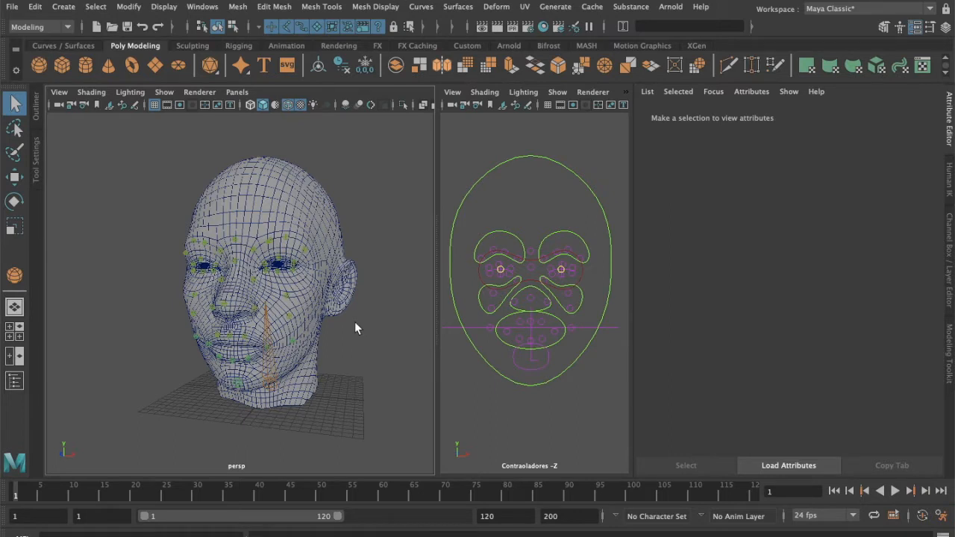
Lower the Quijada jaw control to open the head's mouth.
click(547, 356)
key(w)
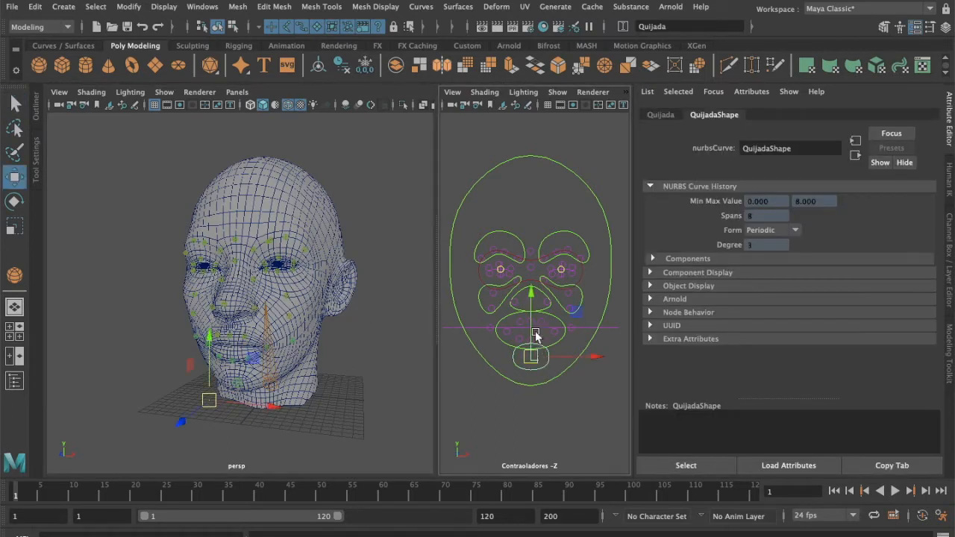
drag(531, 302, 532, 318)
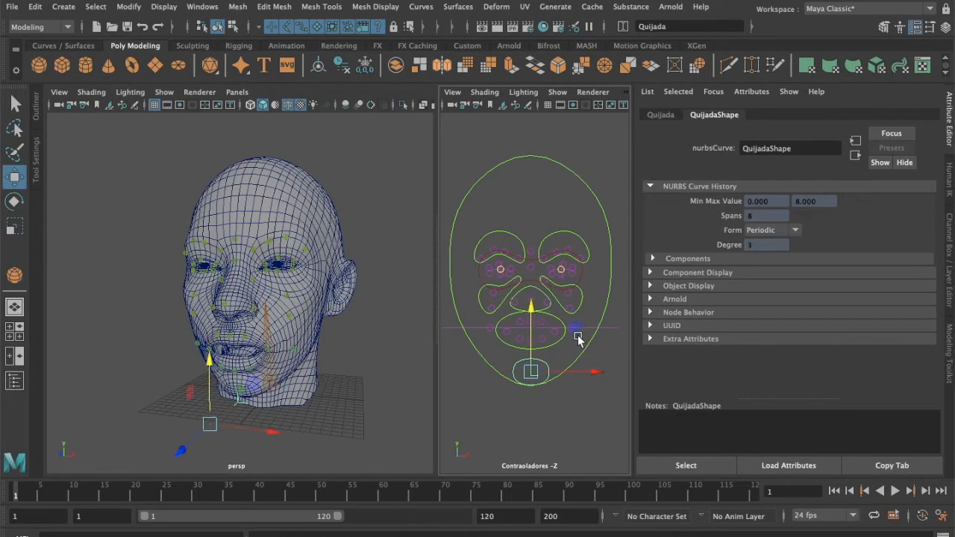
Try out the ctrl_boca_izq_ext mouth control by shifting it slightly downward.
click(564, 340)
click(557, 331)
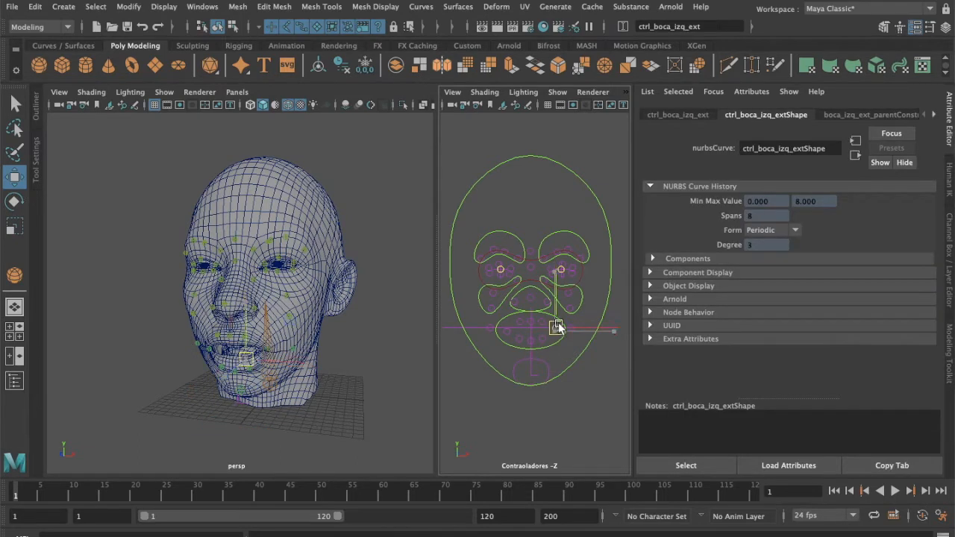
mouse_move(554, 320)
mouse_down()
mouse_move(561, 314)
mouse_move(556, 328)
mouse_up()
Shift the ctrl_ojos control slightly sideways to test the movement of both eyes.
click(584, 272)
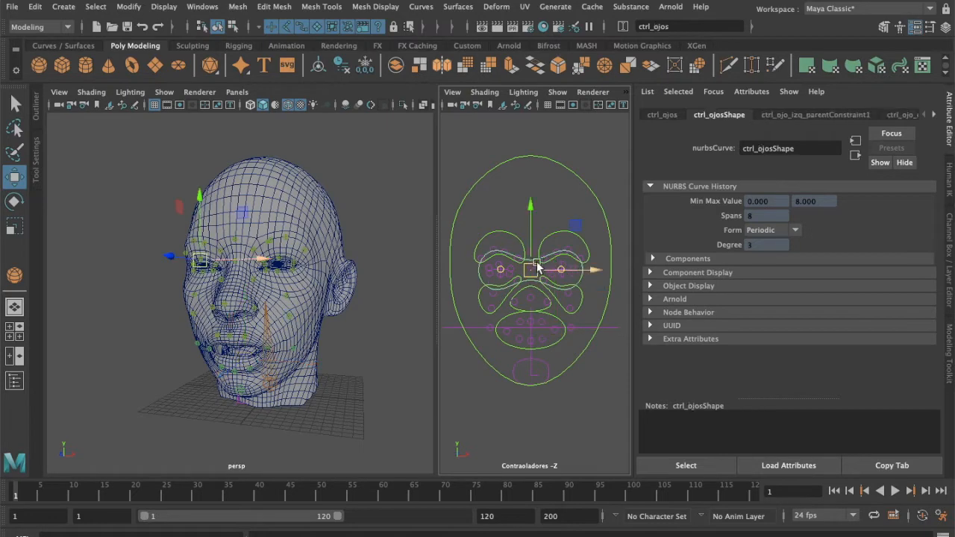
drag(531, 264, 535, 265)
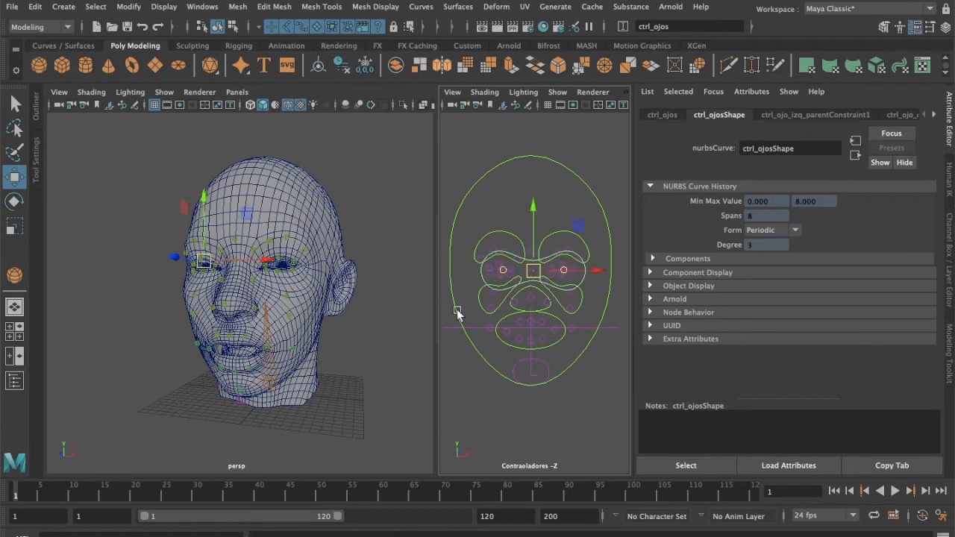
alt+drag(383, 370, 359, 366)
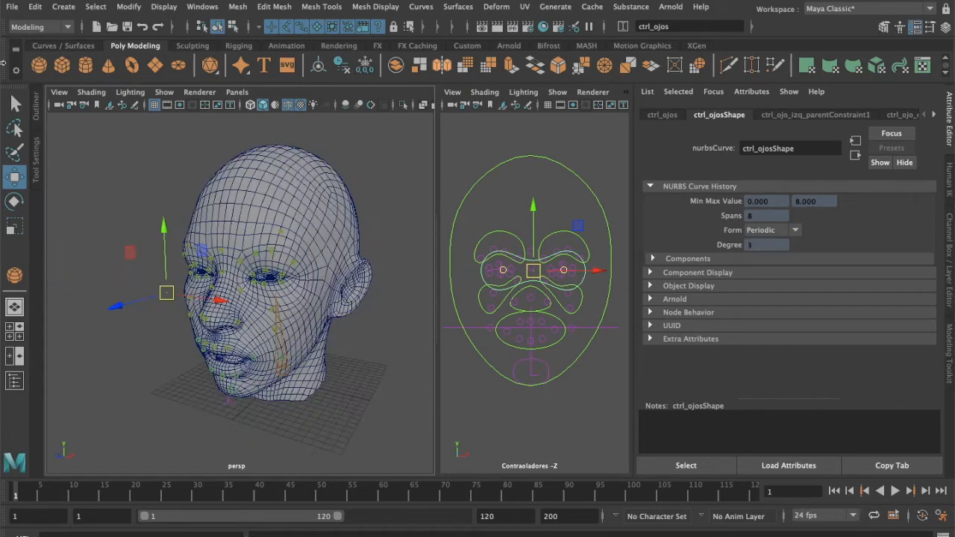
Start a new scene, discarding the changes to Cabeza_Trabajando.mb.
click(13, 8)
click(33, 30)
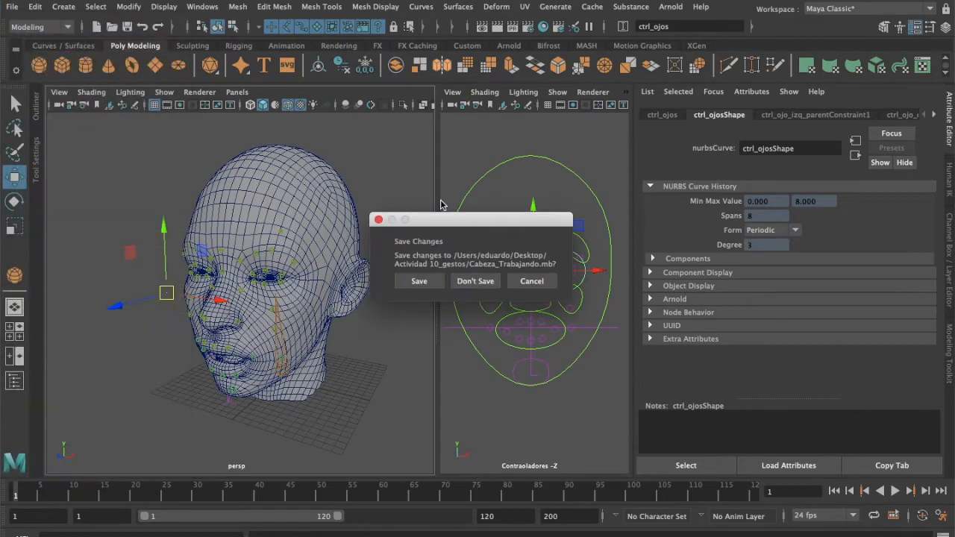
click(475, 281)
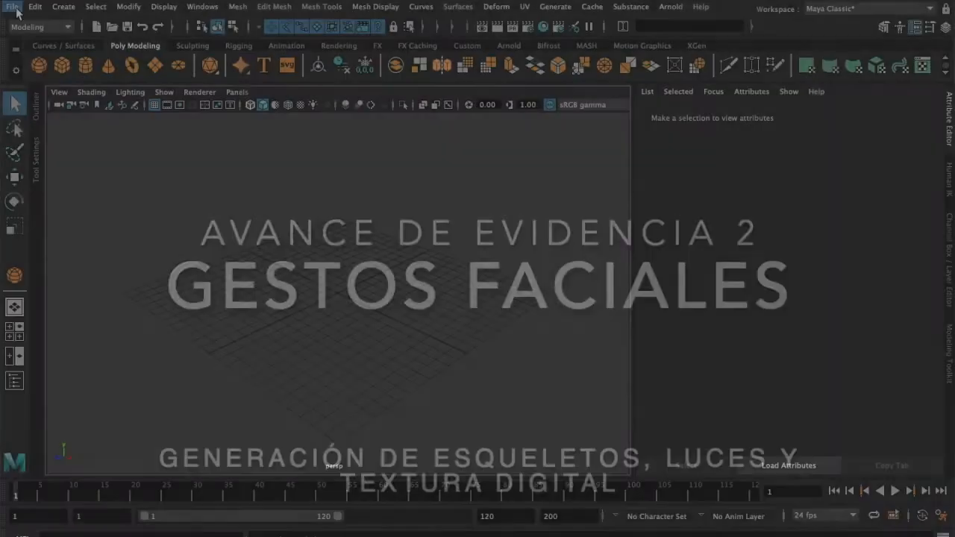
Open the scene Cabeza_1_soloModelo.mb from the Actividad 10_gestos folder without saving the untitled scene.
click(12, 6)
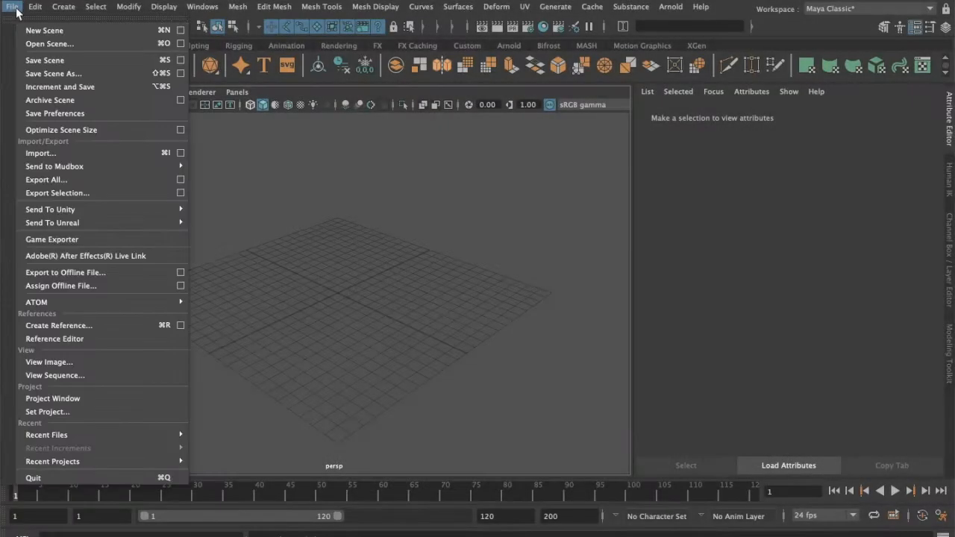
click(36, 43)
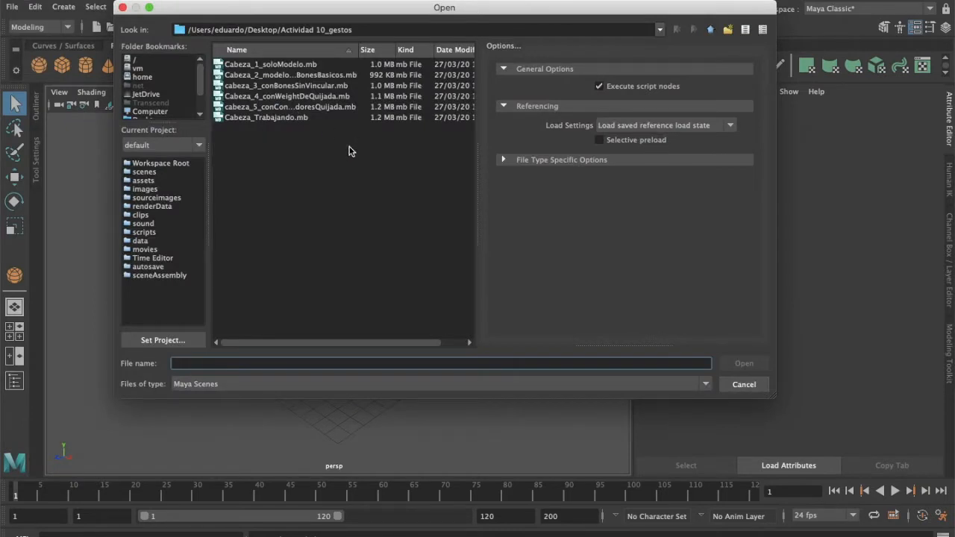
click(325, 73)
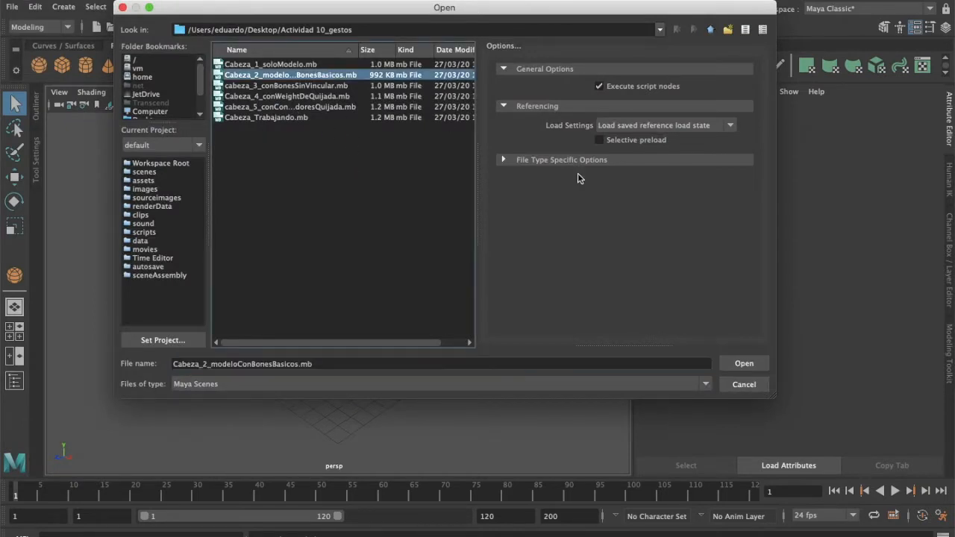
click(314, 66)
click(756, 365)
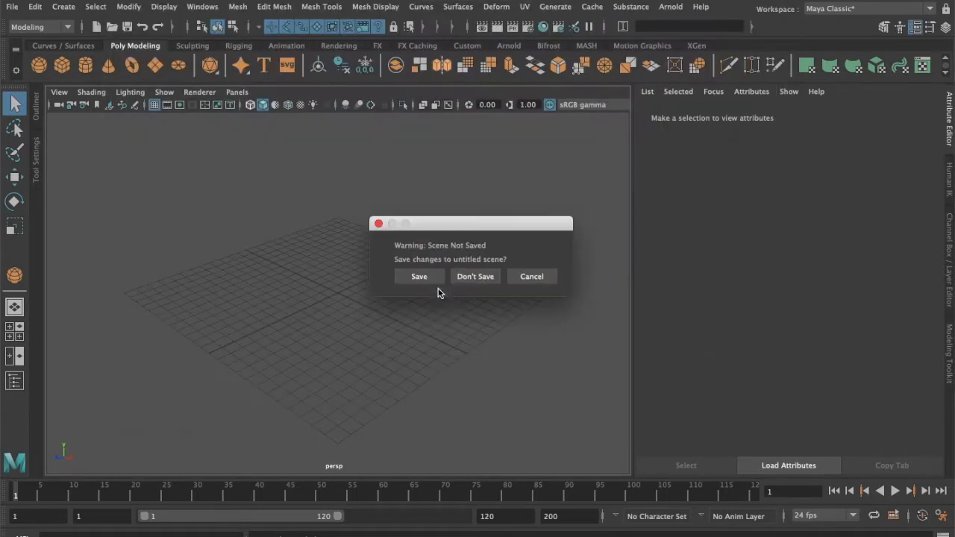
click(466, 284)
Show the Outliner beside the viewport and select the Cabeza head mesh.
alt+drag(330, 307, 403, 337)
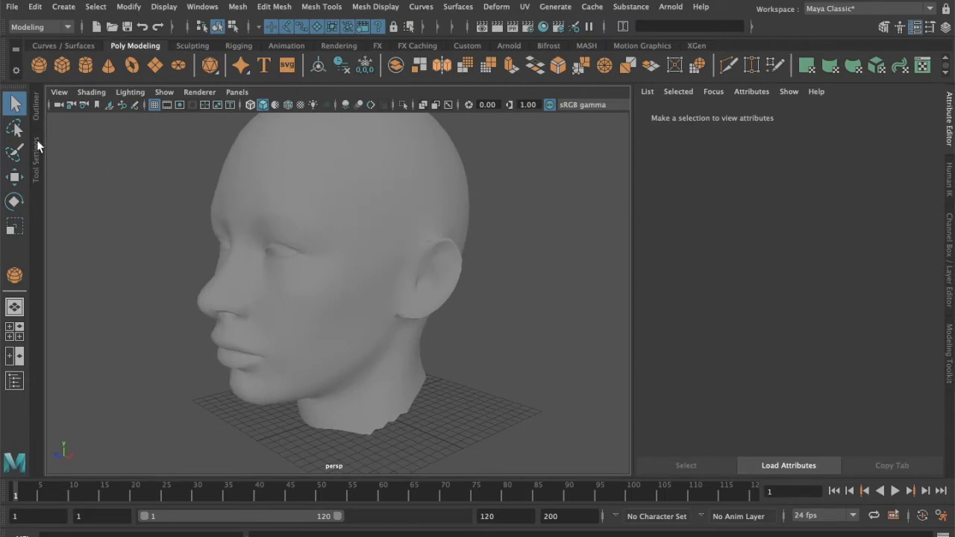
click(33, 116)
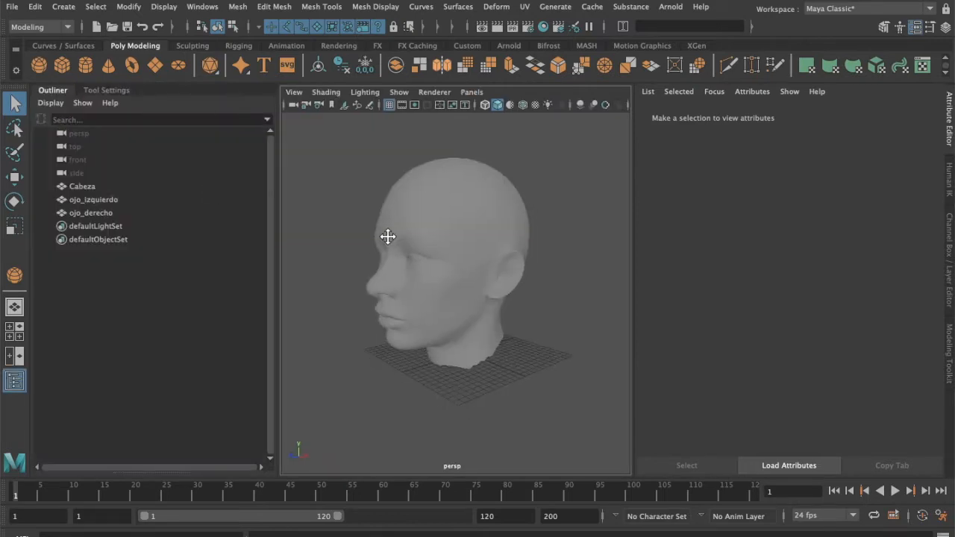
click(387, 237)
alt+drag(486, 227, 570, 351)
Identify the ojo_izquierdo and ojo_derecho eye meshes by selecting each, and reselect the Cabeza mesh.
click(111, 200)
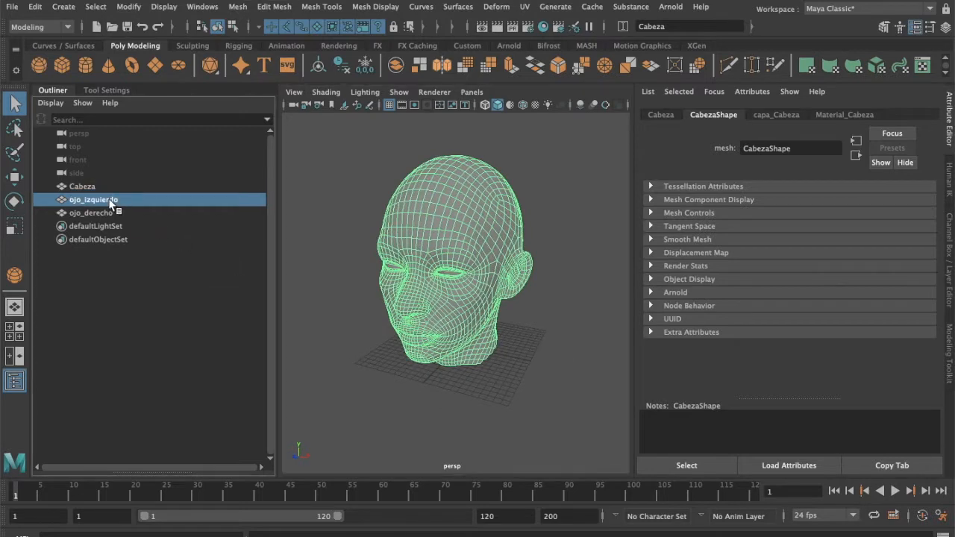
alt+right_drag(403, 306, 215, 237)
click(105, 212)
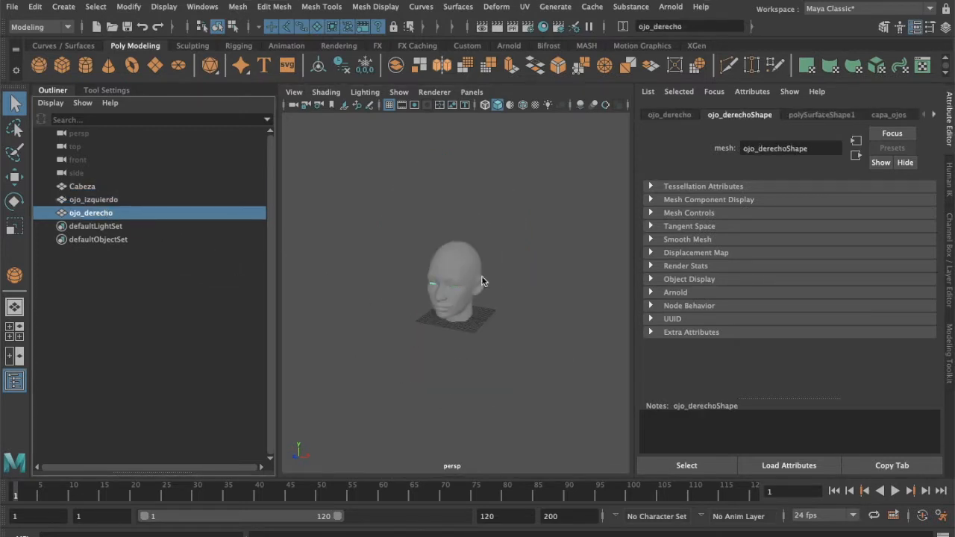
scroll(482, 276, up, 4)
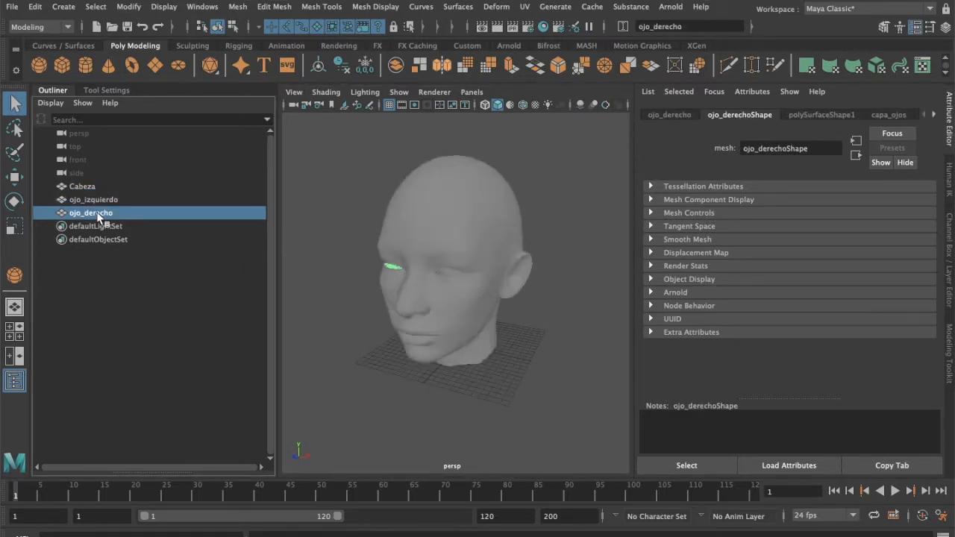
click(465, 218)
mouse_move(533, 231)
alt+mouse_down()
mouse_move(470, 209)
mouse_move(522, 224)
alt+mouse_up()
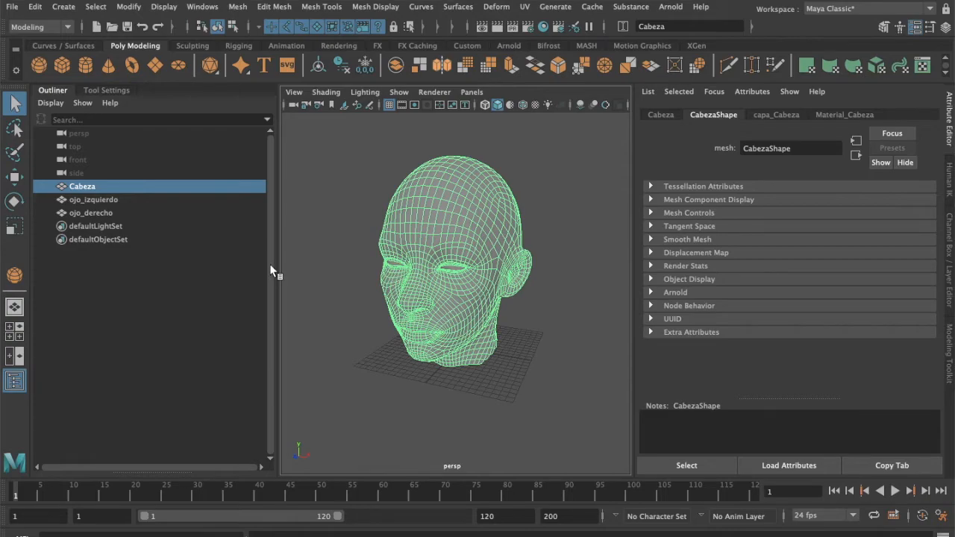
Examine the head mesh's topology around the eyes, nose and mouth, and its inside from below.
scroll(419, 293, up, 3)
scroll(469, 282, up, 1)
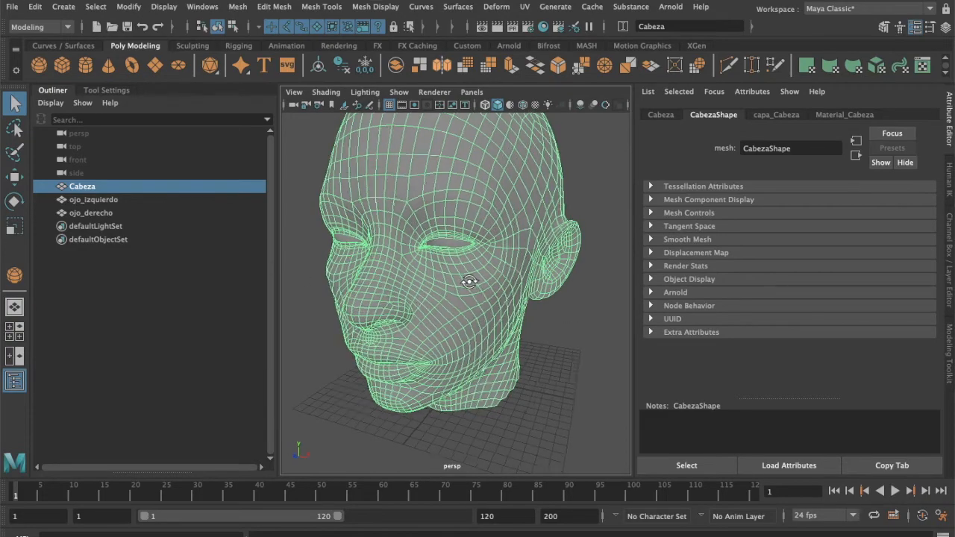
alt+drag(468, 281, 586, 301)
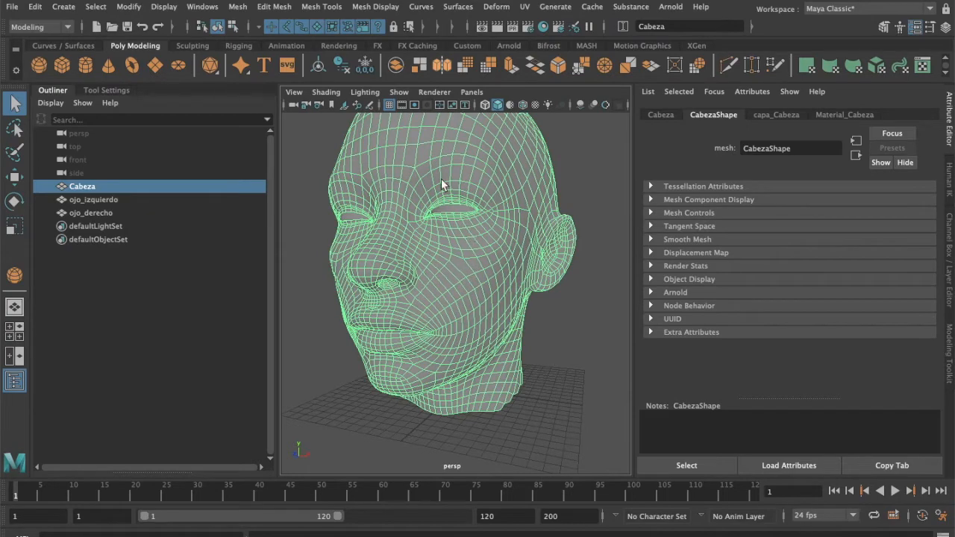
alt+drag(537, 309, 425, 286)
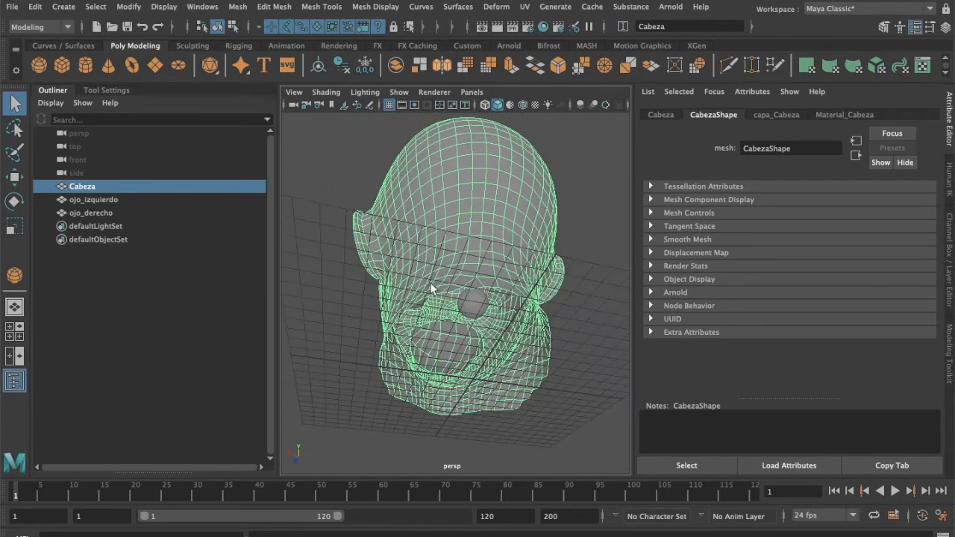
alt+drag(483, 323, 460, 253)
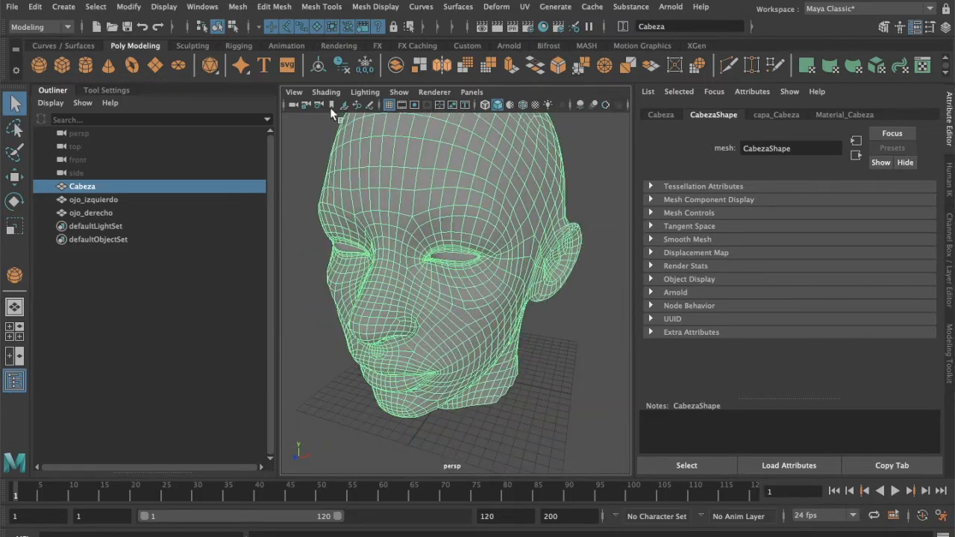
Inspect the eyeballs and mouth interior through the head with X-Ray shading, and restore solid shading.
click(326, 92)
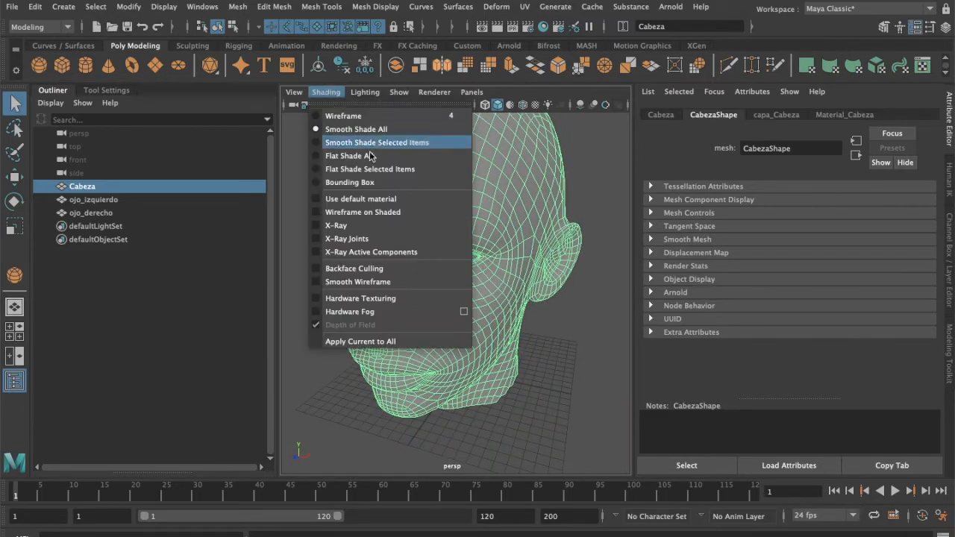
click(394, 224)
alt+drag(549, 333, 490, 334)
click(498, 392)
mouse_move(498, 392)
alt+mouse_down()
mouse_move(472, 393)
mouse_move(518, 380)
mouse_move(431, 362)
mouse_move(406, 380)
mouse_move(608, 405)
mouse_move(512, 397)
alt+mouse_up()
alt+drag(511, 348, 368, 353)
alt+drag(390, 386, 420, 373)
alt+drag(471, 302, 483, 192)
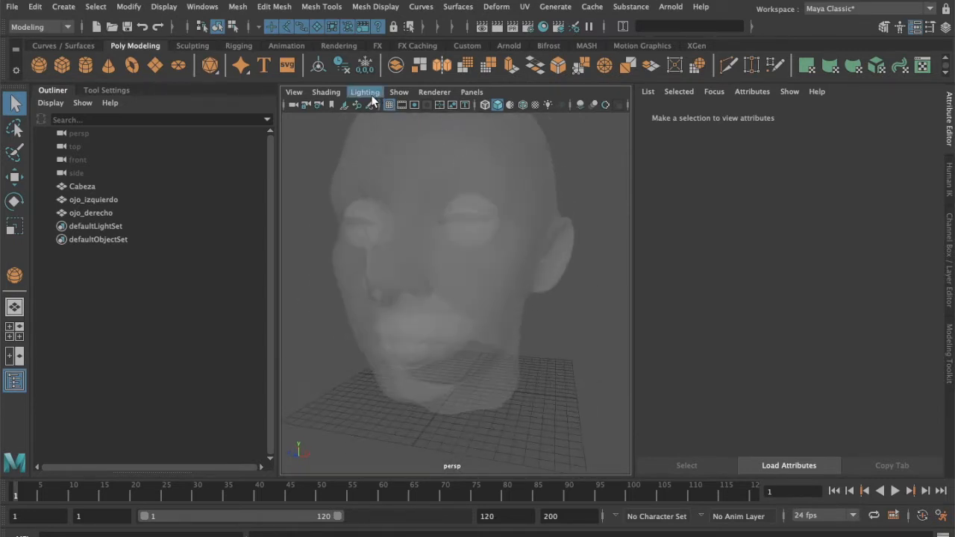
click(326, 92)
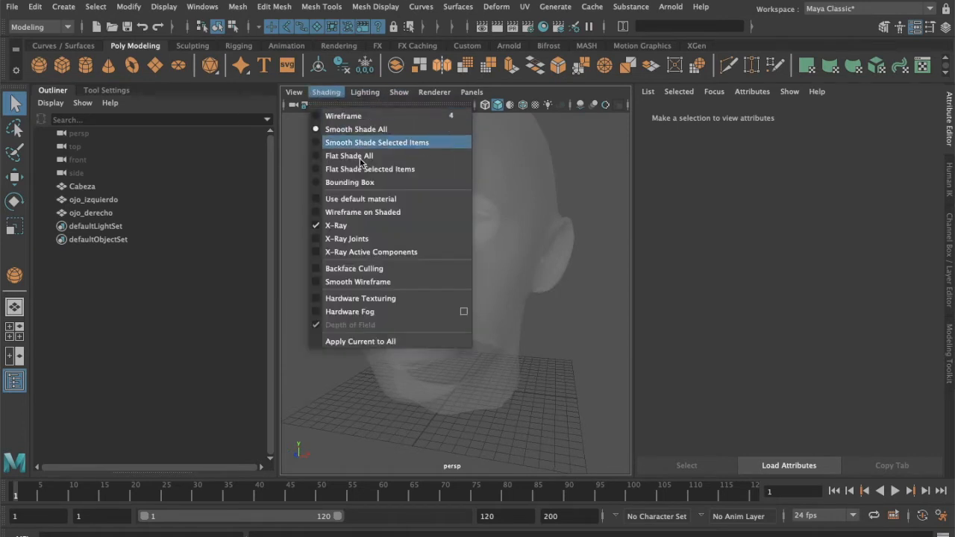
click(378, 226)
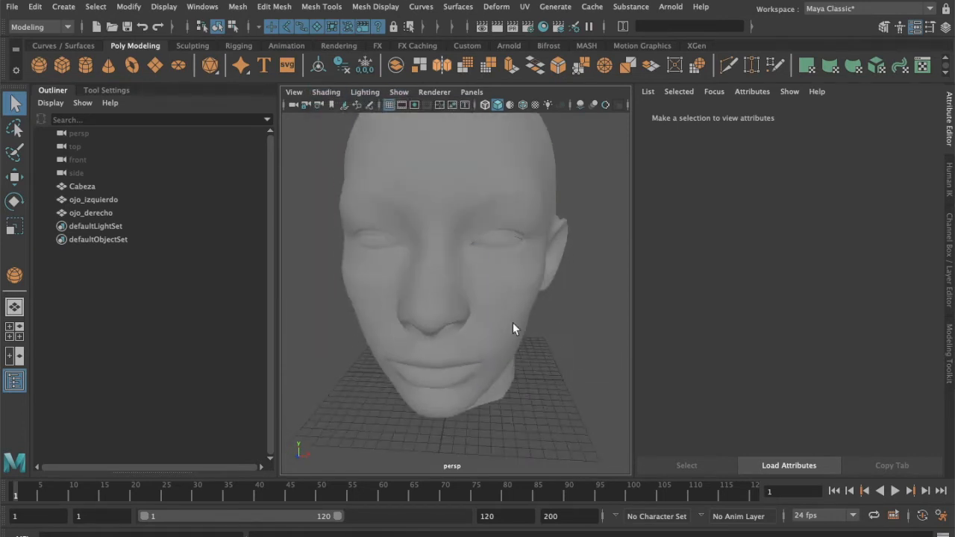
Examine the head mesh from the front, above and side, both selected and deselected.
alt+drag(560, 337, 550, 340)
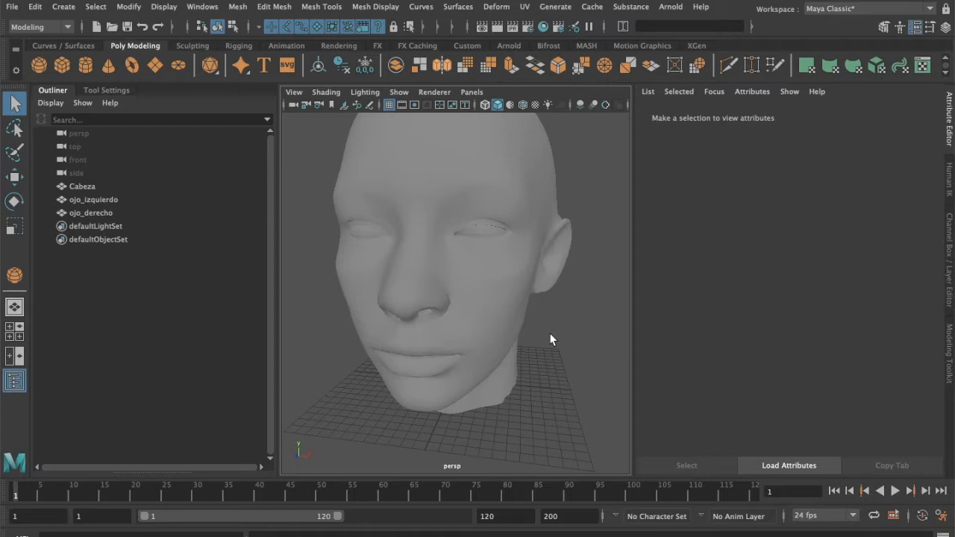
scroll(551, 339, down, 3)
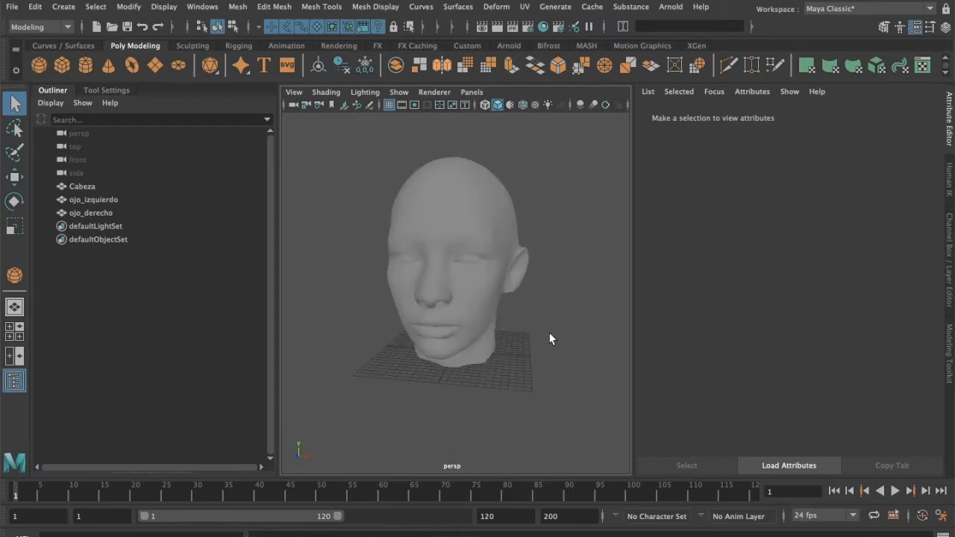
alt+drag(552, 337, 480, 268)
click(480, 269)
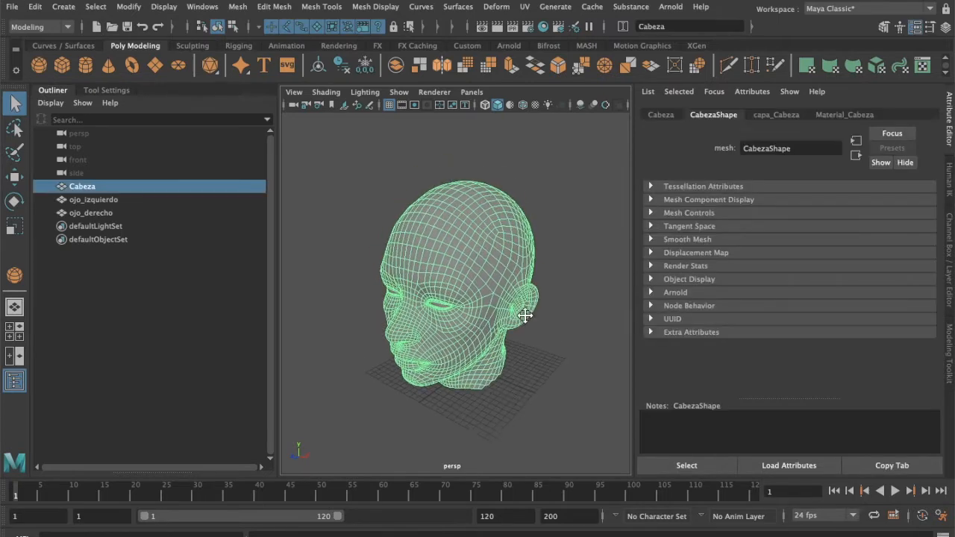
scroll(548, 330, up, 5)
mouse_move(557, 325)
alt+mouse_down()
mouse_move(544, 320)
mouse_move(580, 365)
mouse_move(591, 356)
mouse_move(474, 345)
alt+mouse_up()
click(556, 356)
scroll(557, 356, down, 3)
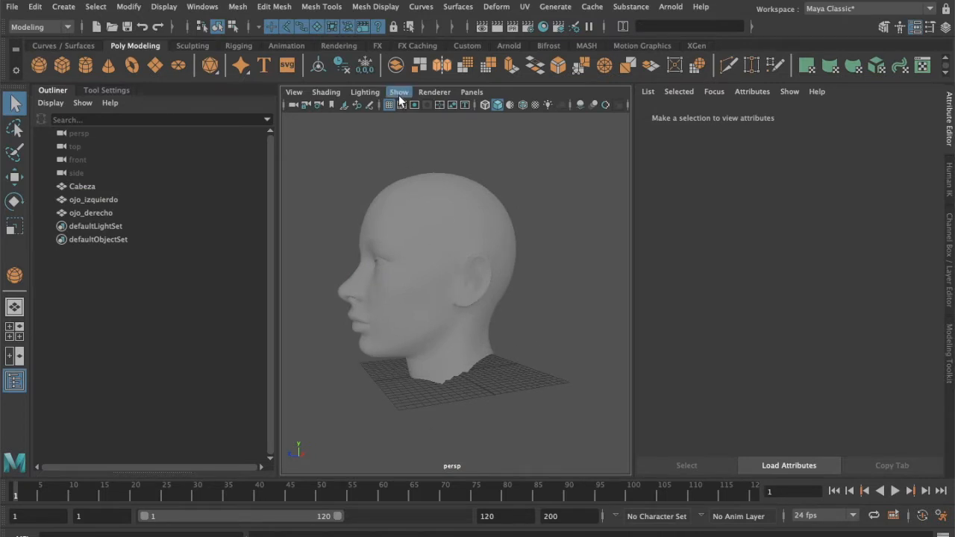
Enable X-Ray Joints display in the perspective view.
click(333, 92)
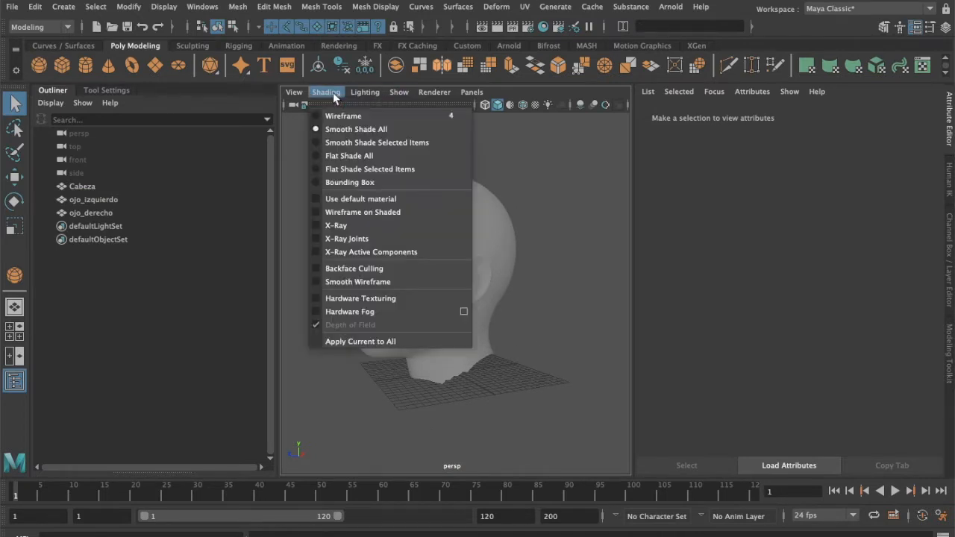
click(367, 239)
mouse_move(380, 415)
alt+mouse_down()
mouse_move(438, 429)
mouse_move(498, 422)
mouse_move(511, 409)
alt+mouse_up()
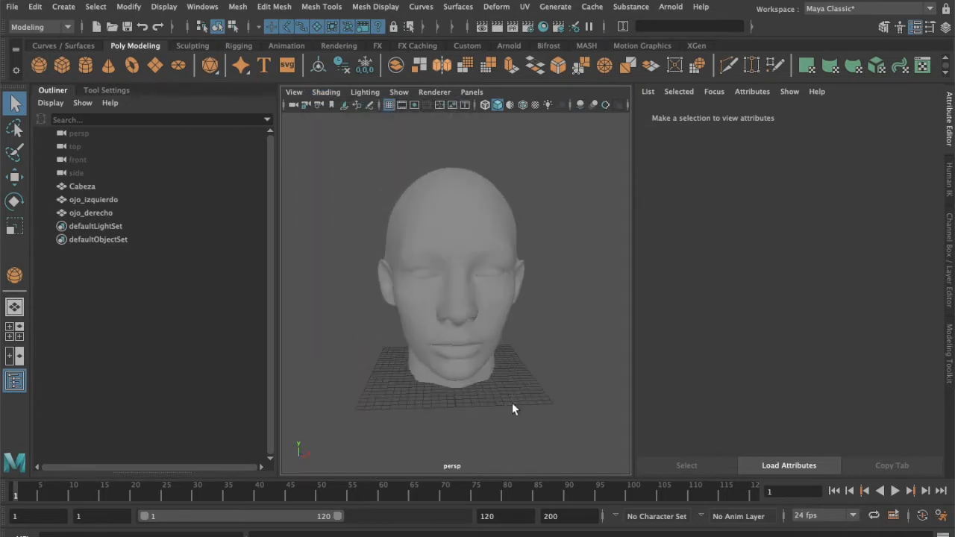
Maximize the side view, enable X-Ray Joints and disable X-Ray shading in it, and frame the whole head.
key(space)
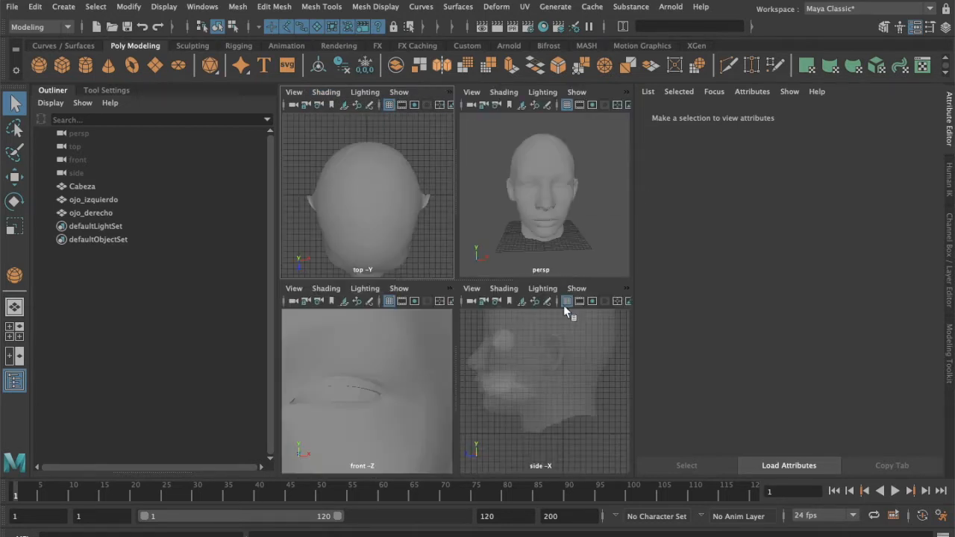
key(space)
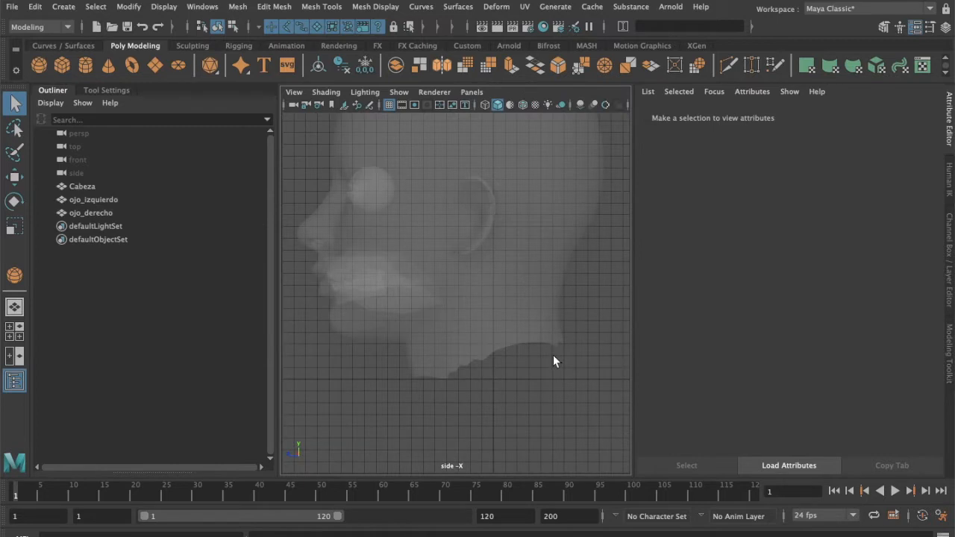
click(326, 92)
click(351, 239)
click(326, 92)
click(342, 225)
key(a)
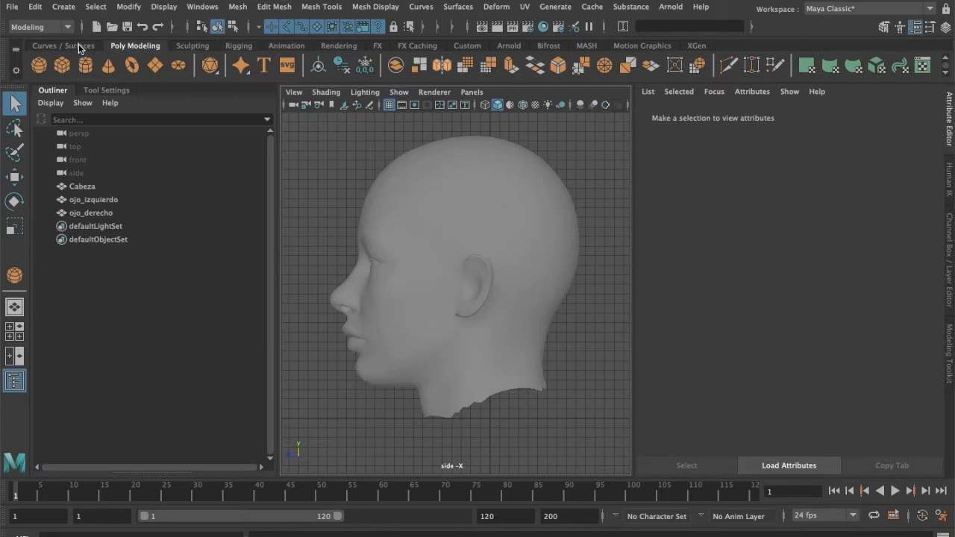
Draw a three-joint chain in the side view from the neck base through the ear to the upper skull, with bones about 14.5 and 8.9 units long.
click(239, 46)
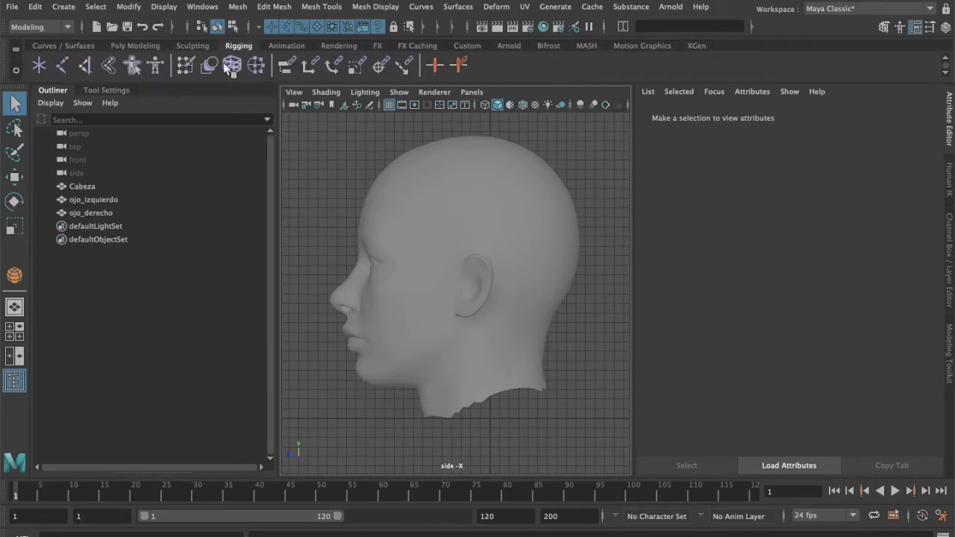
click(63, 70)
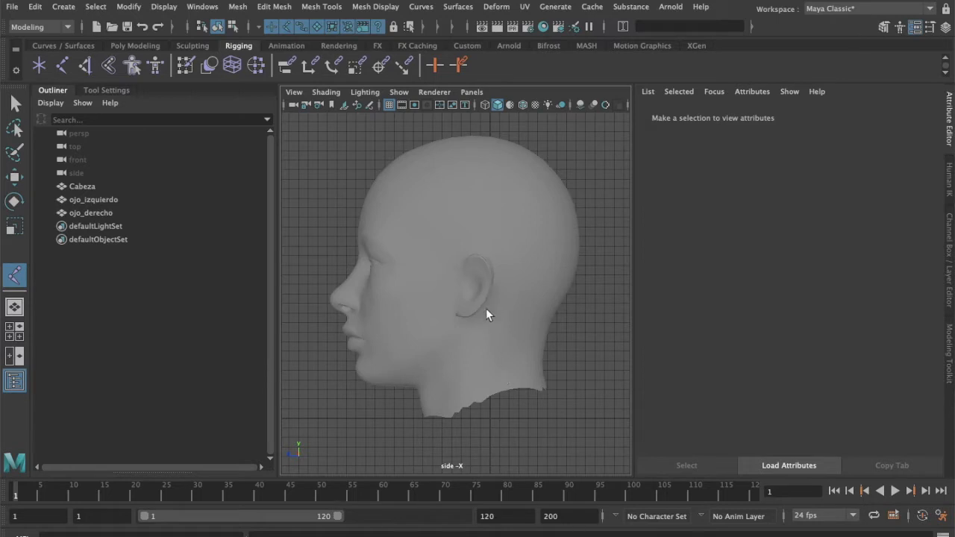
click(510, 420)
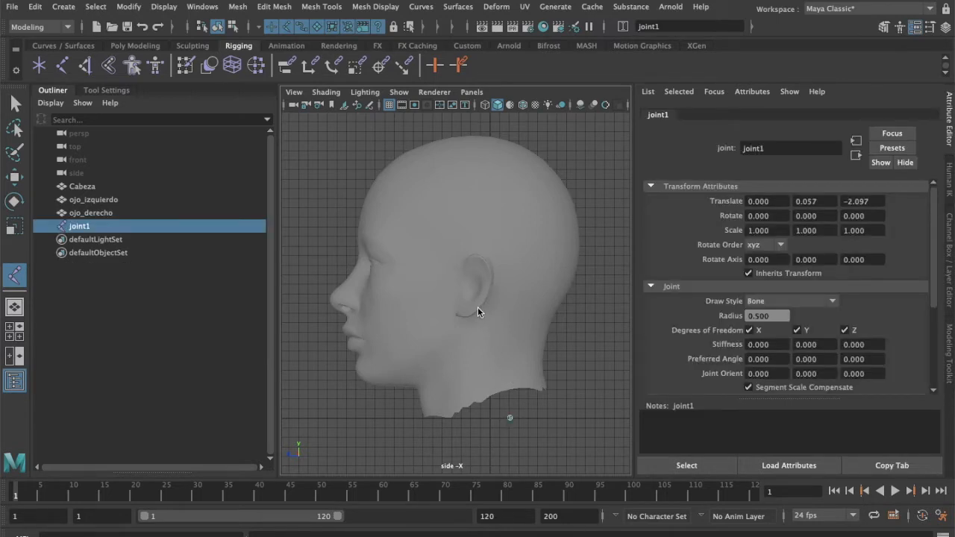
click(470, 286)
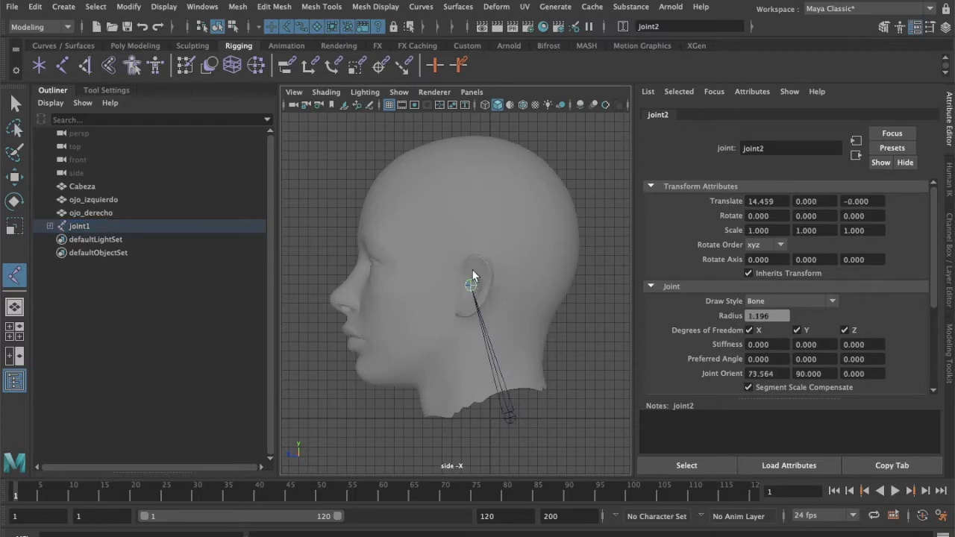
click(503, 208)
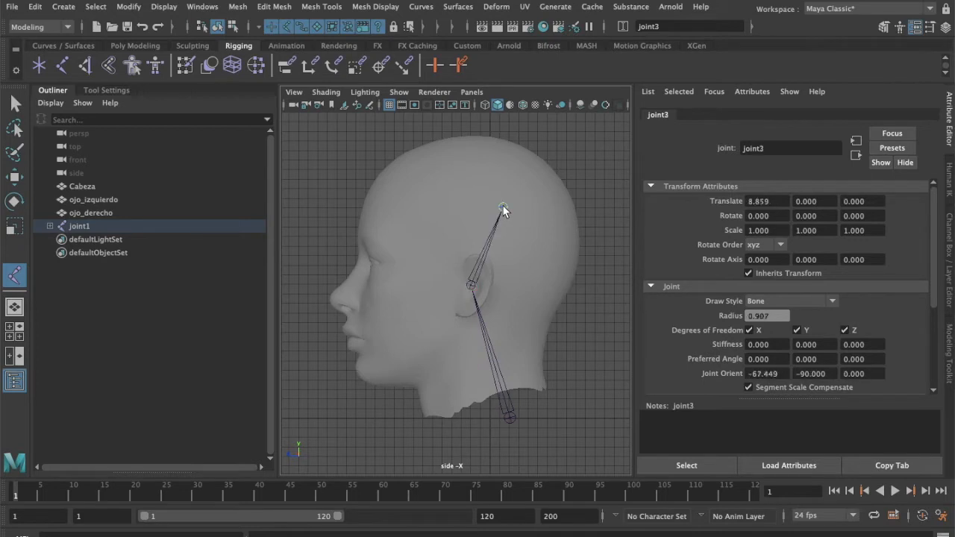
key(Return)
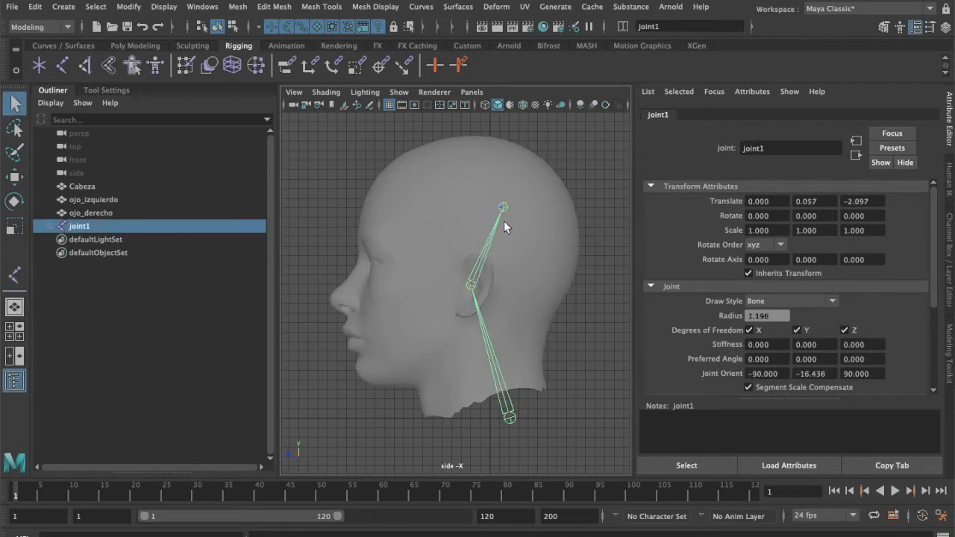
Try rotating the middle joint at the ear in the perspective view, and undo the rotation.
key(space)
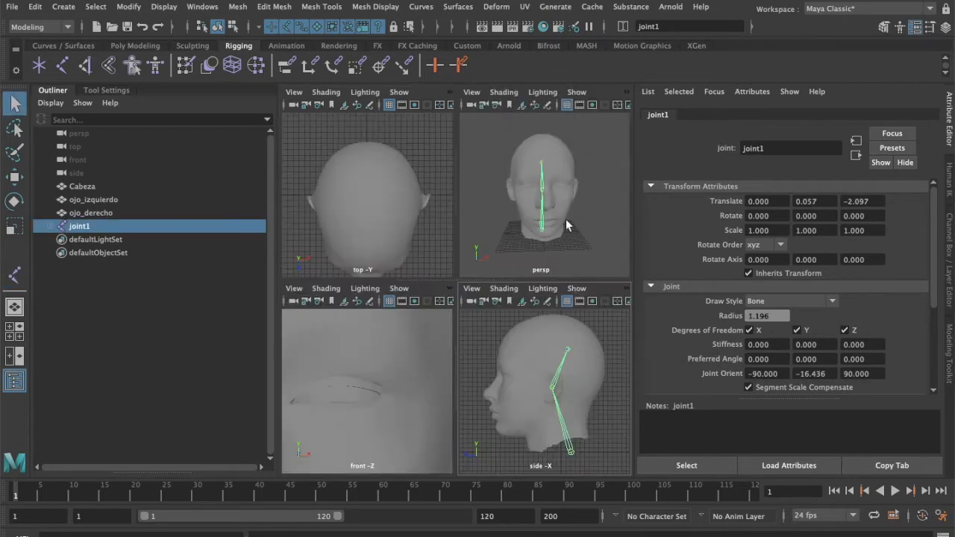
key(space)
alt+drag(576, 236, 481, 257)
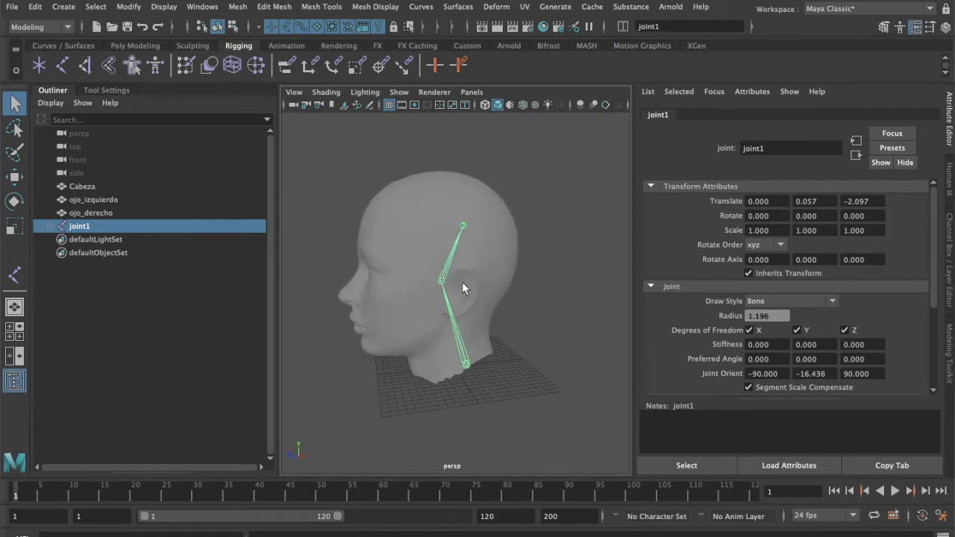
alt+drag(519, 314, 506, 290)
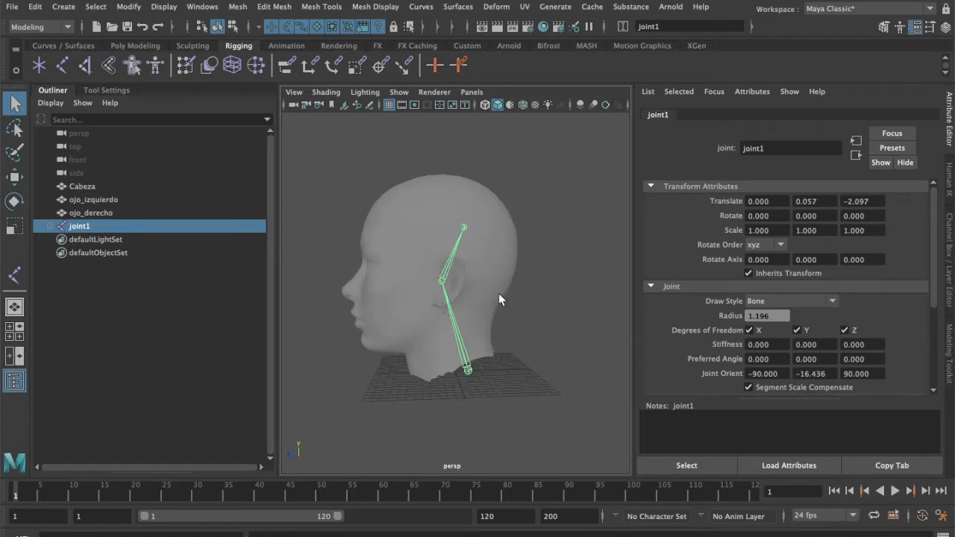
click(441, 283)
key(e)
mouse_move(418, 230)
mouse_down()
mouse_move(403, 224)
mouse_move(429, 221)
mouse_up()
key(ctrl+z)
key(space)
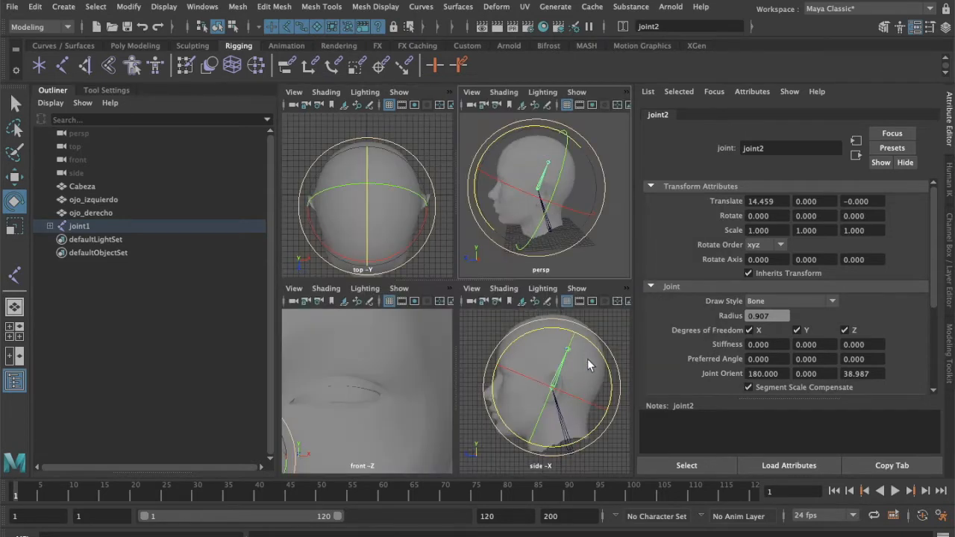
Move the chain's top joint slightly toward the face in the side view, to about Translate 8.063, 1.917, 0, and check it in perspective.
click(613, 451)
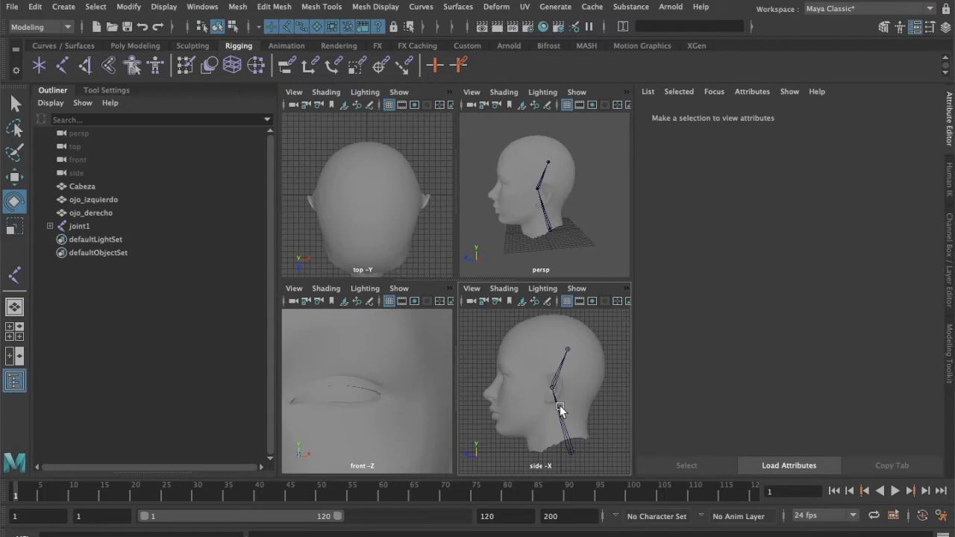
scroll(575, 399, up, 5)
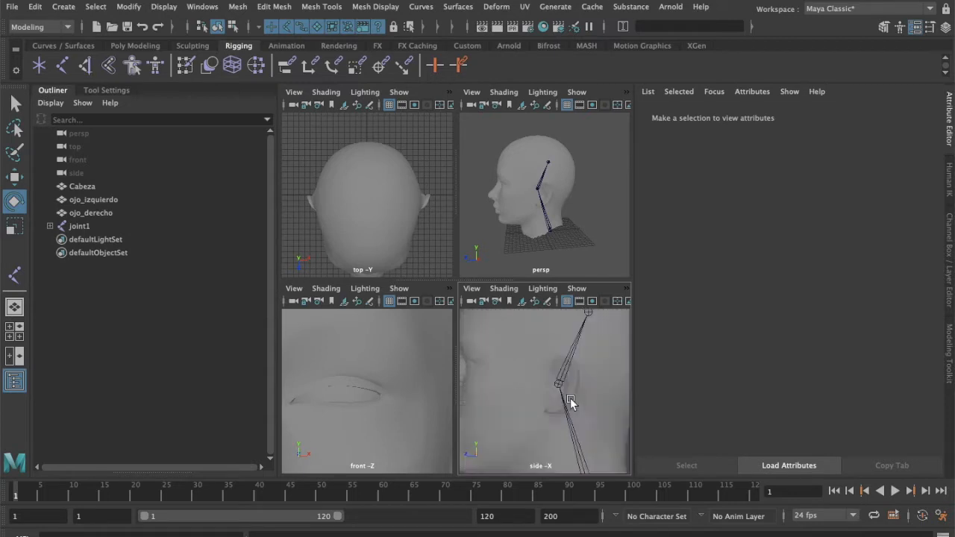
scroll(573, 420, down, 4)
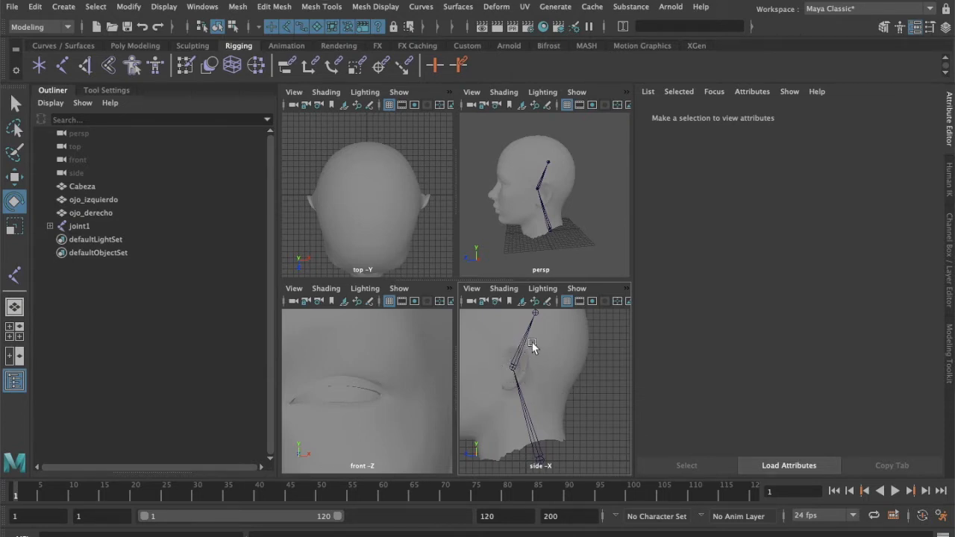
alt+drag(515, 227, 554, 257)
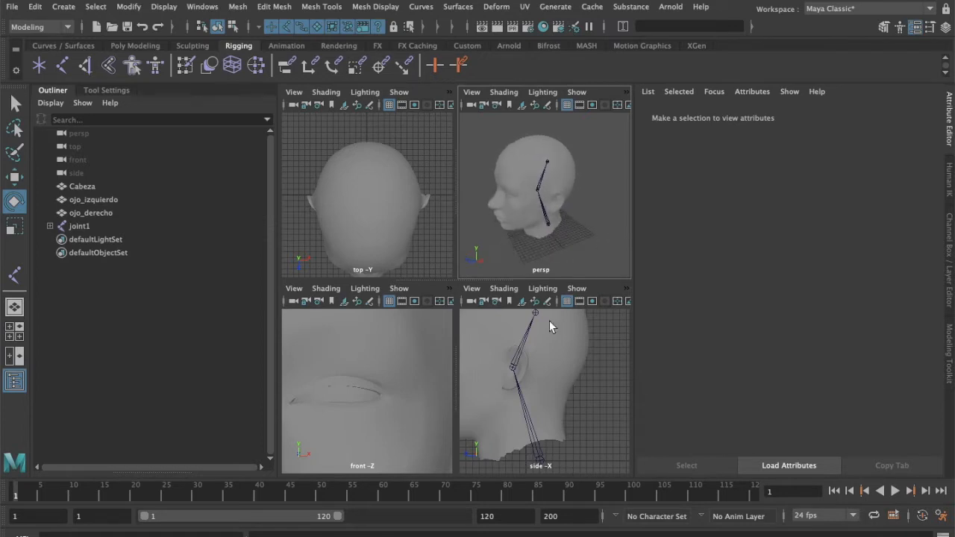
alt+middle_drag(547, 340, 560, 368)
alt+drag(538, 348, 557, 367)
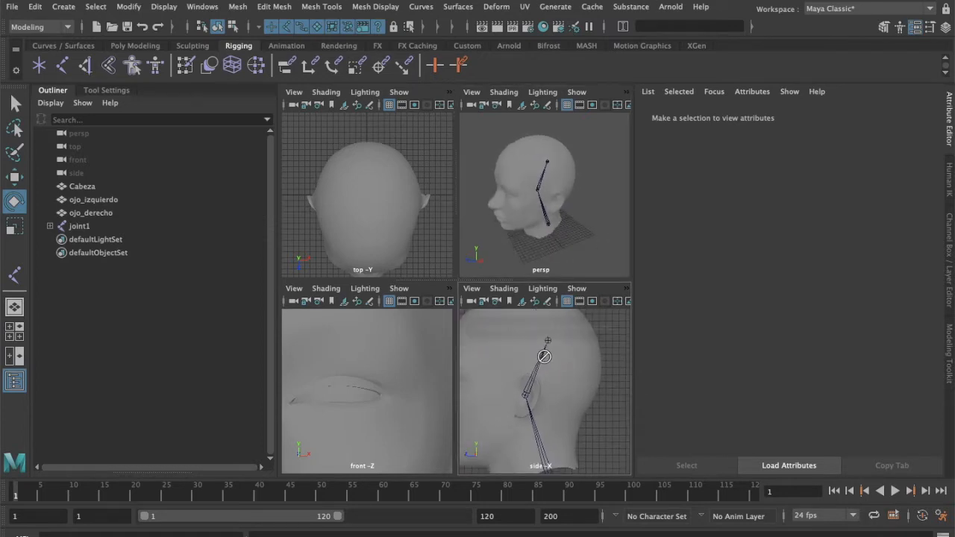
alt+middle_drag(559, 358, 556, 361)
click(554, 362)
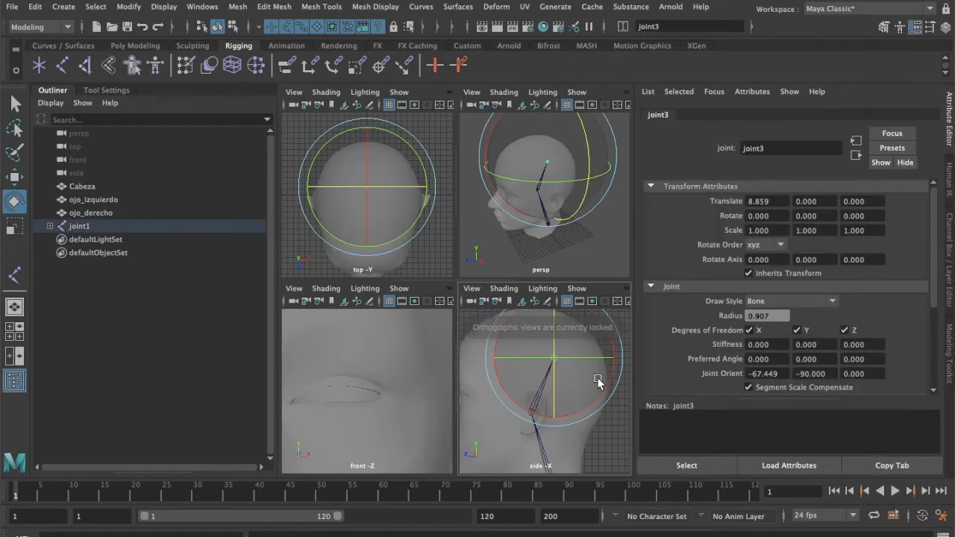
key(w)
drag(511, 315, 497, 315)
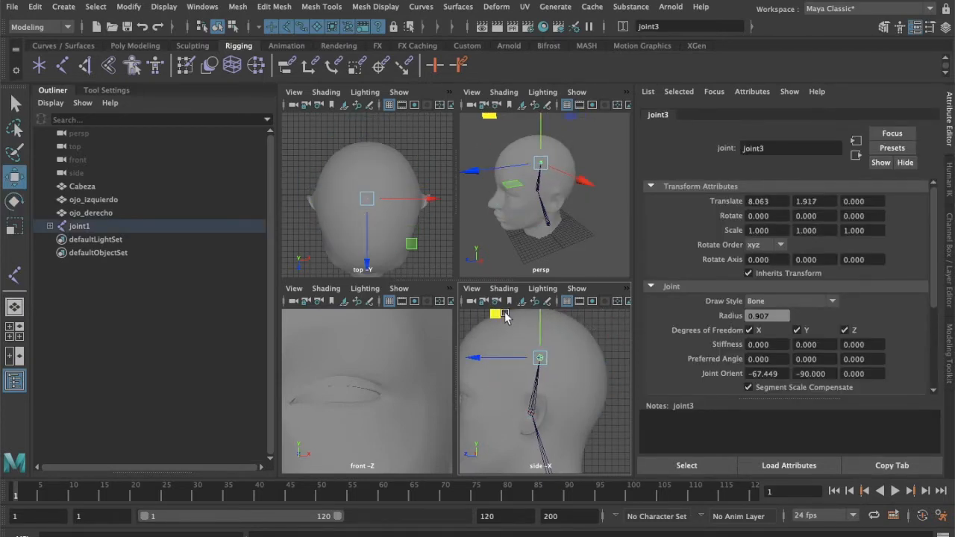
click(591, 248)
alt+drag(569, 357, 570, 355)
key(space)
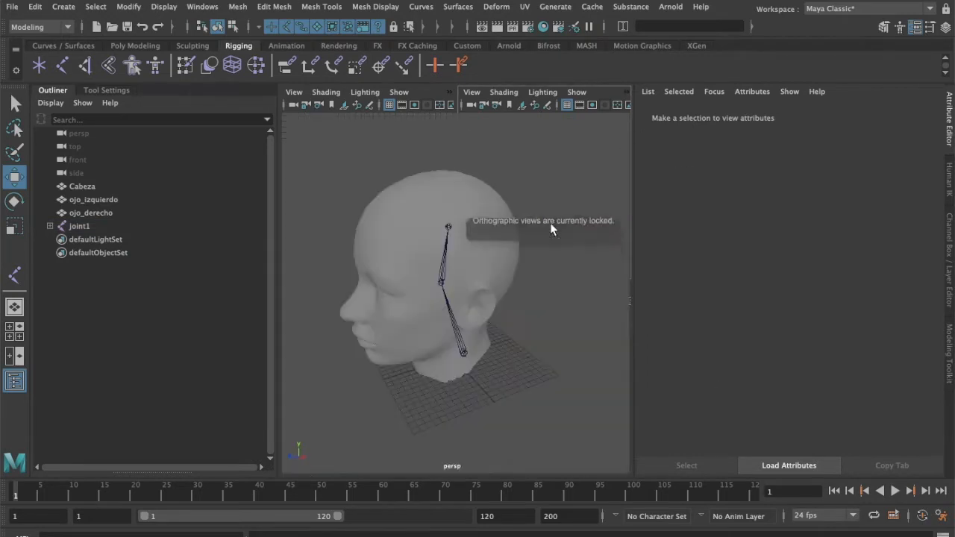
alt+drag(445, 208, 396, 197)
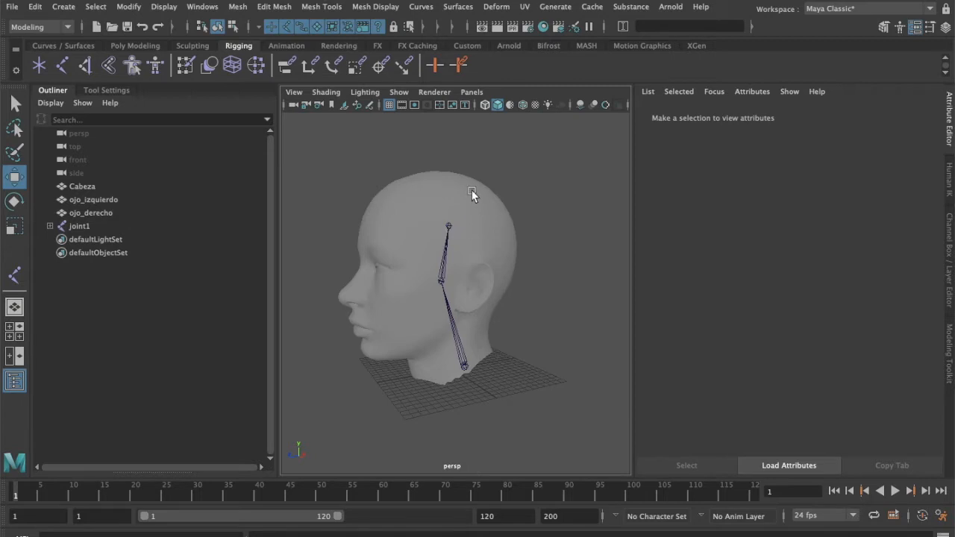
Place a separate single joint at the chin in the side view, at about Translate 0, 4.744, 13.036.
key(space)
scroll(548, 380, down, 4)
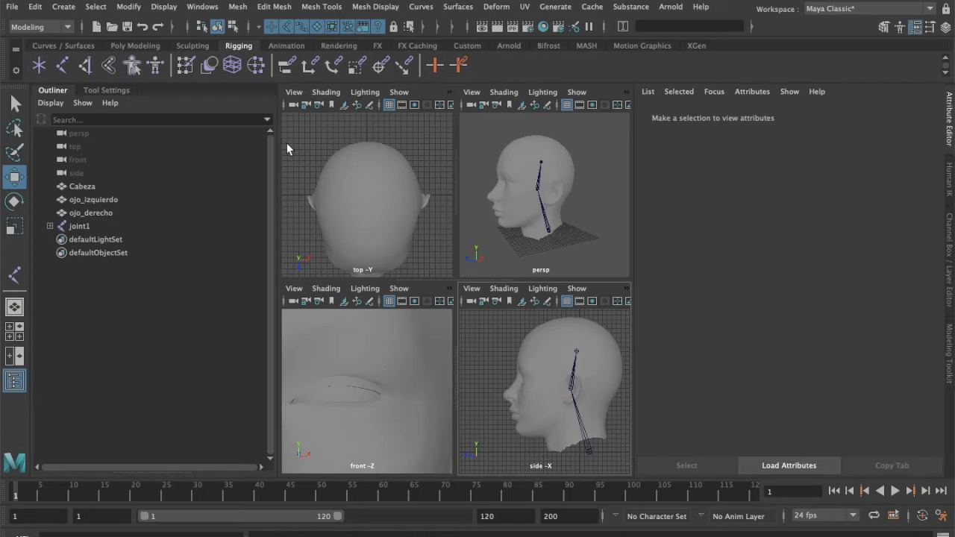
click(65, 67)
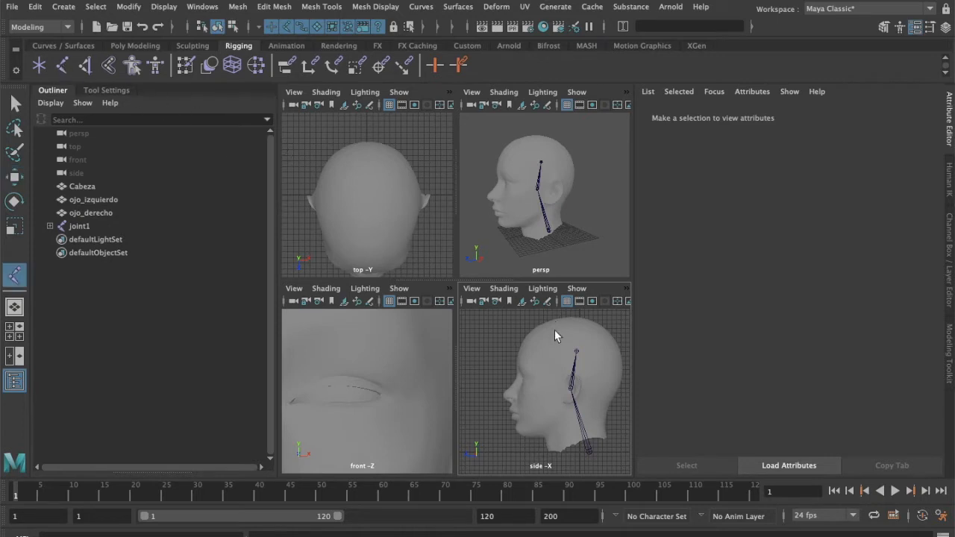
key(space)
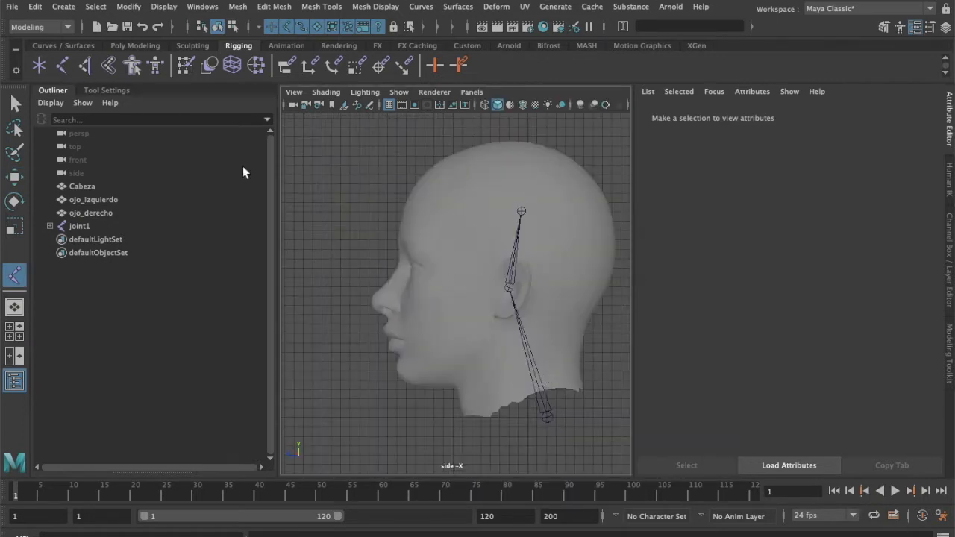
click(405, 372)
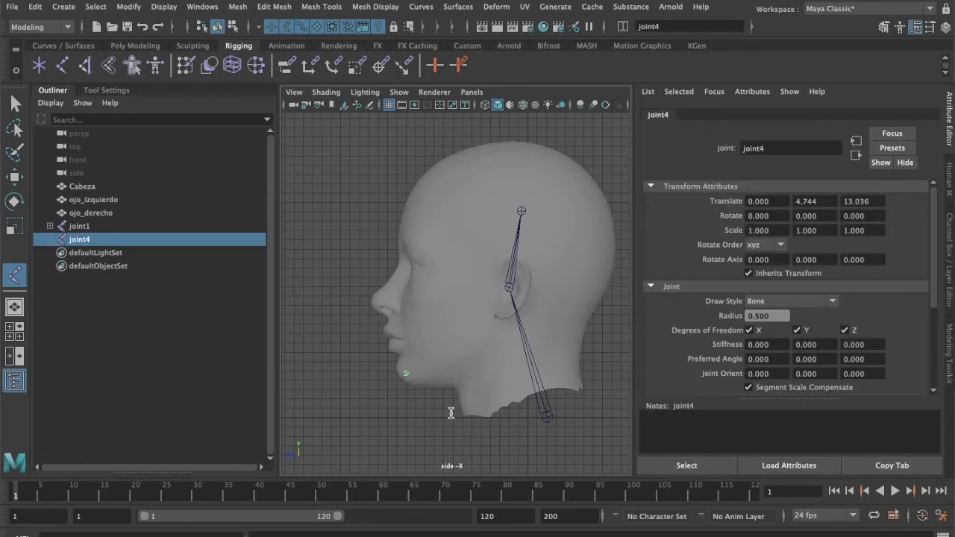
key(Insert)
Expand the whole joint hierarchy in the Outliner and select the joints in turn to identify each one in the views.
click(49, 226)
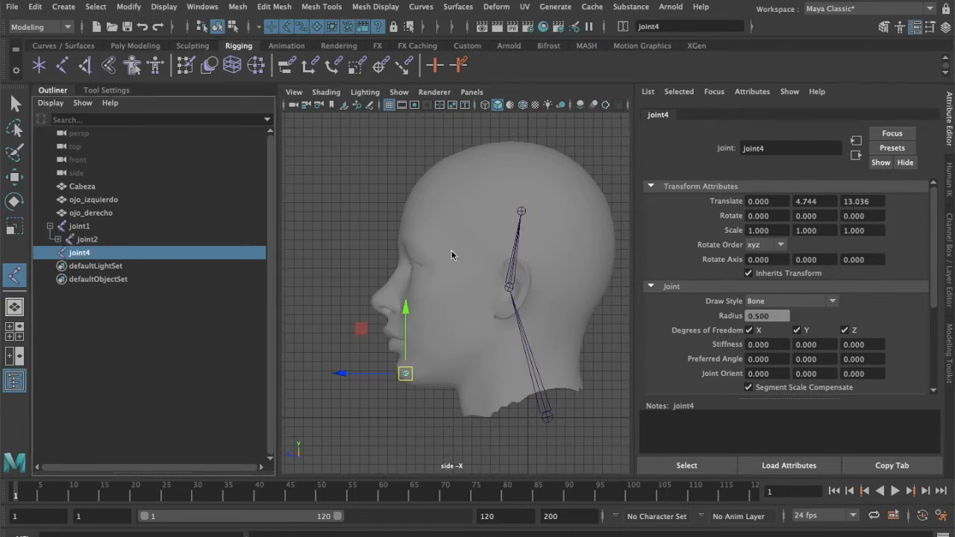
key(space)
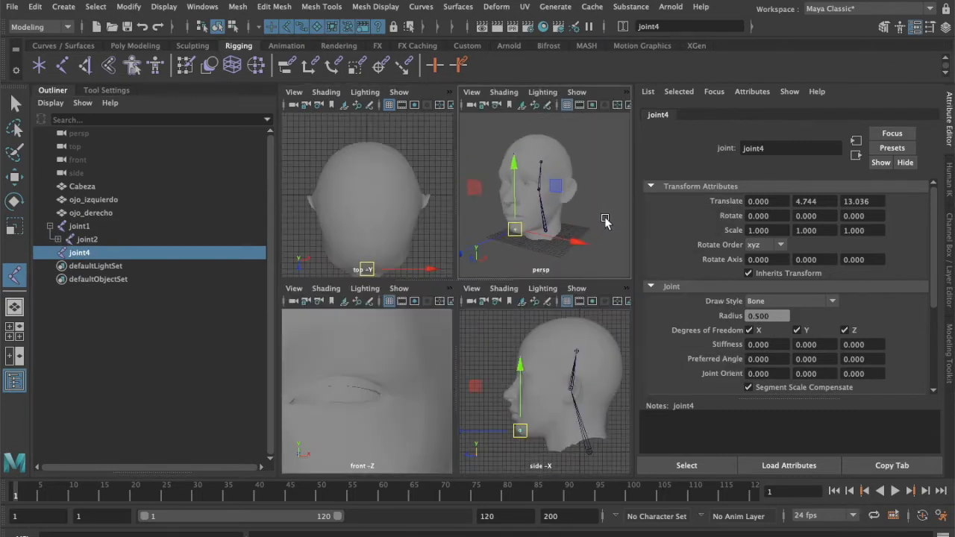
click(58, 239)
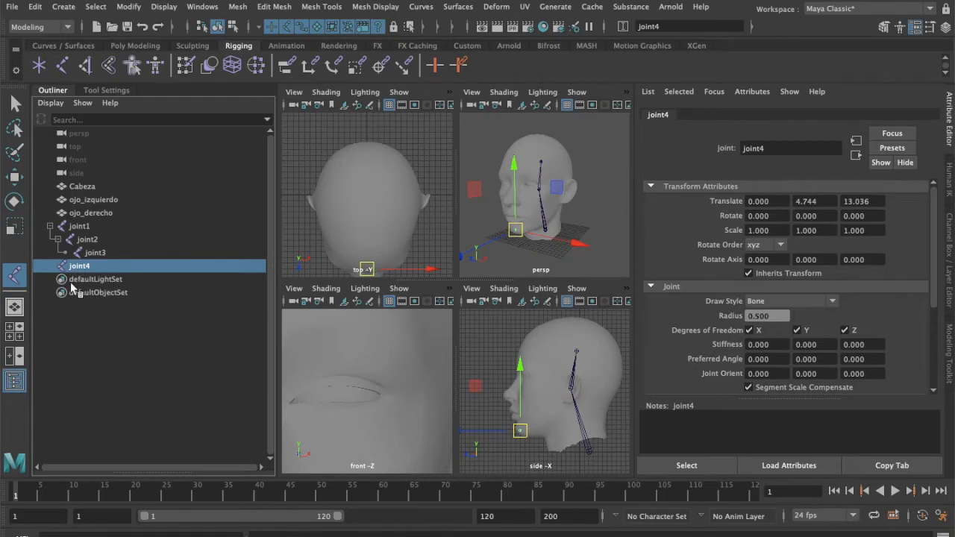
click(89, 231)
click(89, 239)
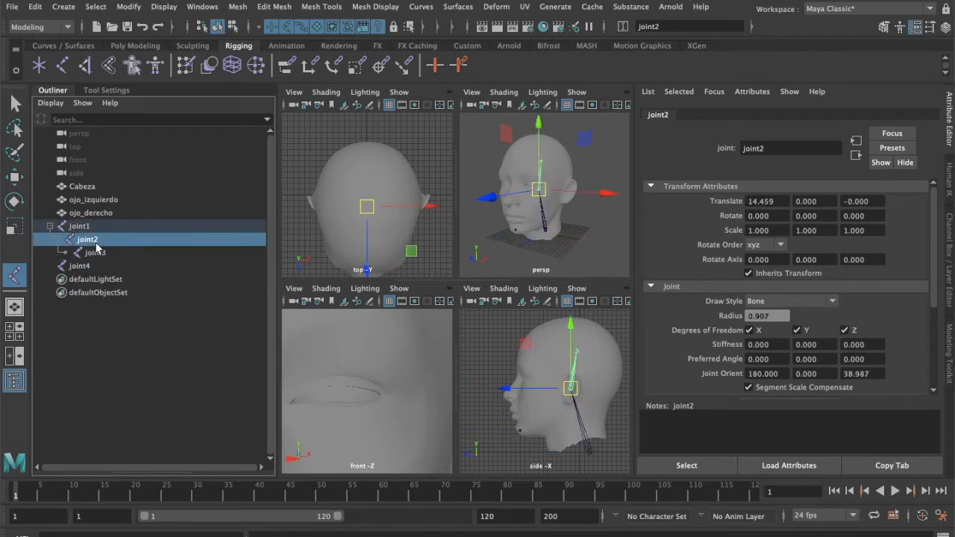
click(96, 253)
click(82, 269)
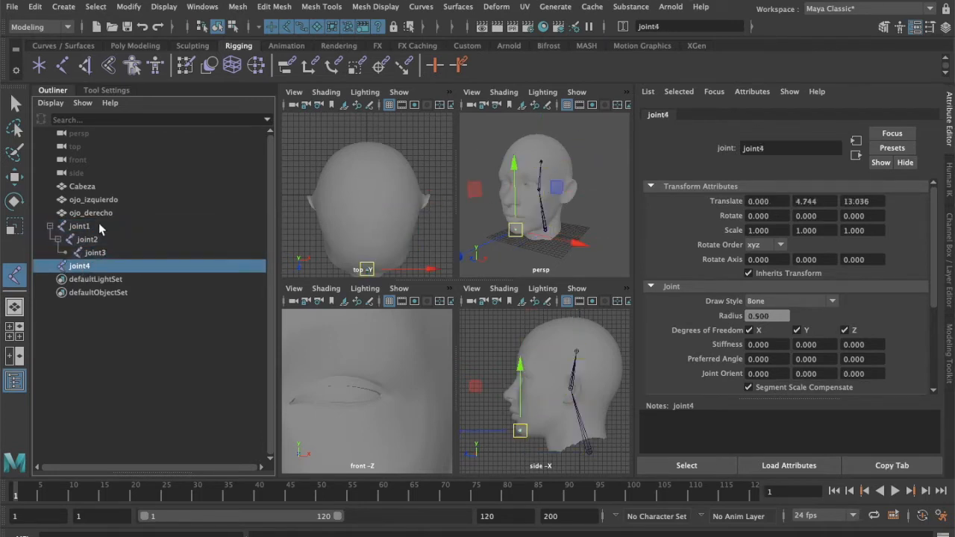
Rename the root joint at the neck base as joint_cervical.
click(101, 227)
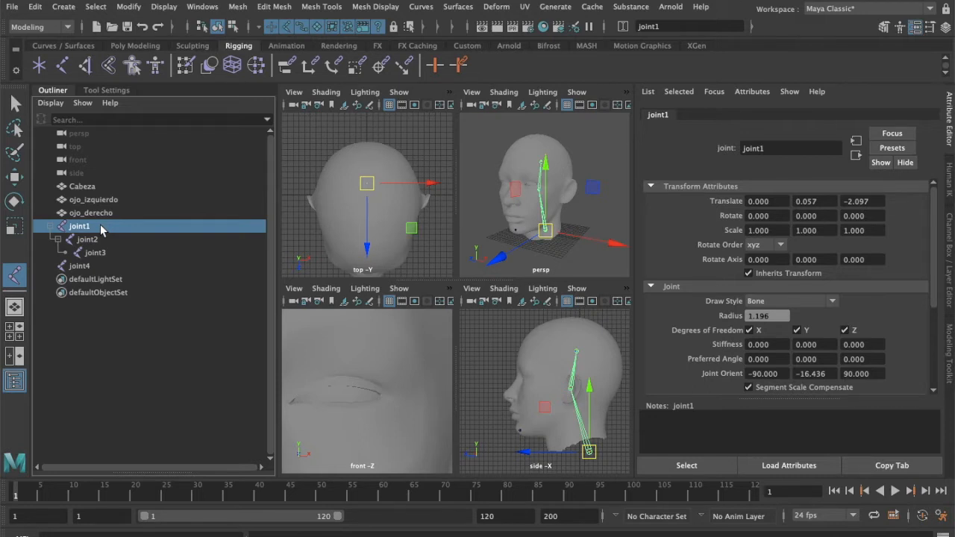
double_click(100, 227)
text(join)
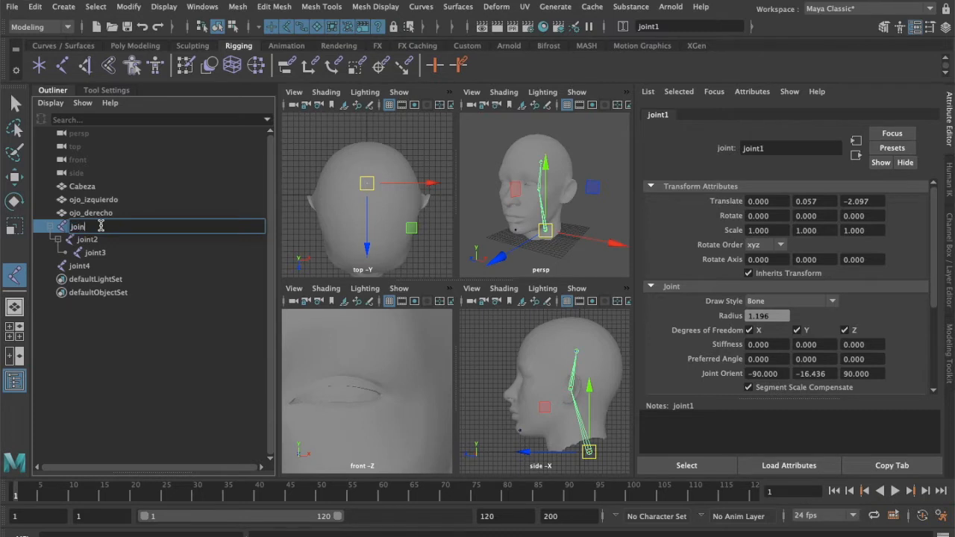
text(t_cervical)
key(Return)
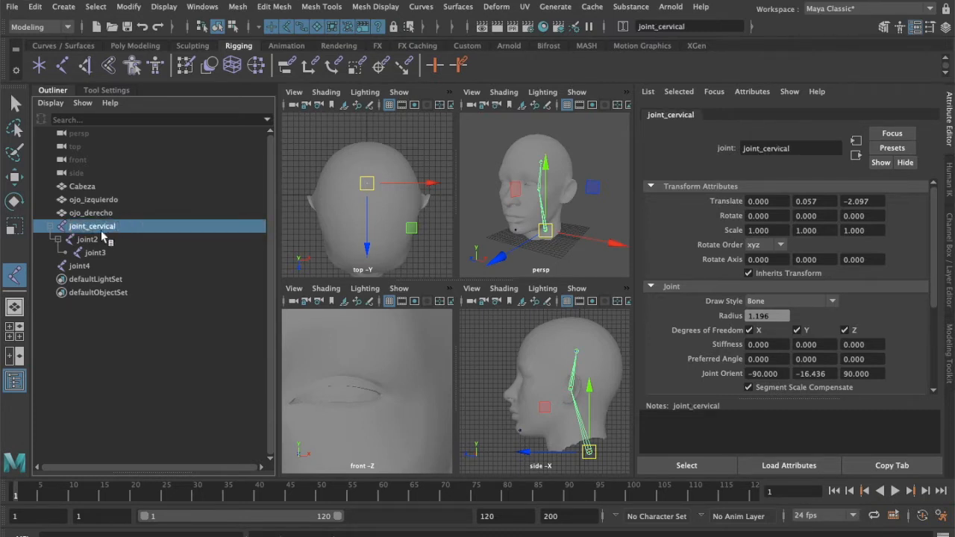
Try to rename the middle joint at the ear with the accented word "cigomático".
double_click(90, 239)
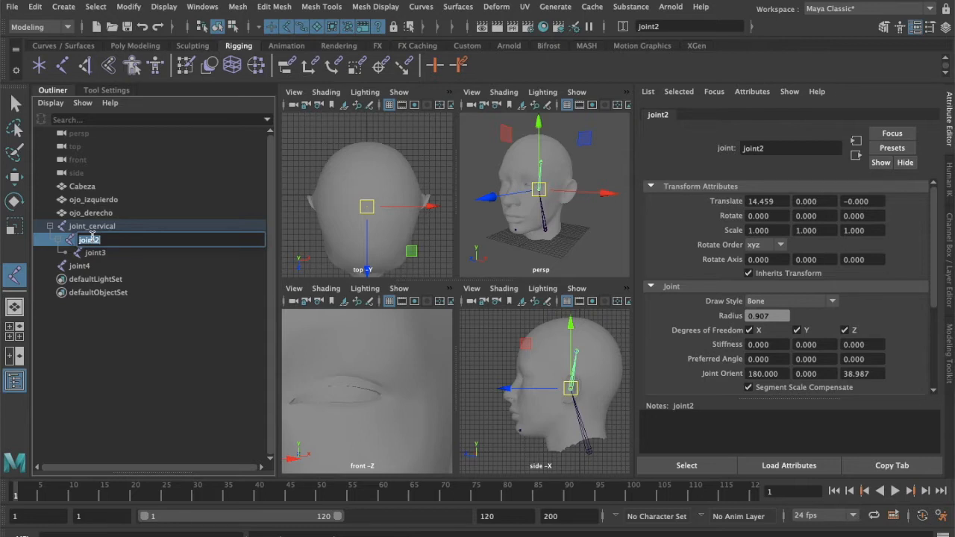
text(cigomático)
key(Return)
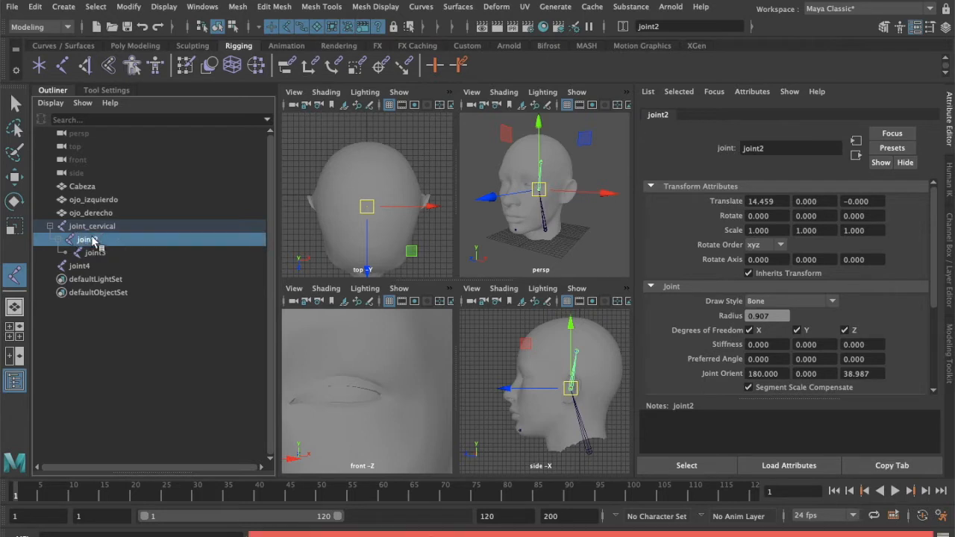
Rename the middle joint at the ear as joint_cigomatico, without the accent.
double_click(92, 240)
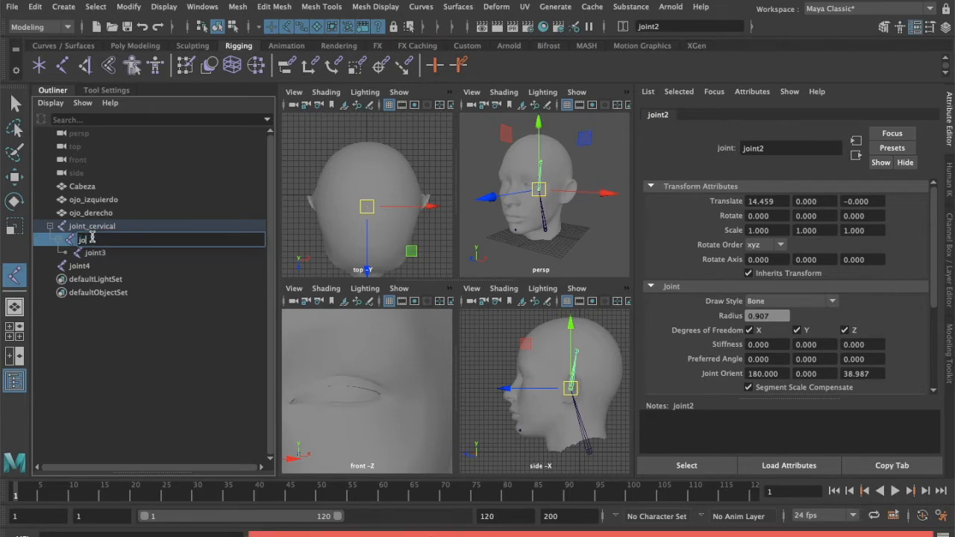
text(_cigomatico)
key(Return)
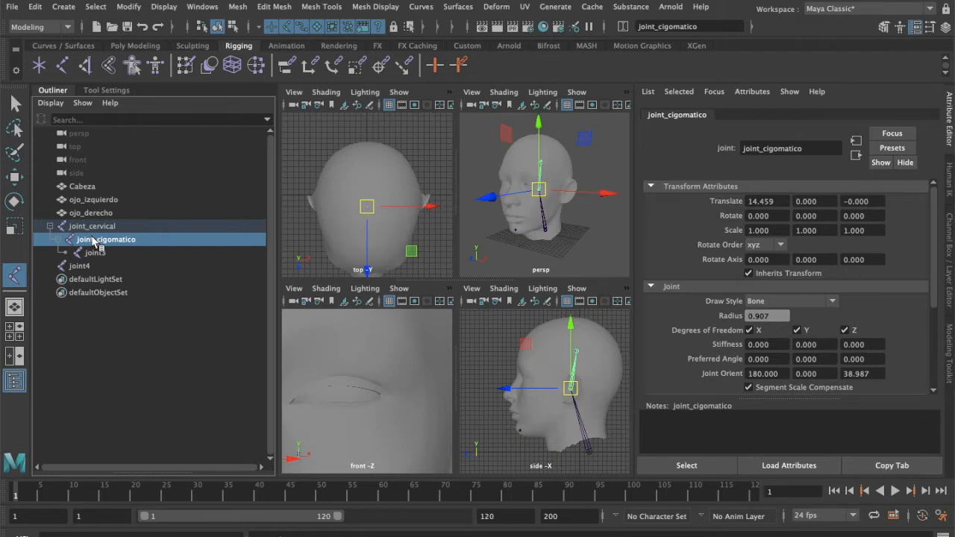
Rename the joint at the top of the skull chain as joint_cabeza.
click(96, 253)
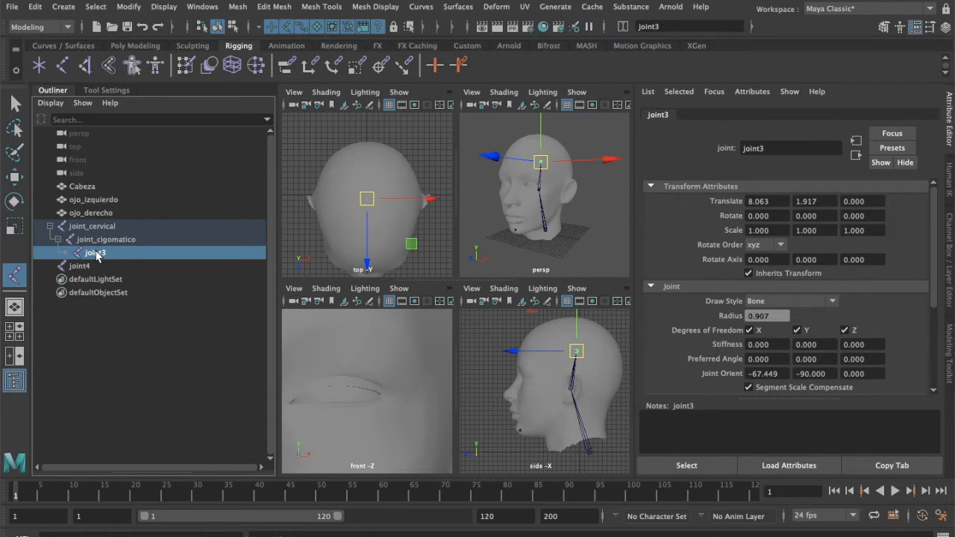
double_click(96, 253)
text(joint_cabeza)
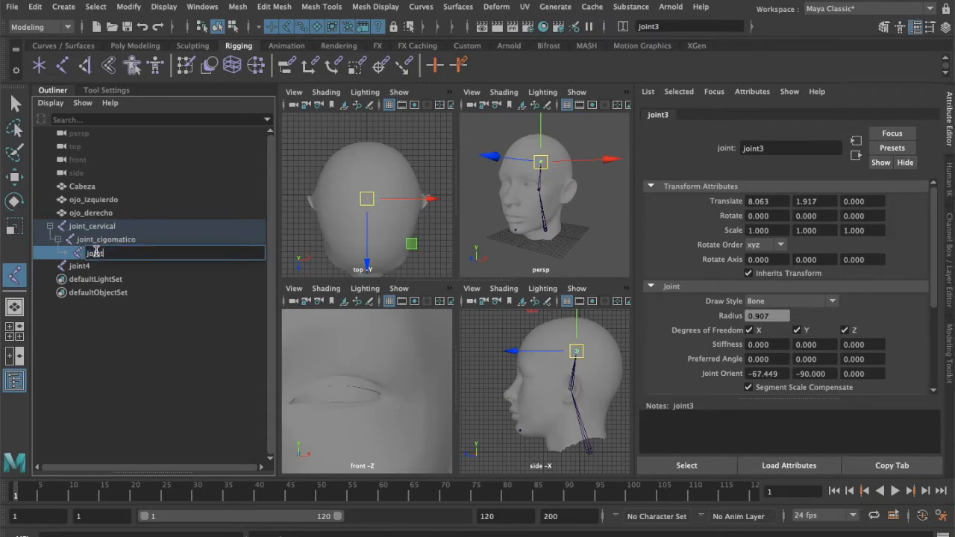
key(Return)
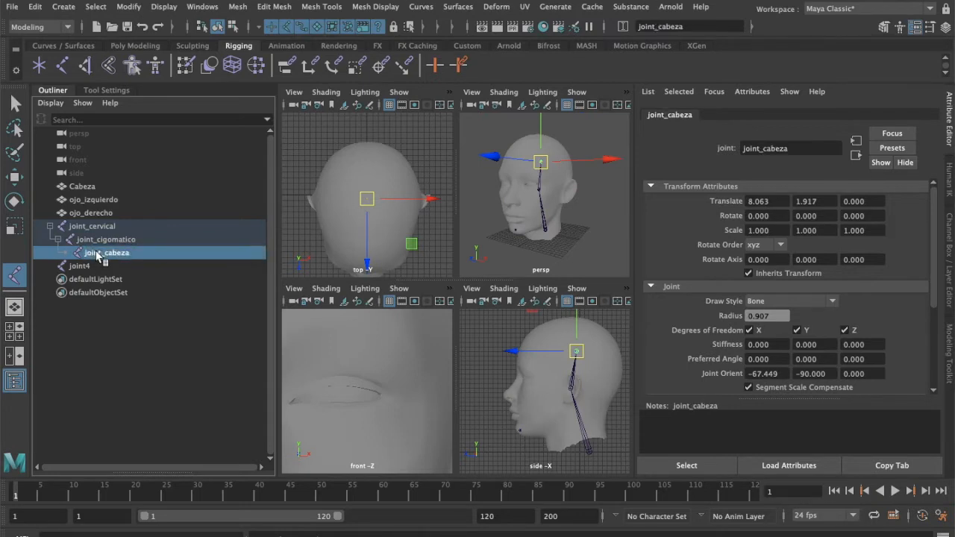
Rename the separate chin joint as joint_barbilla.
click(104, 267)
double_click(108, 269)
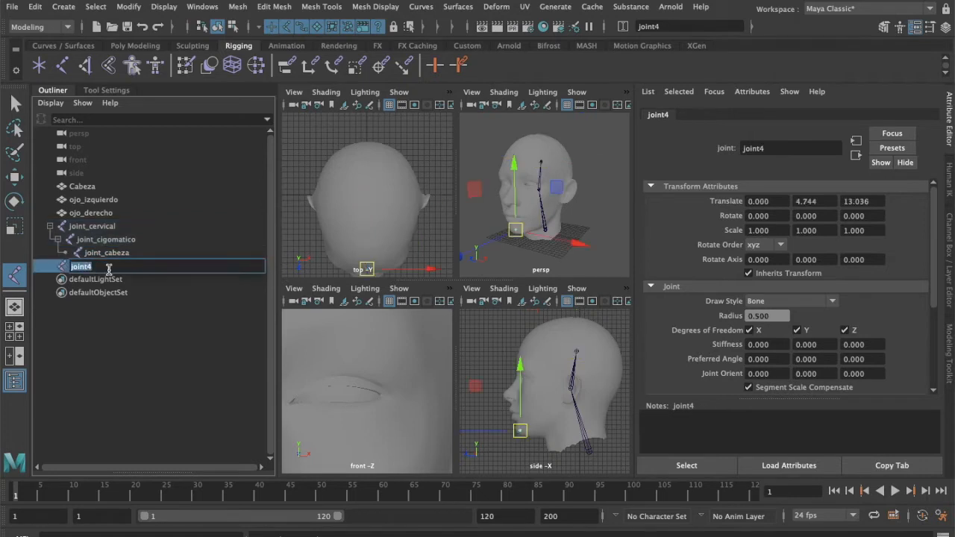
text(joint_barb)
text(a)
key(Return)
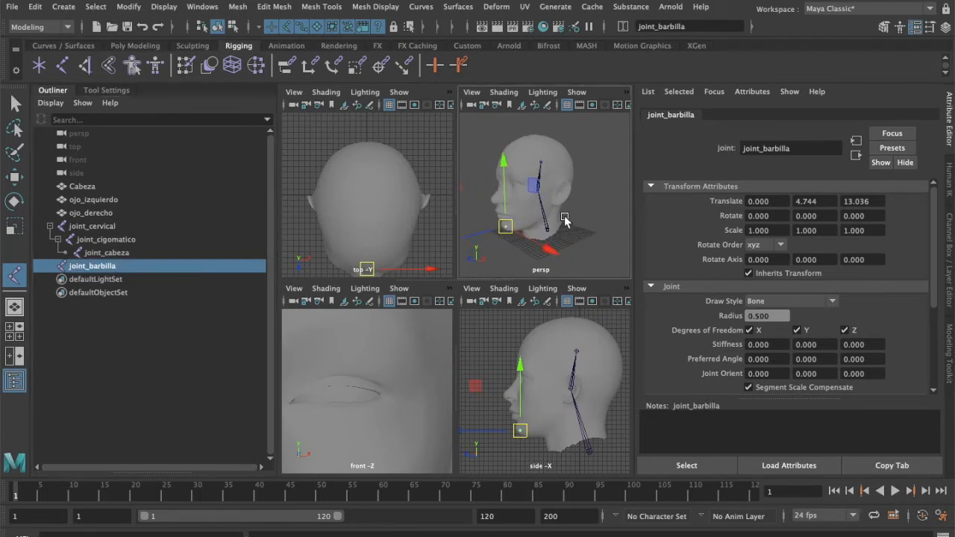
Create a single joint on the cheek in front of the ear in the enlarged side view and name it hoint_quijada.
click(569, 225)
scroll(582, 321, up, 3)
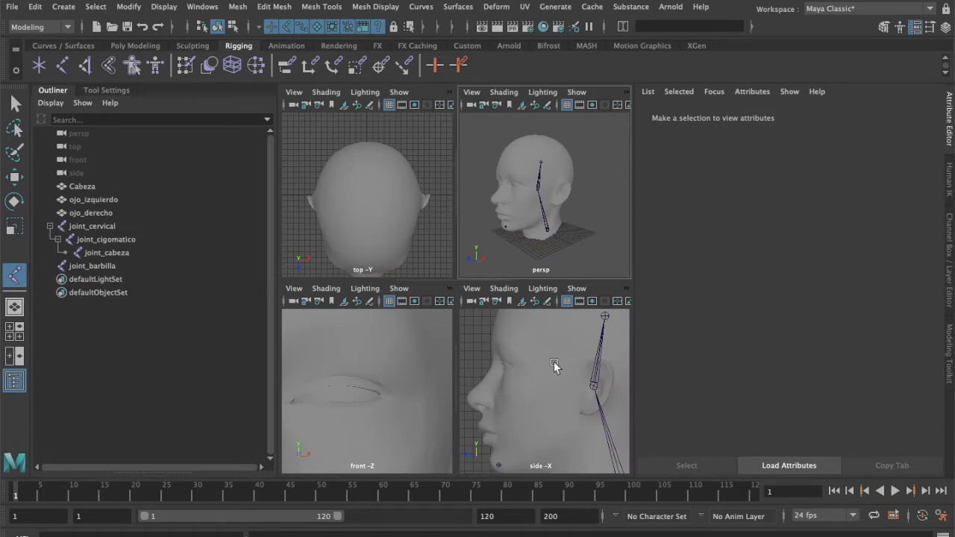
key(space)
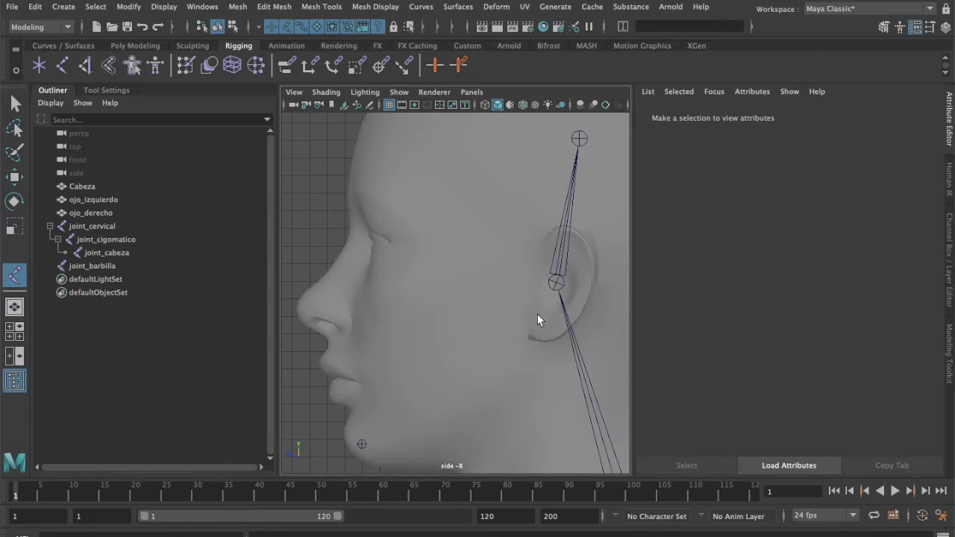
click(468, 295)
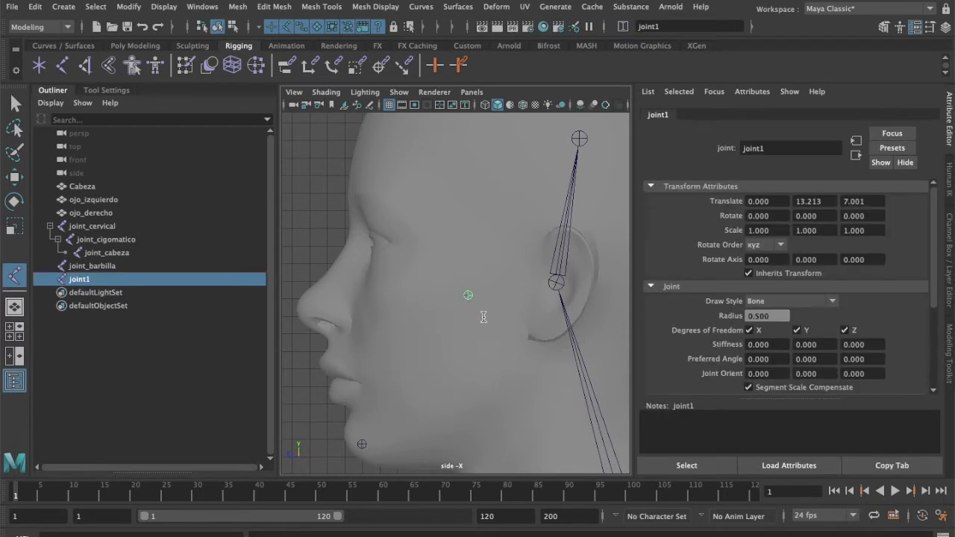
double_click(95, 279)
text(hoin)
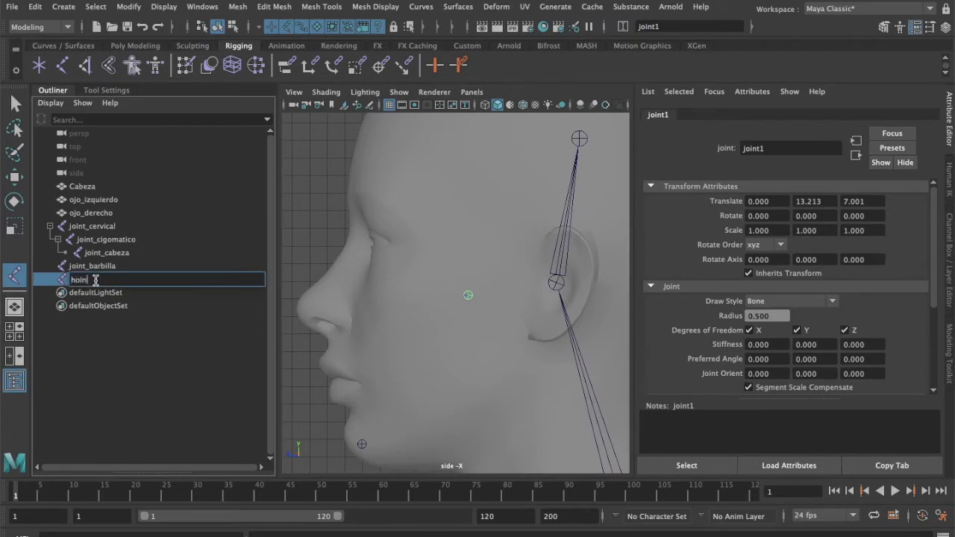
text(t_quijada)
key(Return)
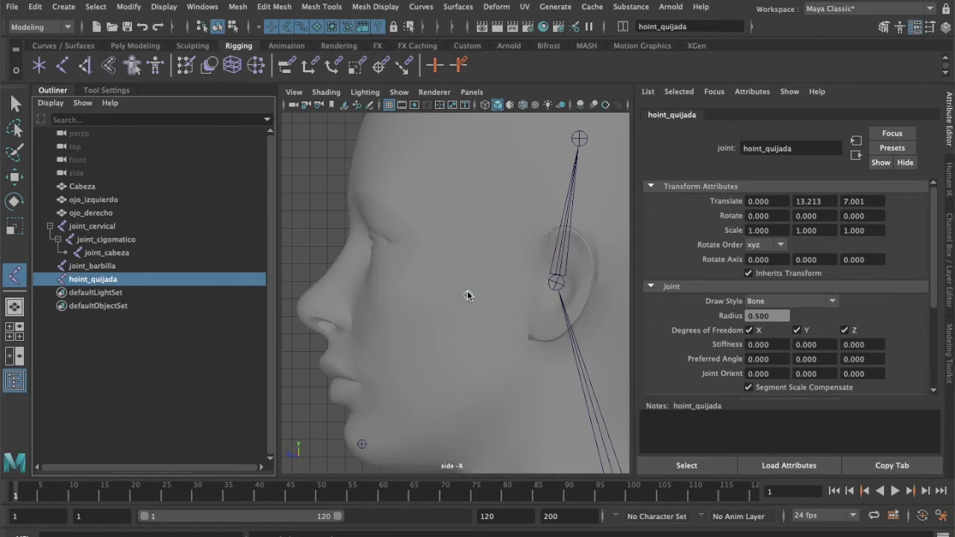
Move the new jaw joint back towards the ear and shift joint_cigomatico slightly down and forward in the side view.
key(w)
drag(485, 294, 447, 252)
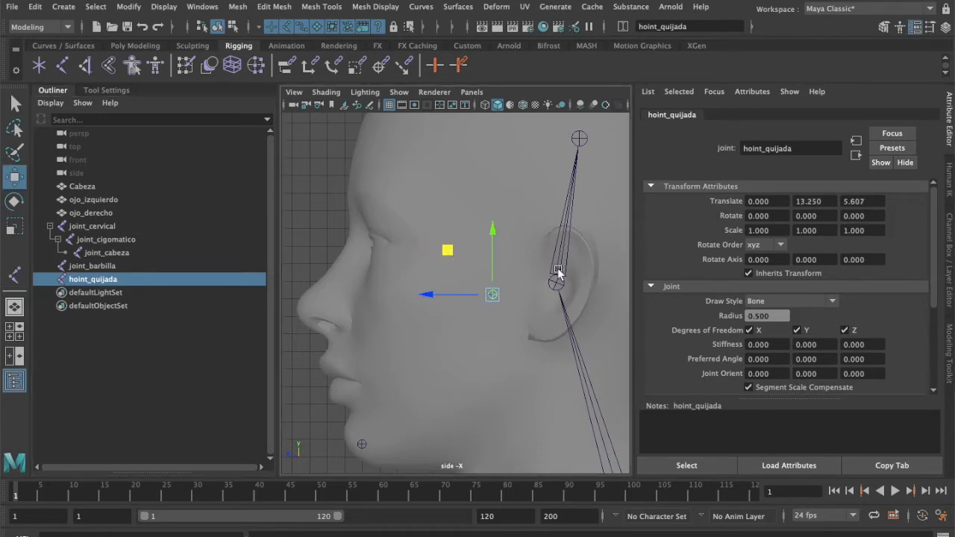
click(556, 281)
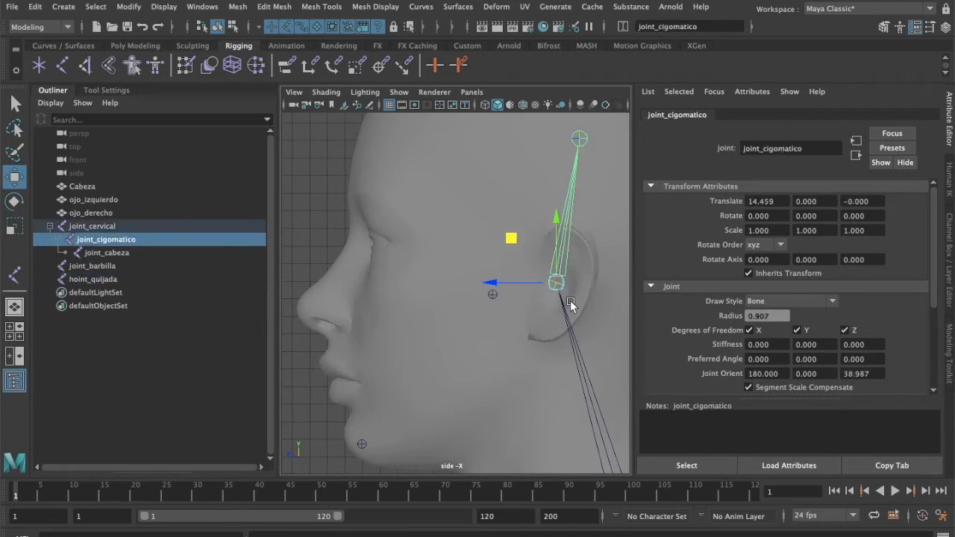
middle_drag(511, 241, 502, 248)
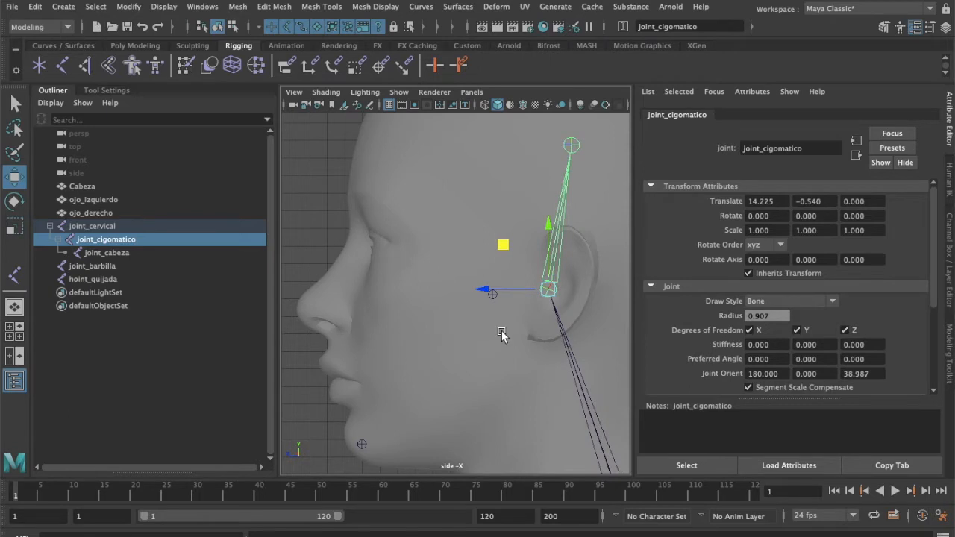
Correct the jaw joint's misspelled name to joint_quijada.
click(134, 339)
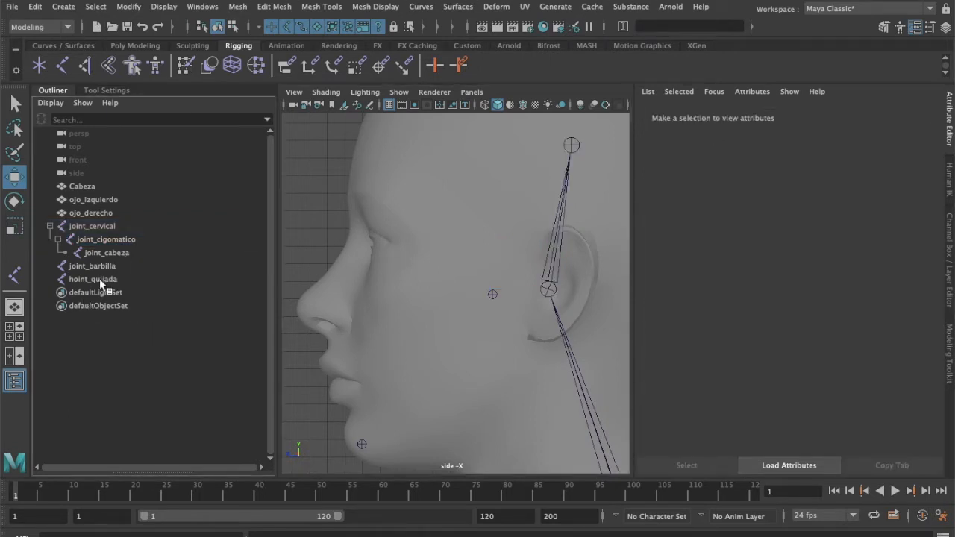
click(99, 279)
double_click(125, 282)
key(BackSpace)
text(j)
key(Return)
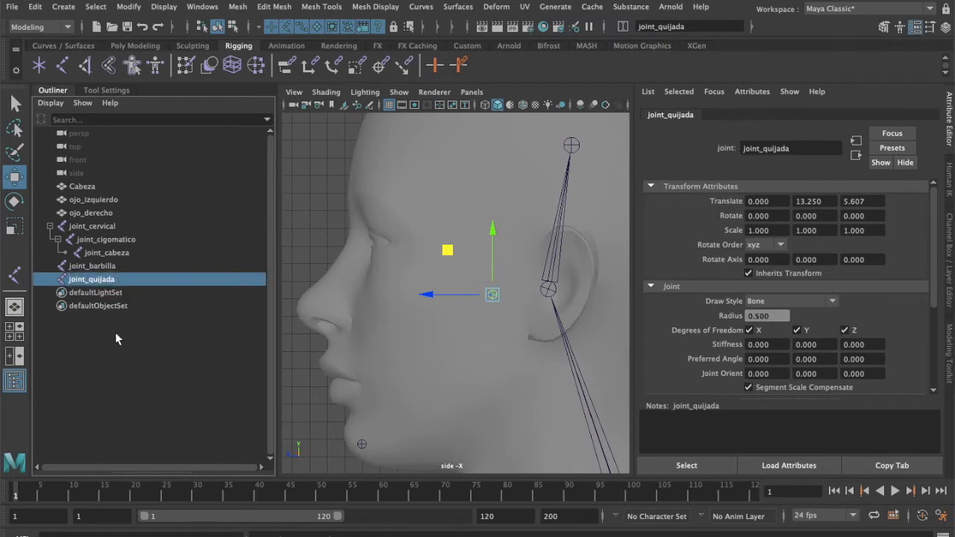
Parent joint_barbilla to joint_quijada, and parent joint_quijada to joint_cigomatico in the hierarchy.
click(119, 267)
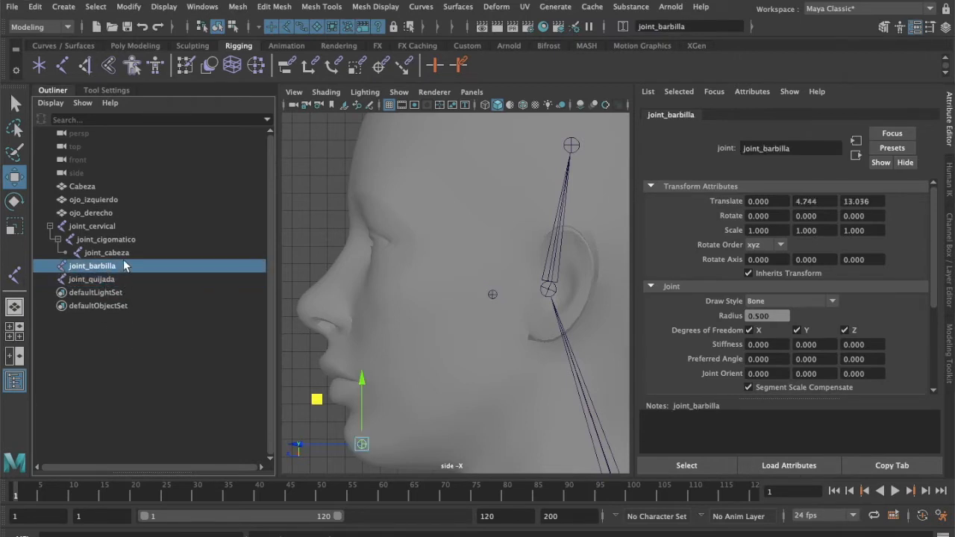
middle_drag(117, 264, 112, 279)
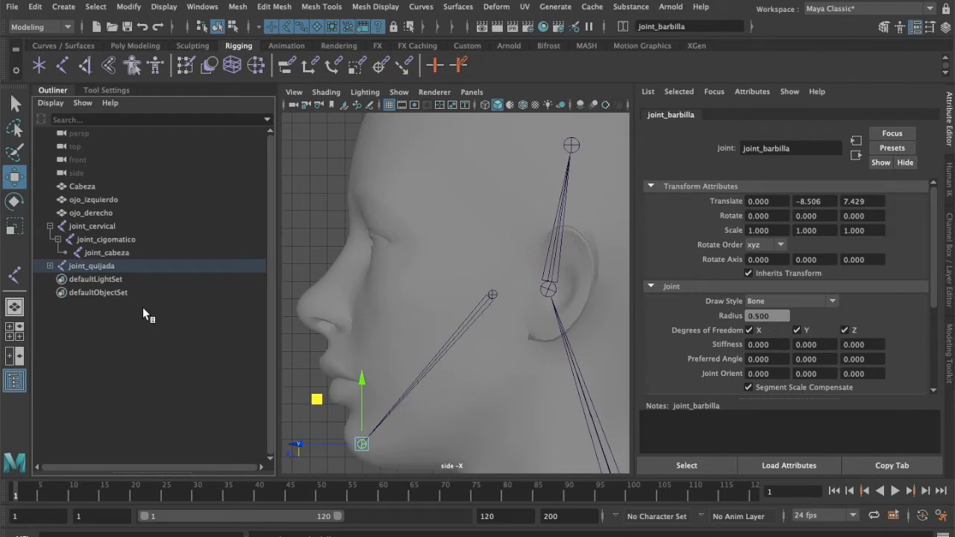
click(50, 266)
click(93, 266)
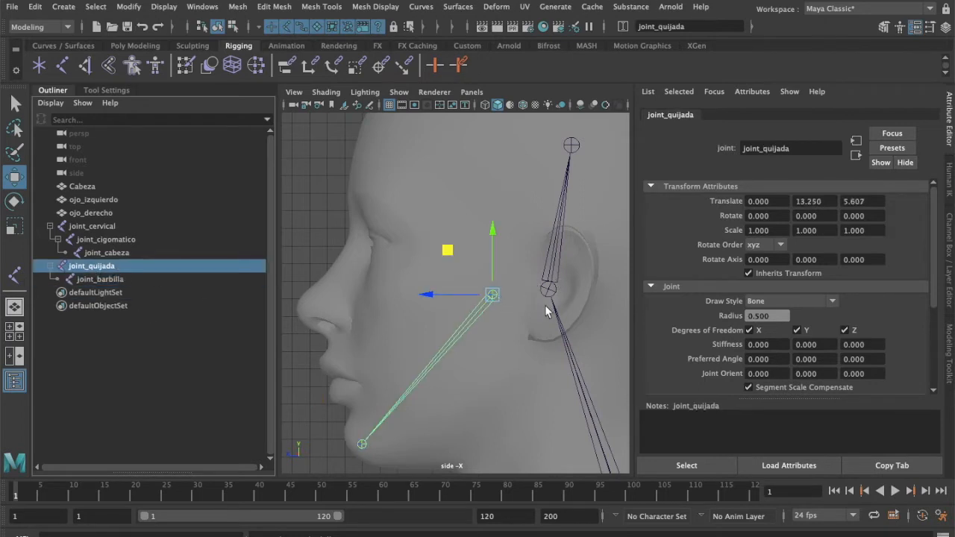
middle_drag(79, 266, 96, 254)
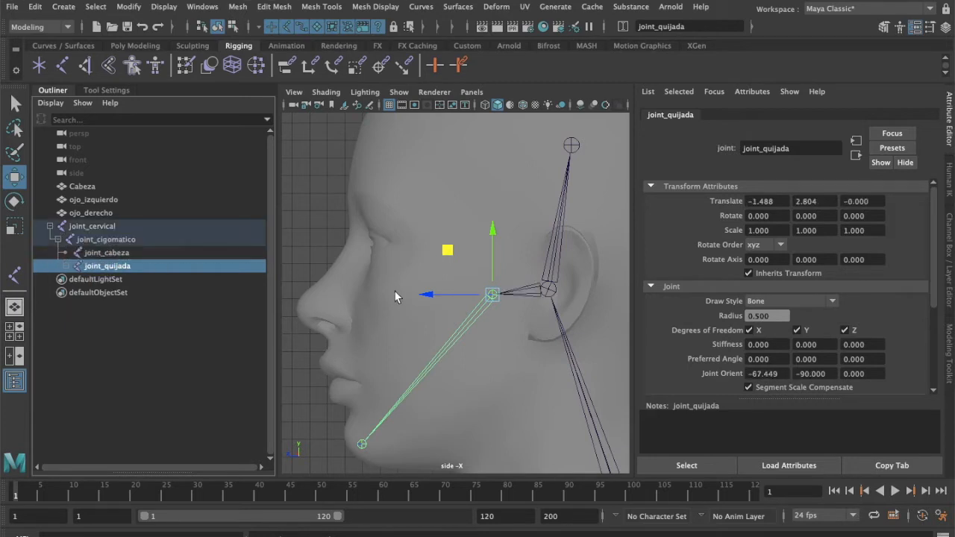
Try rotating joint_quijada in the perspective view to test the jaw movement, and undo the rotation.
key(space)
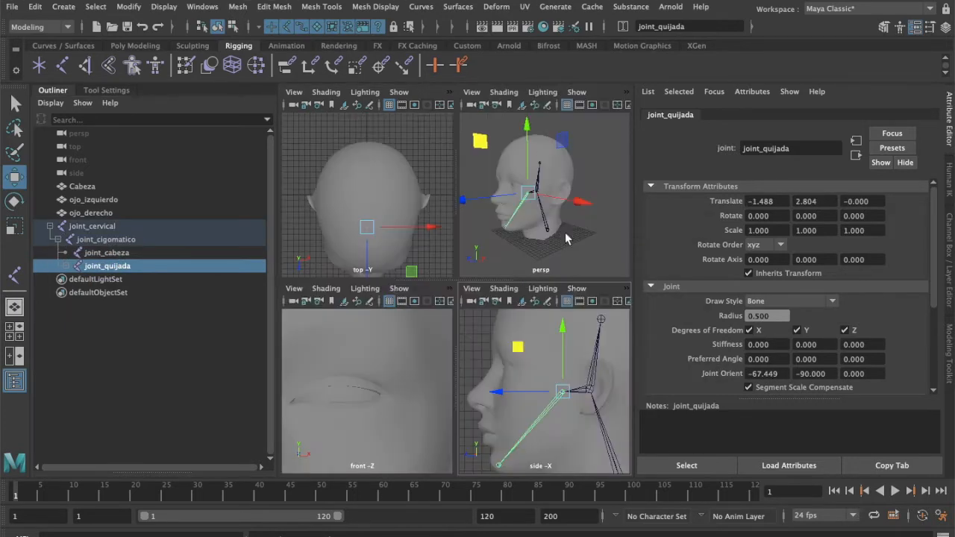
click(575, 242)
alt+drag(576, 241, 541, 241)
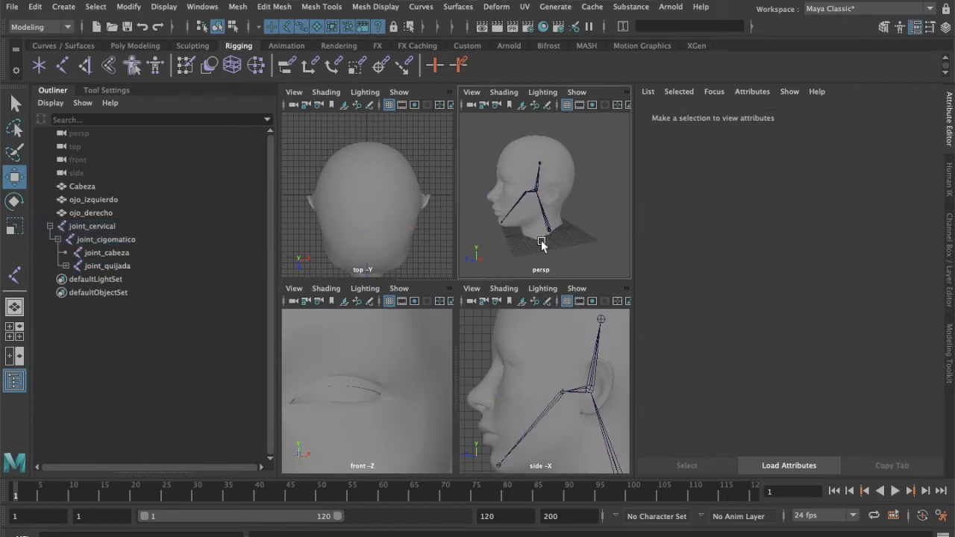
click(526, 191)
key(e)
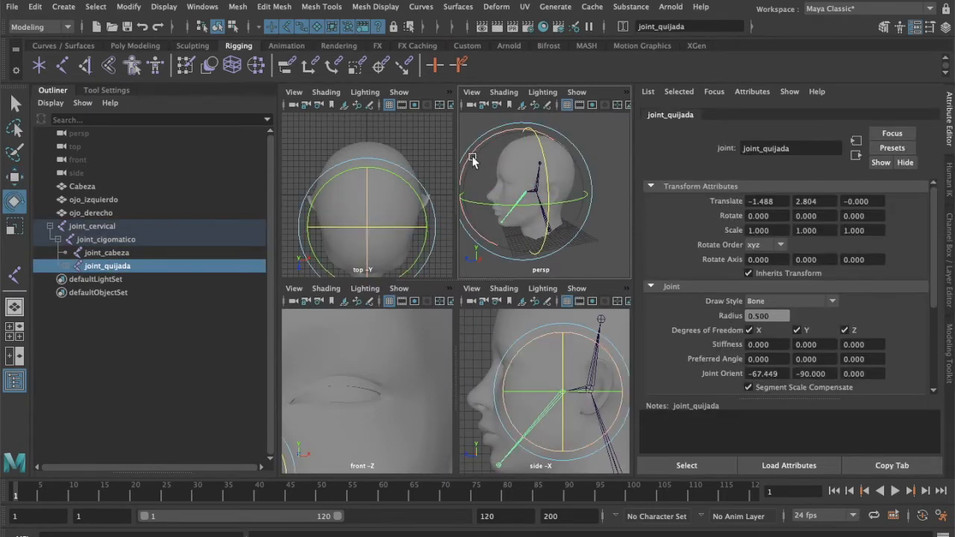
drag(471, 155, 482, 224)
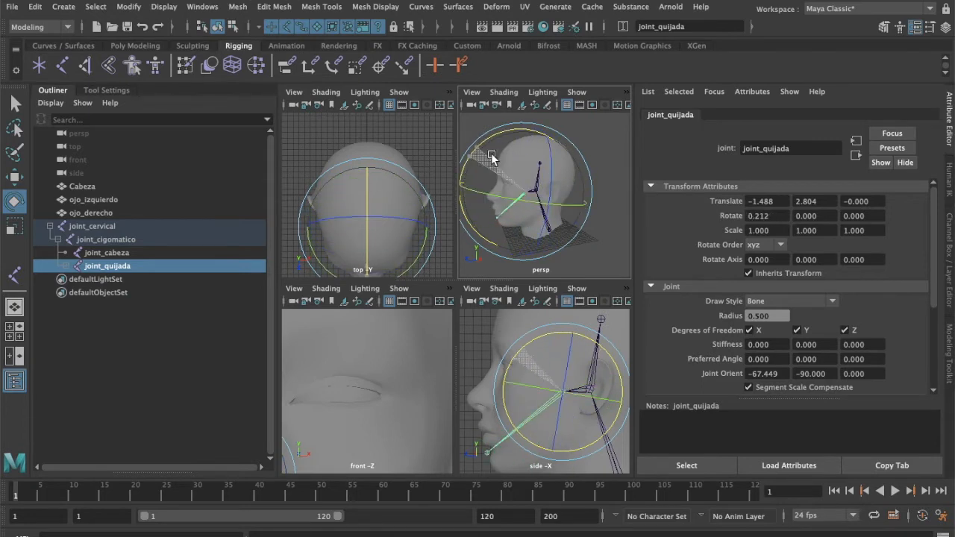
key(ctrl+z)
Select the head mesh and examine its transform channels and the available Freeze options.
key(space)
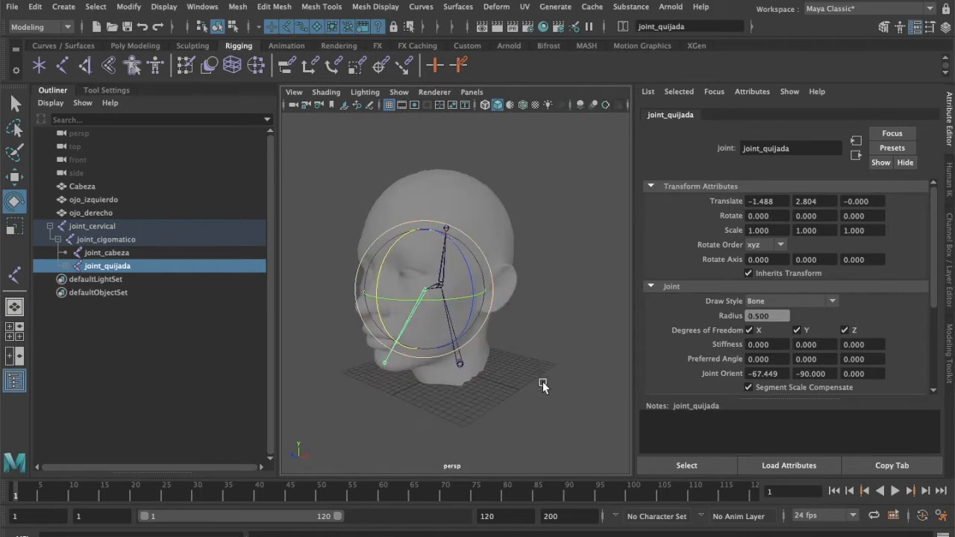
click(544, 359)
alt+drag(545, 350, 493, 333)
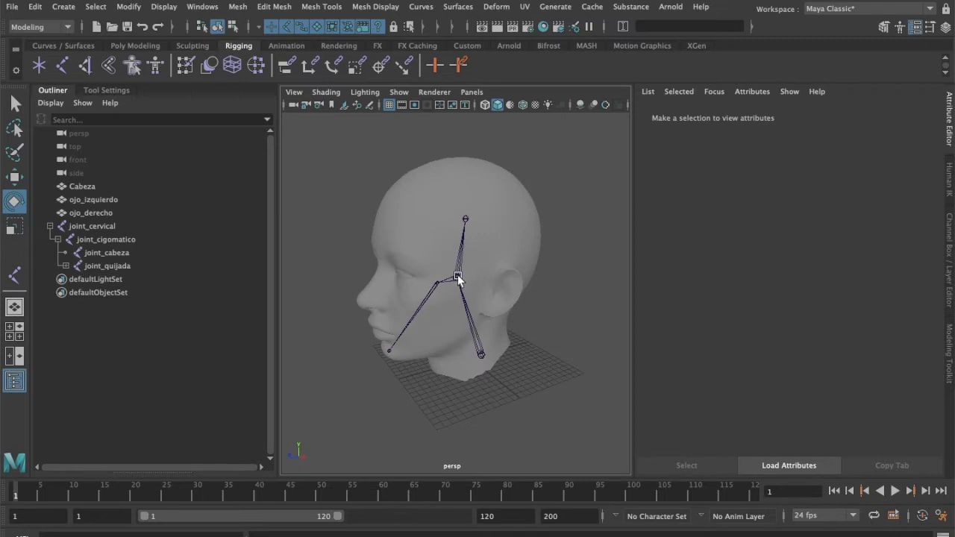
click(502, 248)
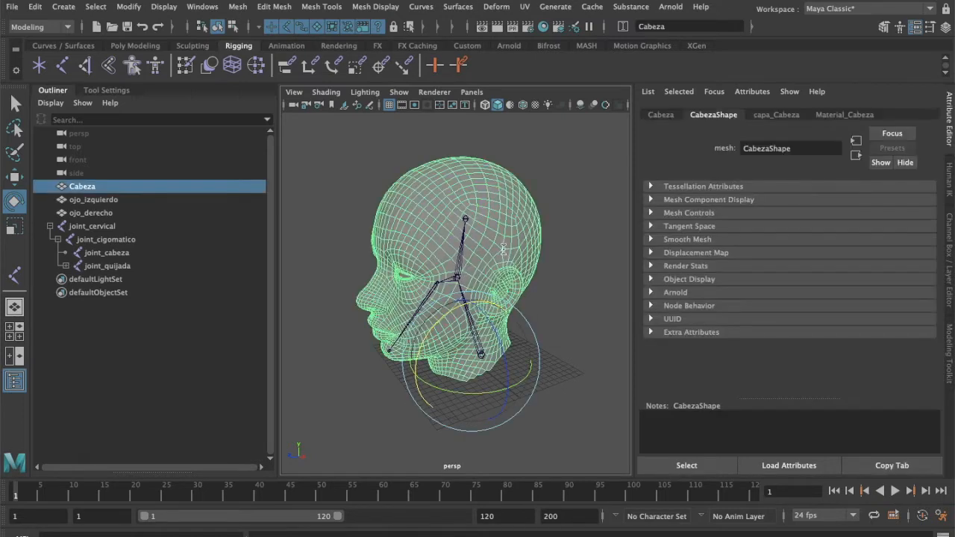
click(849, 113)
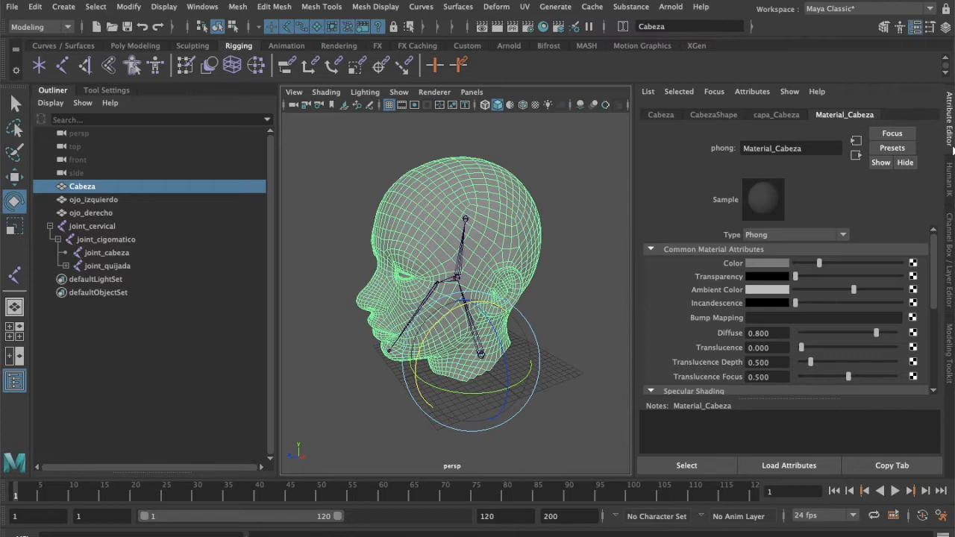
click(950, 179)
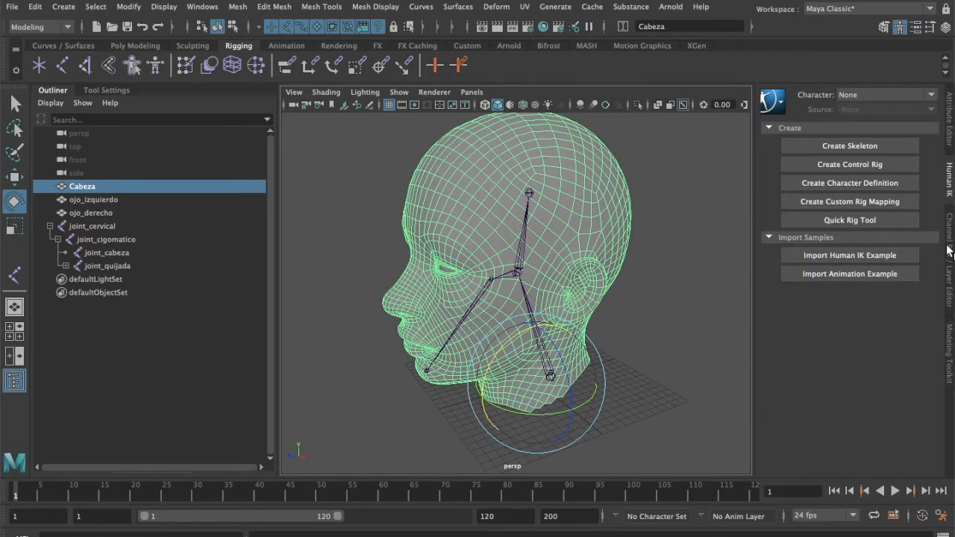
click(950, 285)
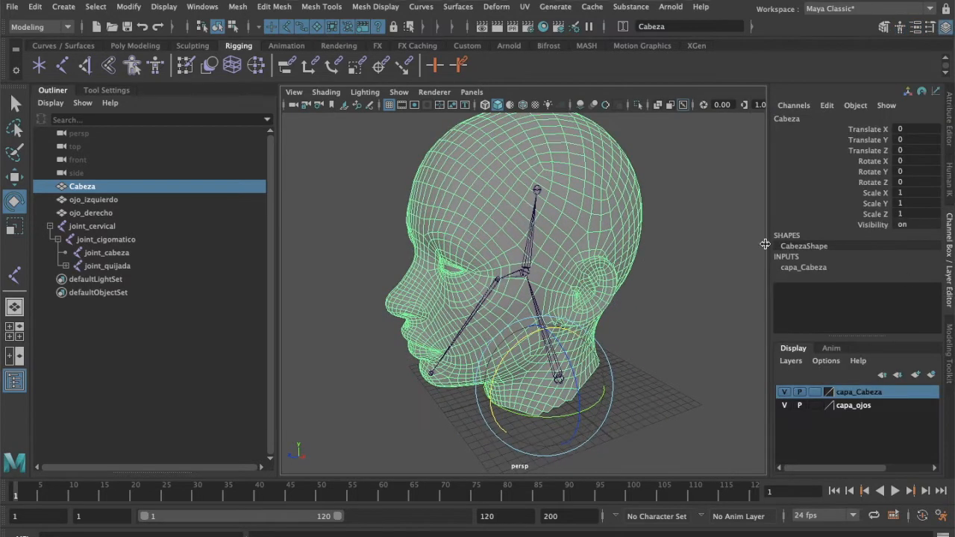
right_click(882, 152)
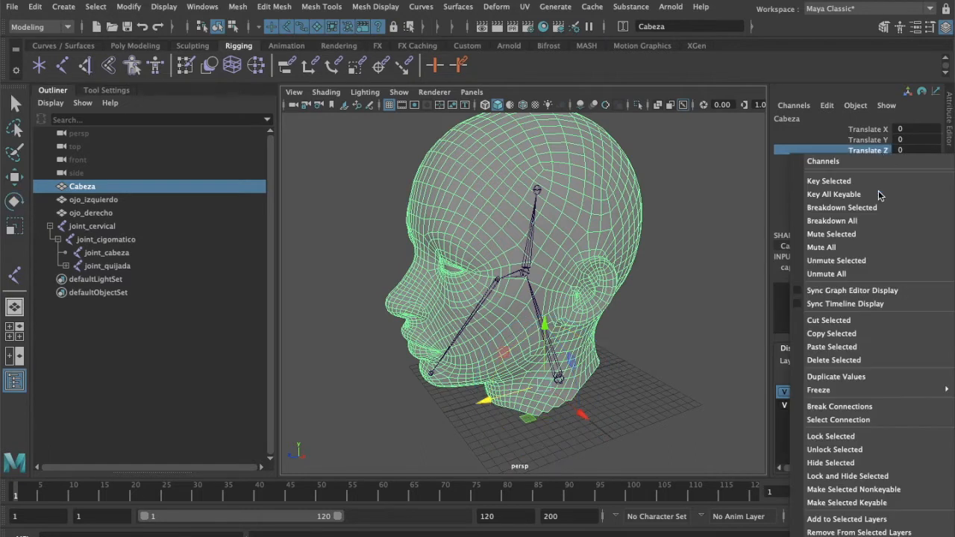
mouse_move(860, 389)
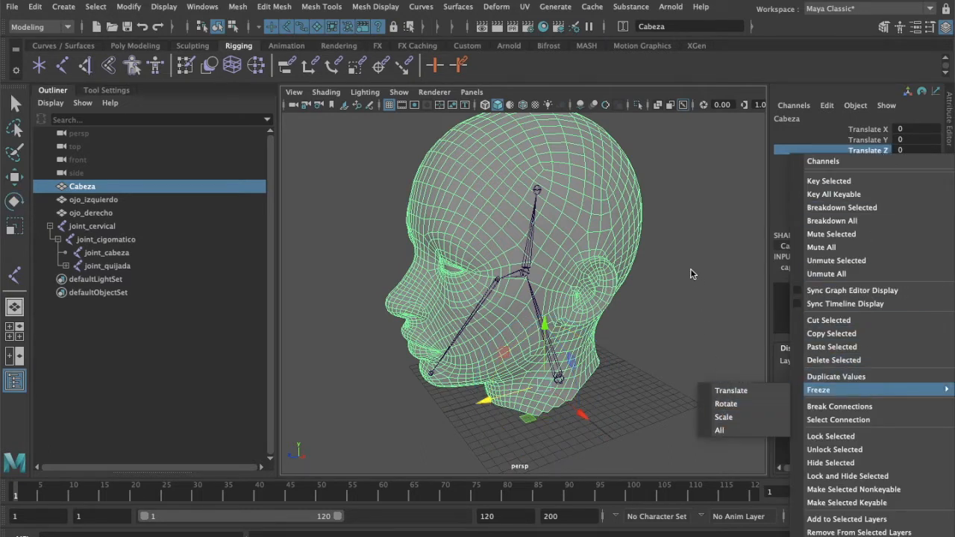
click(676, 237)
click(676, 237)
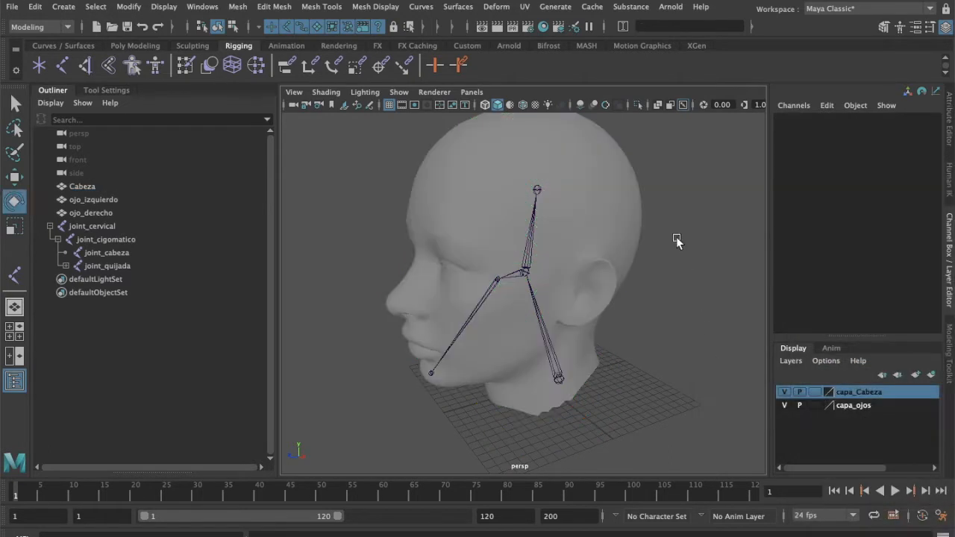
Select joint_cigomatico and joint_cervical in turn to examine their transform channel values.
click(593, 190)
click(688, 340)
alt+drag(688, 339, 705, 327)
mouse_move(623, 347)
alt+mouse_down()
mouse_move(650, 348)
mouse_move(642, 354)
mouse_move(631, 341)
alt+mouse_up()
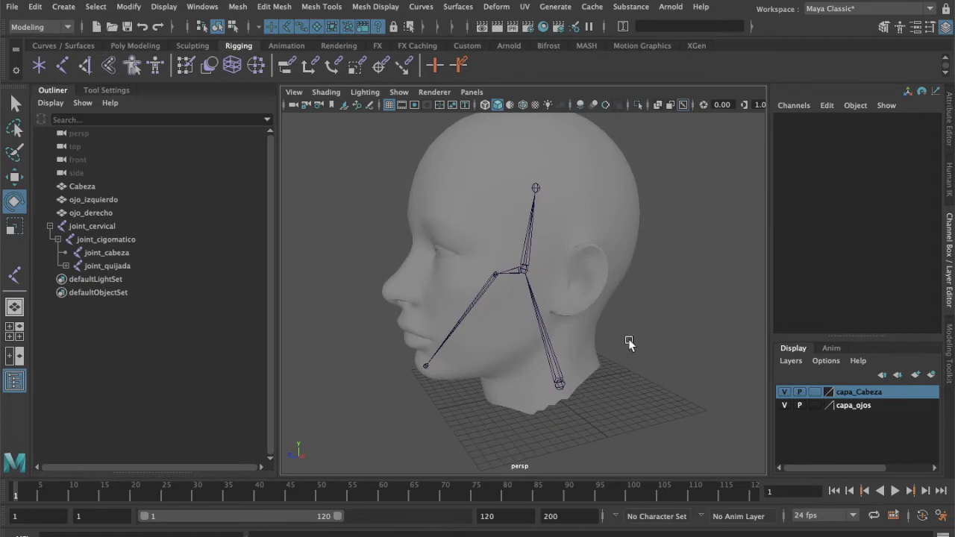
click(523, 269)
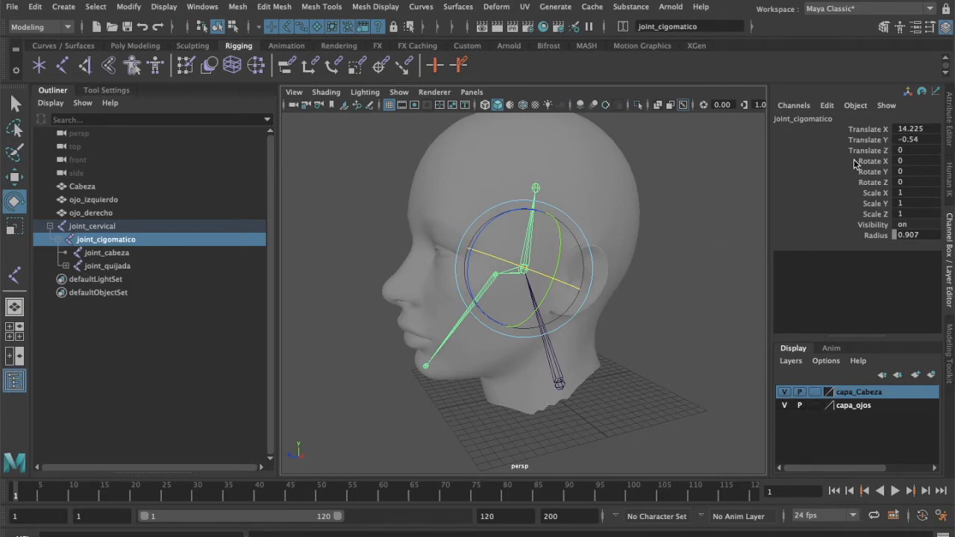
click(558, 382)
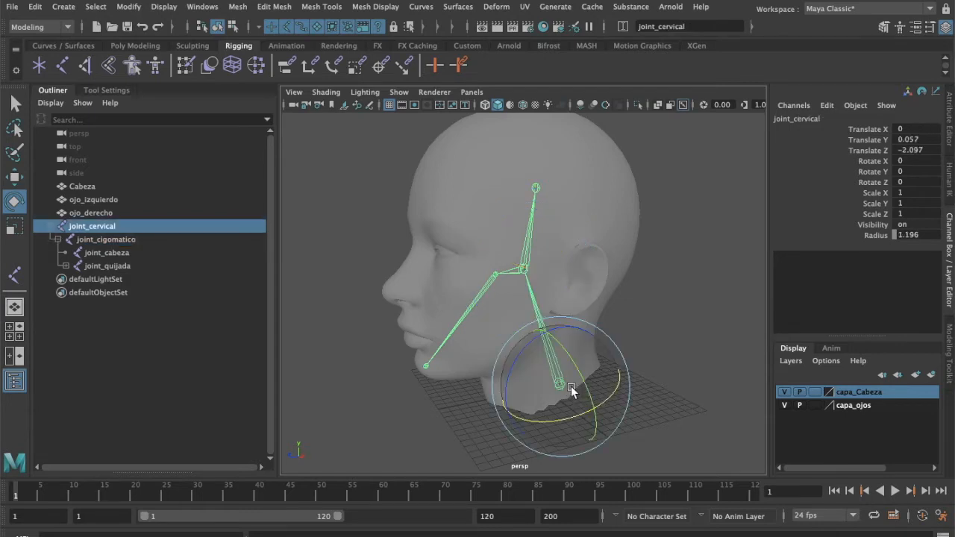
Set the radius of joint_cervical to 1.
double_click(919, 235)
text(1)
key(Return)
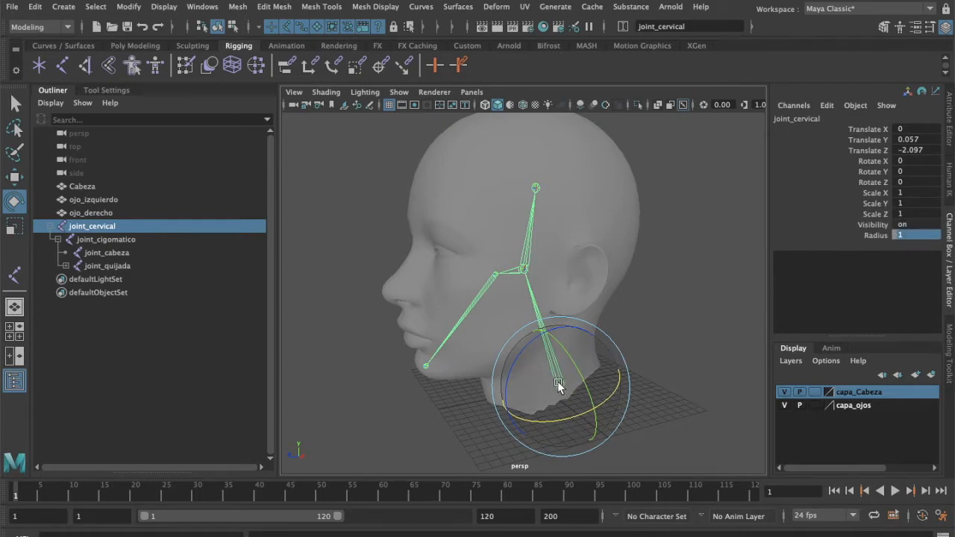
click(949, 258)
click(950, 272)
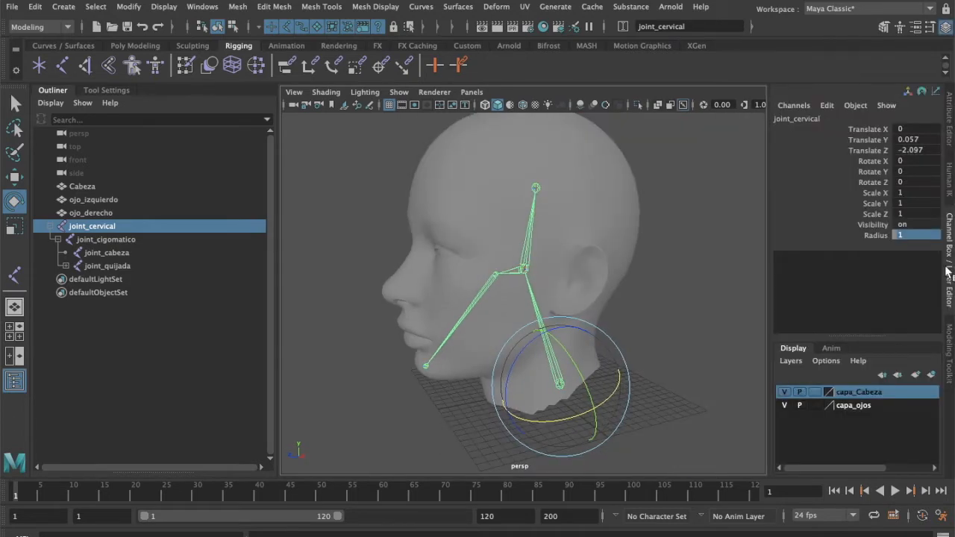
Select joint_cigomatico in the perspective view and set its radius to 1.
click(525, 274)
double_click(915, 233)
drag(924, 237, 870, 233)
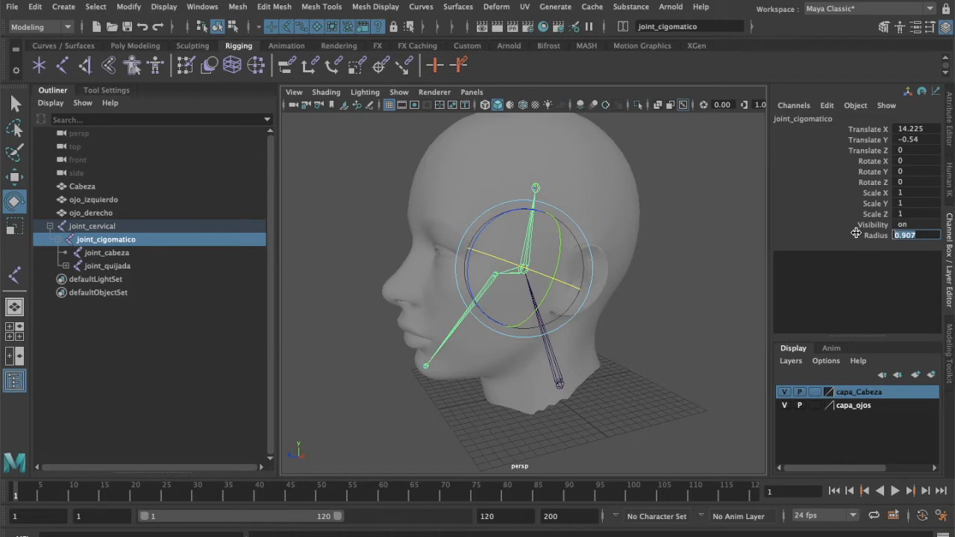
text(1)
key(Return)
Select joint_cabeza at the upper end of the skull bone and set its radius to 1.
click(546, 183)
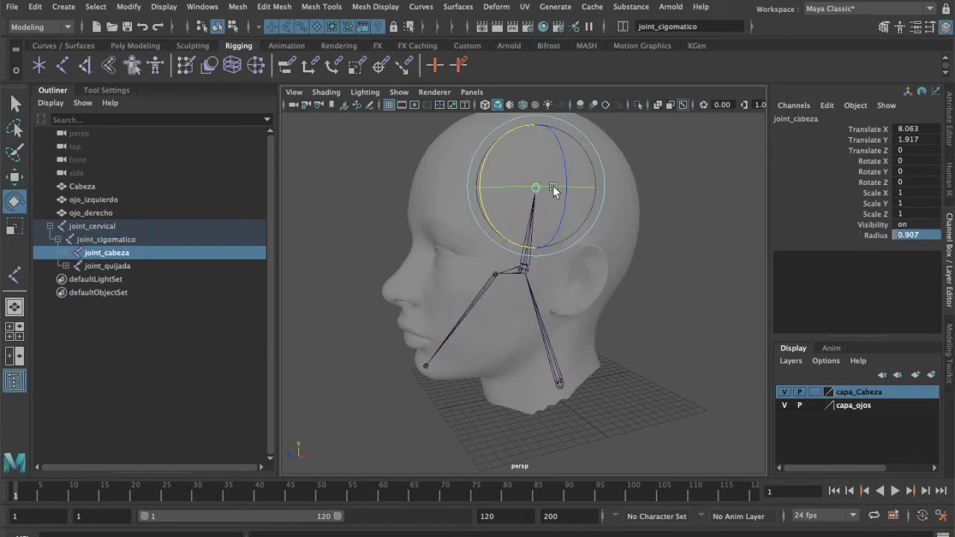
double_click(912, 234)
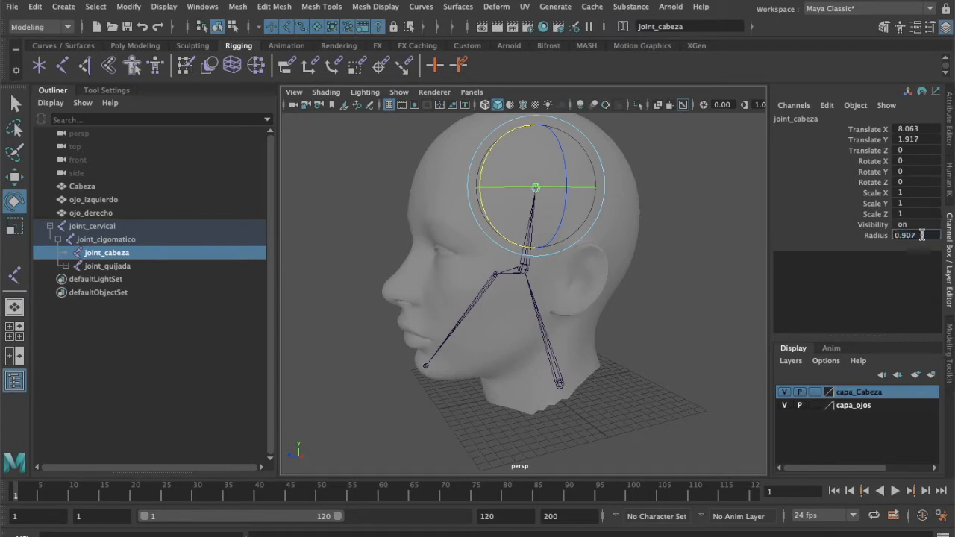
text(1)
key(Return)
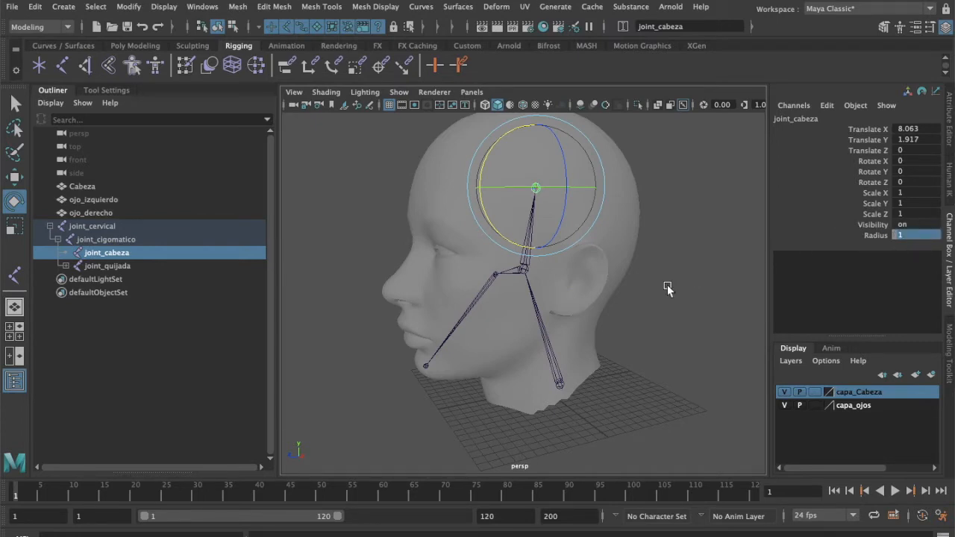
Select joint_quijada, undo its accidental rotation, and set its radius to 2.
click(494, 273)
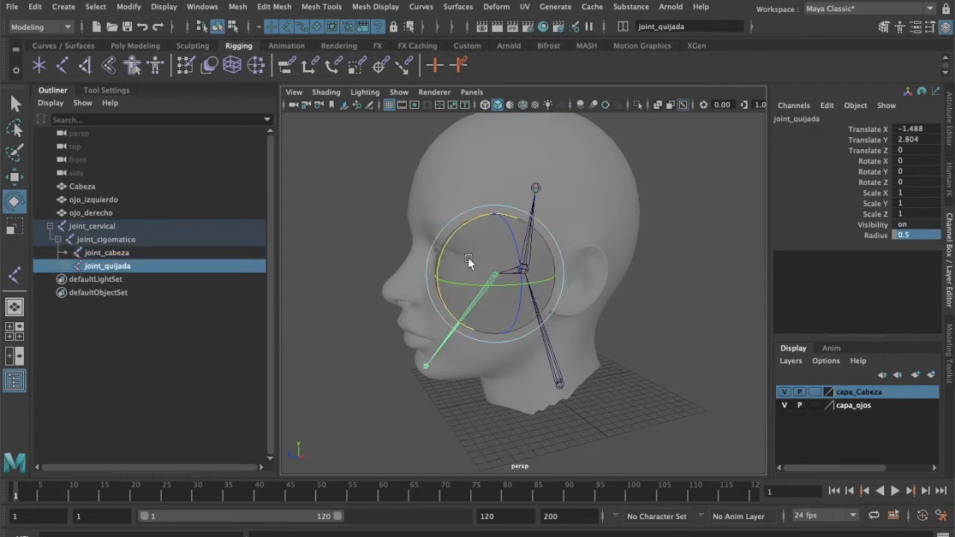
drag(444, 242, 437, 249)
key(ctrl+z)
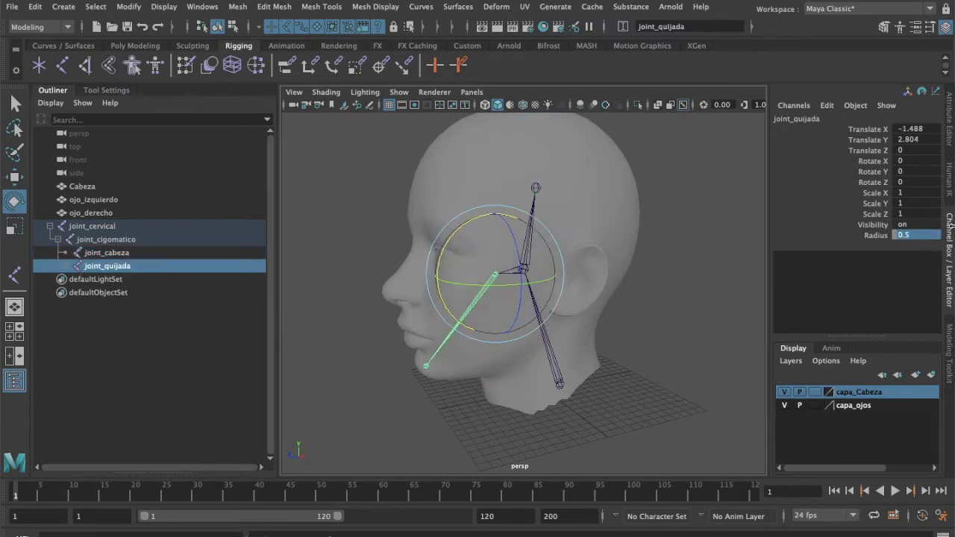
double_click(924, 234)
text(2)
key(Return)
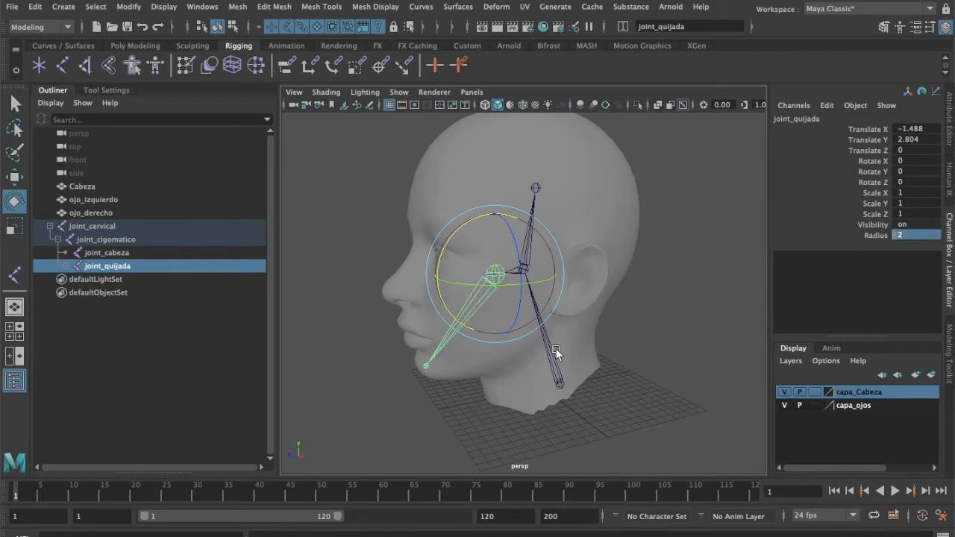
click(427, 368)
double_click(924, 236)
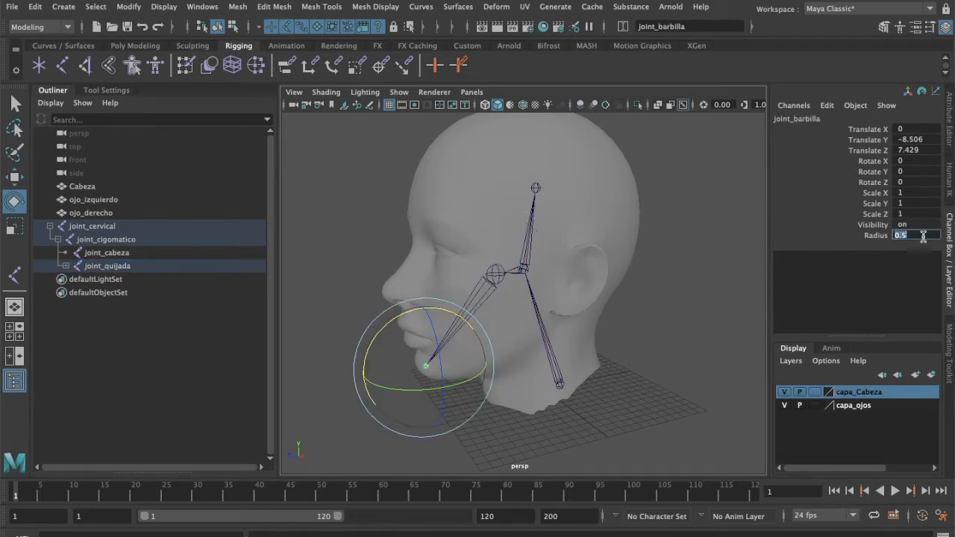
click(600, 360)
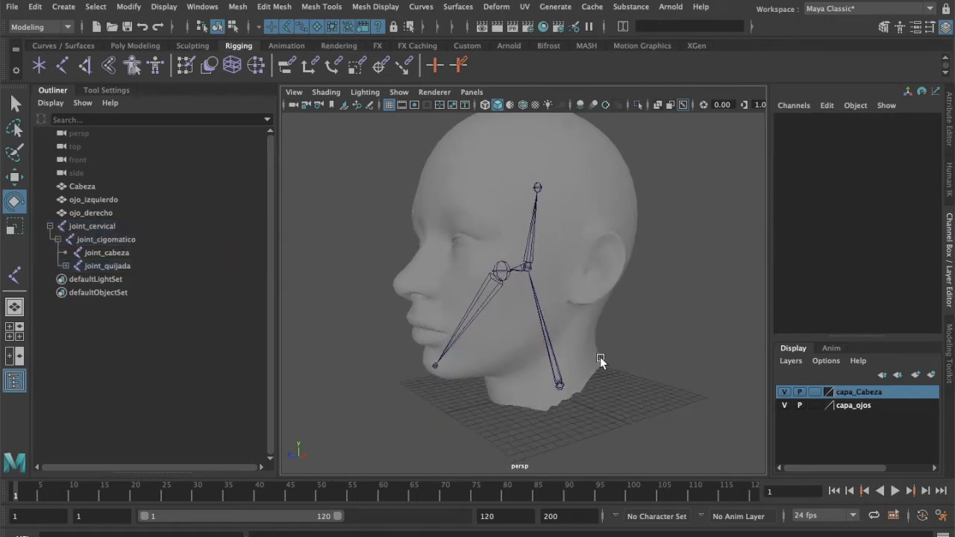
Reselect joint_quijada and set its radius to 1.
alt+drag(573, 326, 536, 321)
click(494, 279)
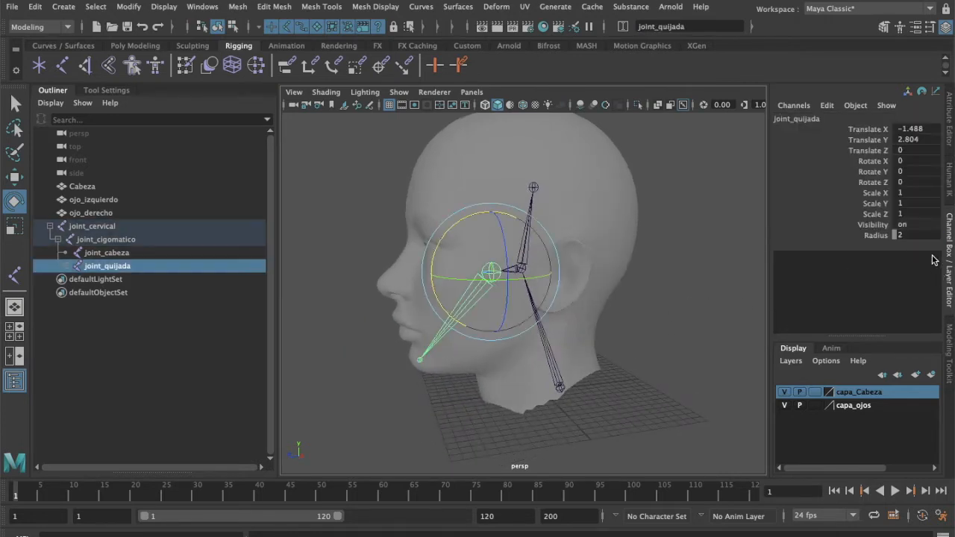
double_click(922, 236)
text(1)
key(Return)
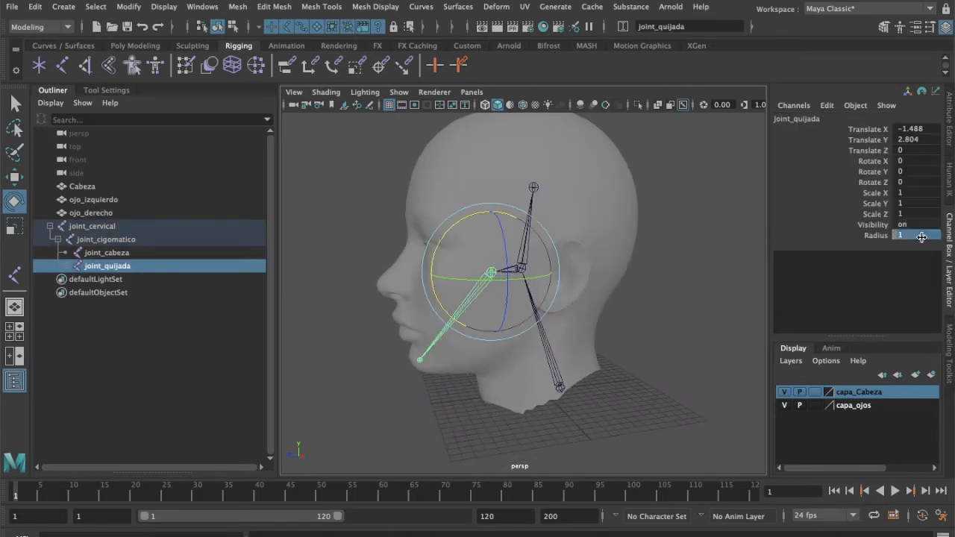
Select joint_cervical at the base of the neck, set its radius to 2, and clear the selection.
click(676, 356)
click(560, 388)
double_click(912, 234)
key(Return)
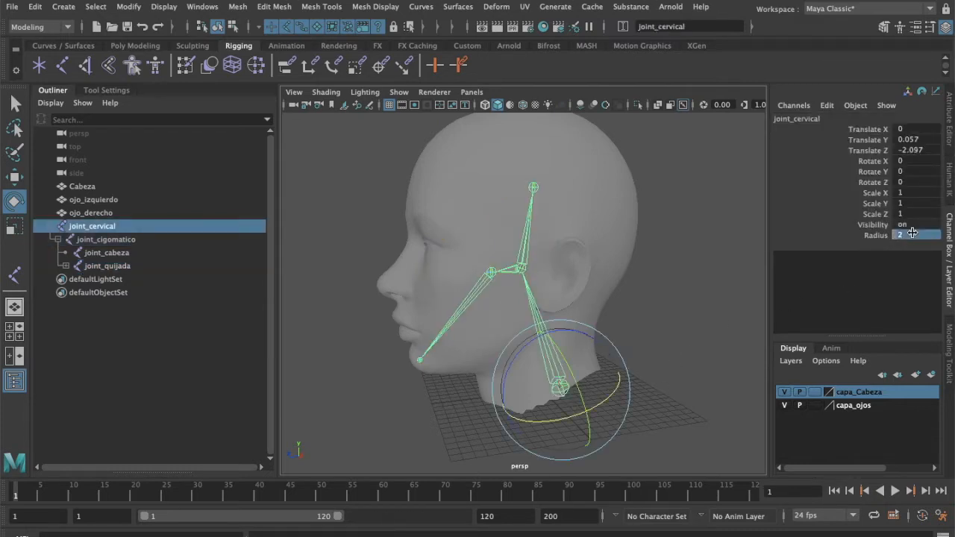
click(676, 352)
Examine the joint hierarchy inside the head from the front and side, including joint_barbilla at the chin.
alt+drag(592, 416, 508, 360)
alt+drag(448, 366, 534, 396)
click(503, 385)
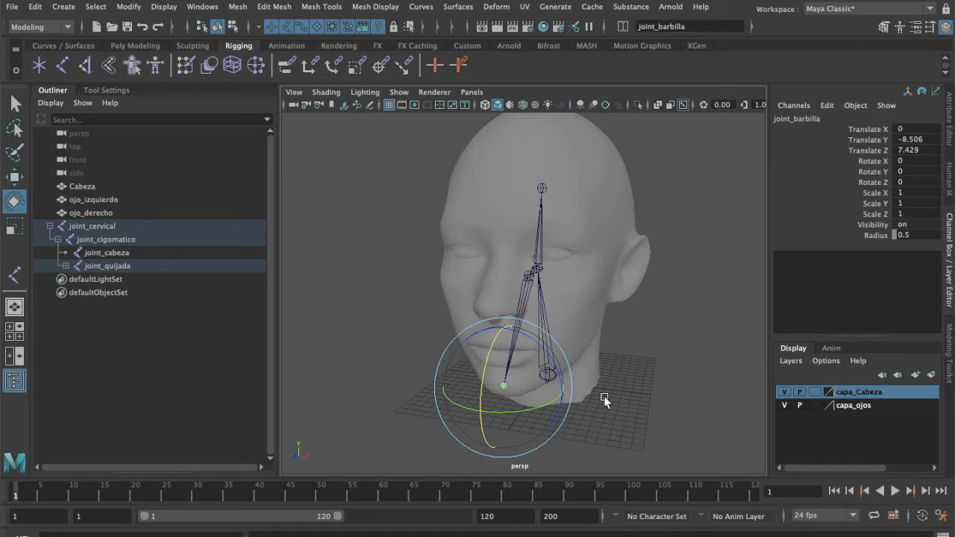
alt+drag(659, 309, 626, 321)
click(676, 254)
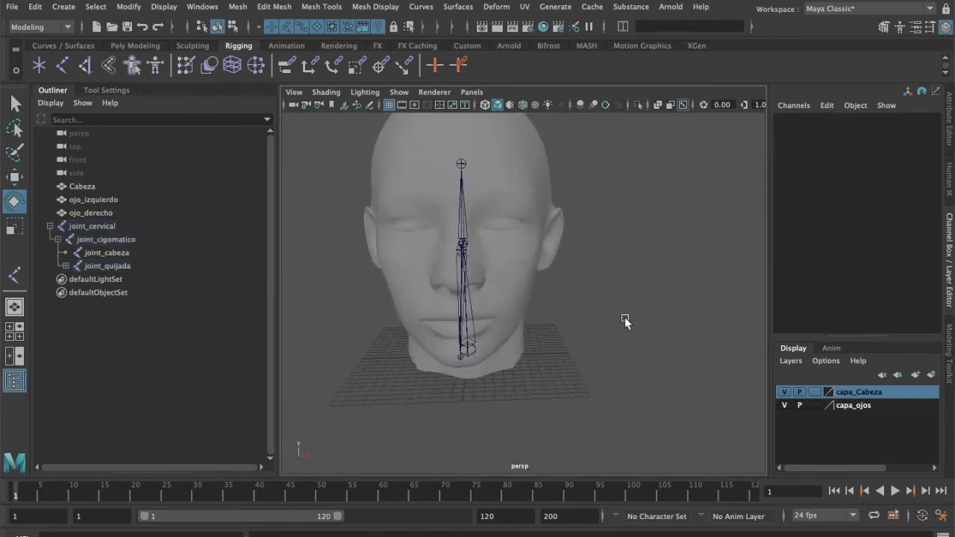
alt+drag(550, 363, 469, 346)
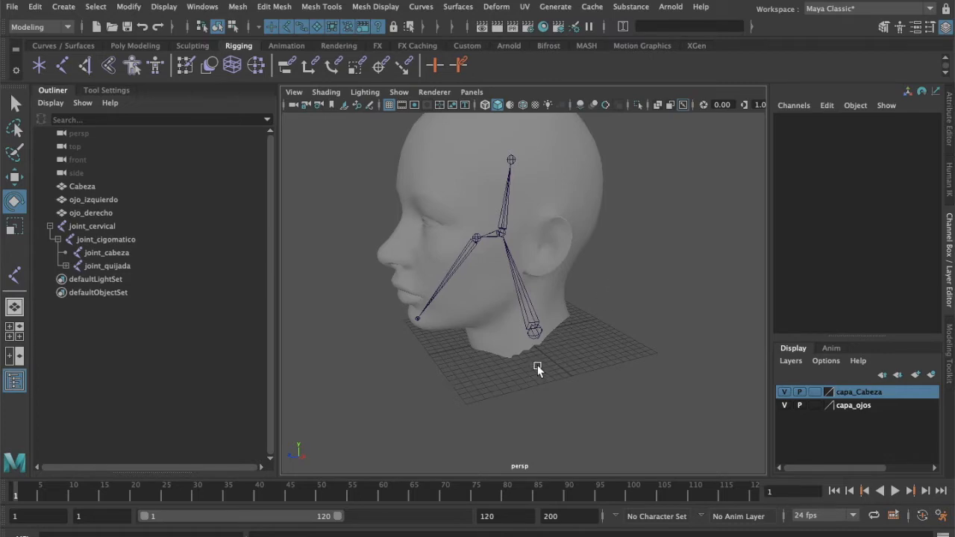
alt+drag(538, 367, 613, 331)
In the front view, place a single joint at the inner end of the brow, at about X 2.26, Y 18.09.
key(space)
key(space)
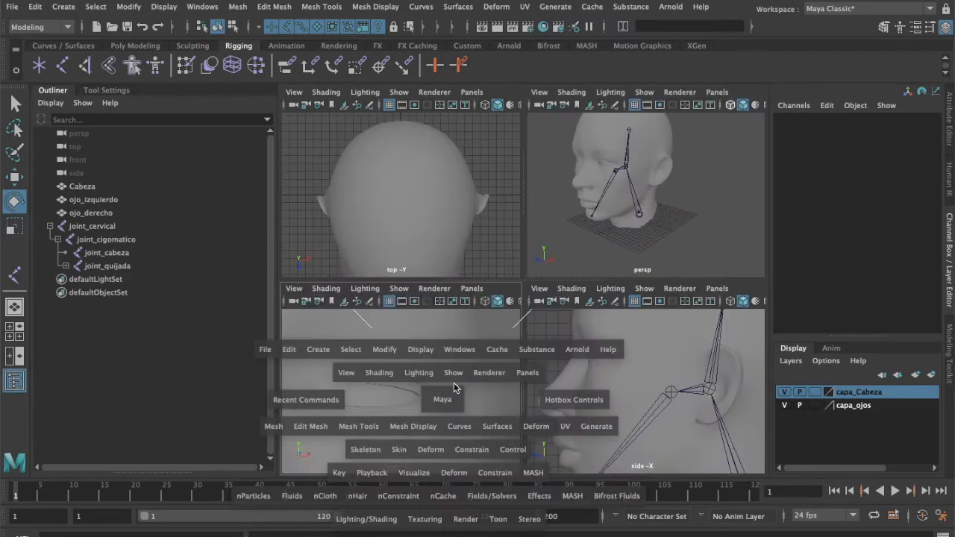
scroll(499, 314, down, 8)
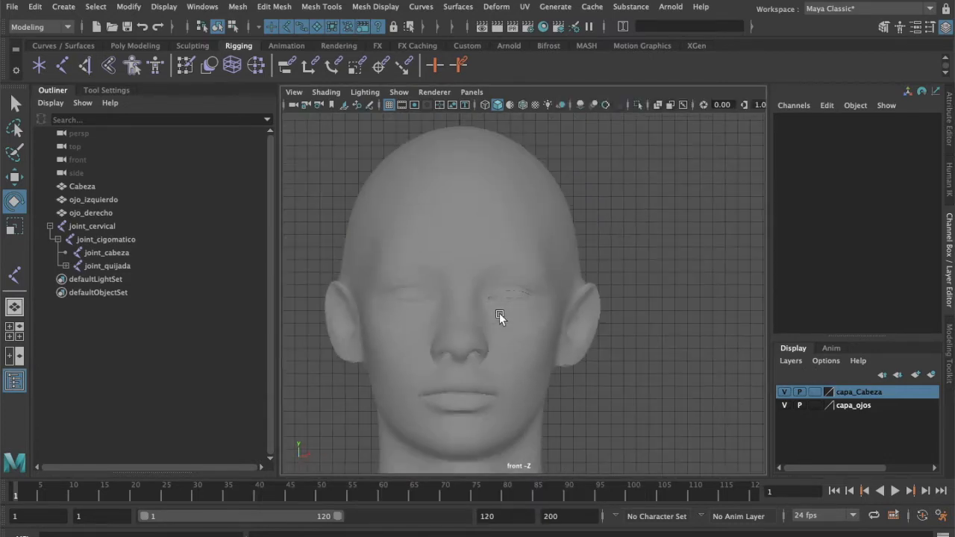
scroll(500, 312, up, 2)
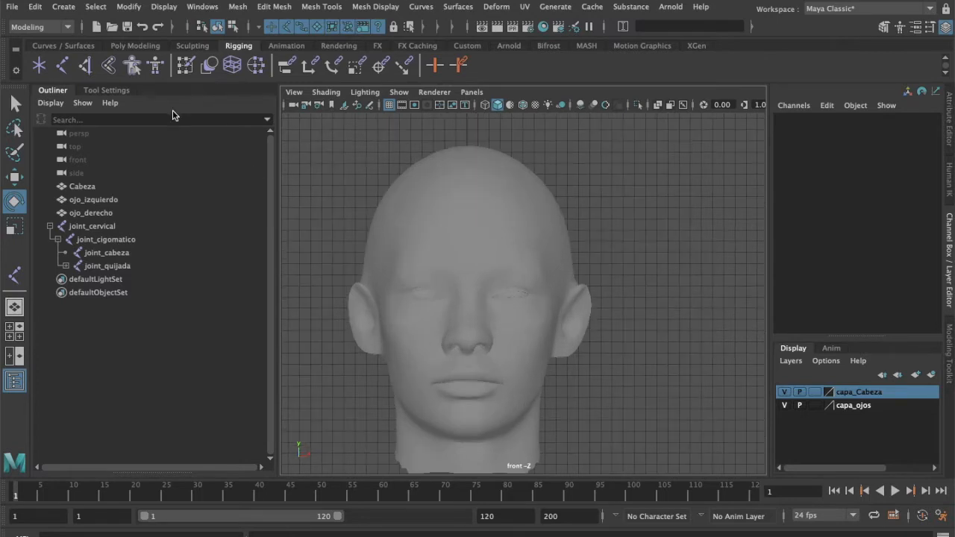
click(132, 47)
click(61, 49)
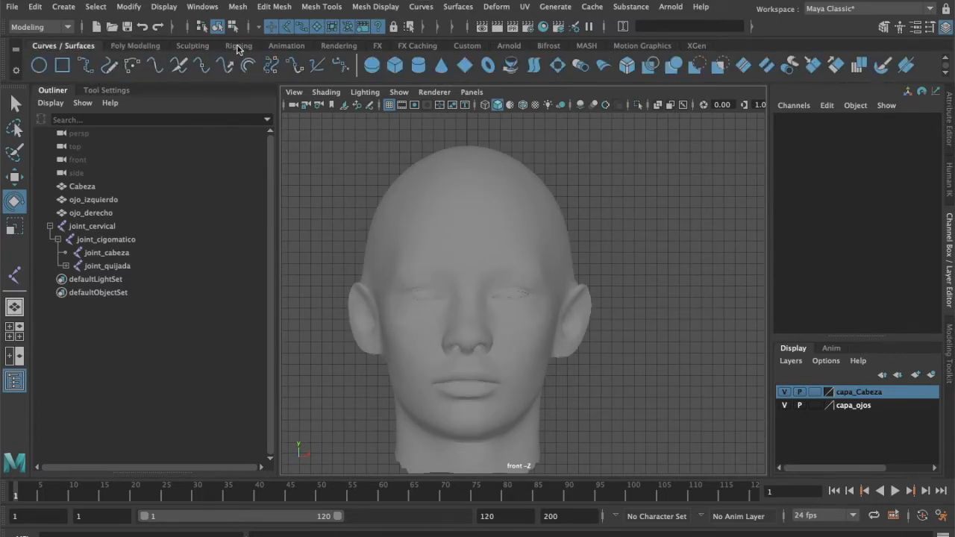
click(238, 46)
click(63, 66)
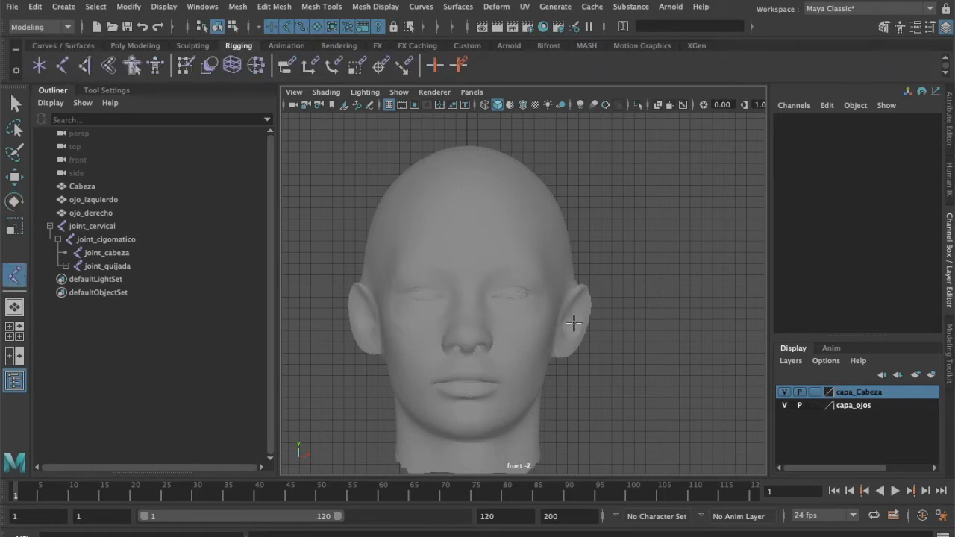
click(496, 273)
key(Return)
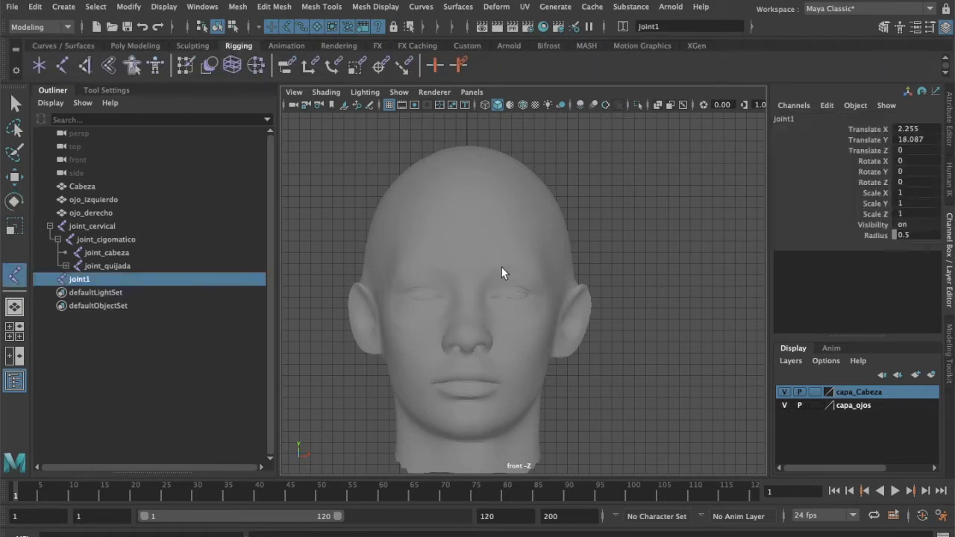
Enable X-Ray Joints shading in the front view.
click(326, 92)
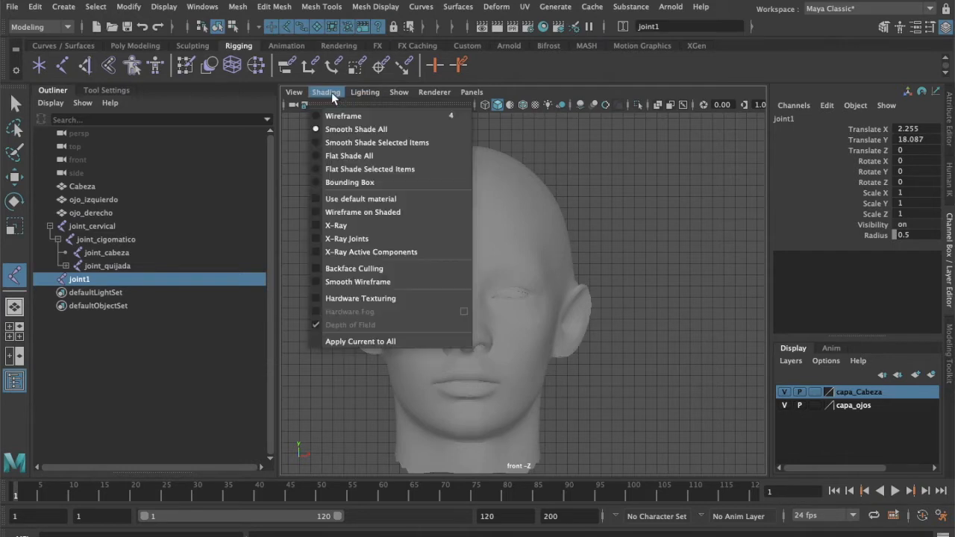
click(347, 239)
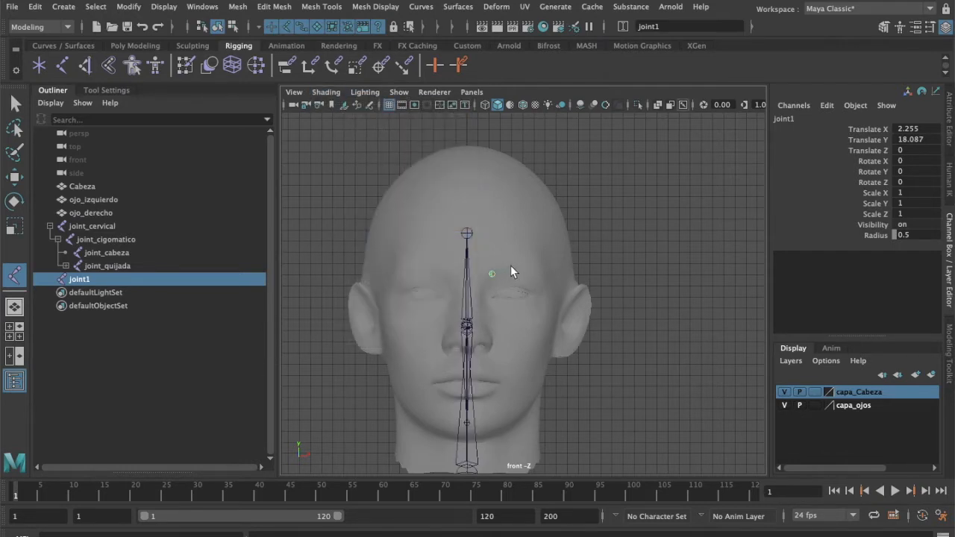
key(e)
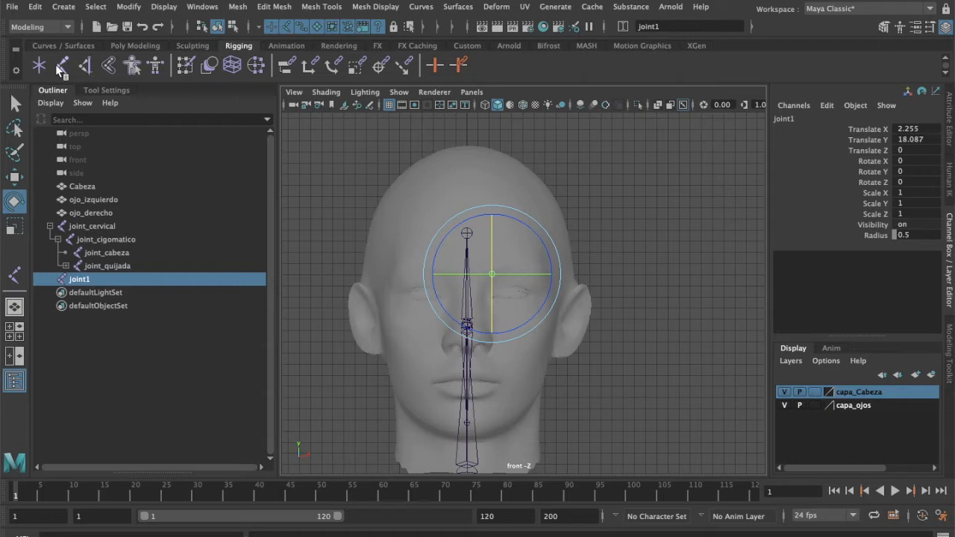
Place a second separate joint farther out along the same brow, at about X 4.21, Y 18.98.
click(63, 69)
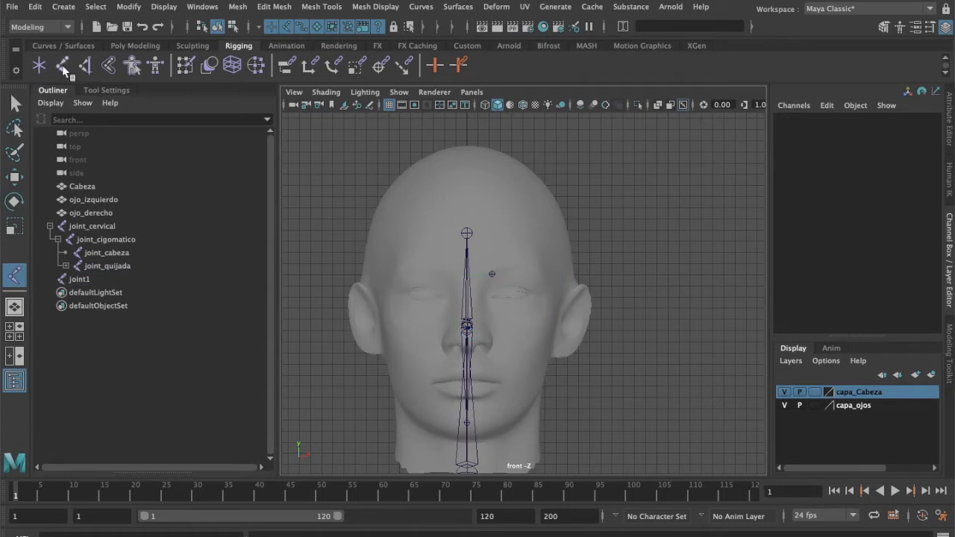
click(514, 263)
key(e)
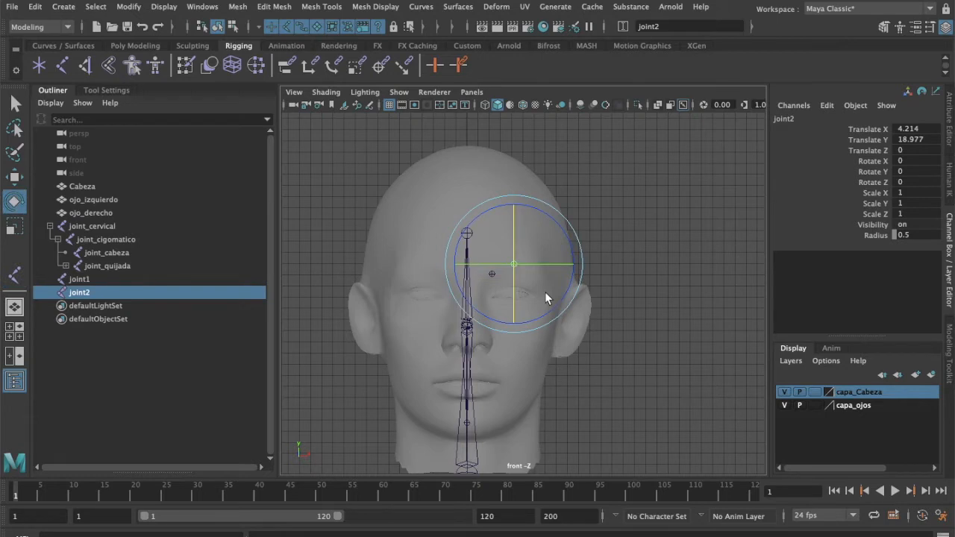
Draw a connected three-joint chain along the opposite brow, starting from its inner end, and clear the selection.
click(62, 65)
click(452, 269)
click(427, 258)
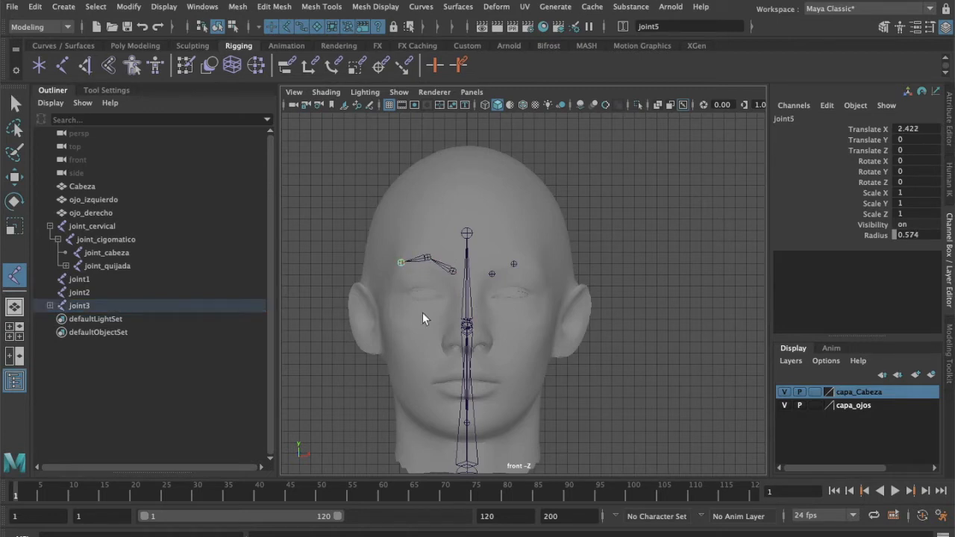
key(e)
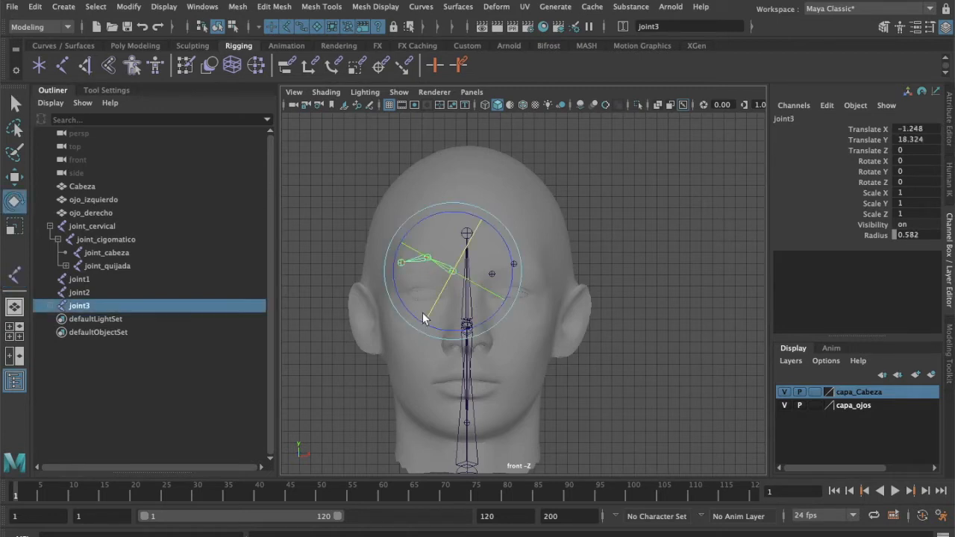
key(w)
click(621, 224)
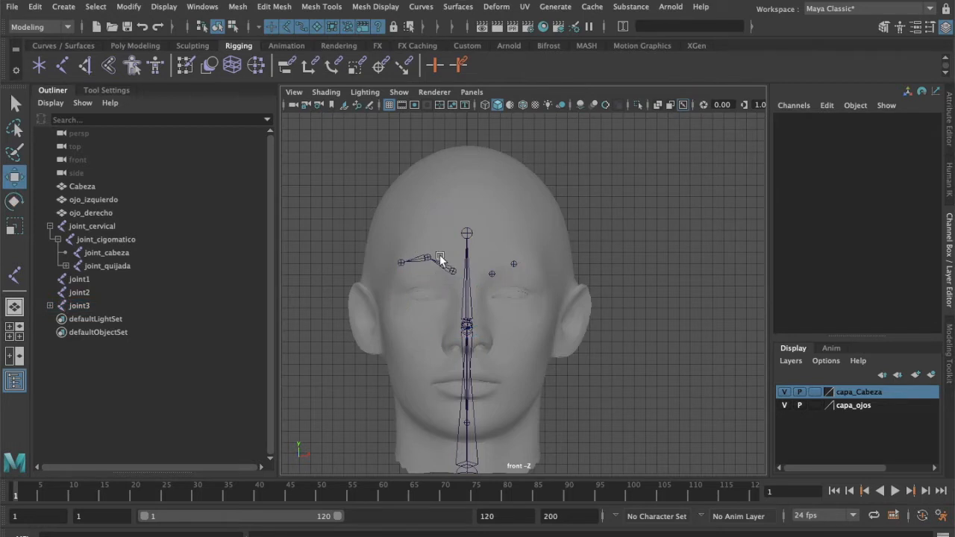
scroll(441, 259, up, 2)
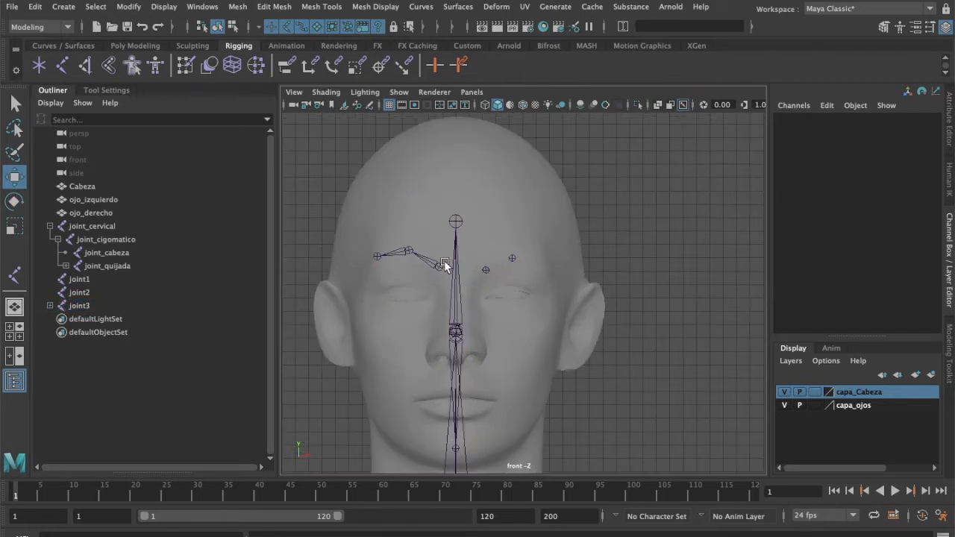
Try moving the separate inner brow joint vertically to test its independence from the neighbouring joint.
click(485, 270)
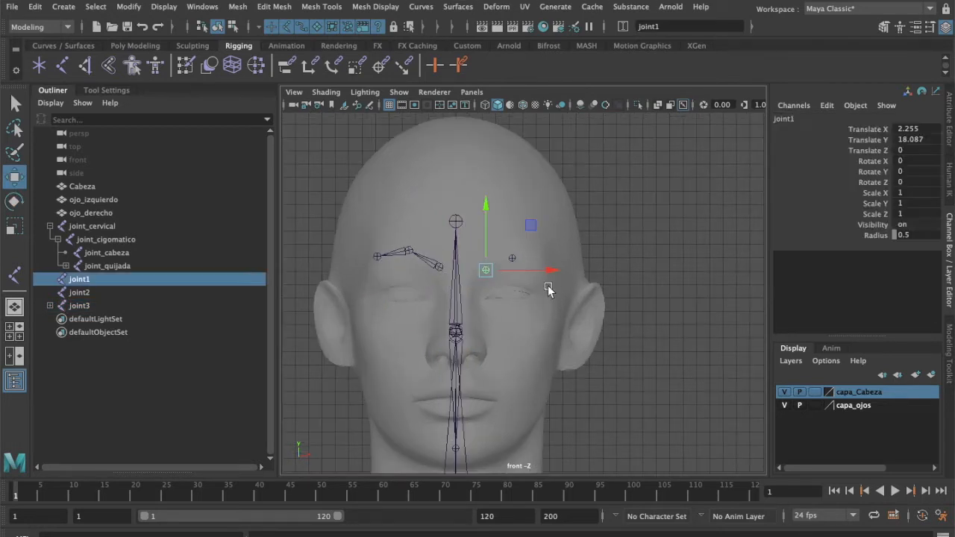
drag(486, 207, 511, 214)
click(512, 252)
Try moving the root and middle joints of the three-joint brow chain, and delete the whole chain.
click(438, 267)
mouse_move(439, 219)
mouse_down()
mouse_move(447, 171)
mouse_move(437, 224)
mouse_up()
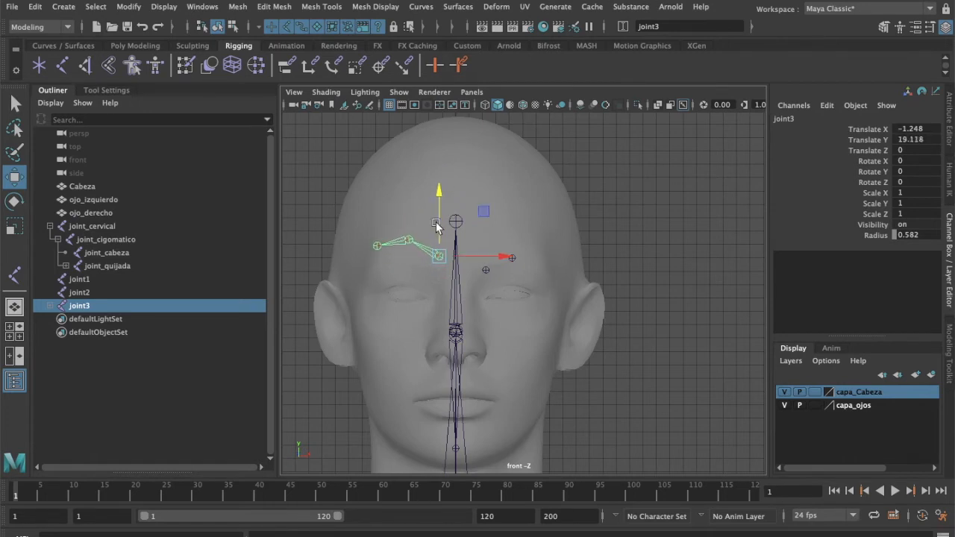
click(403, 245)
mouse_move(409, 182)
mouse_down()
mouse_move(412, 163)
mouse_move(415, 184)
mouse_up()
key(Up)
key(Delete)
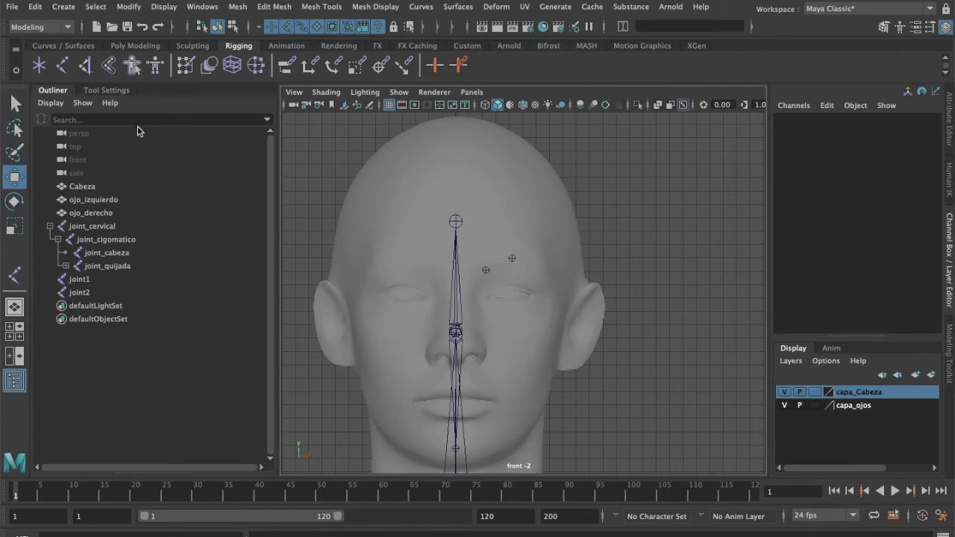
Place two more separate joints along the outer brow, at about X 5.99, Y 18.65 and X 7.18, Y 17.46.
click(69, 68)
click(536, 263)
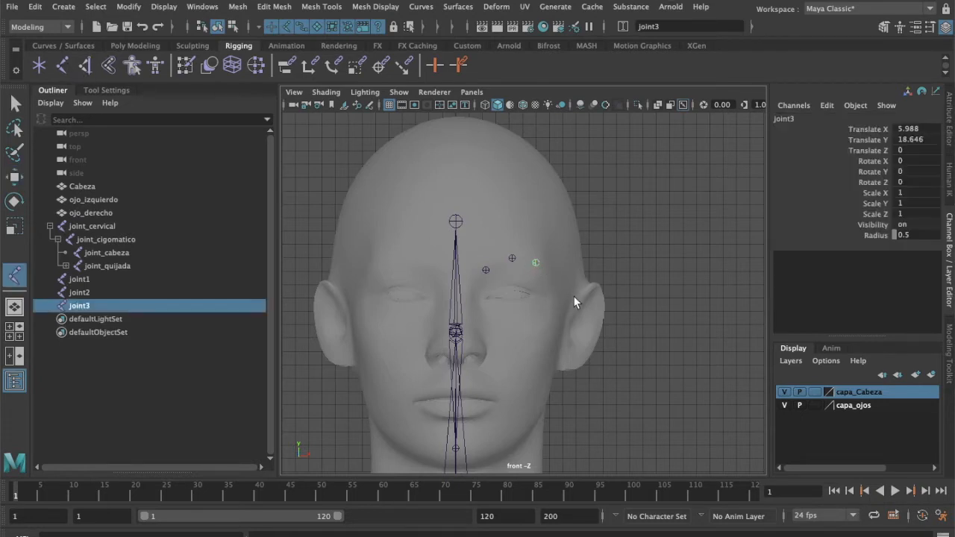
key(w)
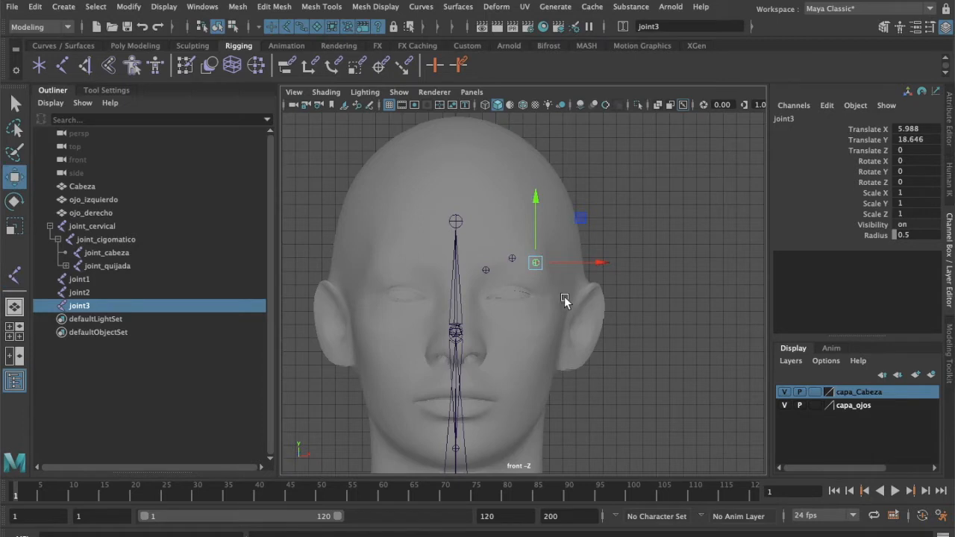
click(63, 65)
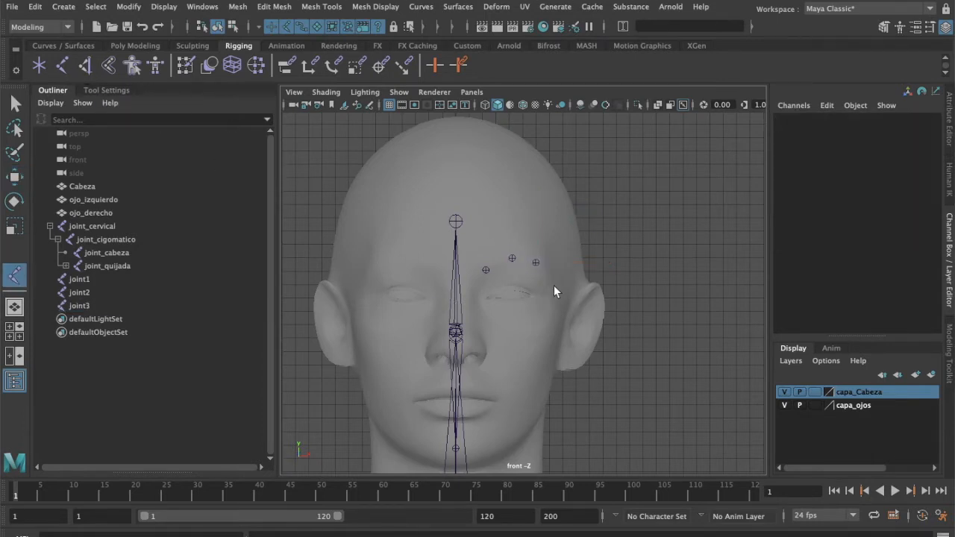
click(551, 279)
key(w)
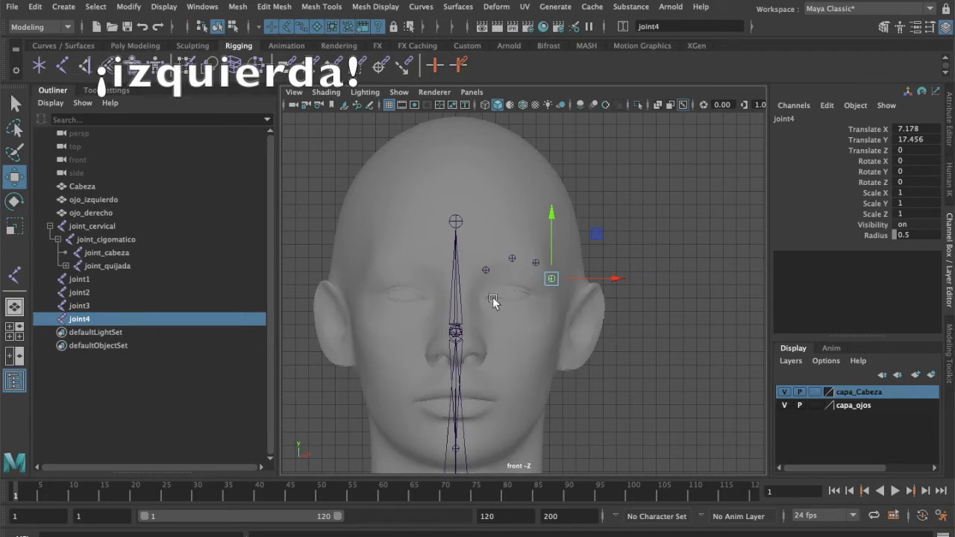
Place a separate joint at the inner corner of the eye below the brow joints, and clear the selection.
click(65, 66)
click(485, 300)
key(w)
key(q)
click(491, 349)
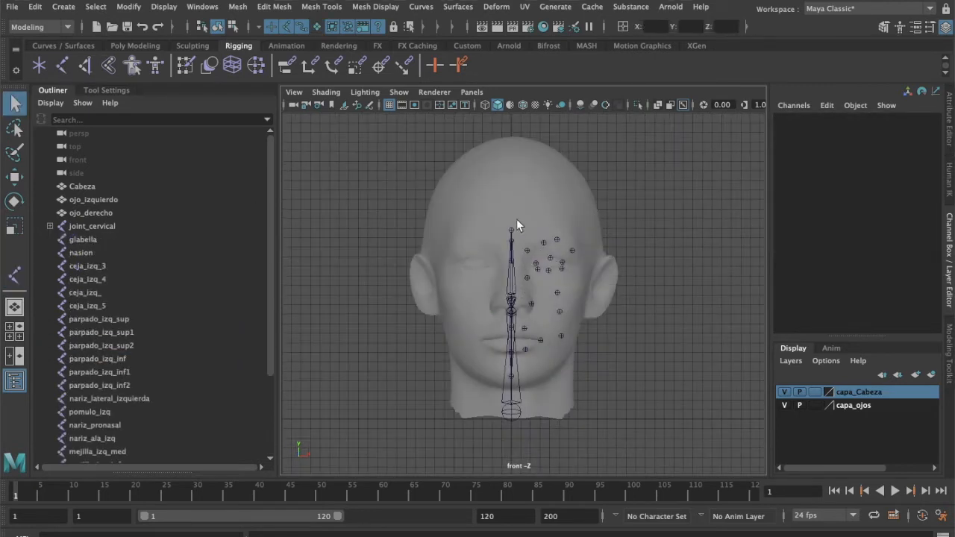
Switch to the four-view layout to examine the depth of the facial joints relative to the face surface.
scroll(597, 381, up, 2)
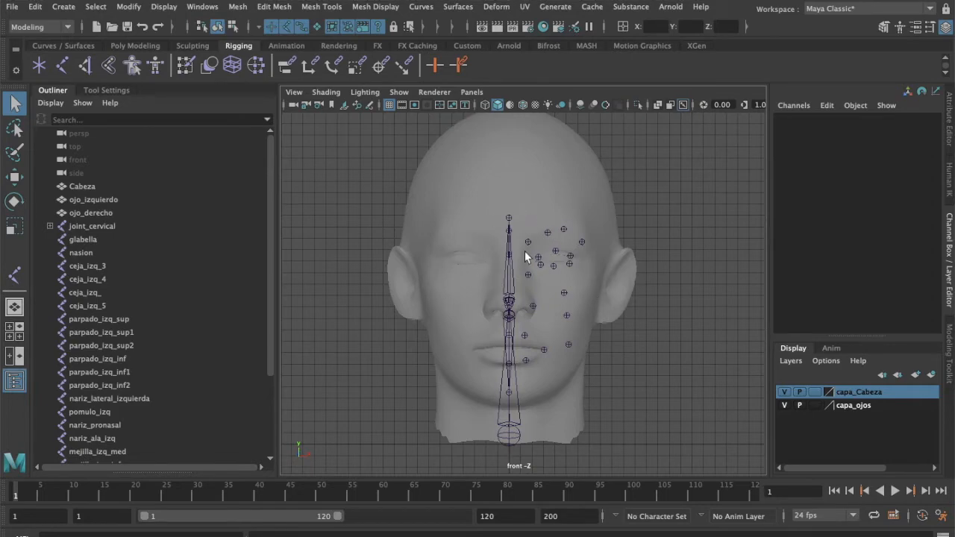
key(ctrl+Up)
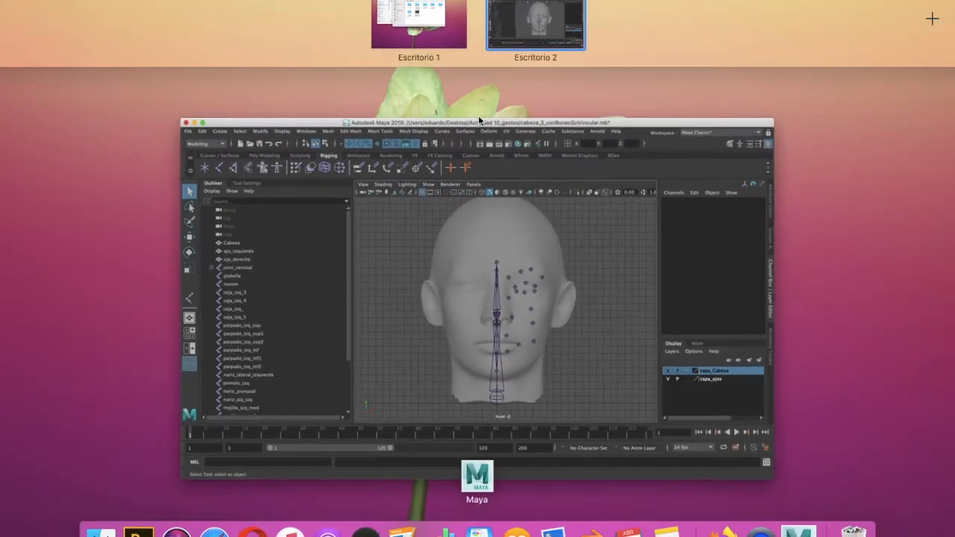
click(507, 265)
key(space)
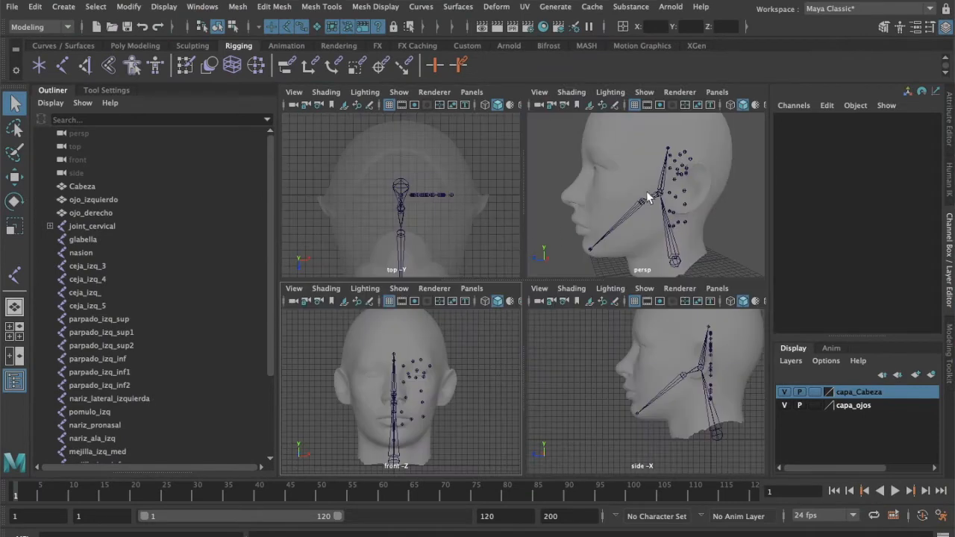
alt+drag(633, 247, 653, 197)
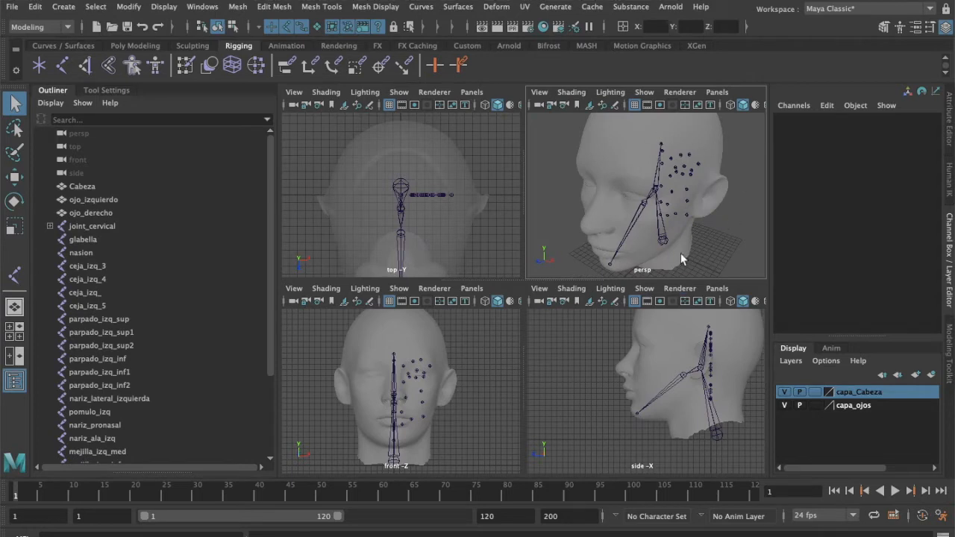
Turn off X-Ray Joints in the perspective view and move ceja_izq_3 forward to the brow surface, at about Z 13.07.
click(405, 366)
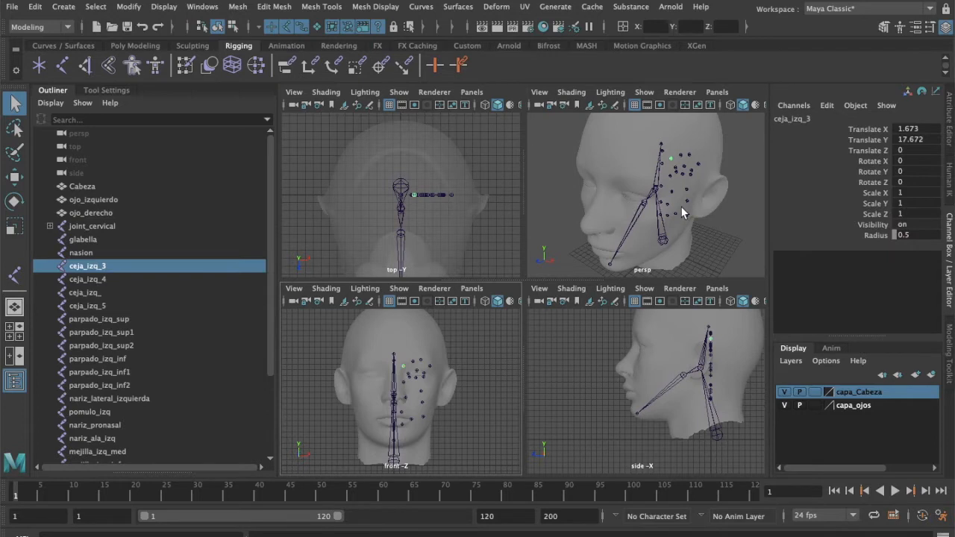
key(w)
alt+drag(631, 228, 629, 206)
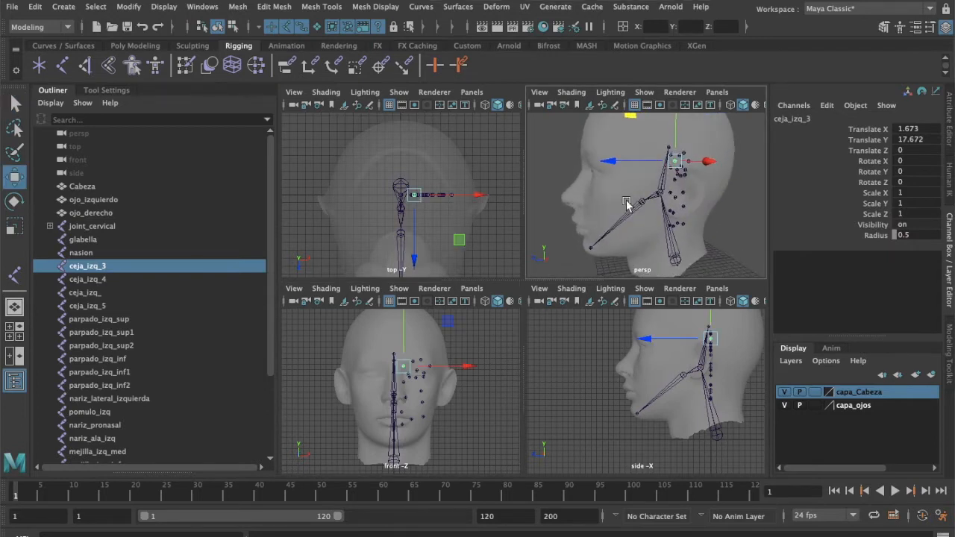
click(568, 94)
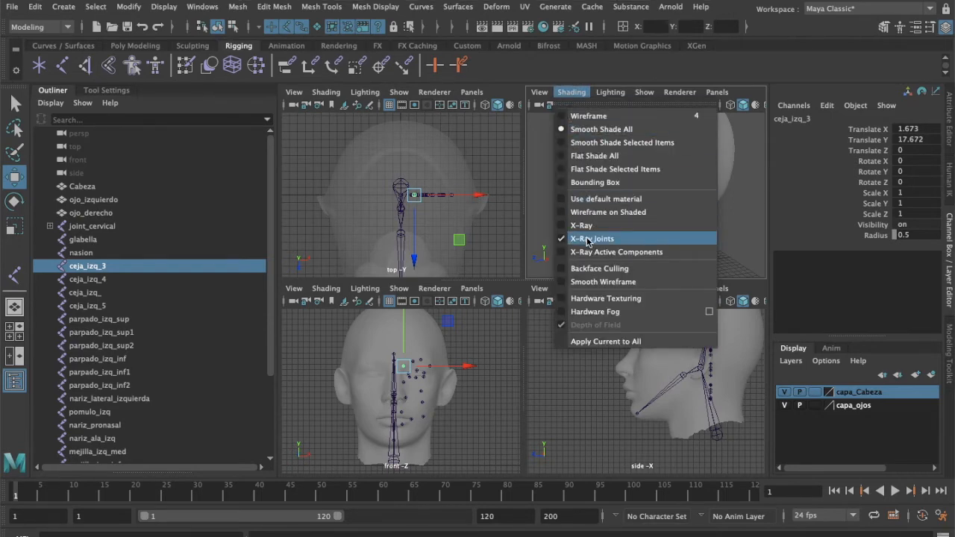
click(590, 239)
drag(567, 177, 499, 195)
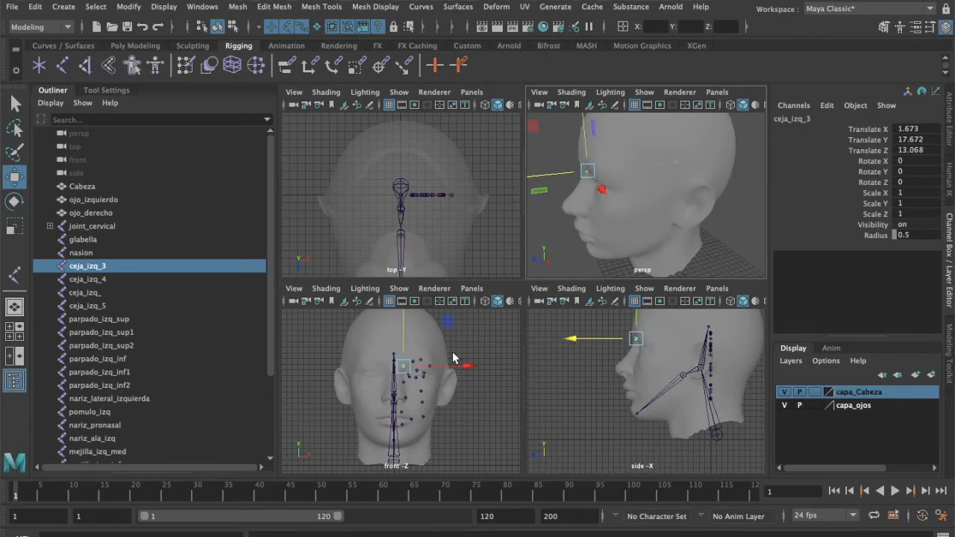
Move ceja_izq_4 forward to the brow surface, at about Z 13.15.
click(411, 362)
click(468, 341)
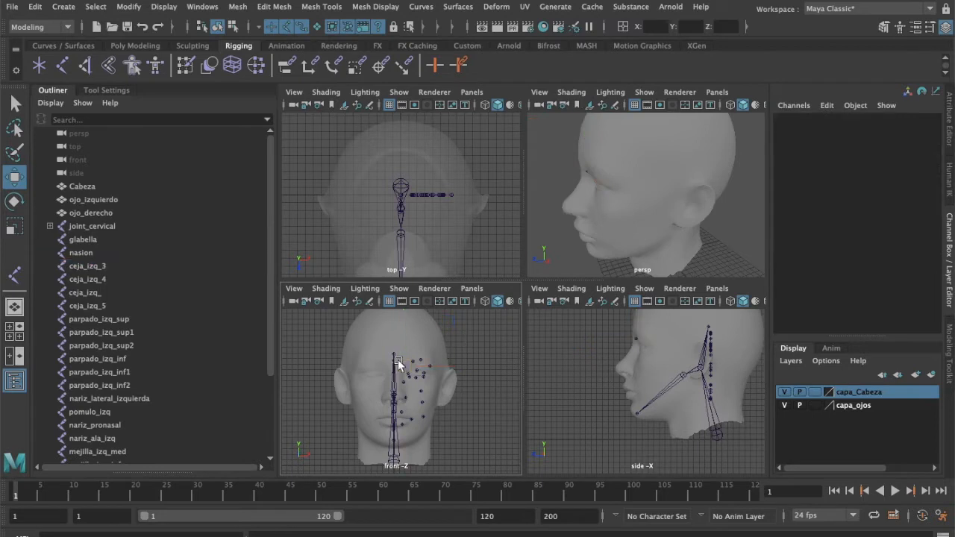
click(413, 362)
drag(622, 166, 501, 181)
Move the brow joint just outside ceja_izq_4 forward to the brow surface.
click(430, 362)
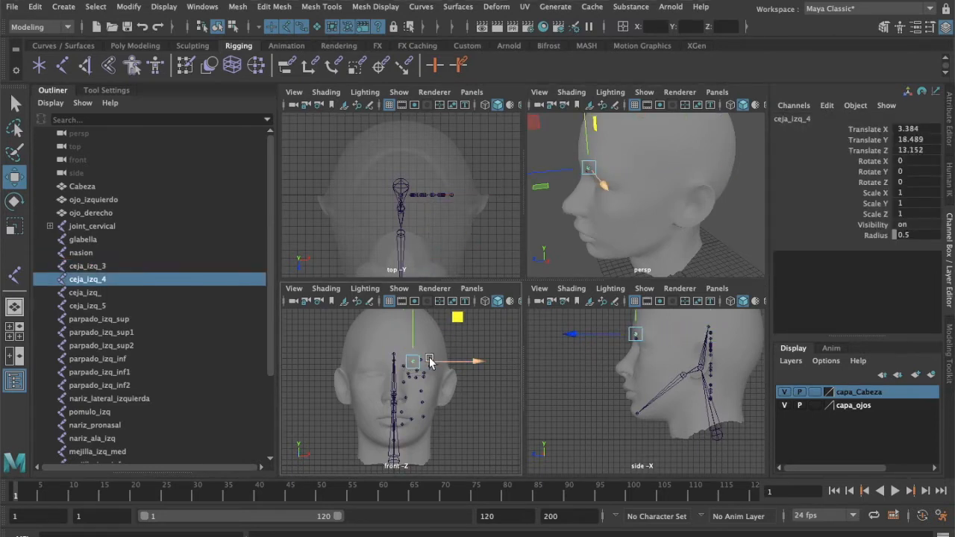
click(478, 339)
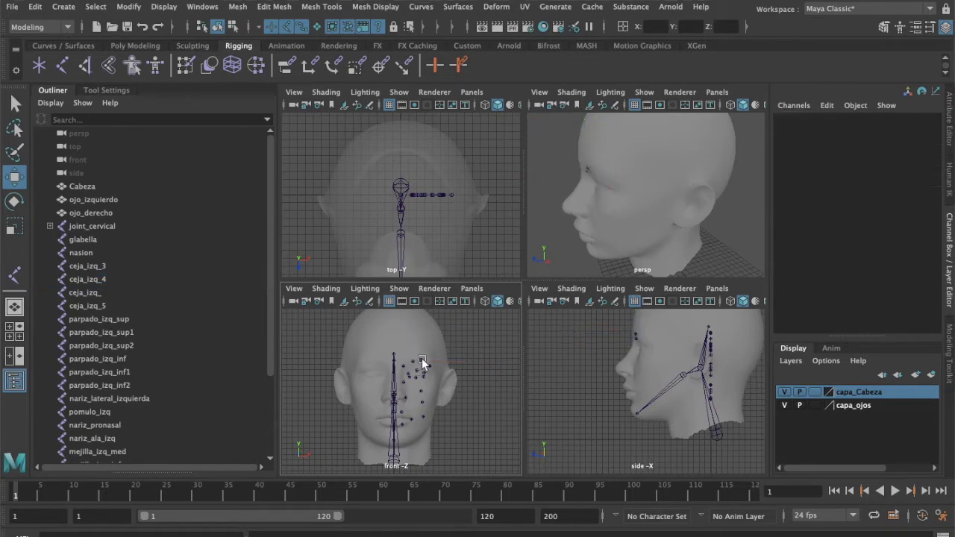
click(421, 360)
drag(623, 167, 505, 189)
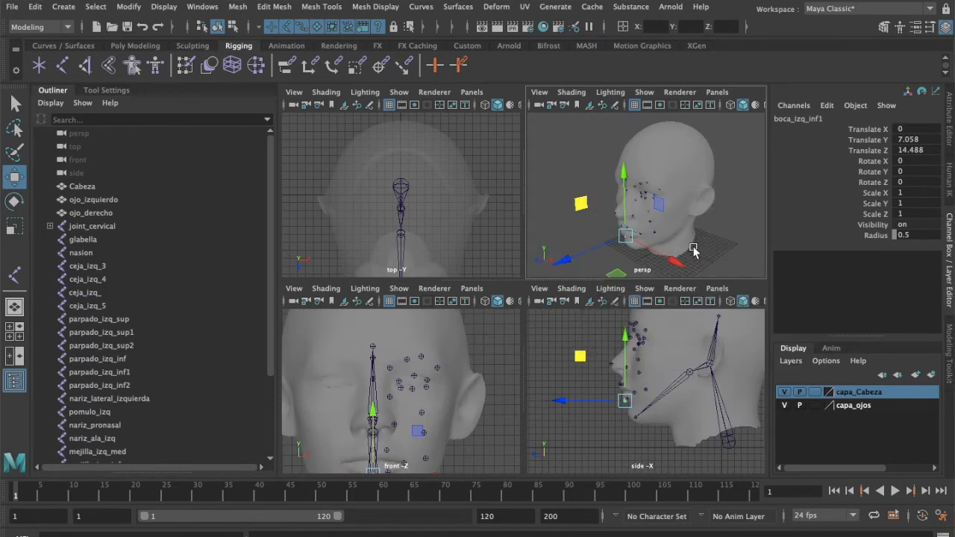
Maximize the perspective view with the face frontal, and expand the joint_cervical and joint_cigomatico hierarchy in the Outliner.
key(space)
alt+drag(543, 359, 635, 326)
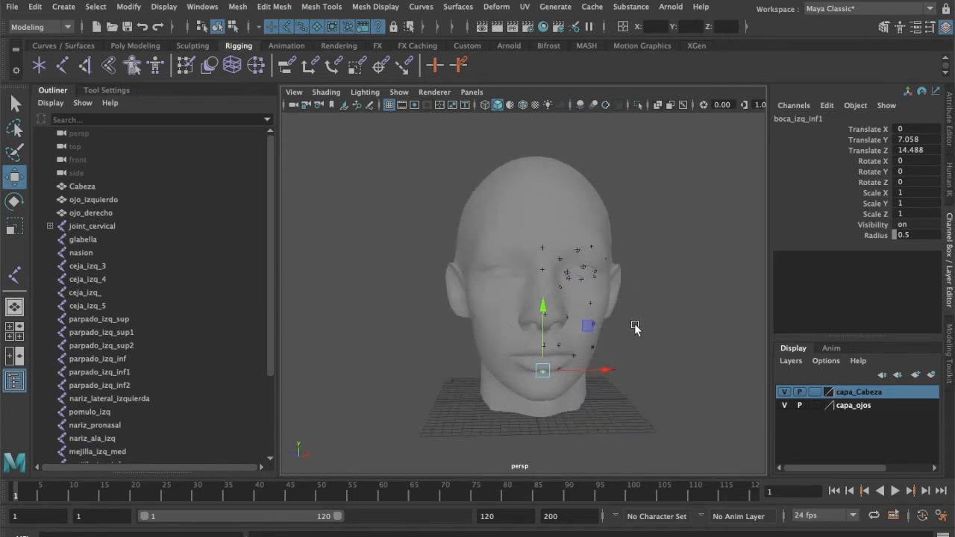
click(50, 226)
click(58, 239)
scroll(116, 258, down, 4)
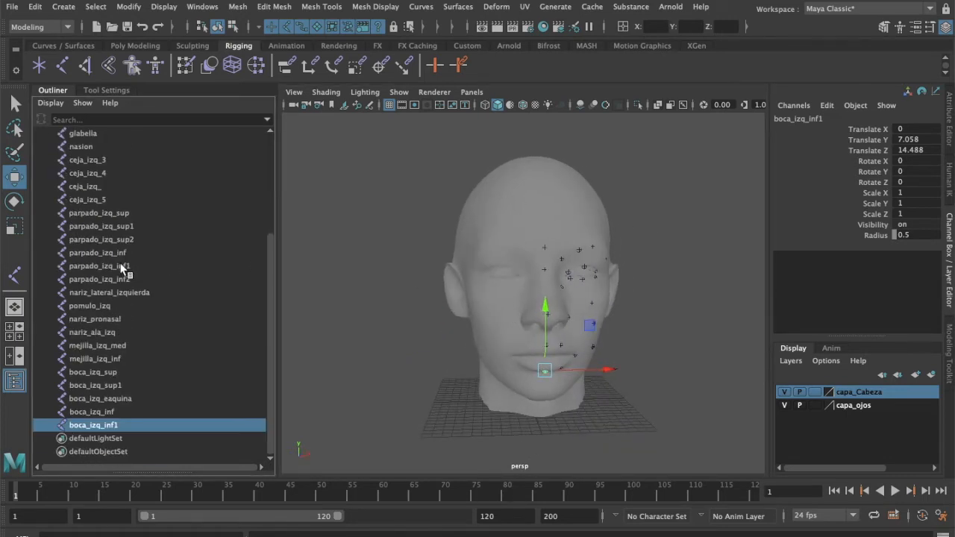
scroll(74, 228, up, 4)
Go through the glabella, nasion, eyebrow and eyelid joints one by one to check their names and positions.
click(88, 279)
click(88, 293)
click(103, 306)
click(104, 318)
click(108, 332)
click(112, 346)
click(119, 359)
click(123, 373)
click(125, 387)
click(126, 399)
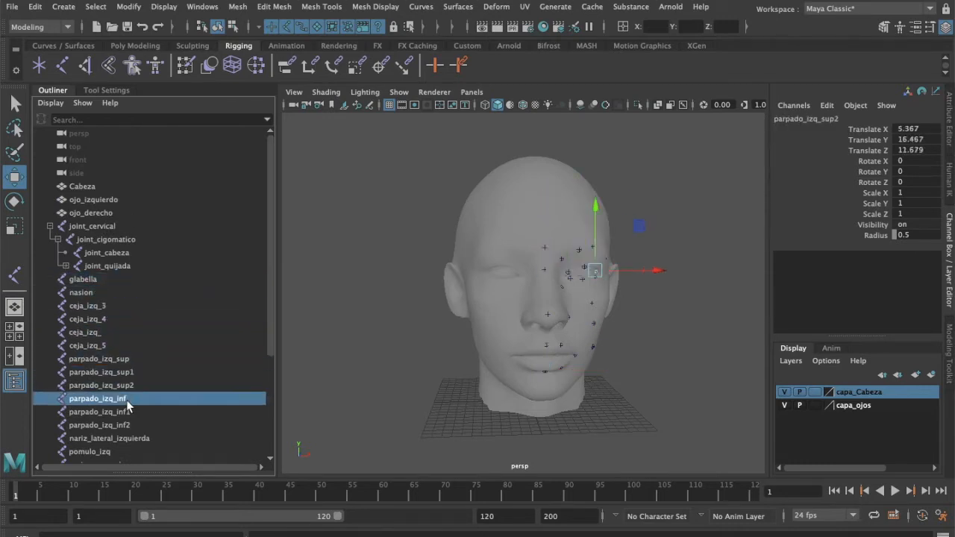
click(130, 414)
click(132, 423)
Check the names and positions of the nariz_lateral_izquierda, pomulo_izq and nariz_pronasal joints.
scroll(193, 385, down, 5)
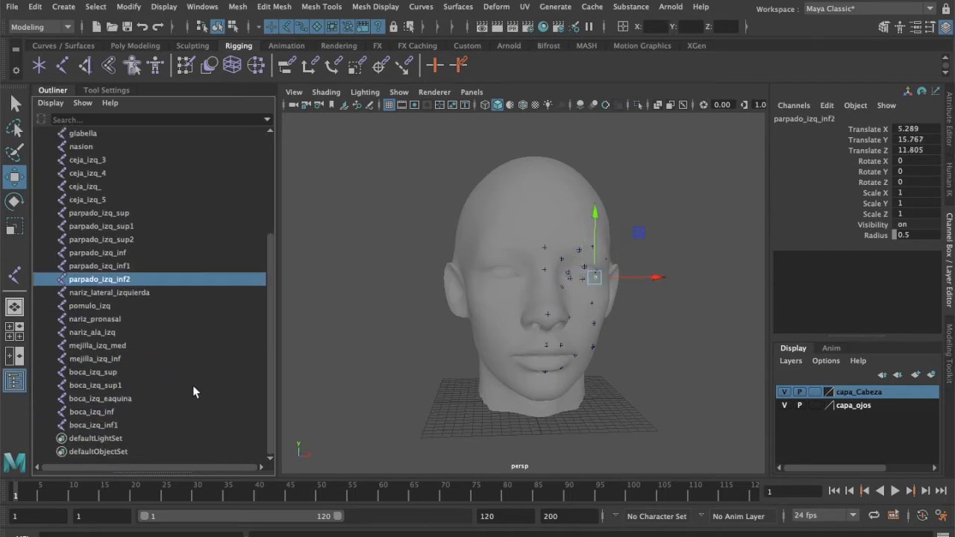
click(136, 293)
click(95, 307)
click(104, 319)
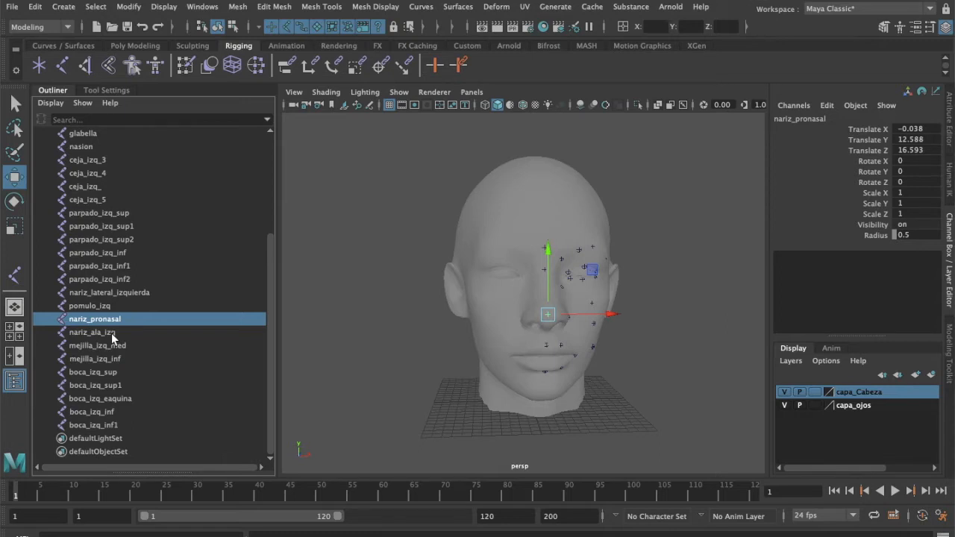
Recheck the naming of the glabella, nasion, ceja_izq and parpado_izq_sup joints against the rest of the joint list.
scroll(113, 332, up, 4)
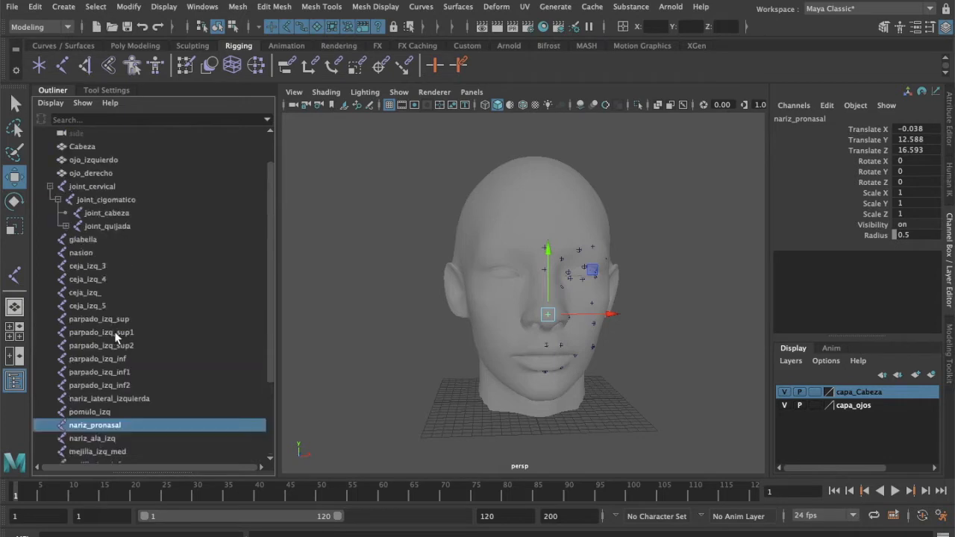
click(87, 281)
click(84, 293)
click(87, 306)
click(85, 332)
click(97, 359)
scroll(102, 358, down, 4)
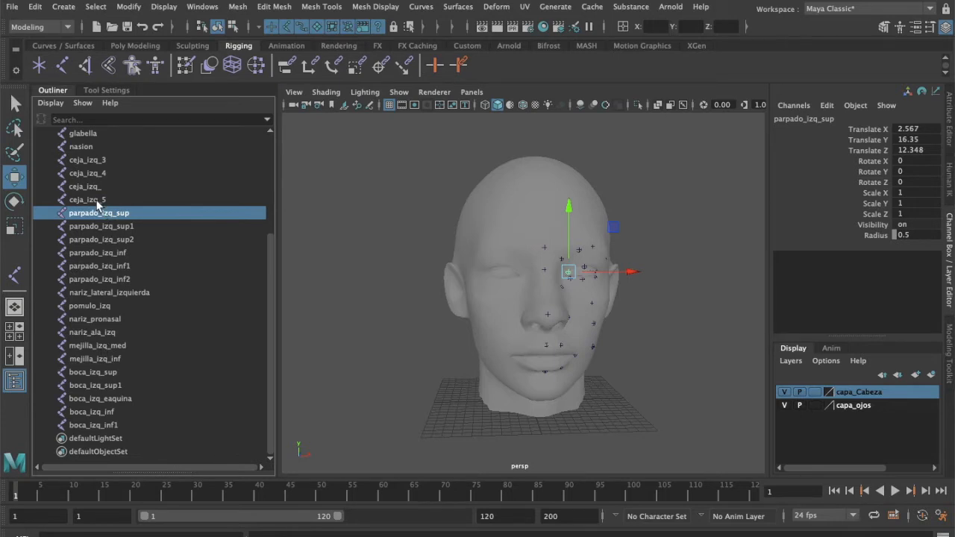
scroll(105, 217, up, 4)
scroll(126, 298, down, 3)
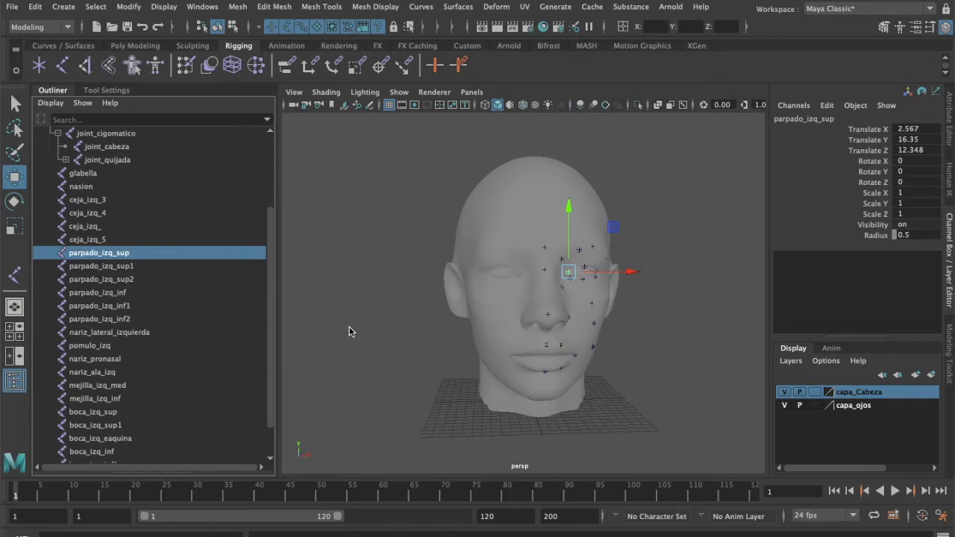
Inspect the inner brow joint ceja_izq_3 on the face, and clear the selection.
mouse_move(705, 229)
alt+mouse_down()
mouse_move(686, 236)
mouse_move(692, 229)
alt+mouse_up()
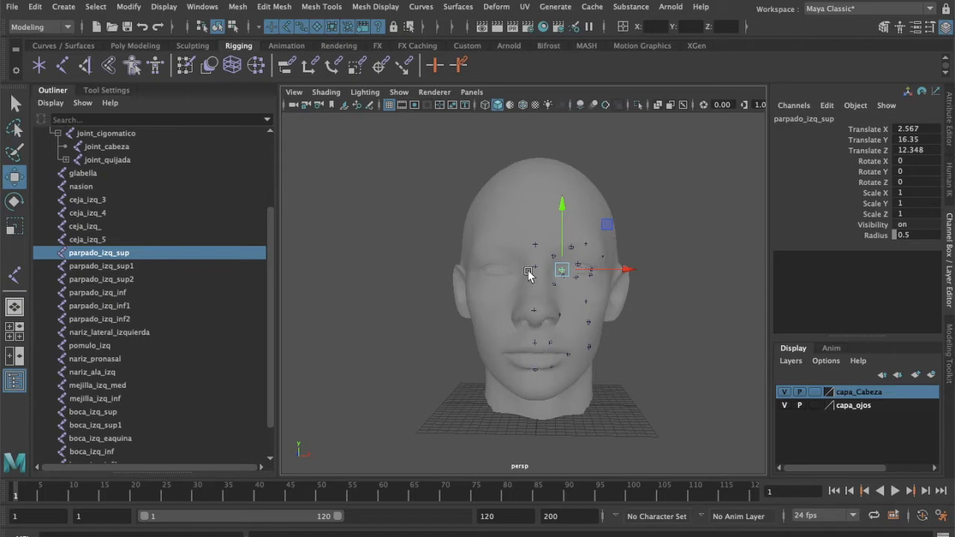
click(666, 299)
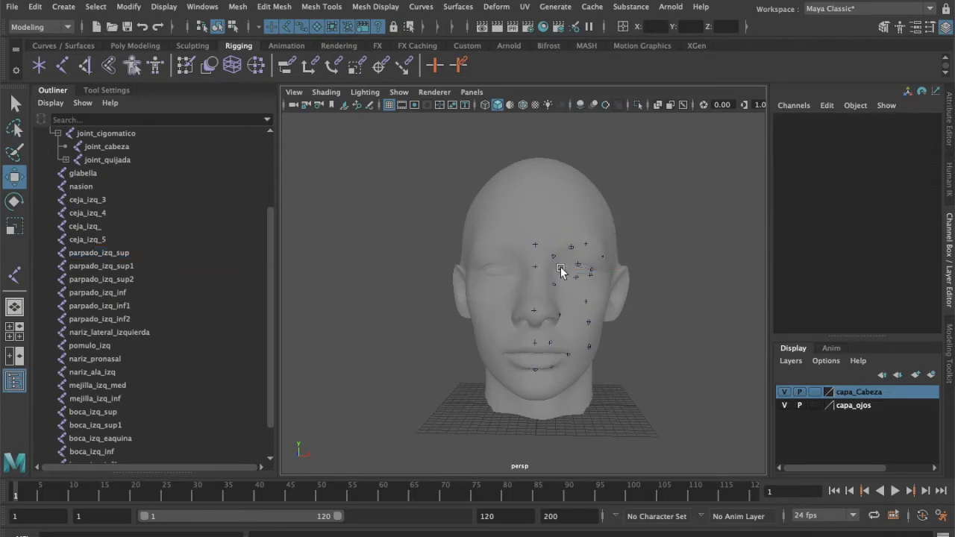
click(553, 256)
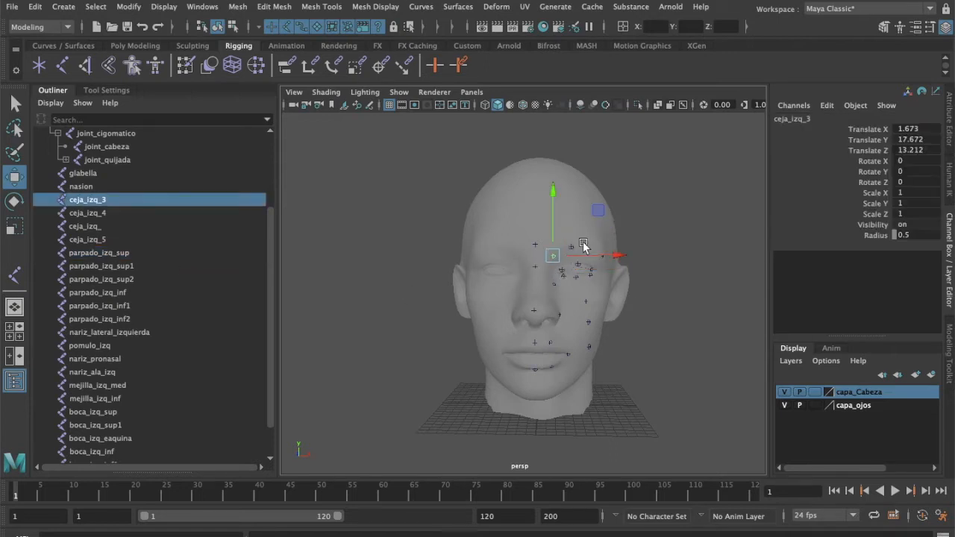
click(682, 270)
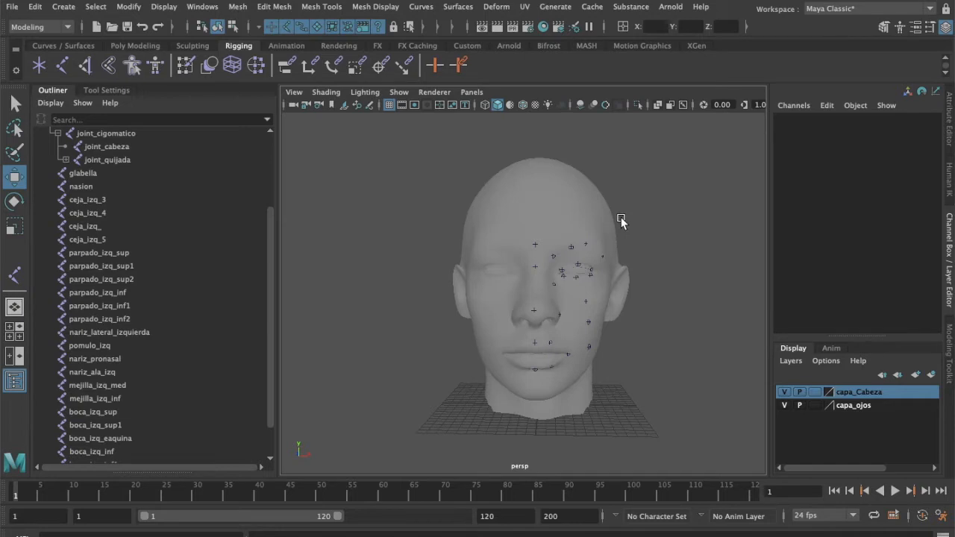
Turn on X-Ray Joints in the perspective view and examine the facial joints and head chain from several angles.
alt+drag(621, 219, 629, 363)
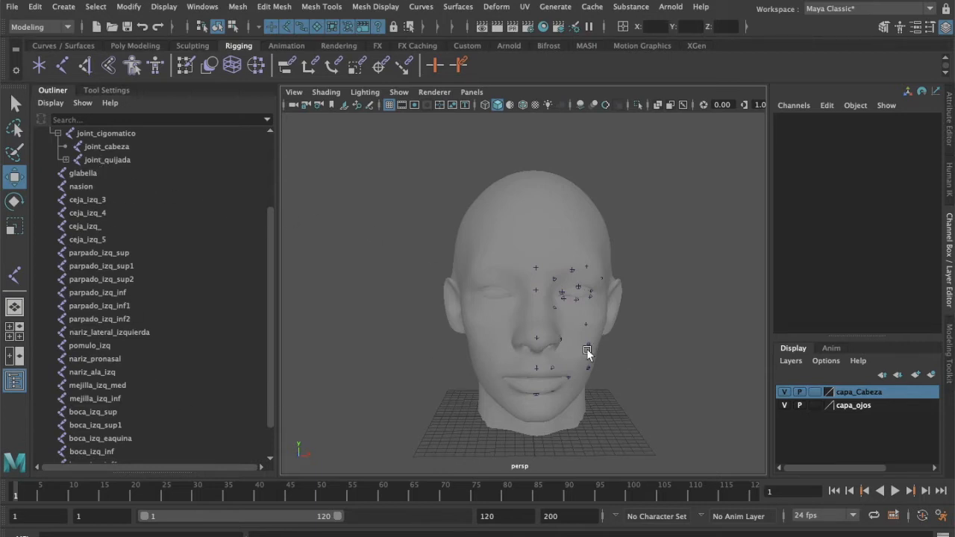
alt+drag(566, 361, 545, 370)
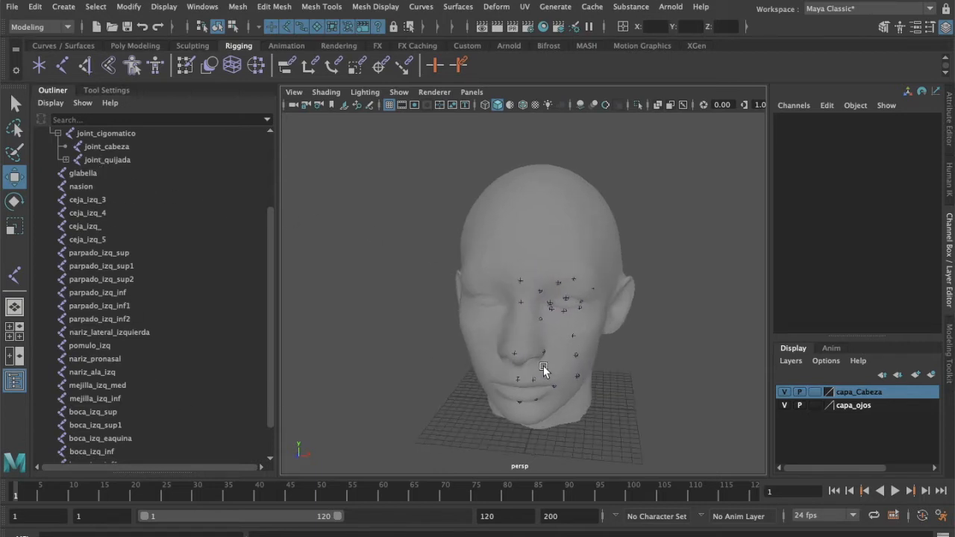
click(326, 93)
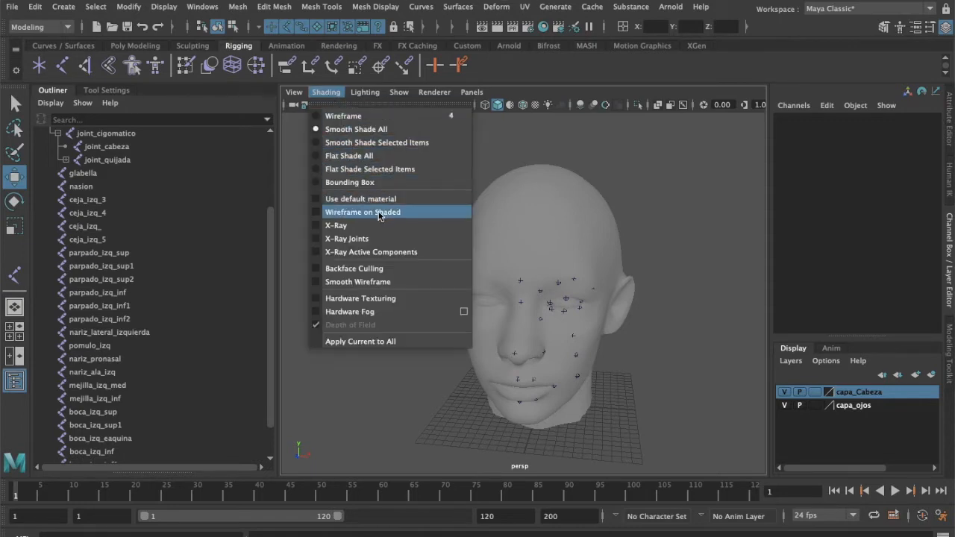
click(386, 239)
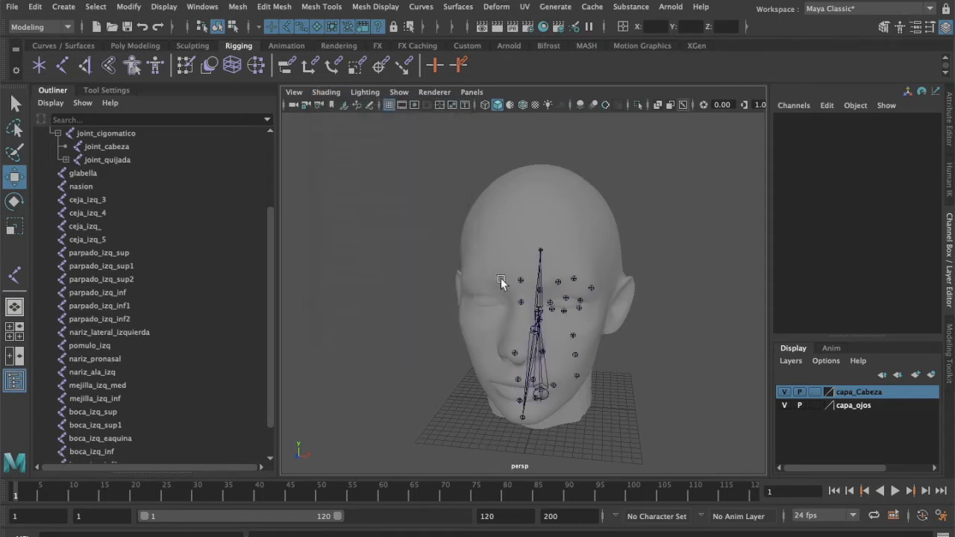
alt+drag(692, 363, 477, 381)
alt+drag(416, 342, 398, 326)
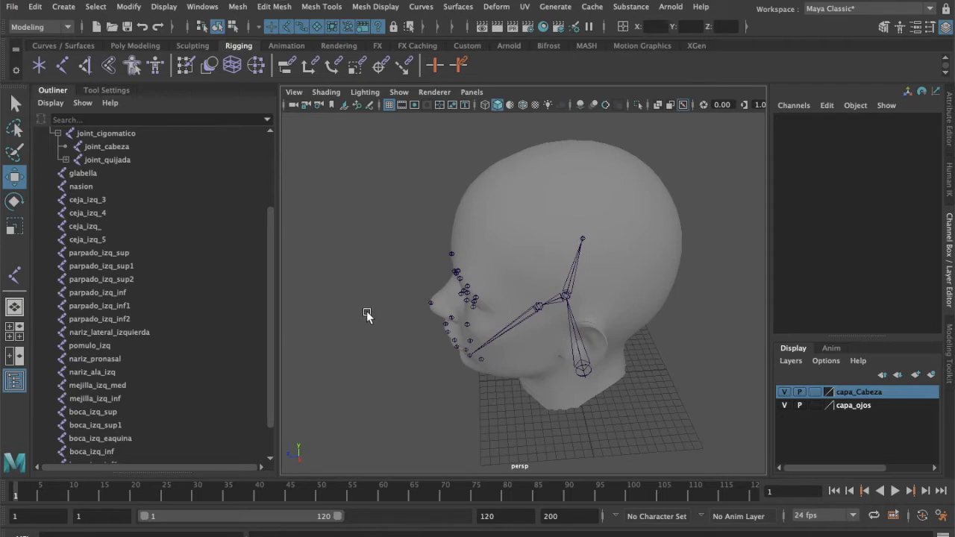
alt+drag(567, 329, 651, 314)
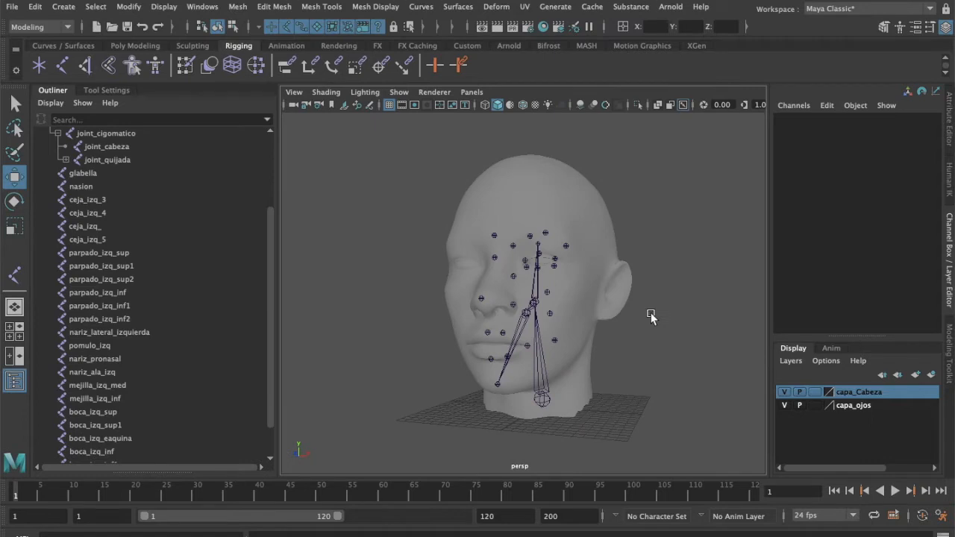
Parent the facial joints from glabella down to boca_izq_sup1 under joint_cigomatico.
alt+drag(651, 314, 679, 339)
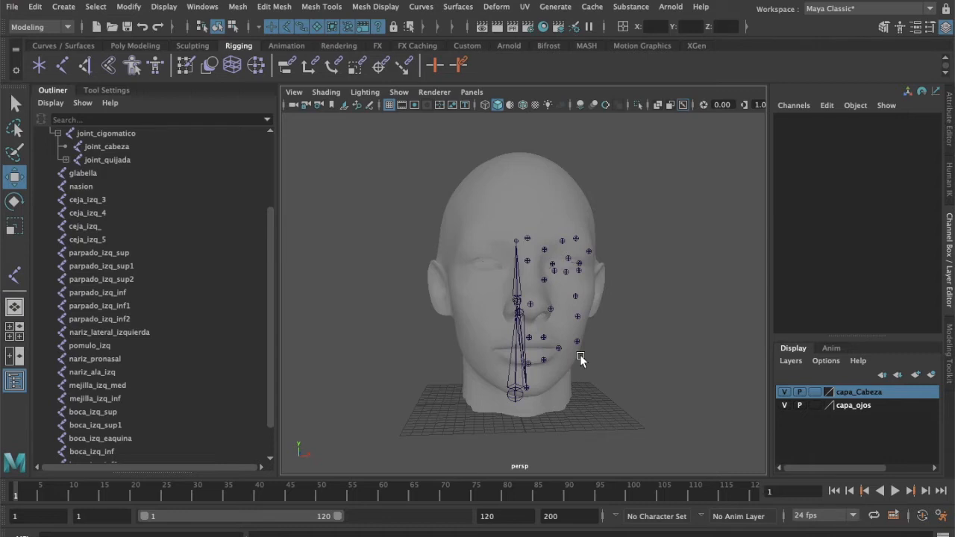
alt+drag(632, 341, 524, 335)
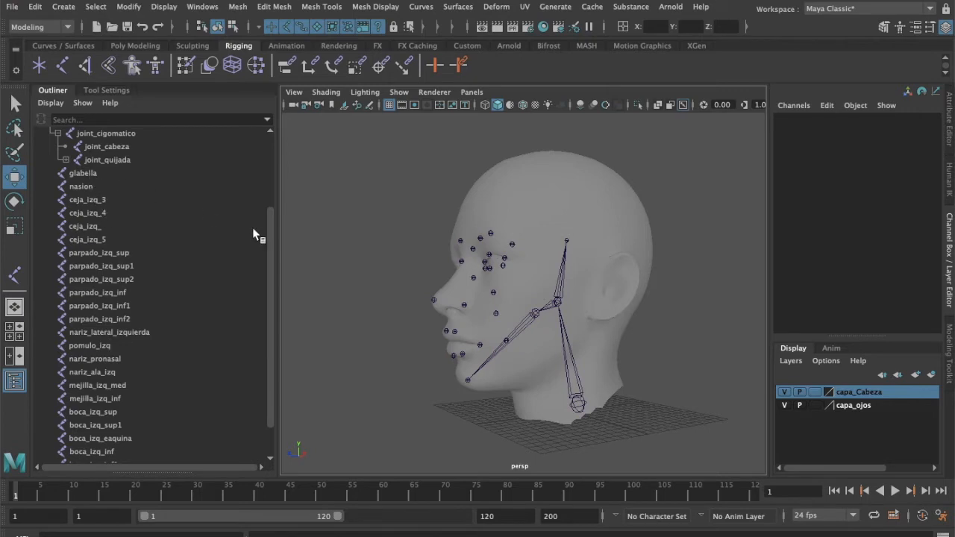
mouse_move(267, 245)
mouse_down()
mouse_move(269, 276)
mouse_move(273, 235)
mouse_up()
click(86, 173)
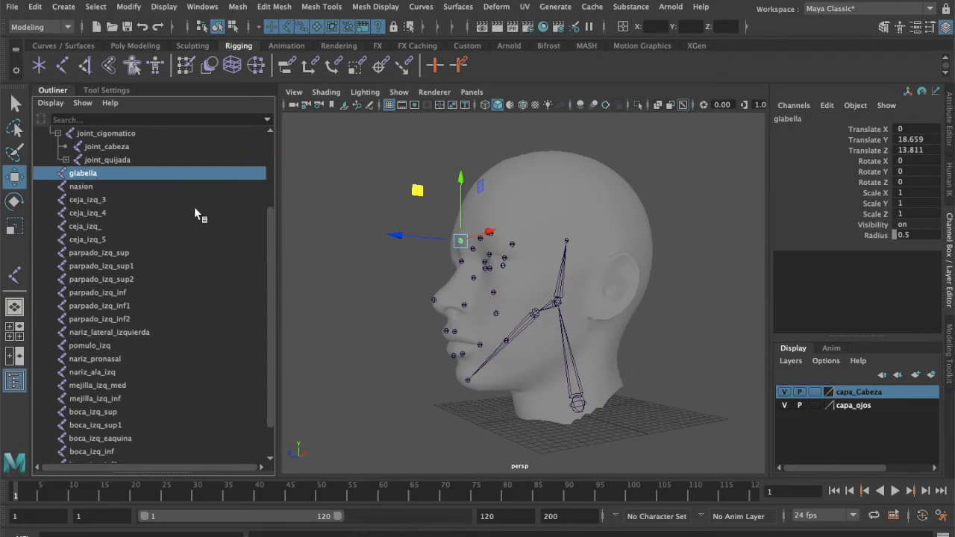
drag(271, 242, 271, 282)
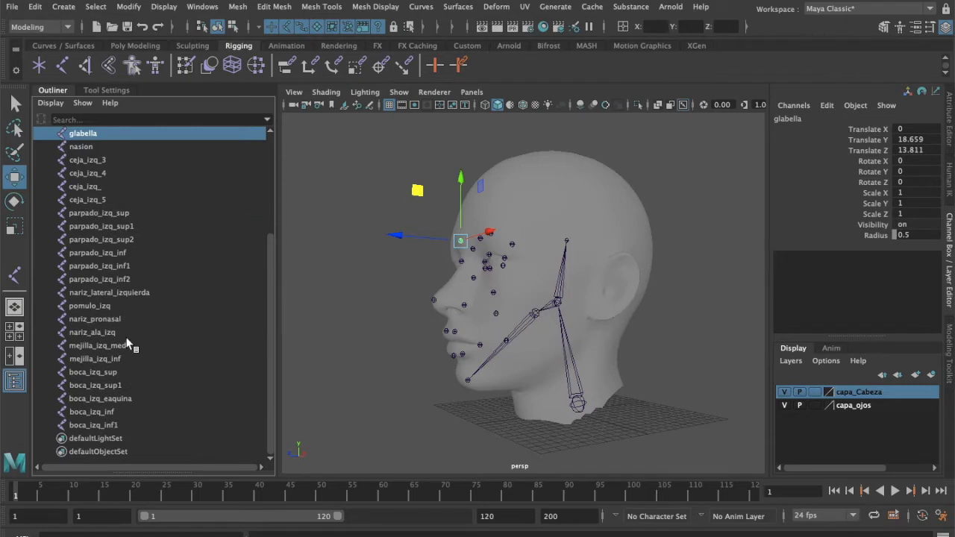
shift+click(116, 359)
alt+drag(436, 384, 518, 396)
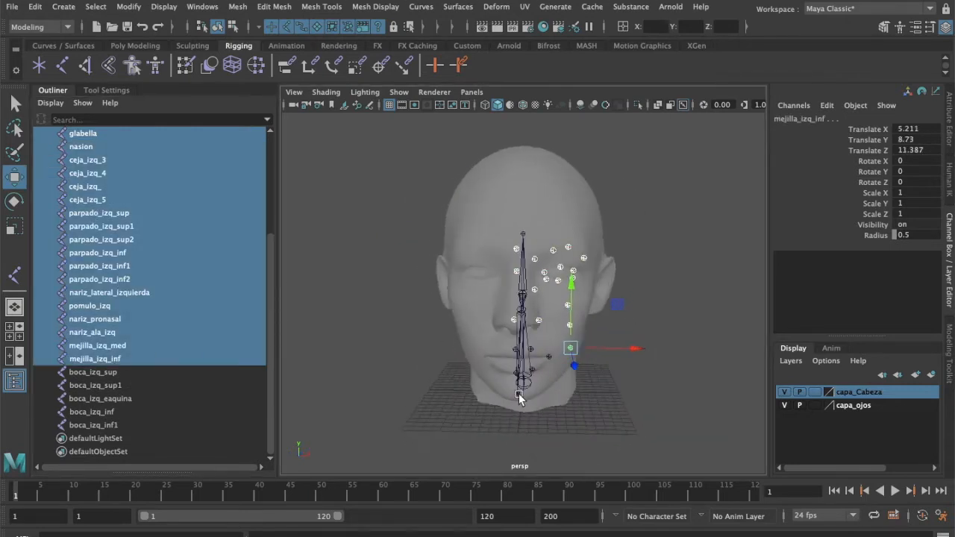
shift+click(112, 371)
shift+click(131, 385)
alt+drag(292, 447, 335, 406)
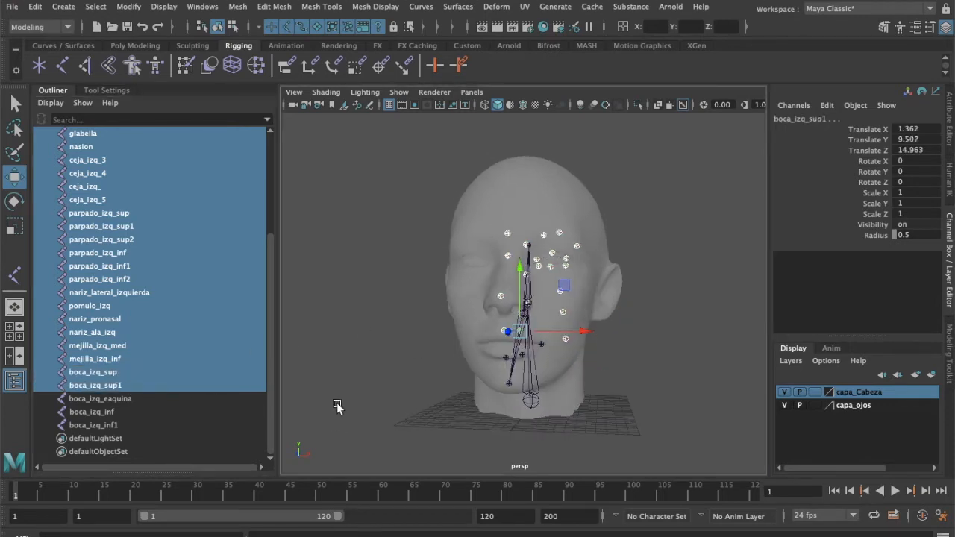
alt+drag(539, 415, 524, 416)
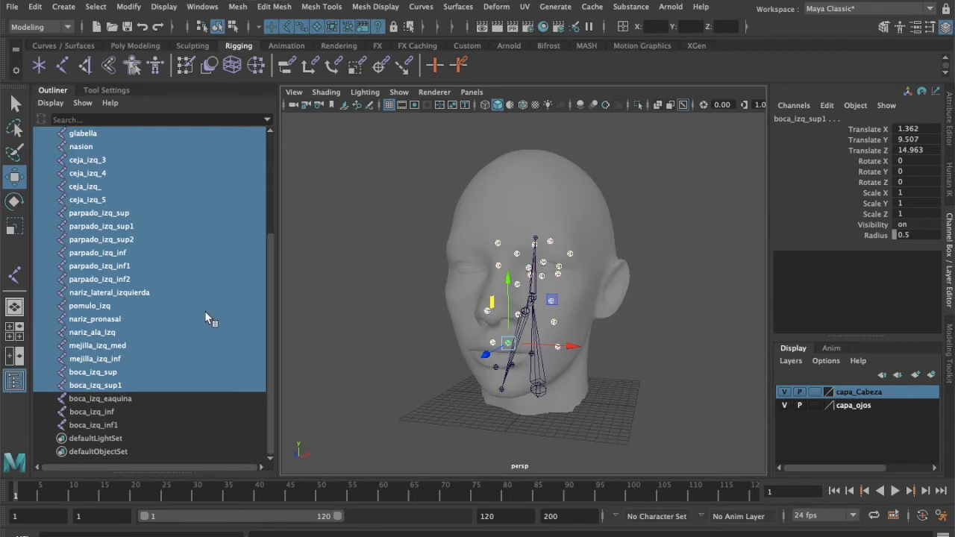
scroll(204, 312, up, 4)
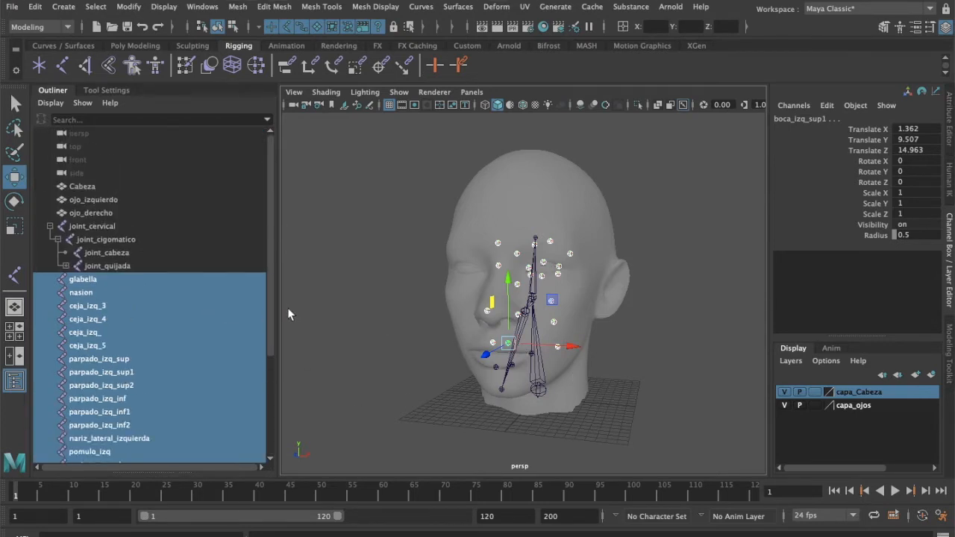
alt+drag(699, 390, 583, 307)
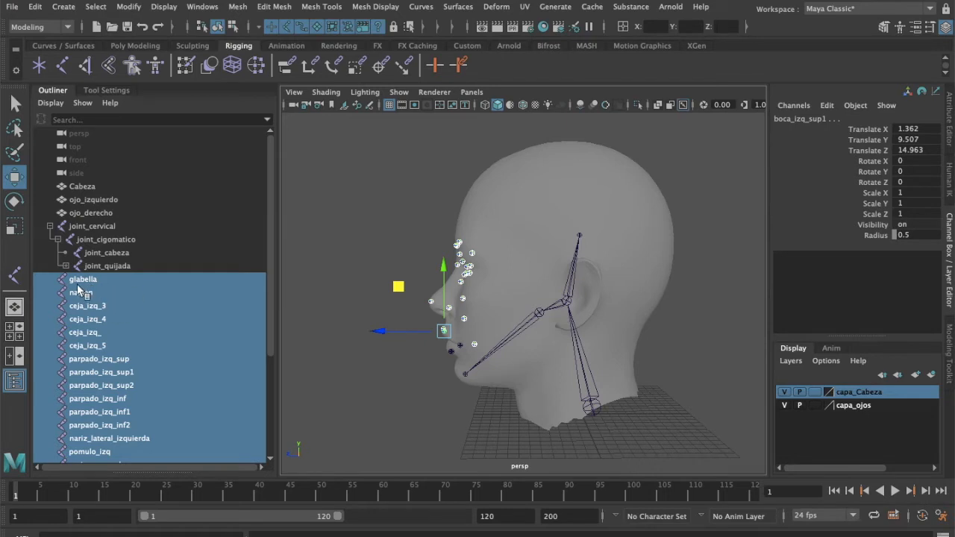
drag(108, 286, 116, 240)
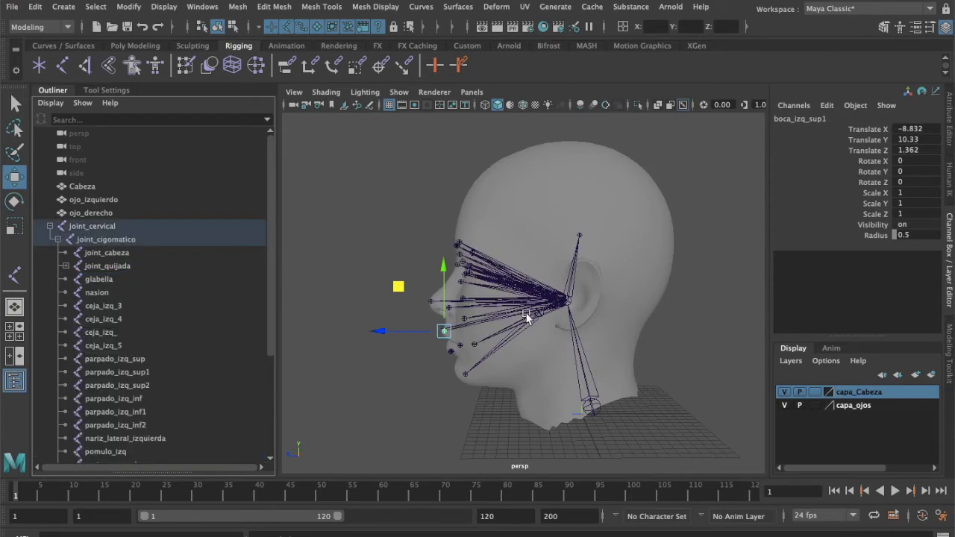
Parent the remaining mouth joints boca_izq_eaquina, boca_izq_inf and boca_izq_inf1 under joint_quijada and expand its hierarchy.
mouse_move(498, 365)
alt+mouse_down()
mouse_move(635, 335)
mouse_move(689, 363)
mouse_move(581, 426)
mouse_move(488, 399)
mouse_move(483, 356)
mouse_move(494, 381)
alt+mouse_up()
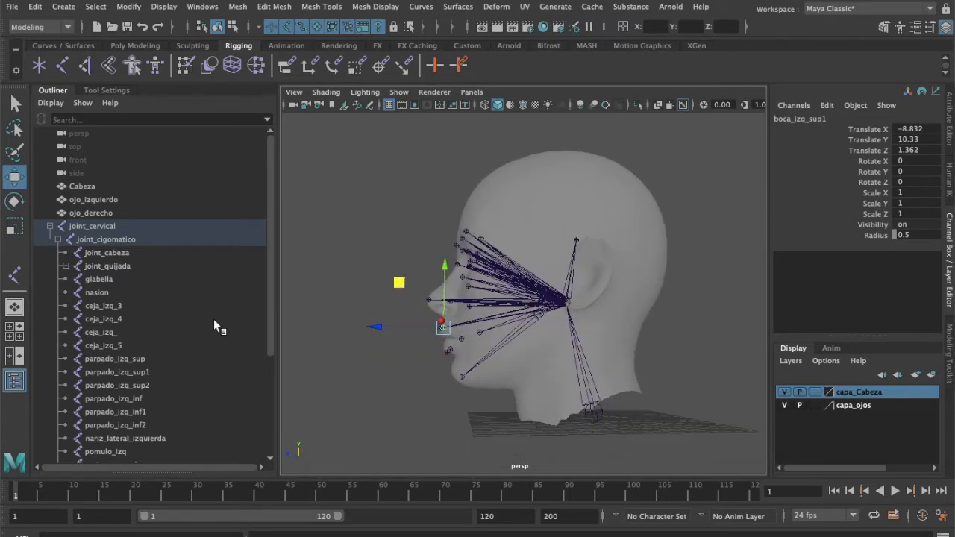
scroll(216, 326, down, 3)
alt+drag(374, 426, 425, 437)
alt+drag(548, 388, 543, 314)
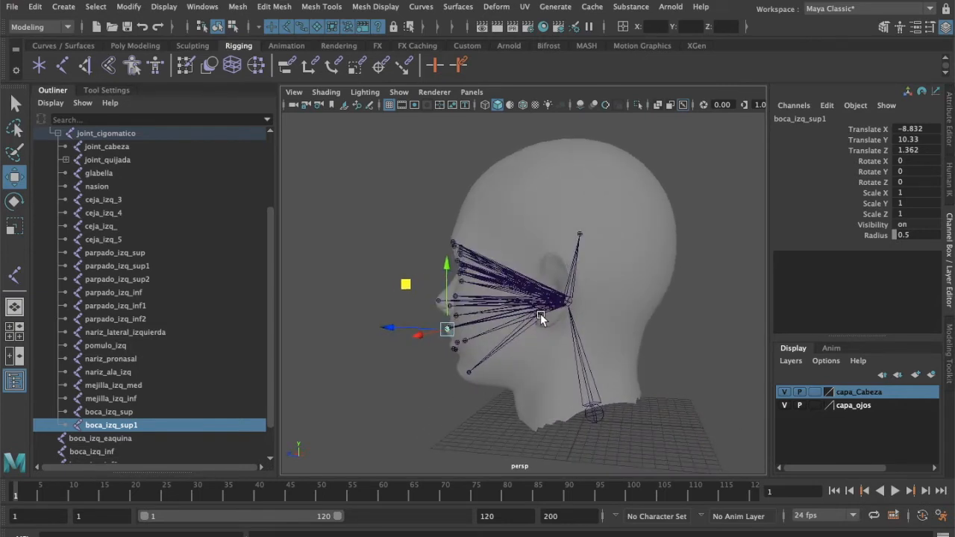
alt+drag(502, 382, 522, 365)
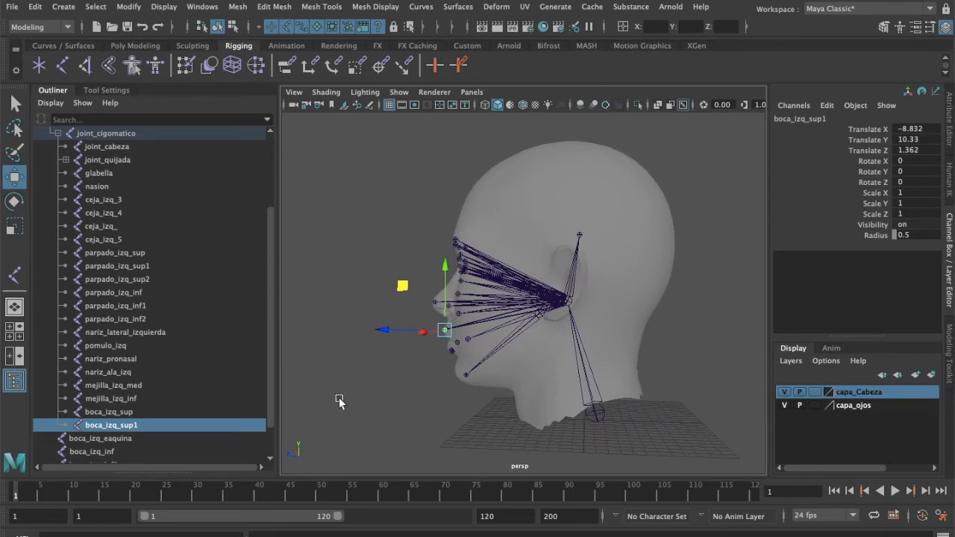
scroll(202, 352, down, 1)
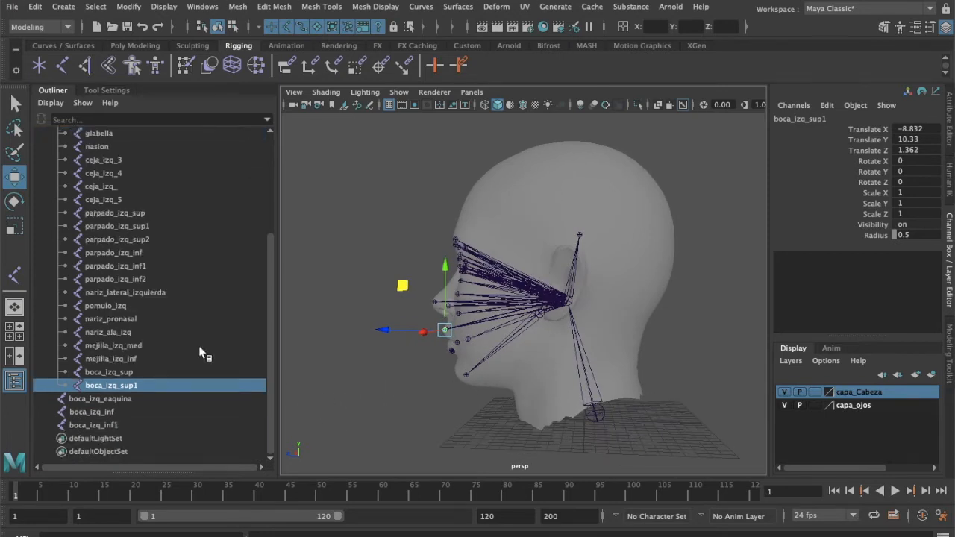
click(137, 398)
shift+click(119, 424)
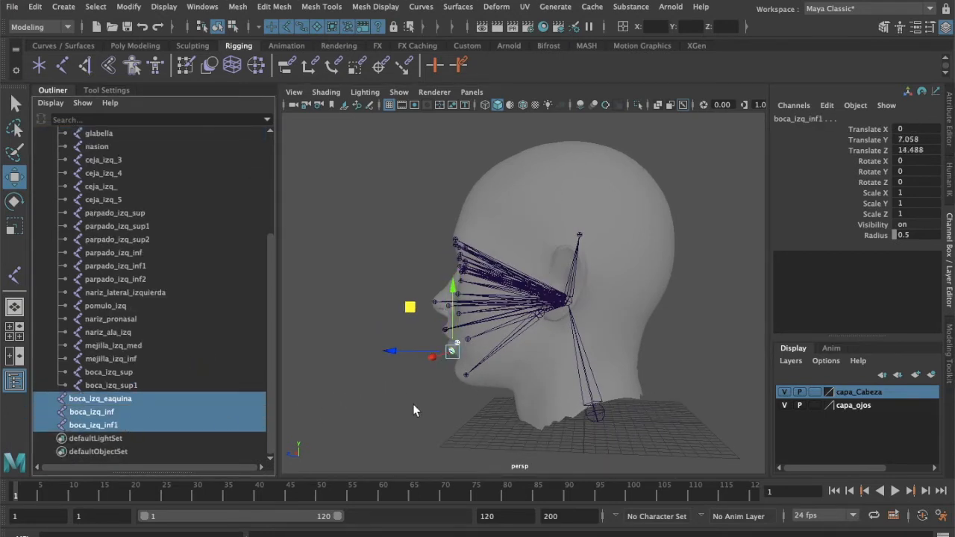
alt+drag(393, 410, 433, 413)
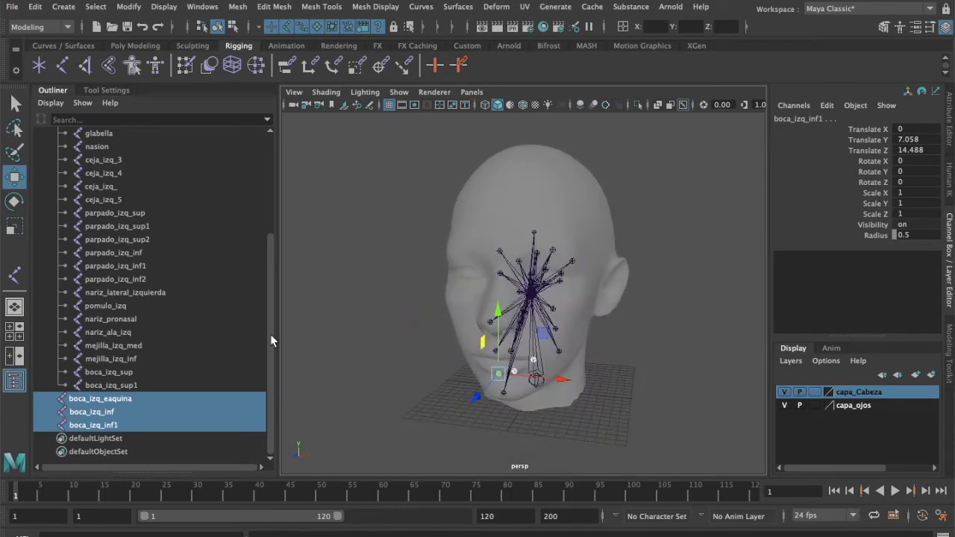
drag(139, 406, 146, 254)
click(65, 253)
Test-rotate joint_quijada to check that the lower mouth joints follow, undo the rotation and clear the selection.
alt+drag(689, 423, 603, 398)
click(538, 313)
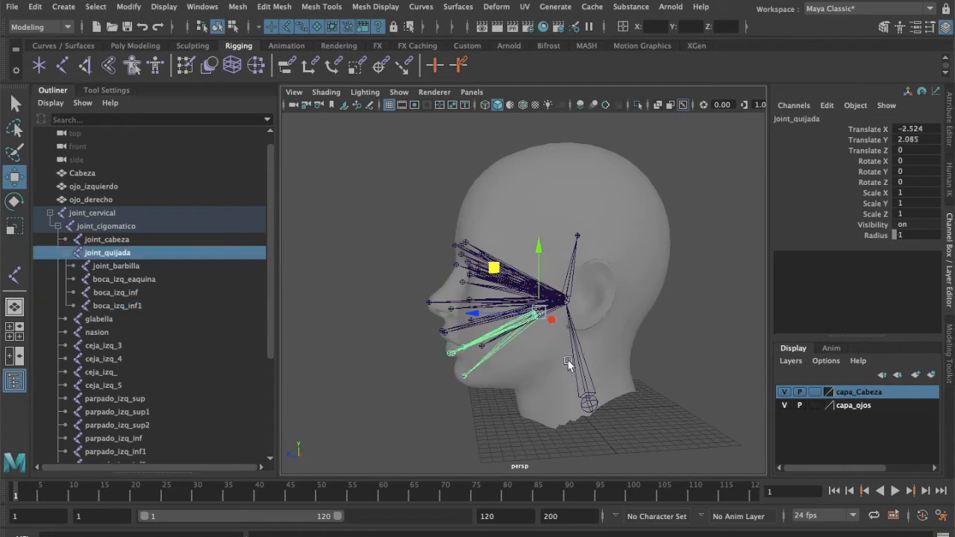
key(e)
mouse_move(483, 287)
mouse_down()
mouse_move(476, 306)
mouse_move(474, 281)
mouse_up()
key(ctrl+z)
alt+drag(578, 406, 663, 346)
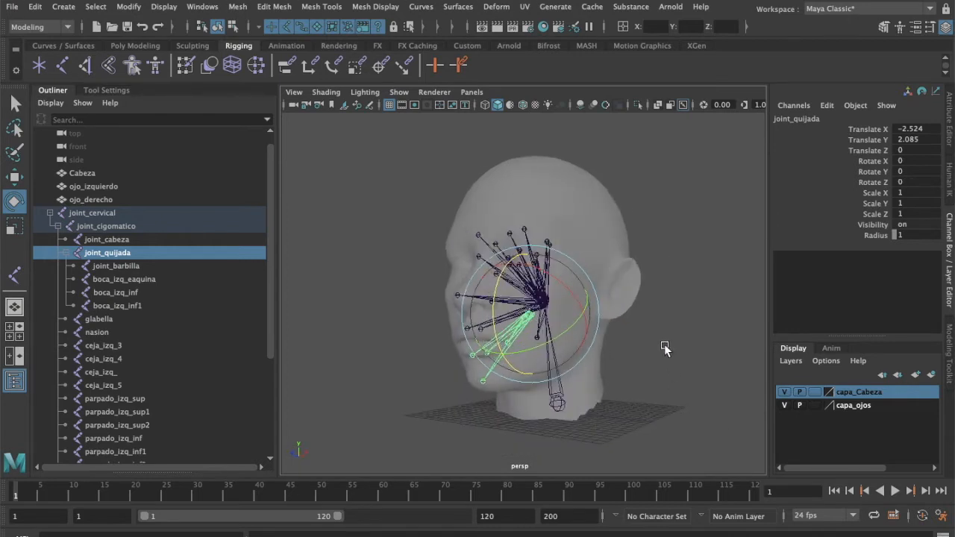
click(650, 371)
alt+drag(599, 394, 623, 409)
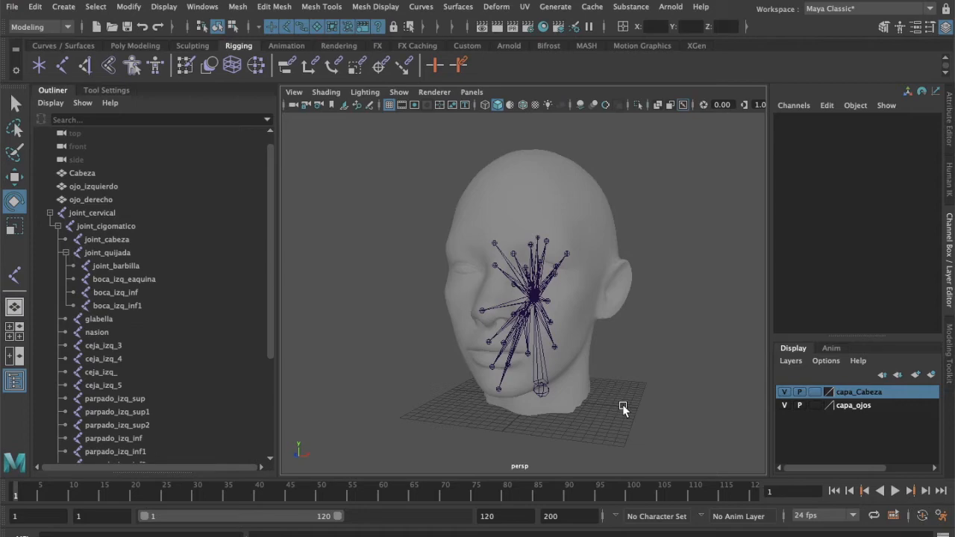
Test-rotate joint_cigomatico and joint_quijada to check the facial hierarchy, undo the rotations and clear the selection.
alt+drag(603, 397, 545, 316)
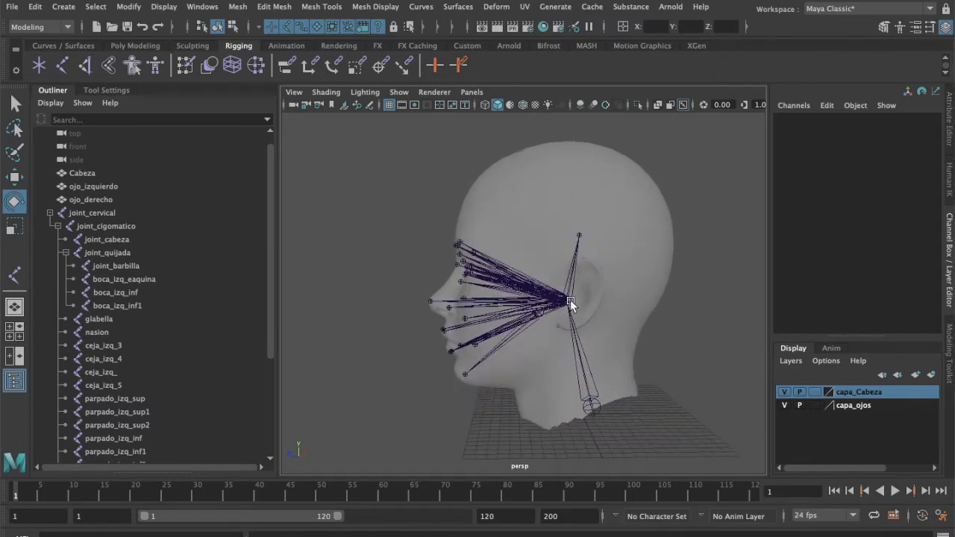
click(570, 302)
drag(534, 256, 534, 298)
click(498, 319)
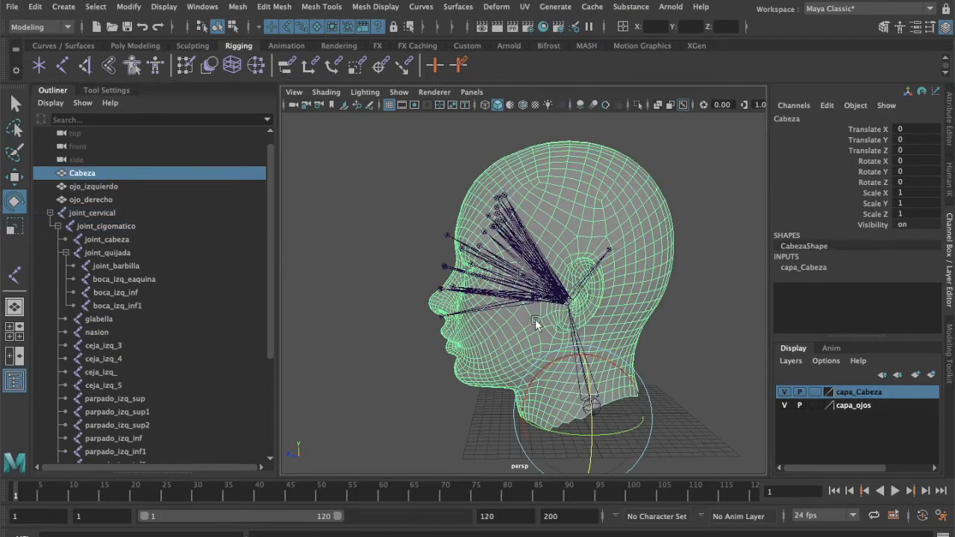
click(537, 302)
drag(505, 275, 669, 381)
key(ctrl+z)
key(ctrl+z)
key(ctrl+z)
key(ctrl+z)
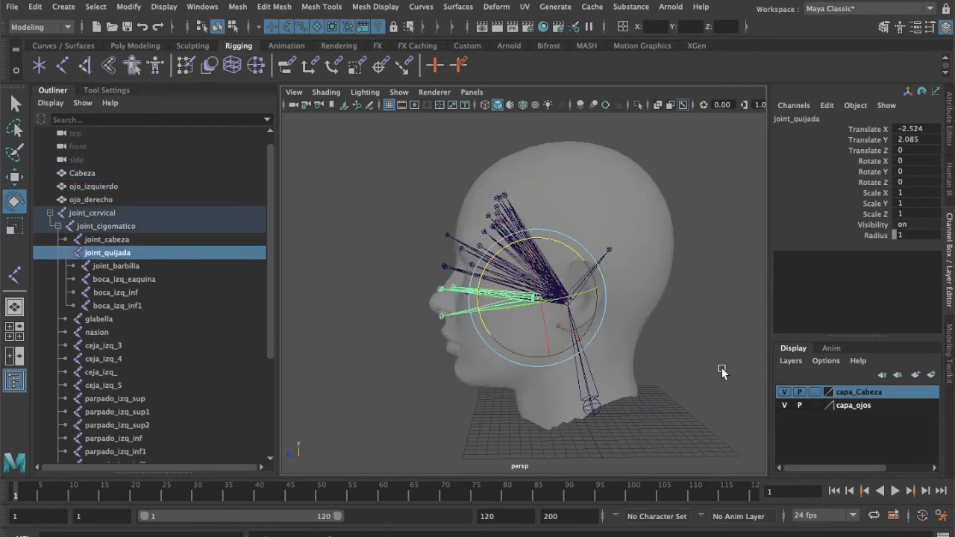
alt+drag(689, 423, 741, 426)
click(682, 393)
Select joint_cigomatico and display its joint attributes in the Attribute Editor.
alt+drag(663, 390, 534, 259)
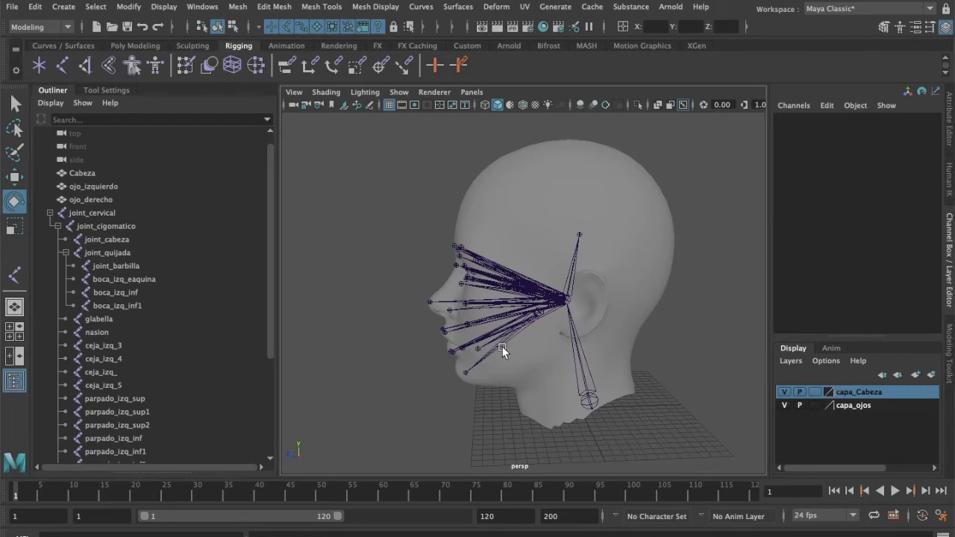
alt+drag(560, 397, 657, 403)
alt+drag(542, 270, 573, 372)
alt+drag(636, 377, 576, 374)
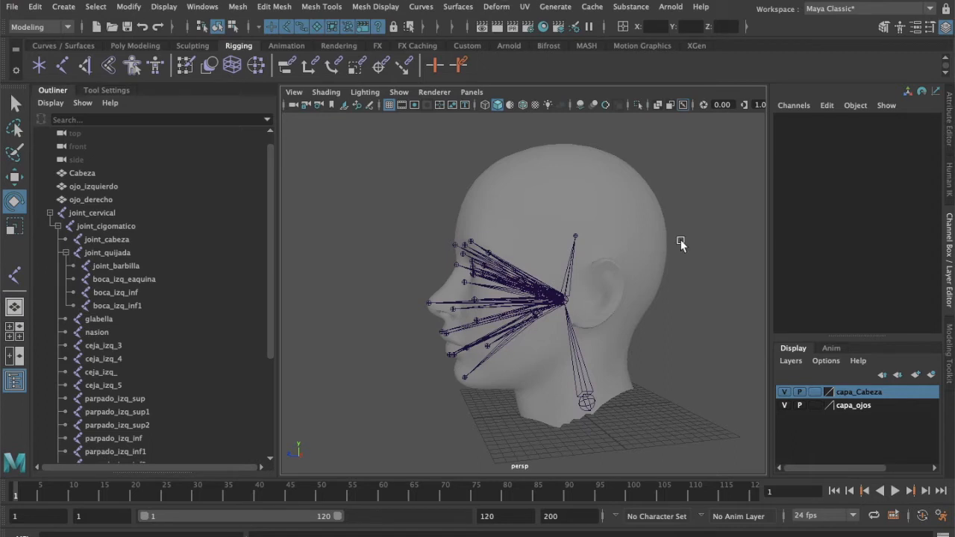
click(951, 121)
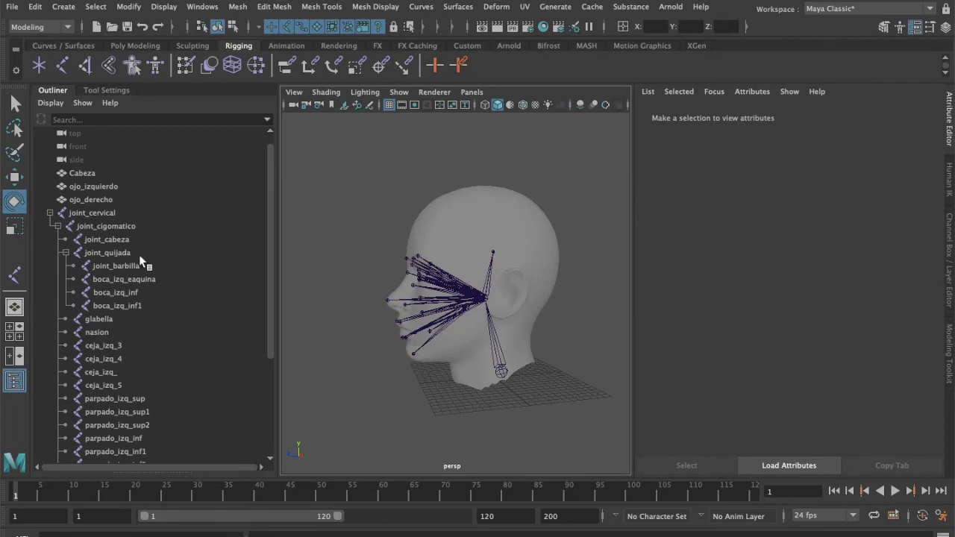
click(119, 227)
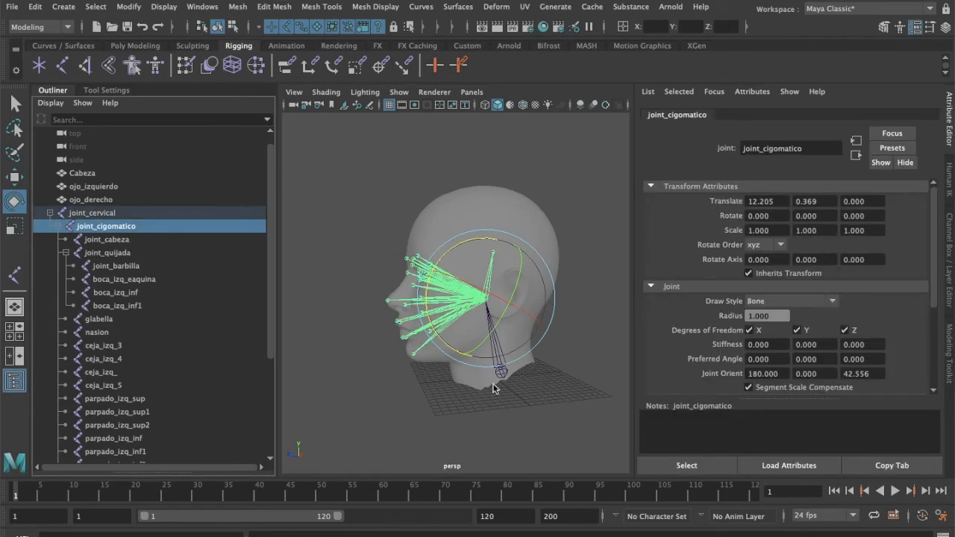
mouse_move(500, 400)
alt+mouse_down()
mouse_move(500, 390)
mouse_move(456, 388)
mouse_move(556, 390)
mouse_move(507, 411)
alt+mouse_up()
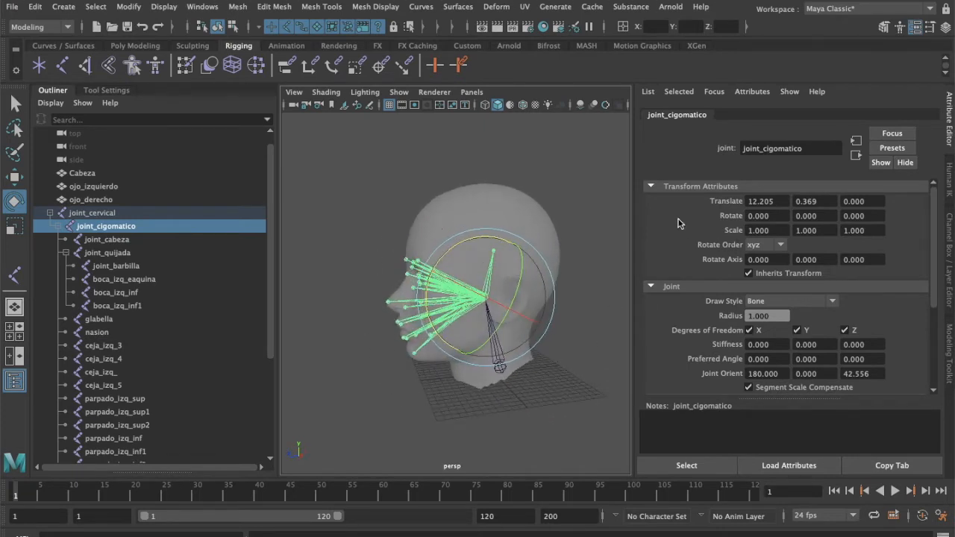
scroll(722, 275, down, 2)
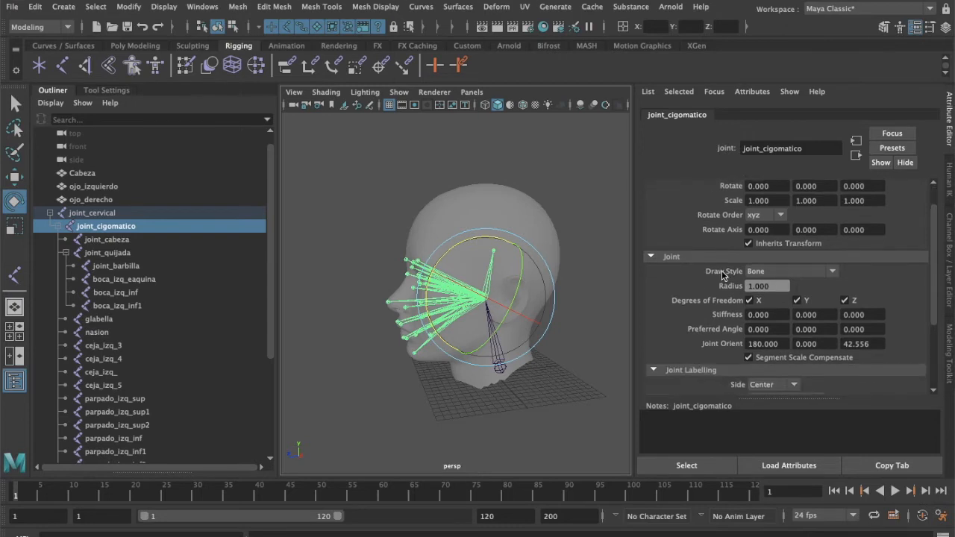
scroll(721, 273, down, 1)
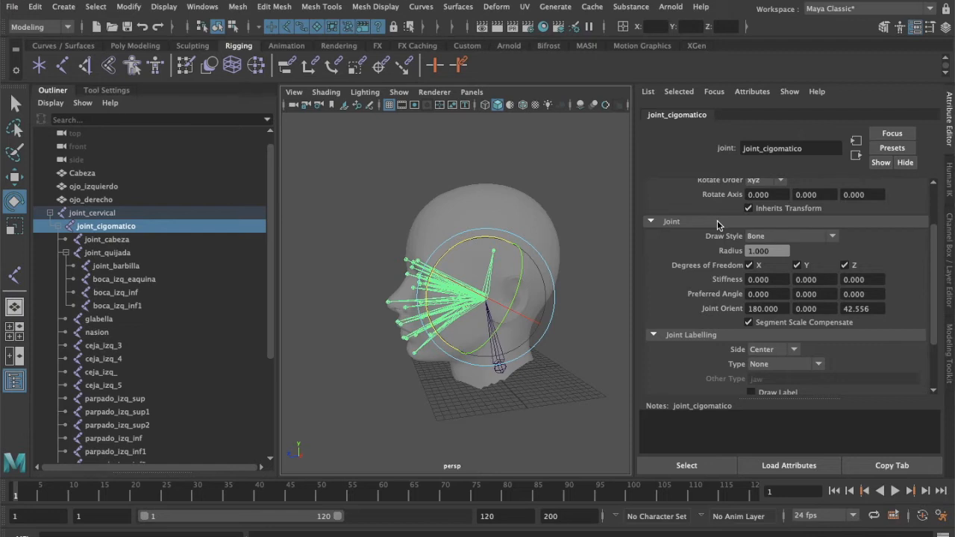
alt+drag(554, 317, 550, 413)
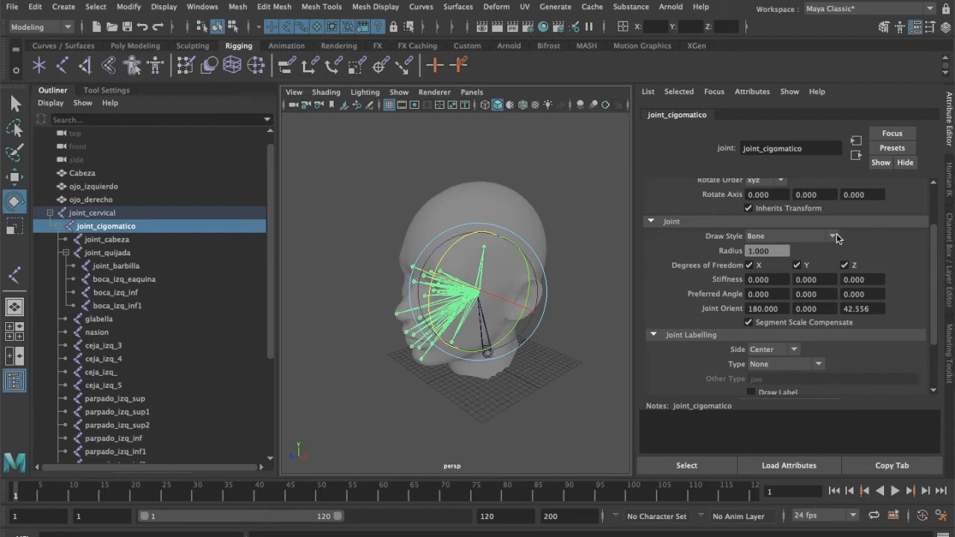
Try the Multi-child as Box draw style on joint_cigomatico and examine it on the head.
click(833, 236)
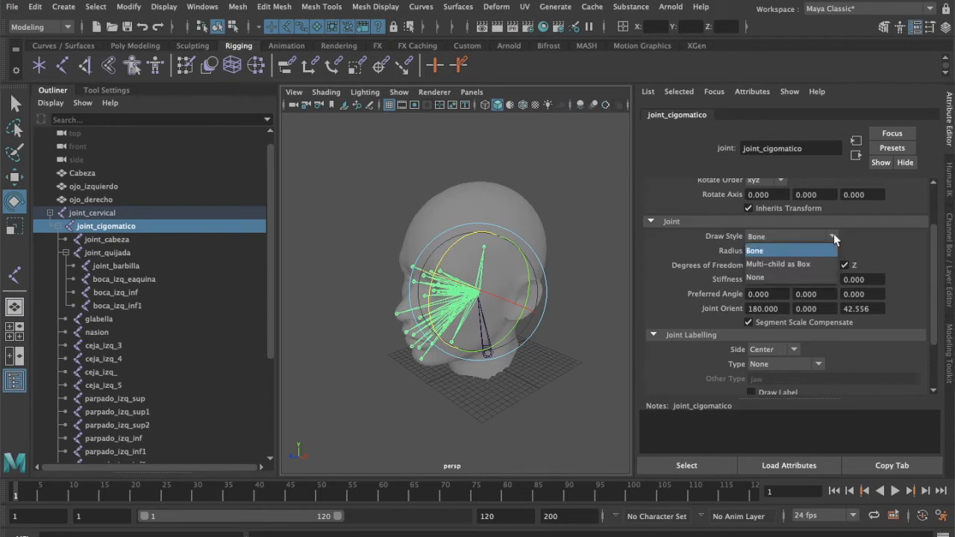
click(825, 265)
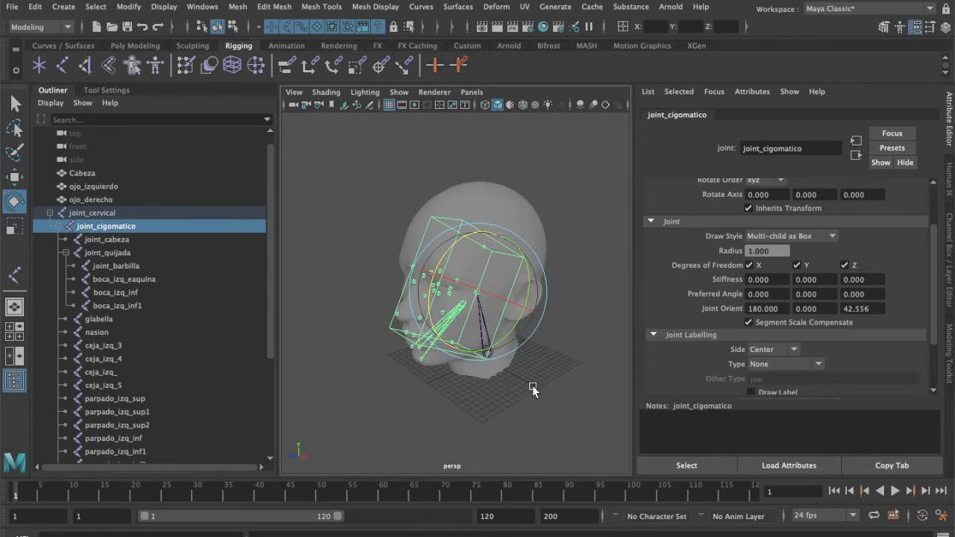
alt+drag(436, 412, 469, 389)
scroll(487, 391, up, 5)
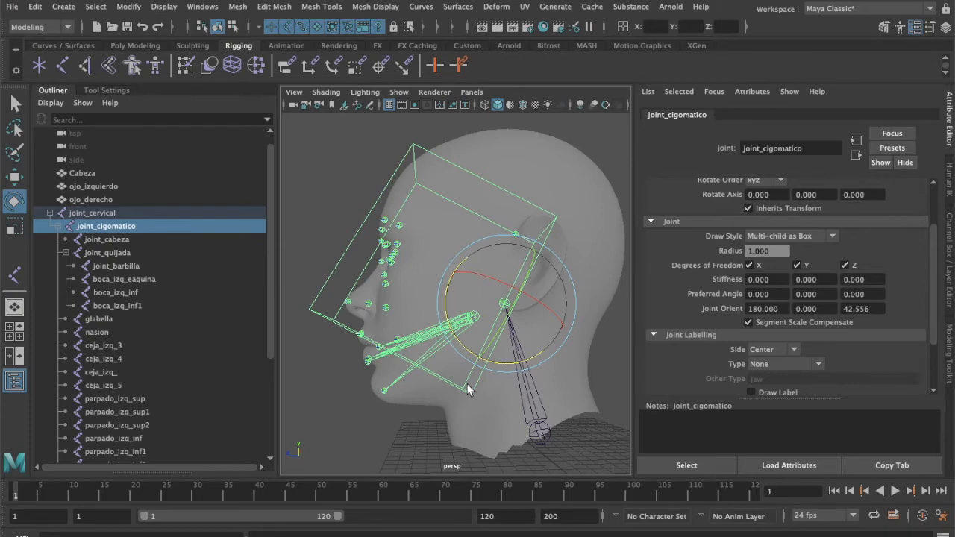
Set the draw style of joint_cigomatico to None.
alt+drag(401, 336, 507, 298)
click(816, 237)
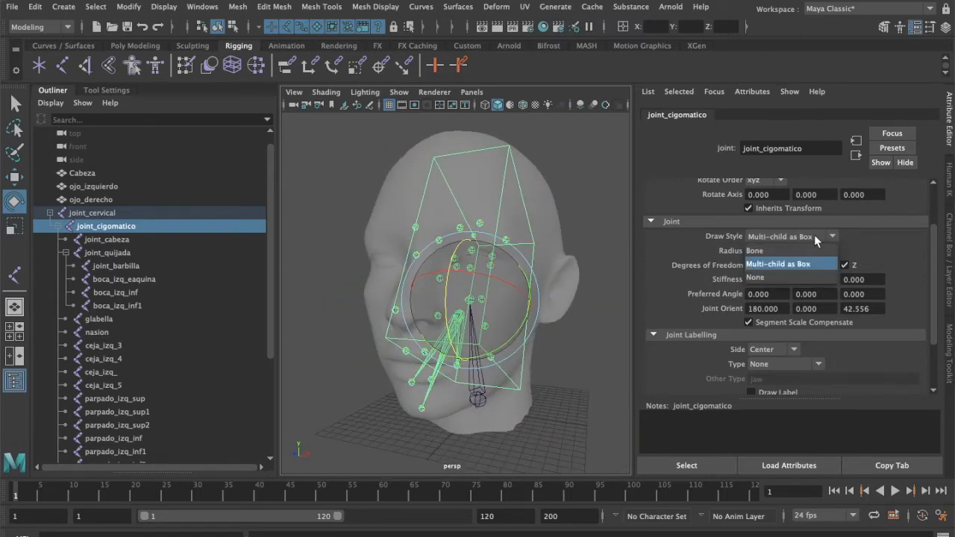
click(786, 279)
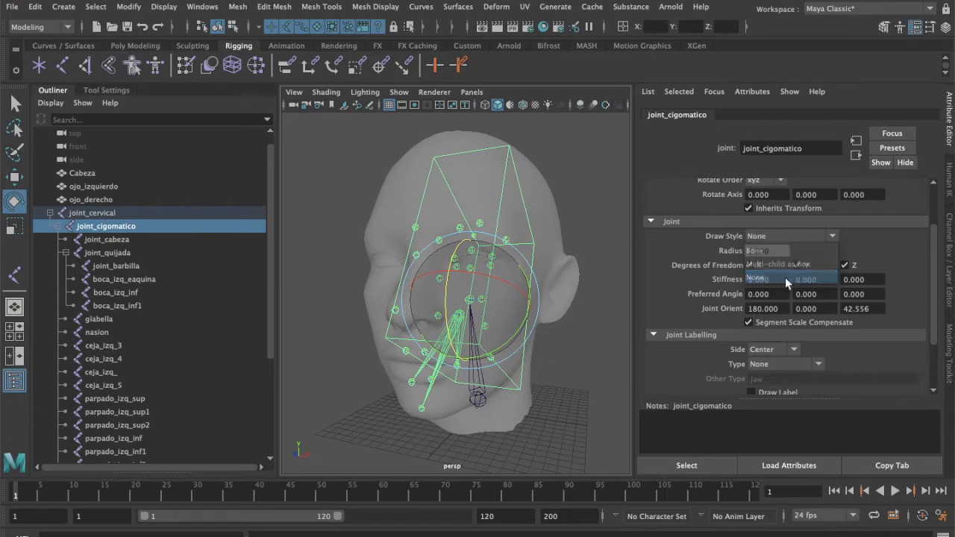
Set the draw style of joint_quijada to None and clear the selection.
mouse_move(617, 363)
alt+mouse_down()
mouse_move(591, 371)
mouse_move(522, 349)
mouse_move(470, 366)
mouse_move(518, 388)
mouse_move(534, 379)
alt+mouse_up()
click(569, 378)
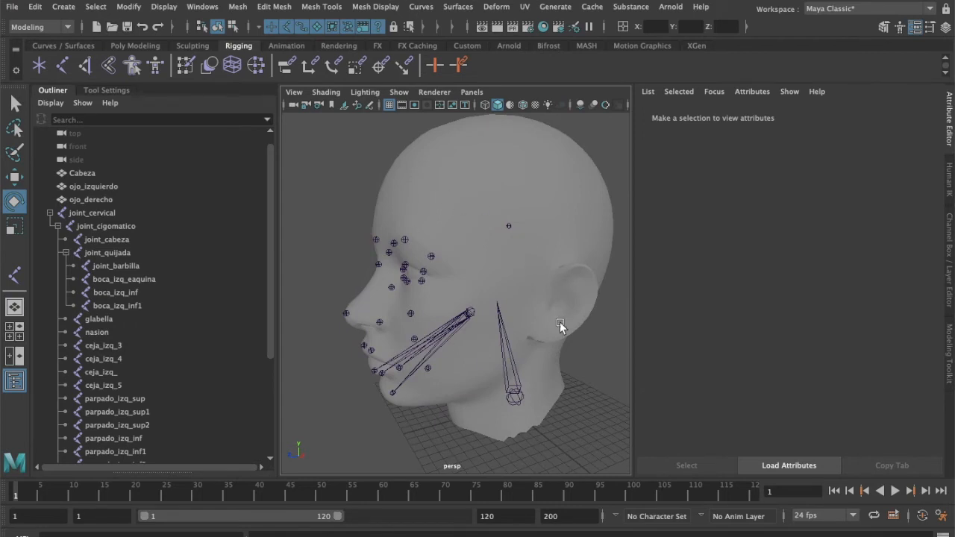
alt+drag(455, 377, 492, 384)
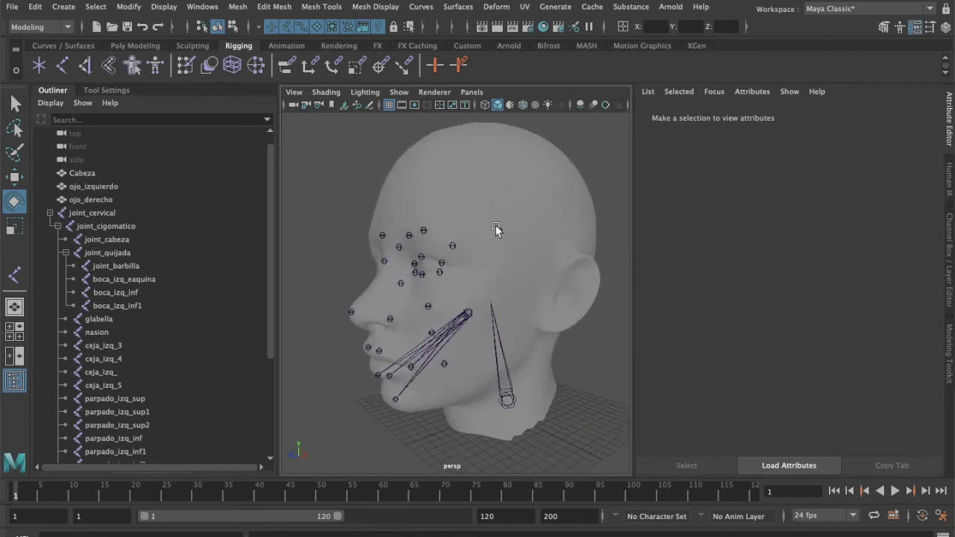
alt+drag(490, 263, 481, 267)
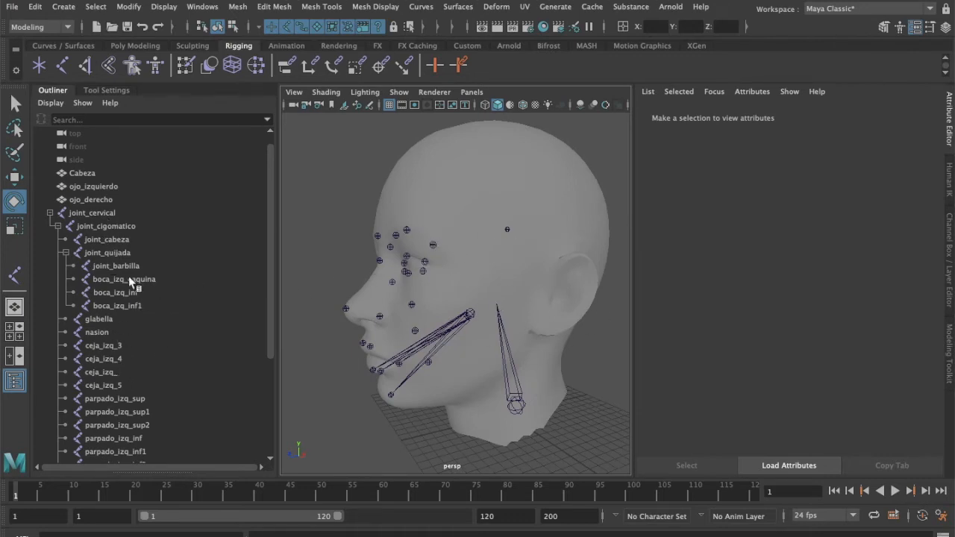
click(470, 316)
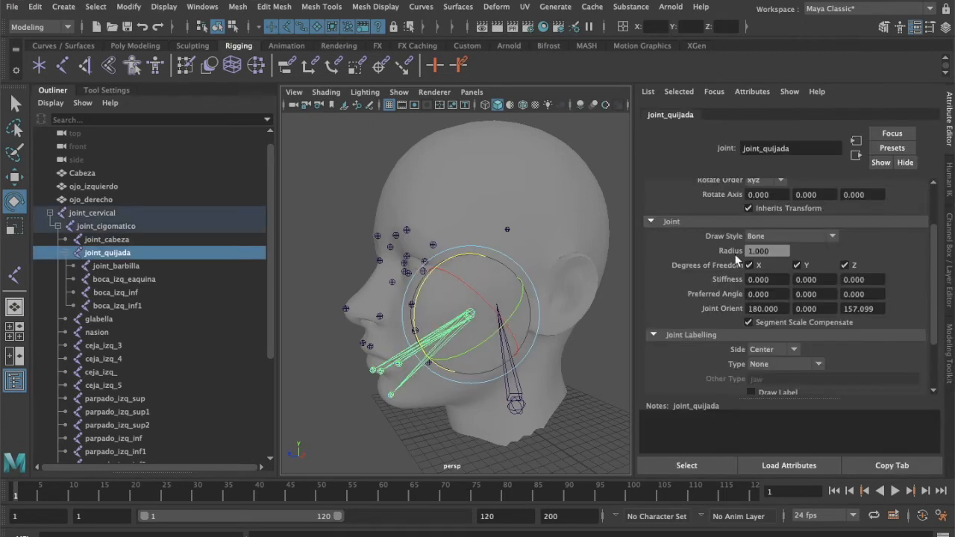
click(836, 240)
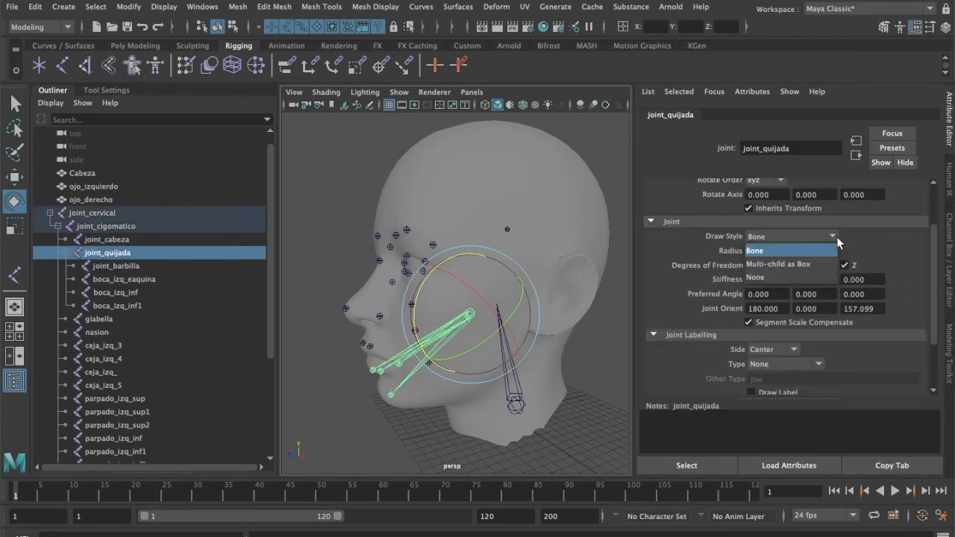
click(829, 278)
click(580, 375)
mouse_move(580, 376)
alt+mouse_down()
mouse_move(522, 363)
mouse_move(588, 370)
mouse_move(684, 344)
alt+mouse_up()
alt+drag(629, 350, 667, 377)
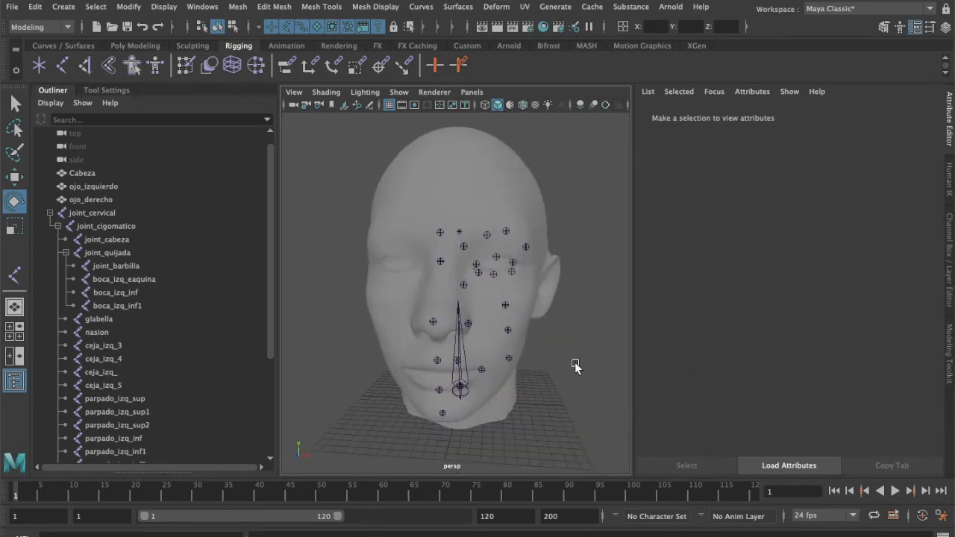
Test-rotate joint_quijada to check that the chin and lower mouth joints follow it, undo the rotation and clear the selection.
alt+drag(548, 345, 456, 342)
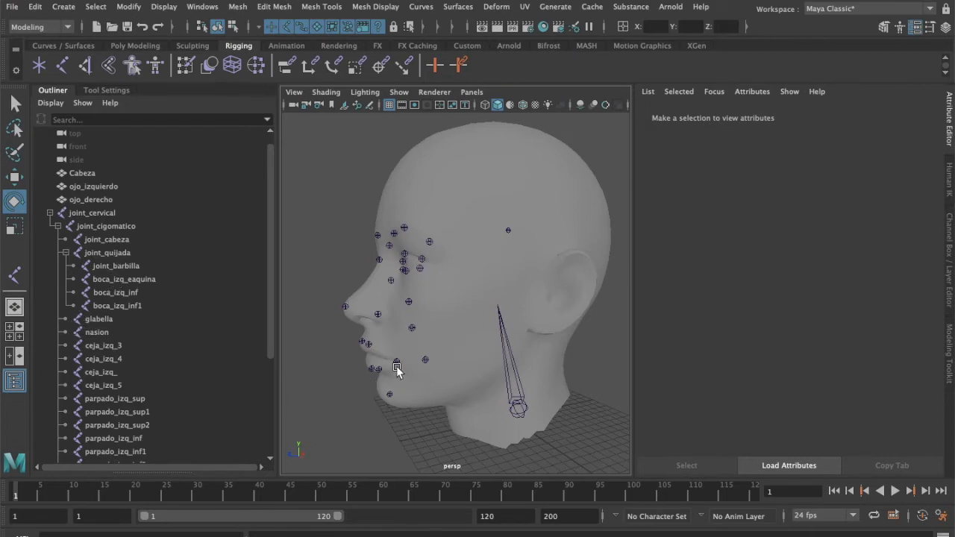
alt+drag(409, 285, 496, 233)
alt+drag(411, 363, 330, 345)
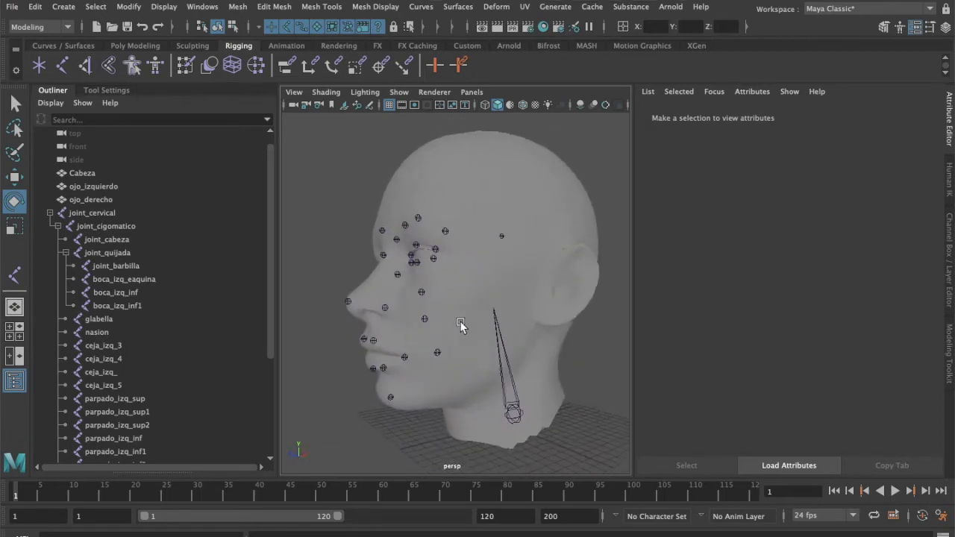
alt+drag(460, 322, 451, 320)
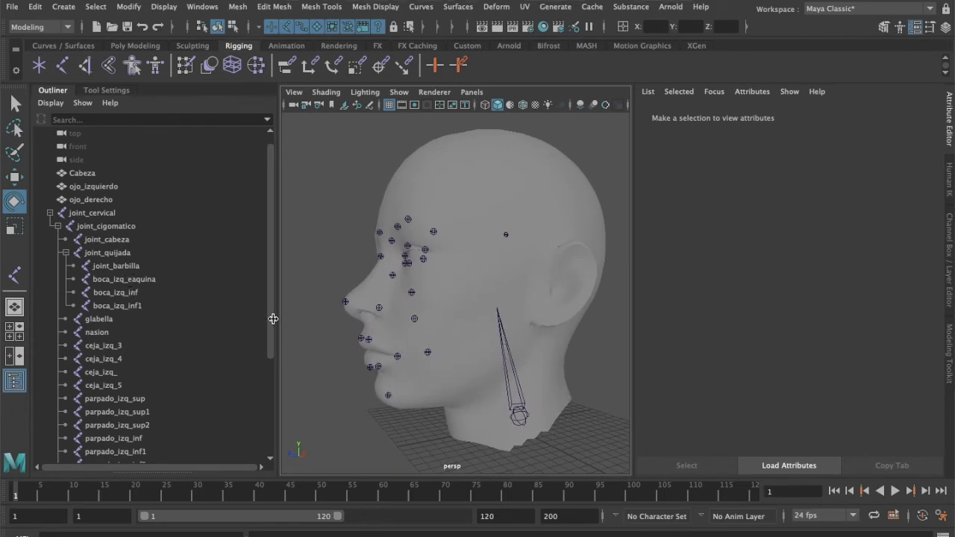
click(108, 253)
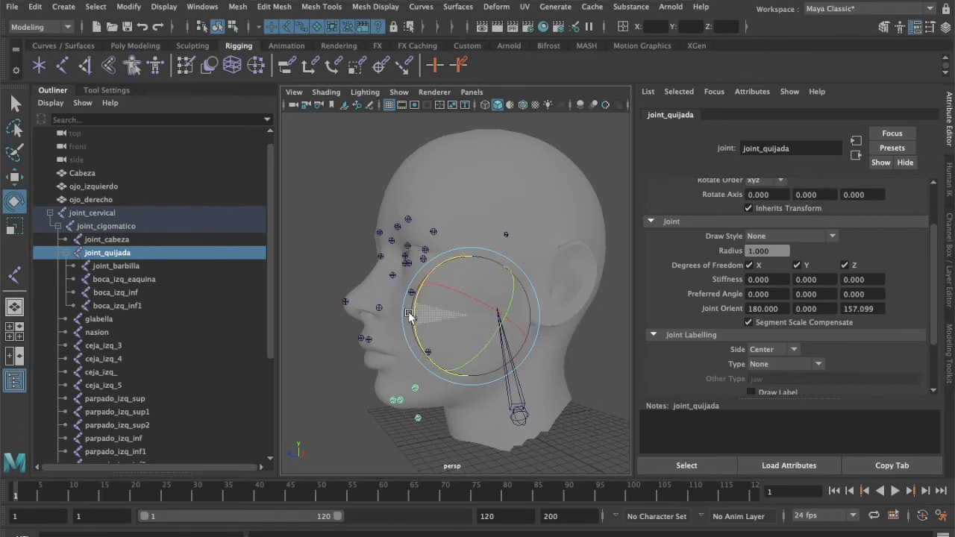
alt+drag(359, 400, 388, 390)
click(309, 338)
mouse_move(309, 338)
alt+mouse_down()
mouse_move(376, 358)
mouse_move(384, 347)
mouse_move(364, 336)
mouse_move(318, 341)
mouse_move(309, 314)
mouse_move(295, 328)
alt+mouse_up()
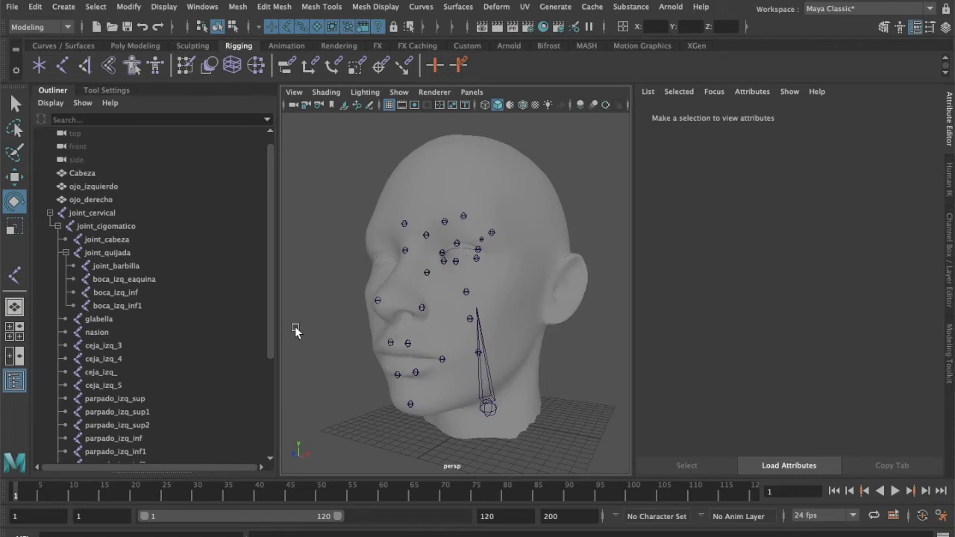
alt+drag(497, 316, 560, 335)
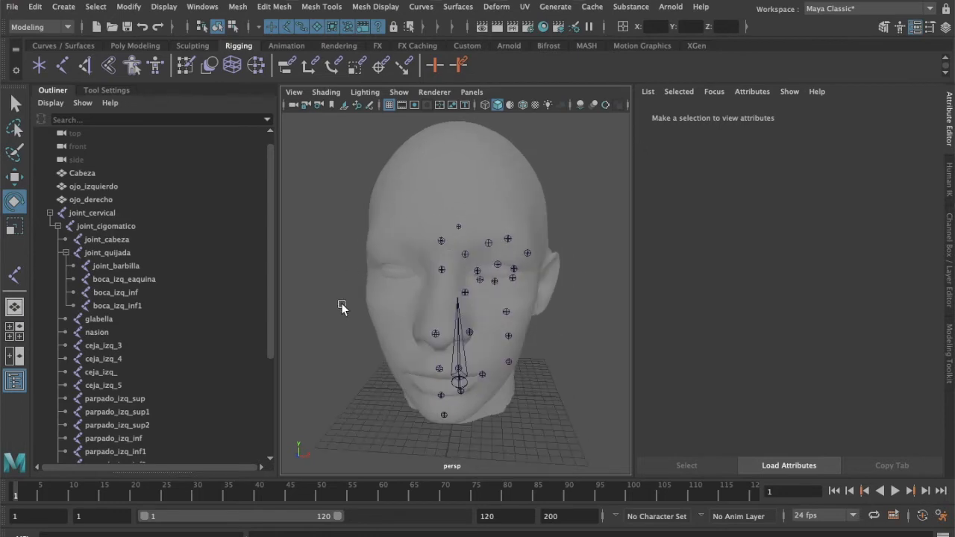
Test-rotate joint_cigomatico to check how the facial joints follow it, and undo the rotation.
click(122, 227)
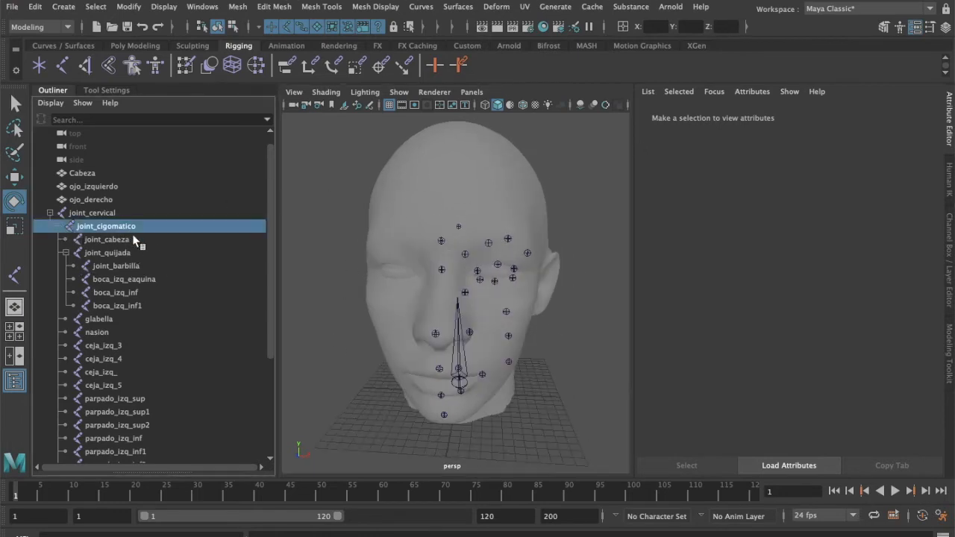
alt+drag(478, 335, 363, 331)
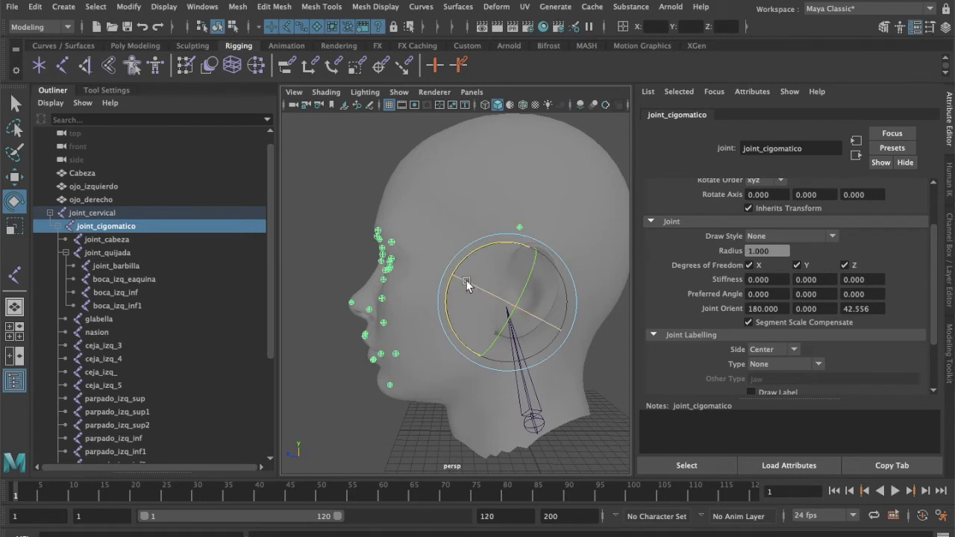
drag(464, 284, 469, 327)
alt+drag(412, 375, 542, 306)
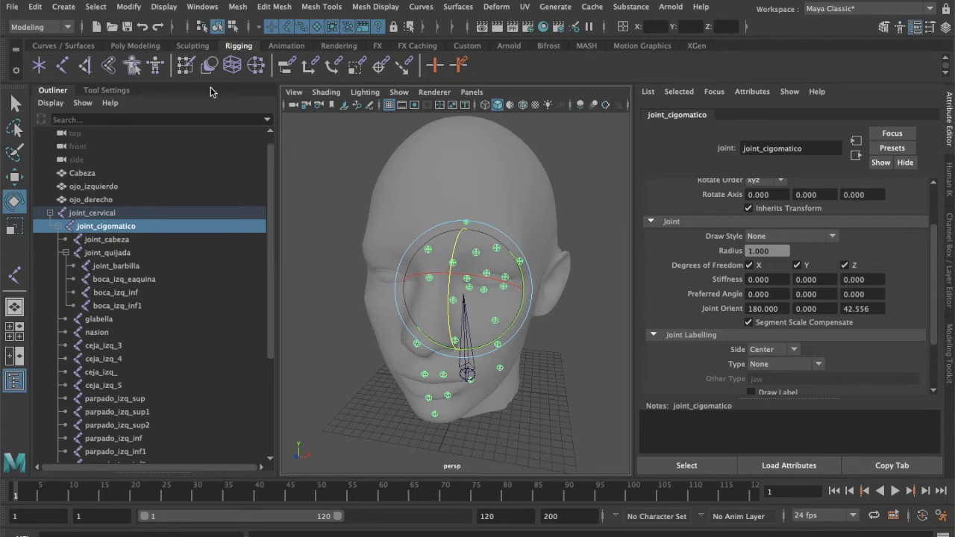
Switch to the Rigging menu set and open the Mirror Joints options, keeping the head in view.
click(66, 27)
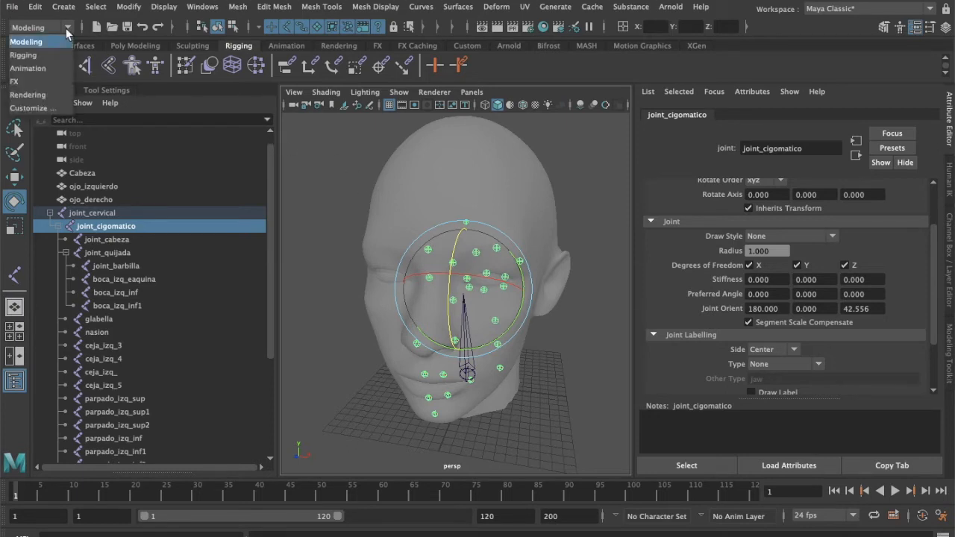
click(33, 55)
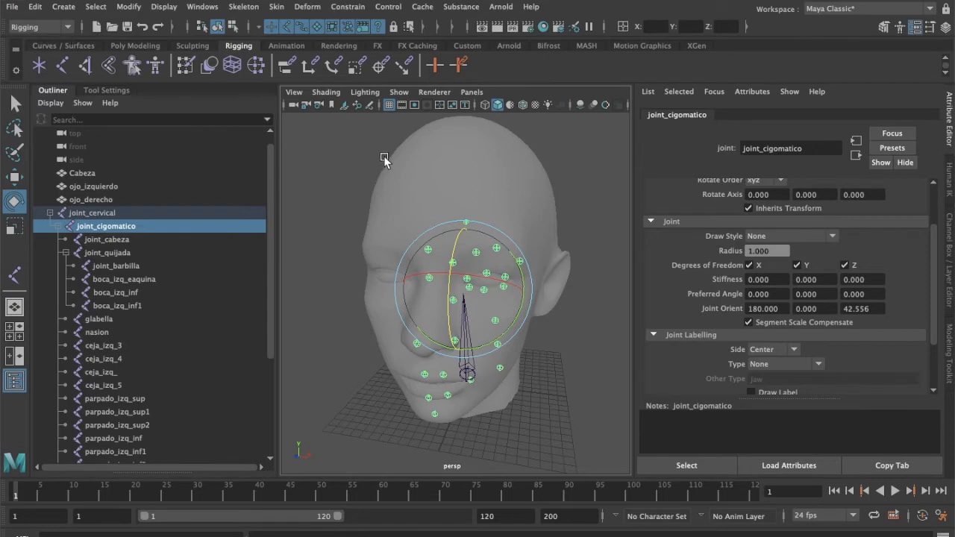
click(239, 7)
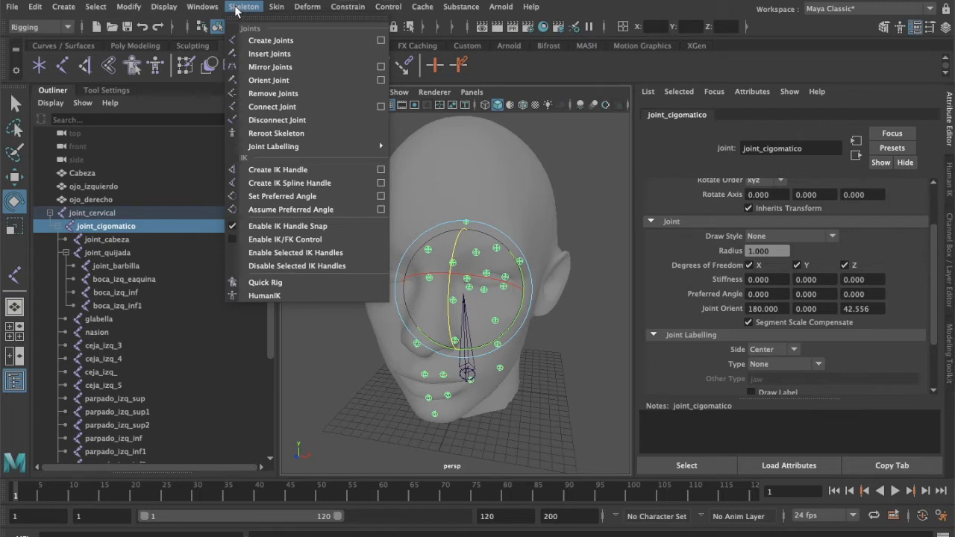
click(382, 67)
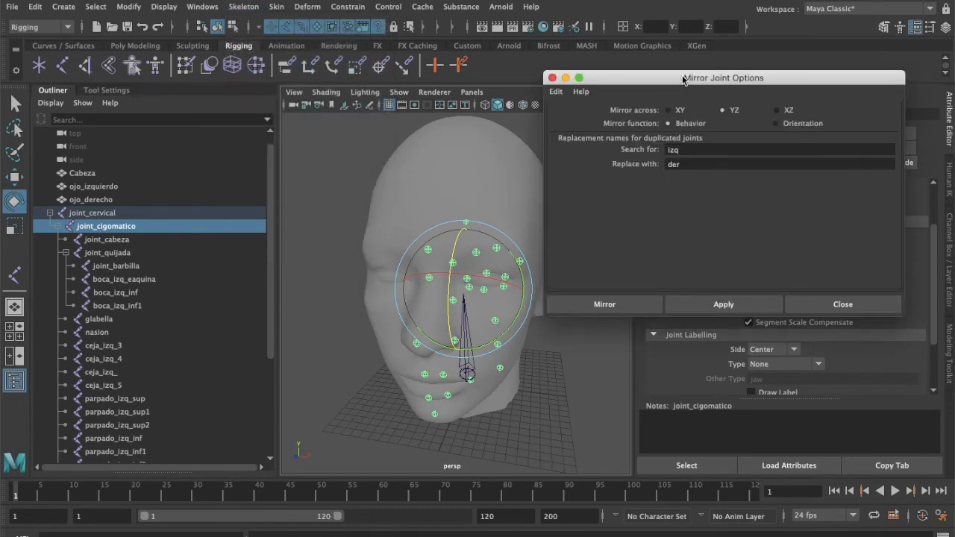
drag(684, 79, 723, 42)
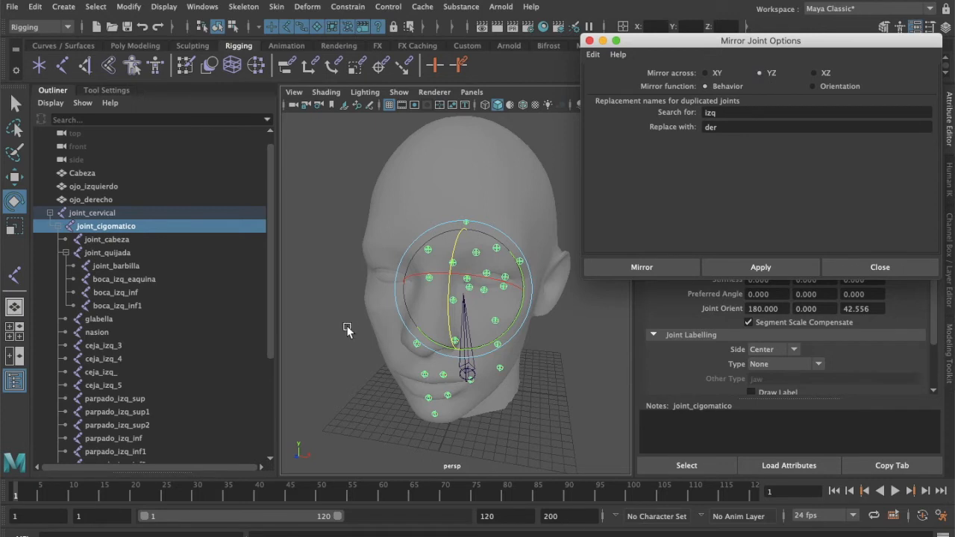
Examine the one-sided facial joints on the head and the izq names in the hierarchy under joint_cigomatico.
alt+drag(381, 432, 356, 403)
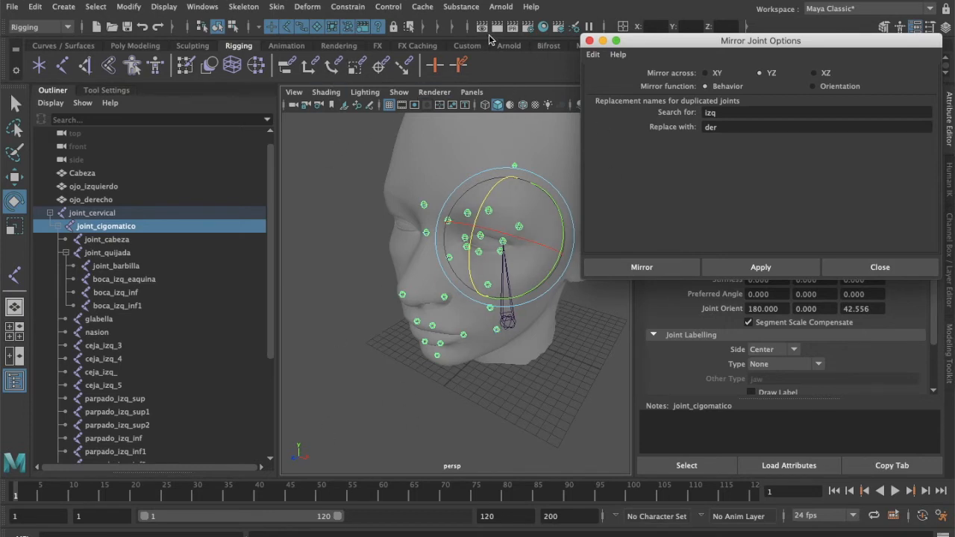
alt+drag(394, 316, 385, 224)
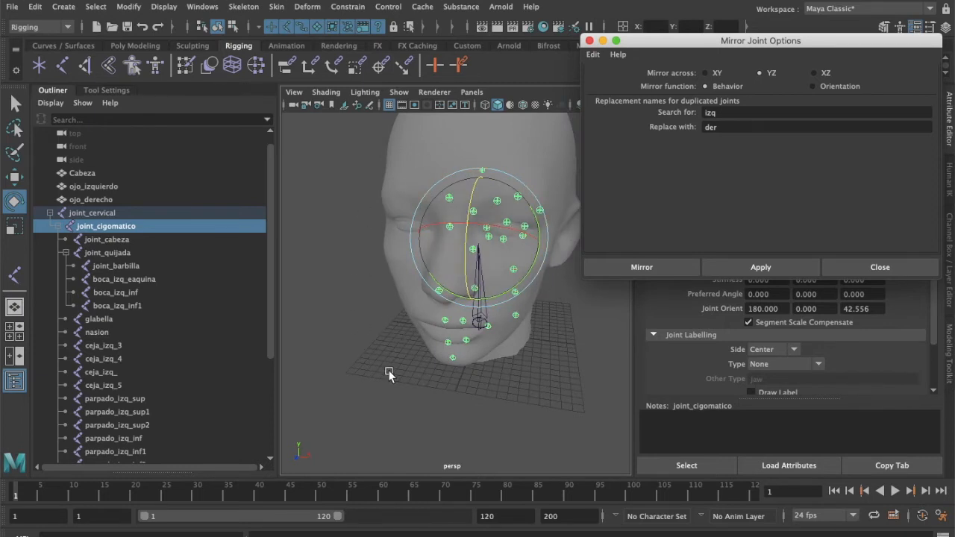
alt+drag(390, 378, 400, 370)
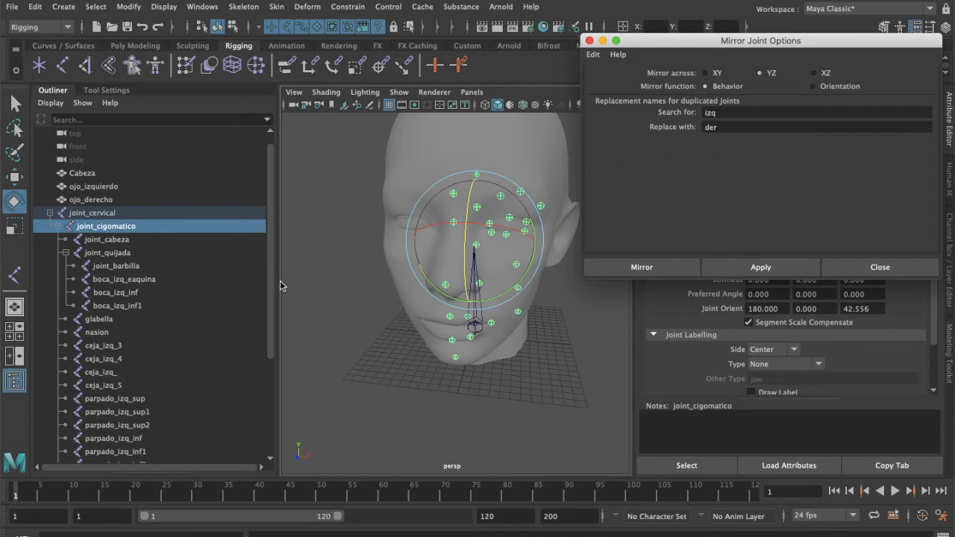
scroll(229, 273, down, 3)
scroll(163, 200, up, 3)
drag(272, 248, 274, 279)
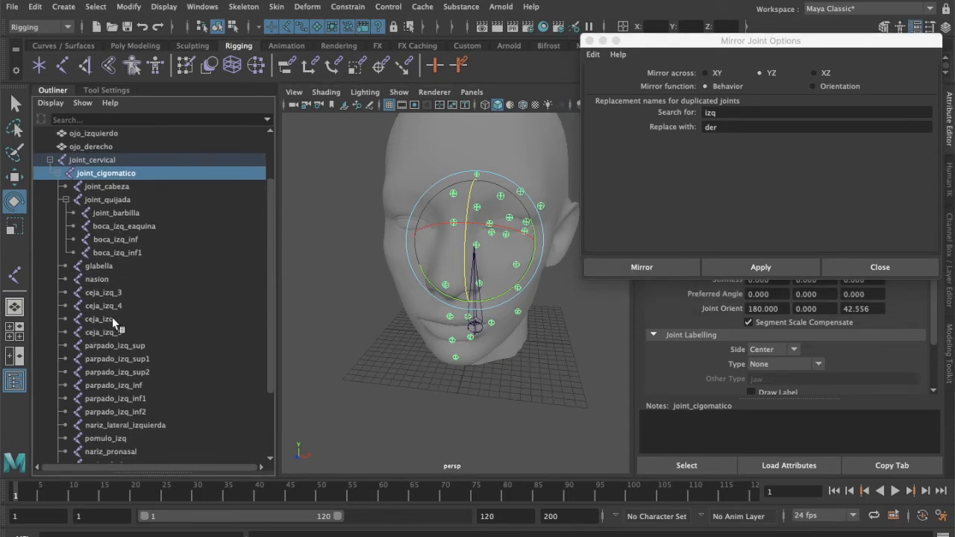
scroll(111, 317, down, 3)
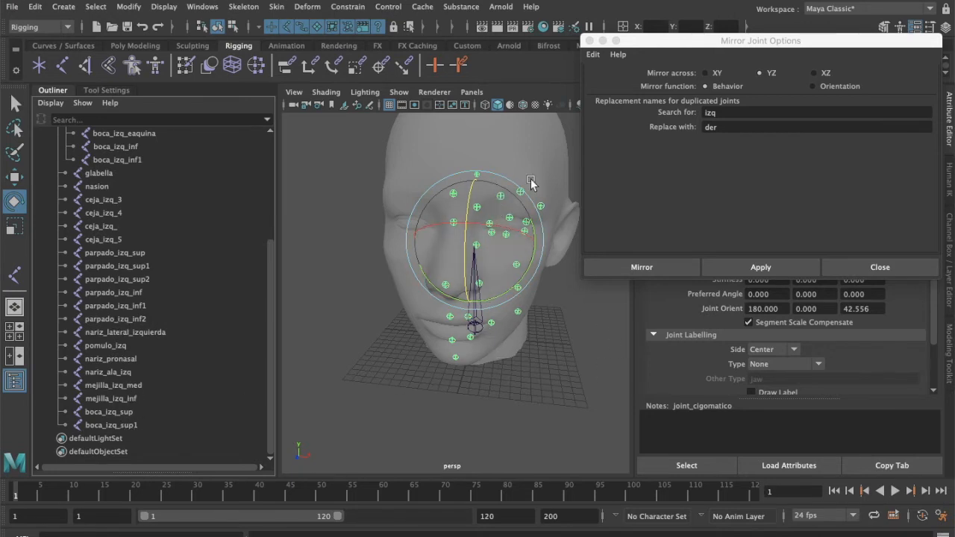
scroll(267, 306, up, 3)
scroll(266, 300, up, 2)
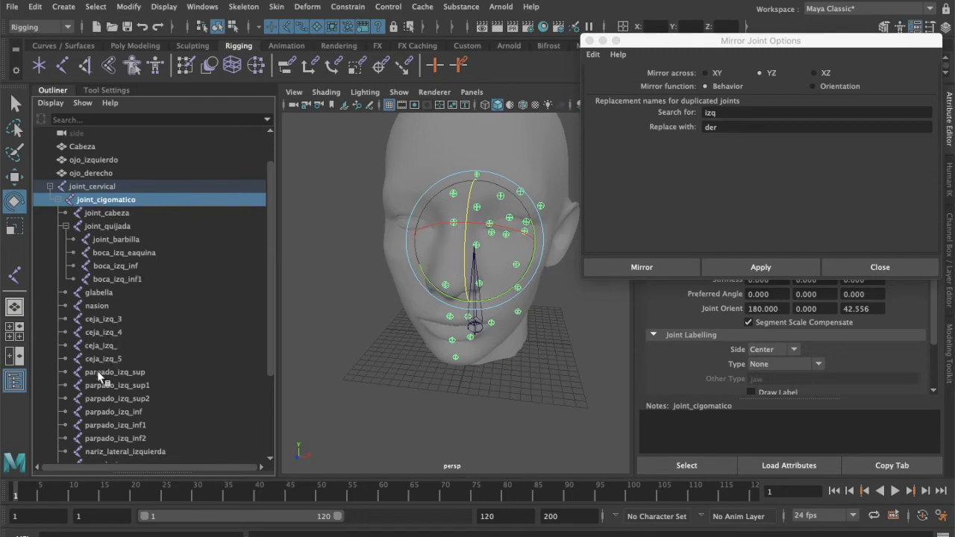
Mirror joint_cigomatico across YZ with the Behavior function, replacing izq with der in the duplicated names, and clear the selection.
click(725, 112)
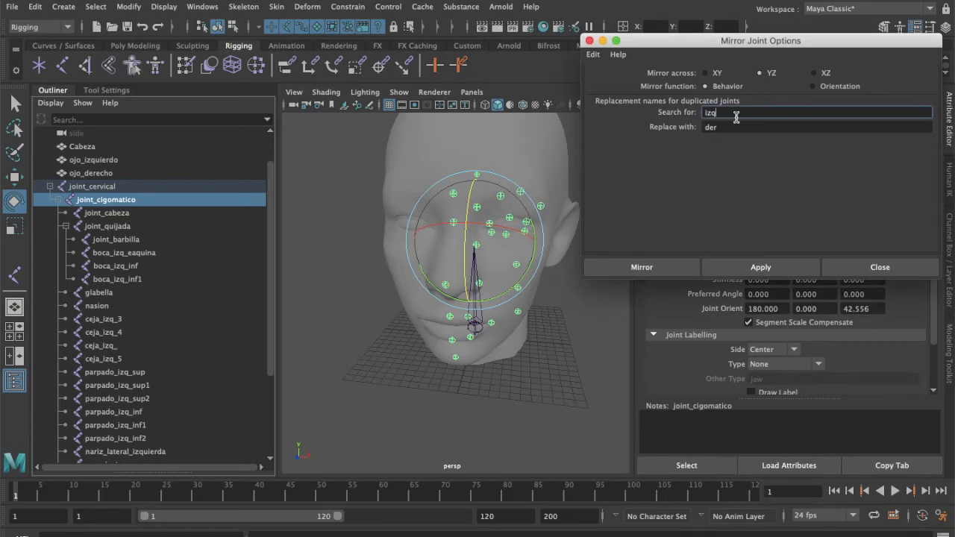
double_click(711, 113)
click(735, 127)
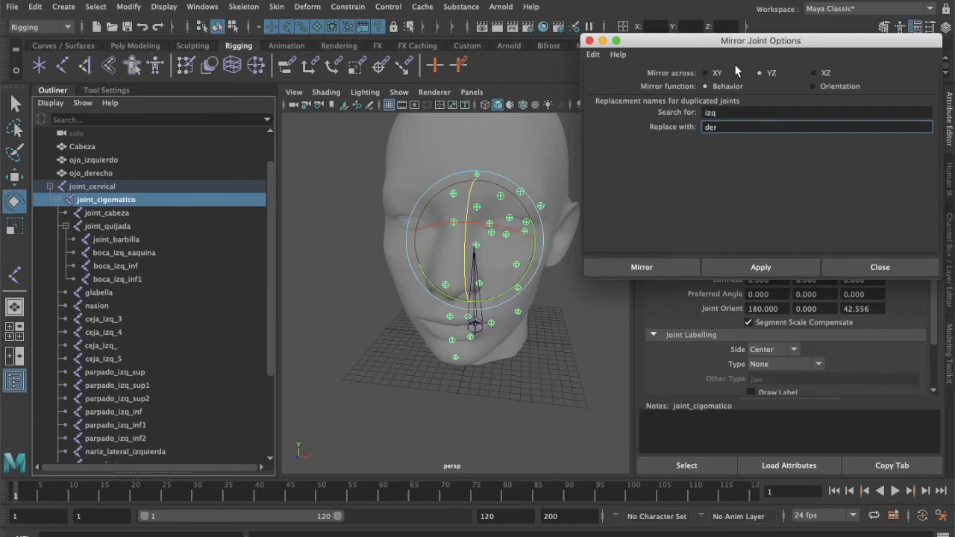
click(667, 268)
click(569, 357)
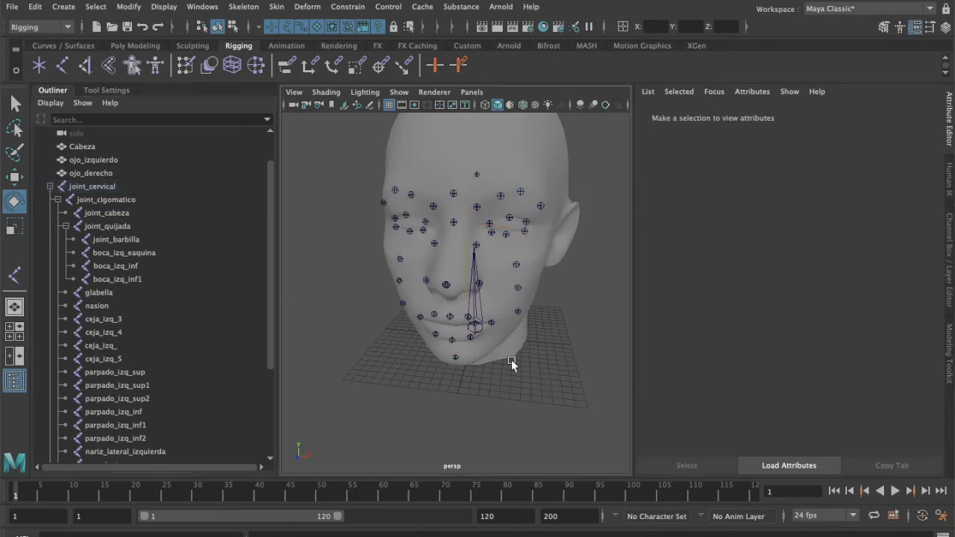
Collapse the original joint_quijada, expand the mirrored cheekbone joint and examine the names of its child joints.
mouse_move(506, 351)
alt+mouse_down()
mouse_move(534, 350)
mouse_move(514, 355)
alt+mouse_up()
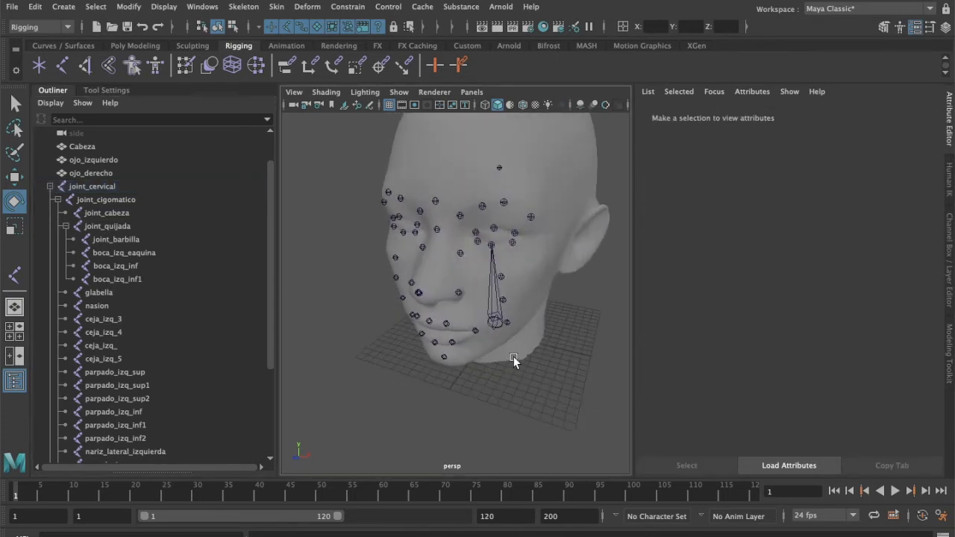
mouse_move(527, 356)
alt+mouse_down()
mouse_move(507, 346)
mouse_move(533, 364)
alt+mouse_up()
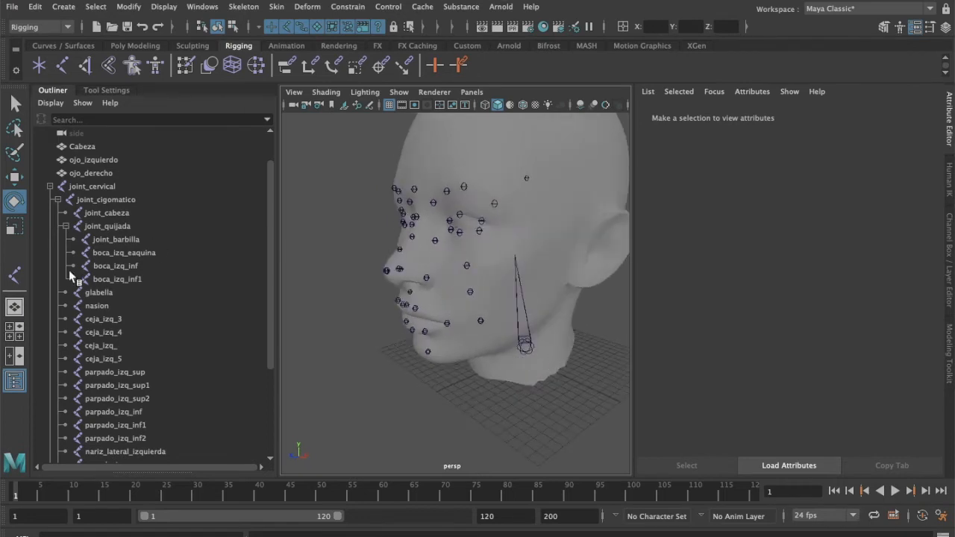
click(66, 226)
scroll(150, 257, down, 2)
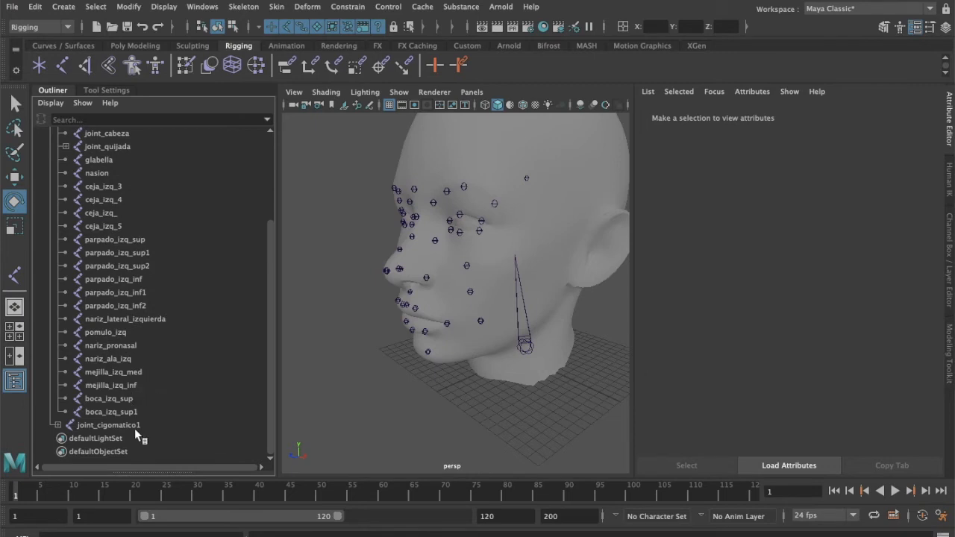
click(57, 425)
scroll(139, 379, up, 2)
scroll(127, 403, down, 5)
scroll(127, 321, down, 3)
scroll(131, 267, up, 5)
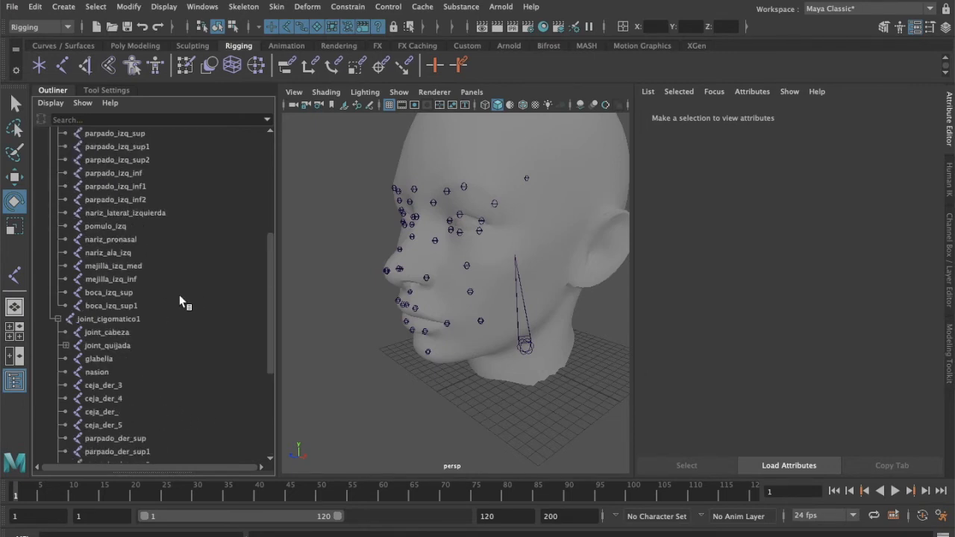
Select the mirrored cheekbone joint and then joint_cigomatico to compare the two facial joint hierarchies on the head.
click(115, 427)
alt+drag(557, 297, 486, 329)
scroll(223, 312, up, 5)
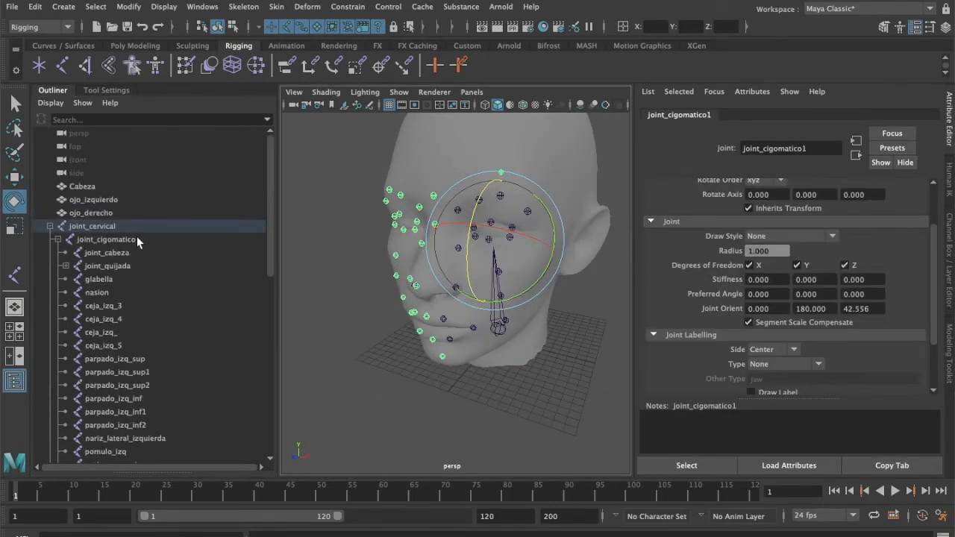
click(133, 243)
alt+drag(373, 373, 358, 358)
scroll(181, 299, down, 8)
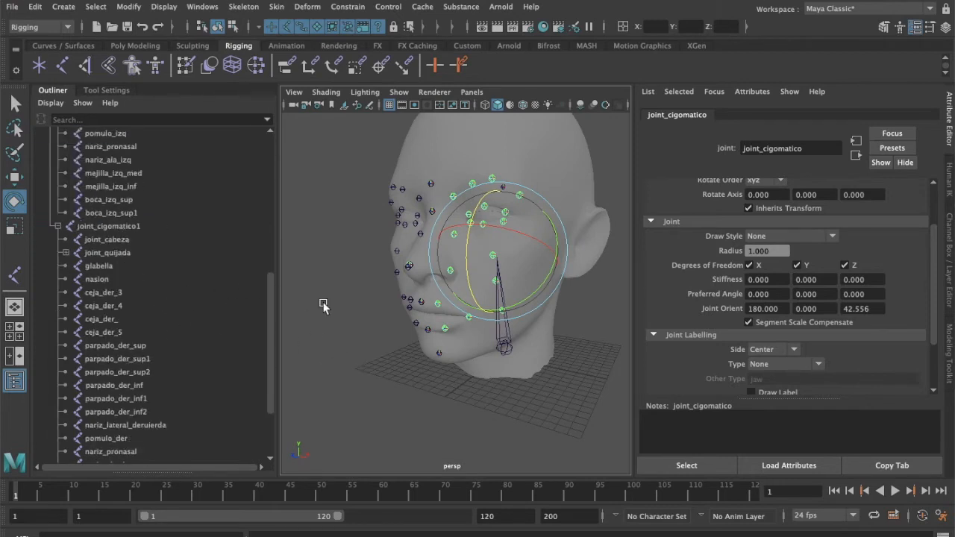
Examine the mirrored facial joints around the head from several angles, with the channel values of joint_cigomatico displayed instead of its attributes.
alt+drag(379, 336, 303, 345)
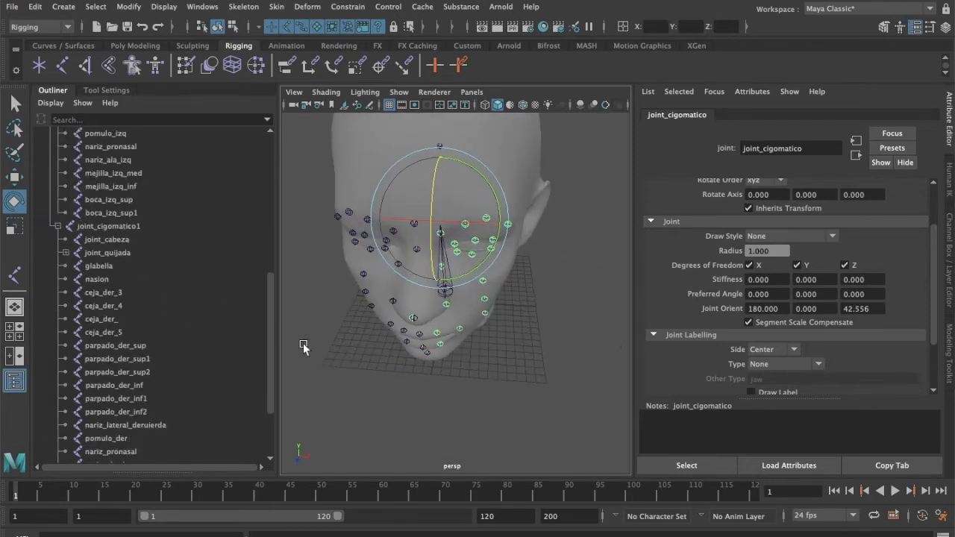
alt+drag(429, 398, 356, 370)
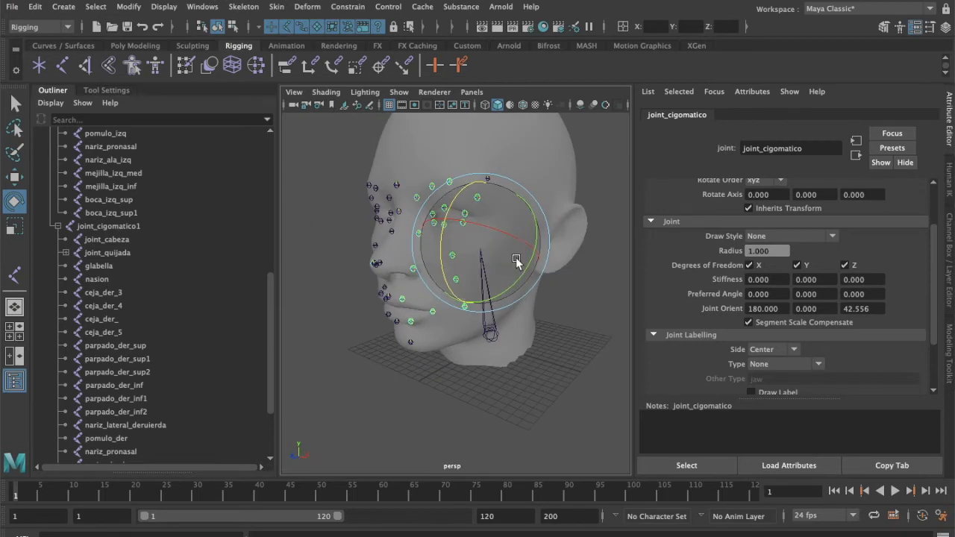
alt+drag(481, 380, 517, 378)
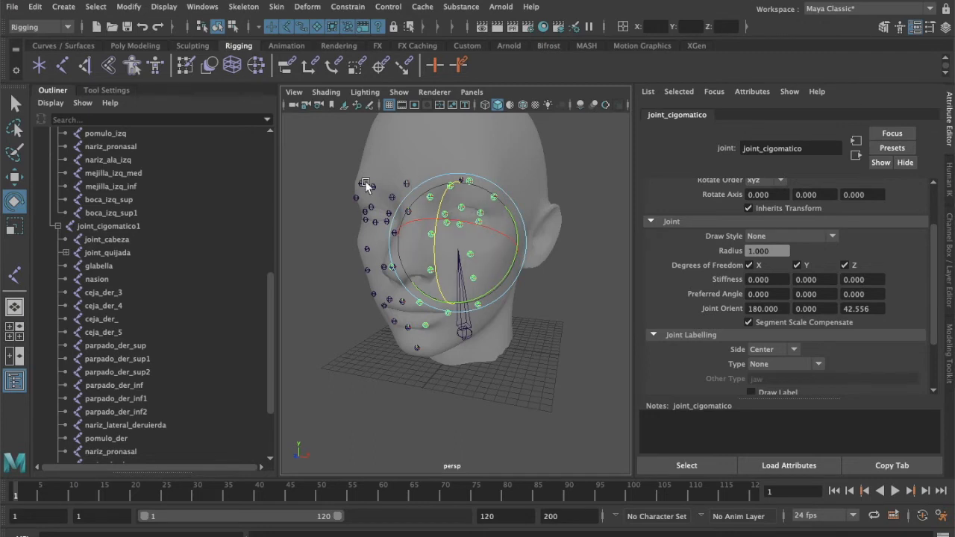
click(950, 249)
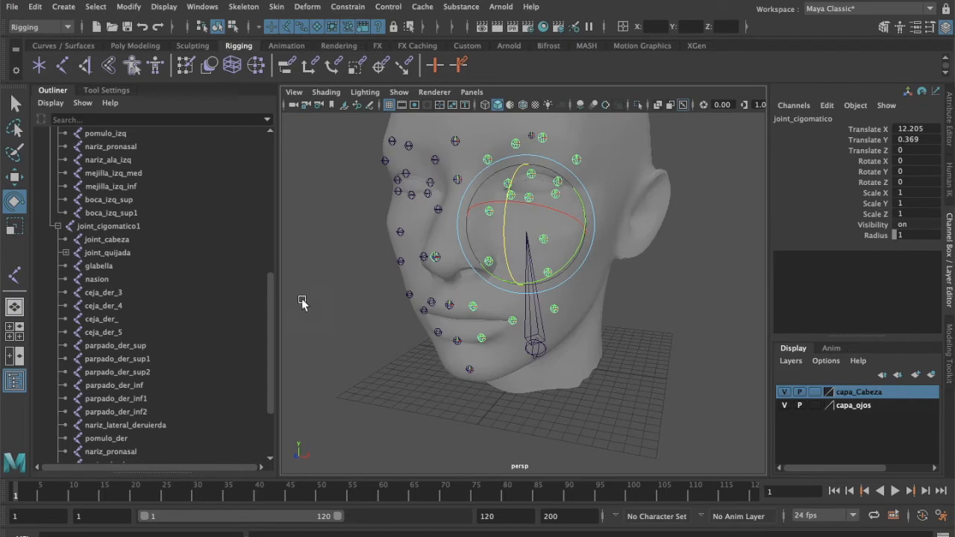
scroll(270, 374, down, 3)
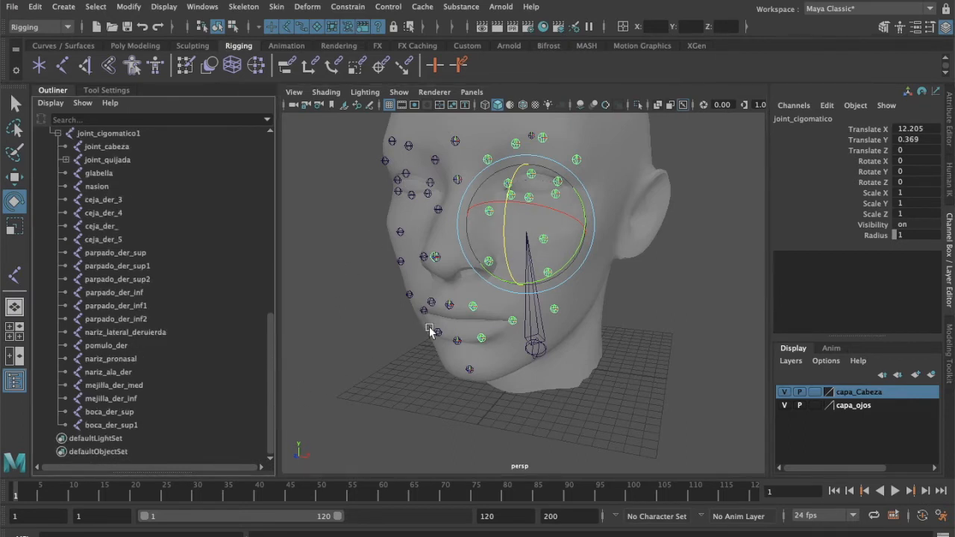
mouse_move(496, 400)
alt+mouse_down()
mouse_move(550, 411)
mouse_move(485, 396)
alt+mouse_up()
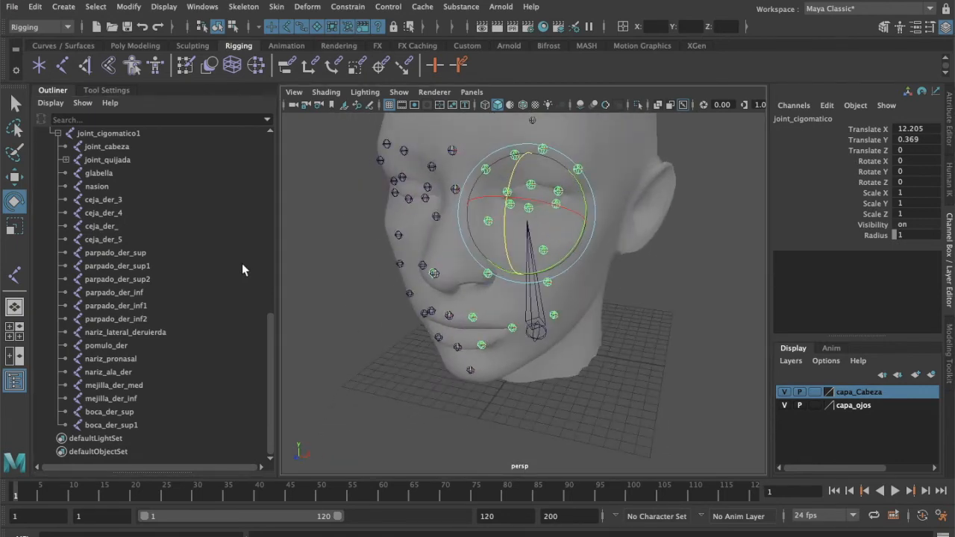
Reparent all children of joint_cigomatico1, from joint_cabeza through boca_der_sup1, under the original joint_cigomatico.
scroll(242, 264, up, 3)
click(128, 239)
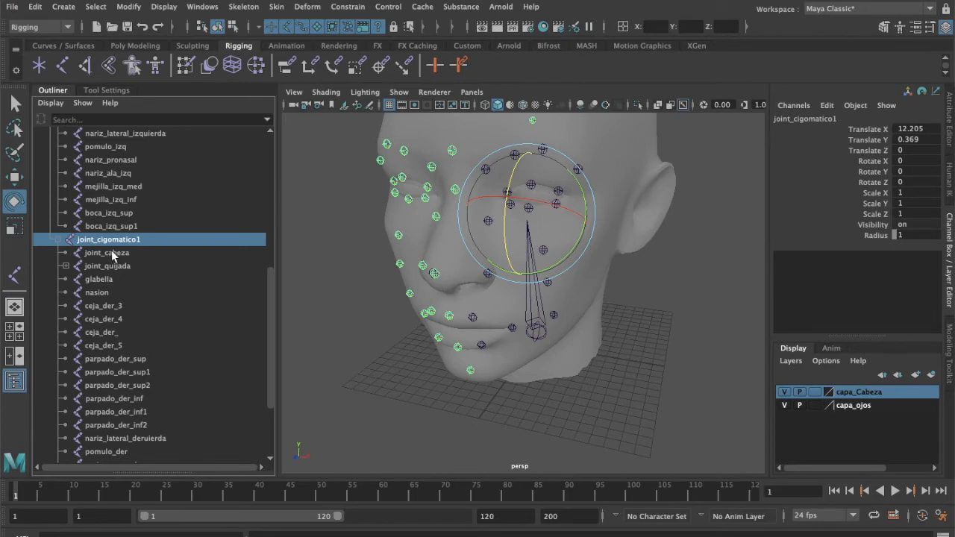
click(121, 253)
scroll(170, 291, down, 3)
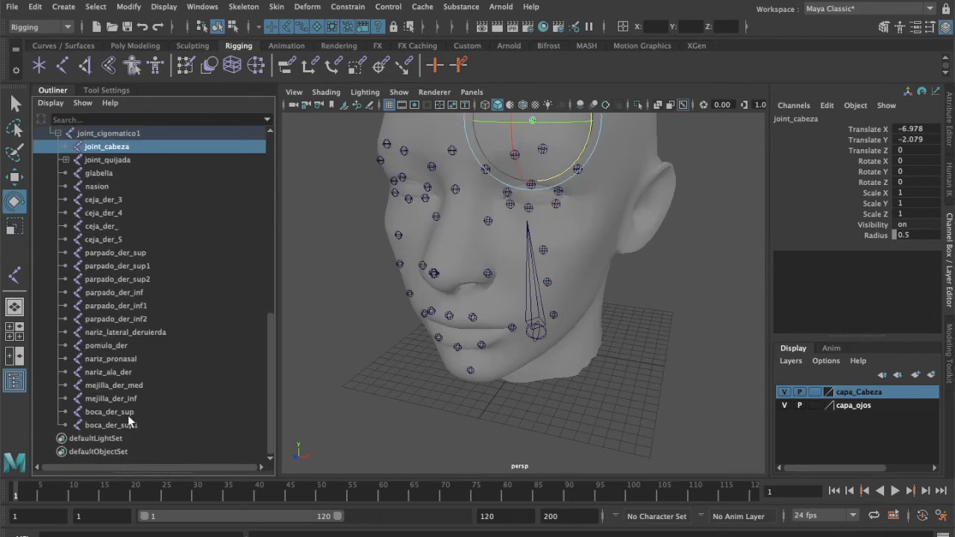
shift+click(128, 424)
scroll(206, 248, up, 5)
drag(123, 363, 153, 188)
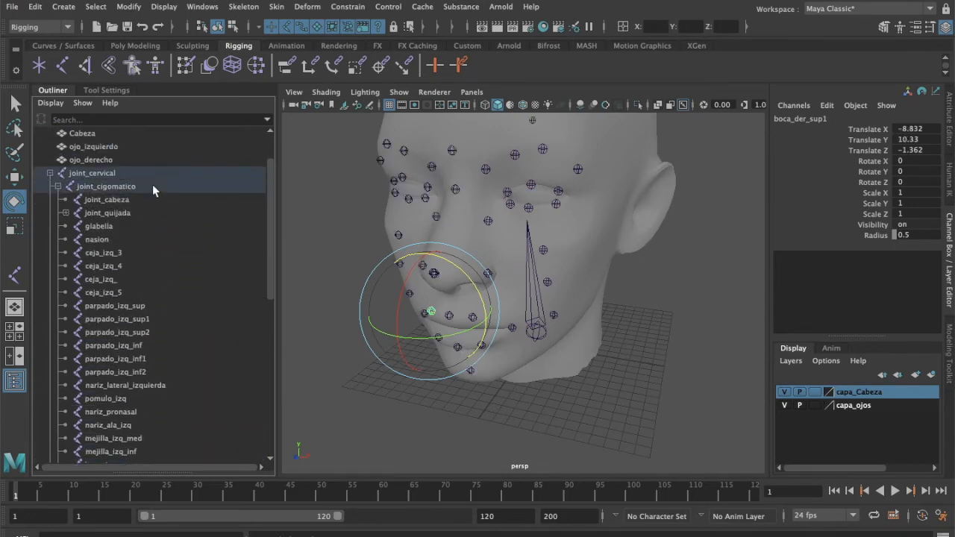
Check the moved joints in the joint_cigomatico hierarchy and delete the emptied joint_cigomatico1.
scroll(293, 292, down, 10)
scroll(405, 341, up, 7)
scroll(186, 322, down, 5)
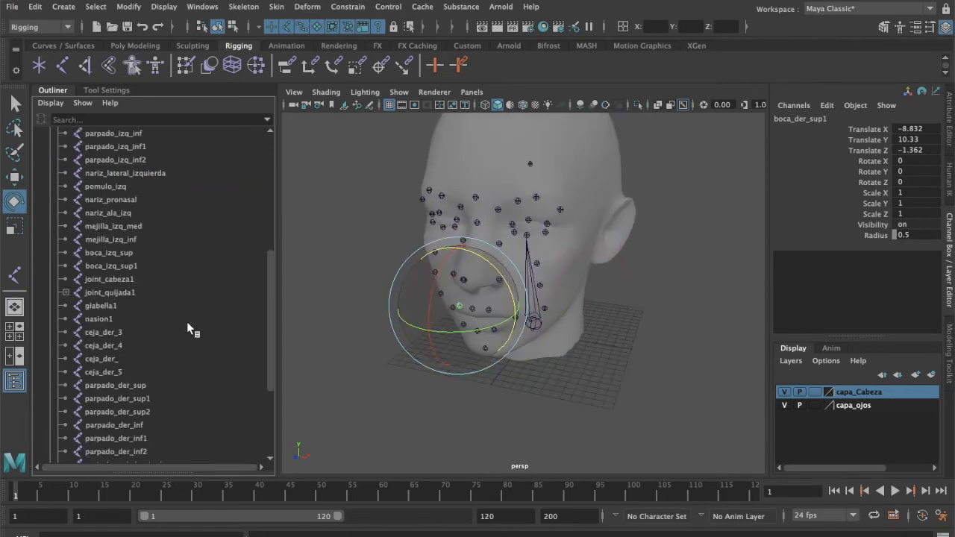
scroll(187, 325, down, 4)
click(123, 424)
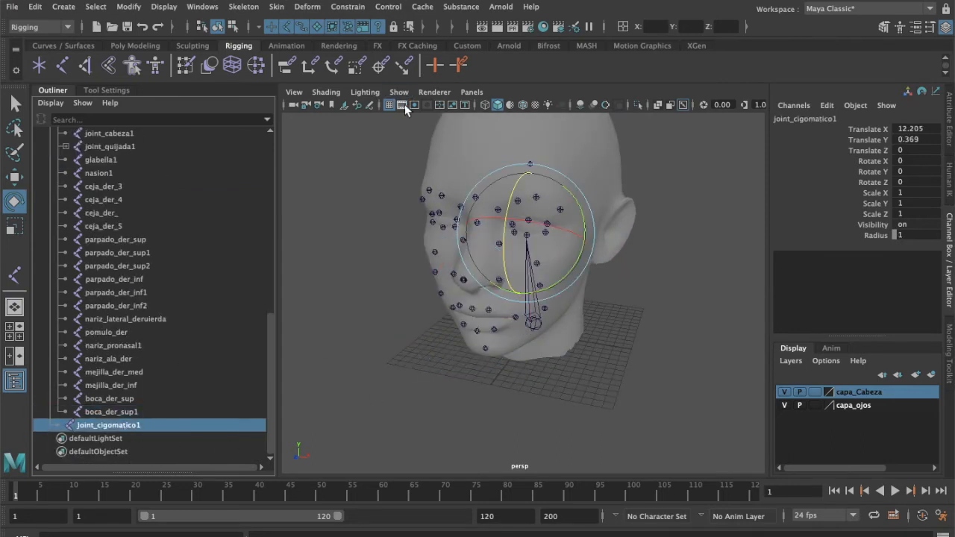
key(Delete)
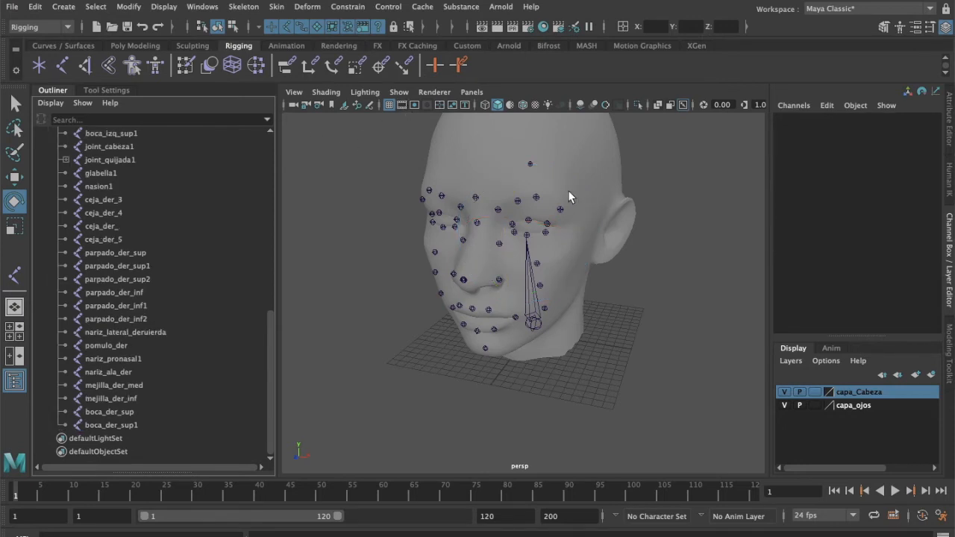
Expand both jaw joints and reparent the children of joint_quijada1, from joint_barbilla through boca_der_inf1, under joint_quijada.
scroll(178, 163, up, 8)
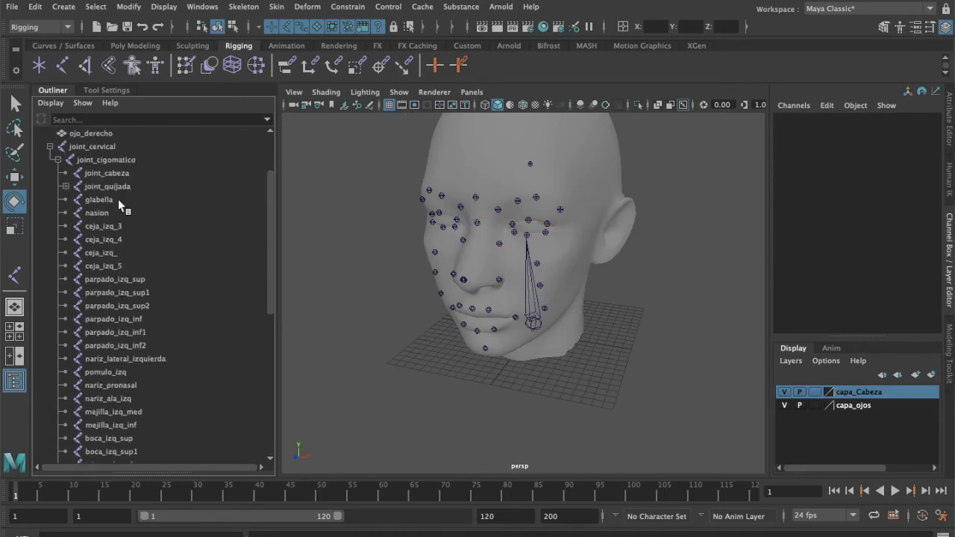
scroll(156, 213, down, 8)
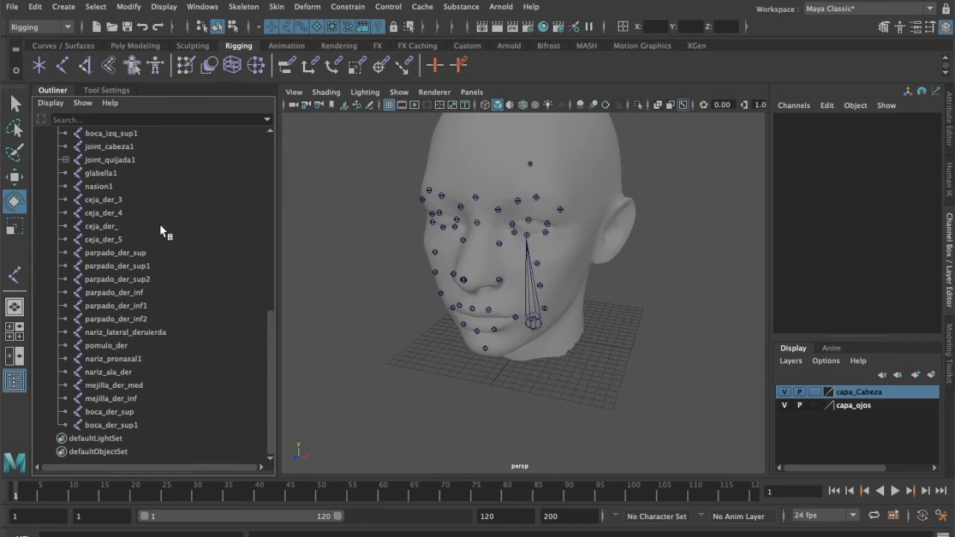
scroll(155, 284, up, 5)
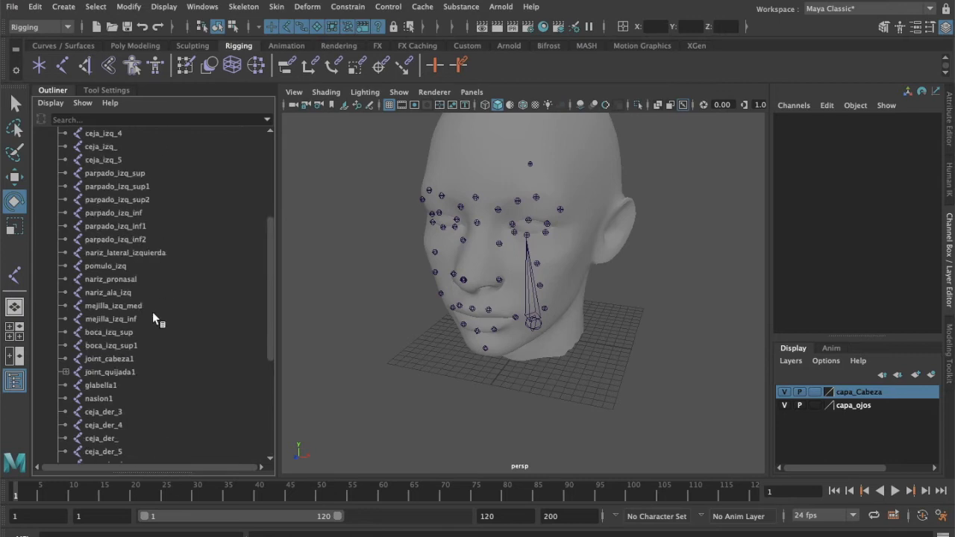
click(65, 372)
click(122, 373)
scroll(188, 326, up, 5)
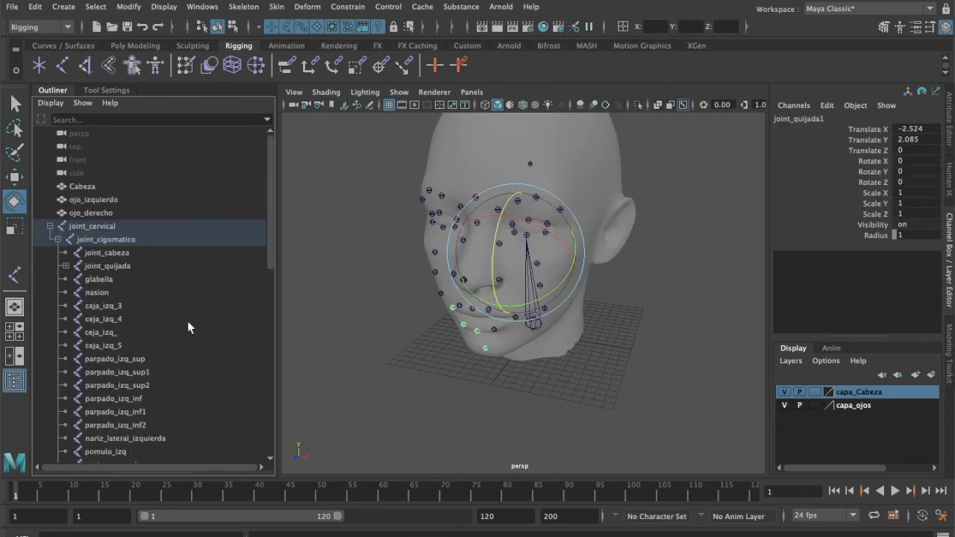
click(66, 266)
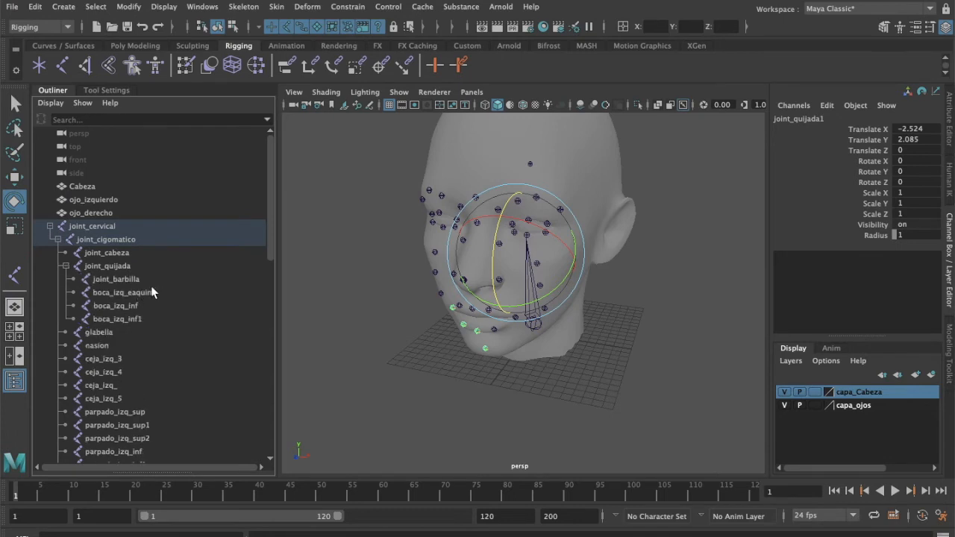
scroll(151, 286, down, 8)
click(134, 306)
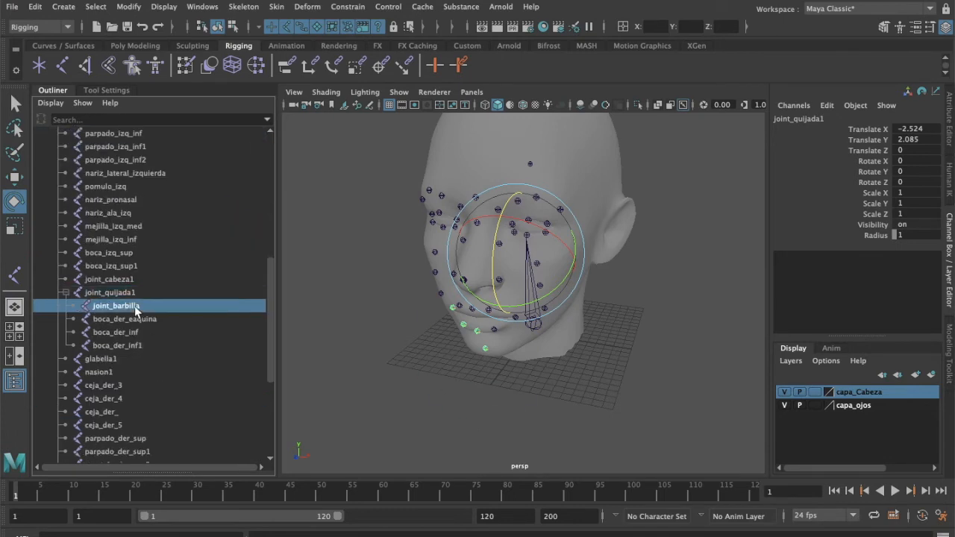
shift+click(127, 346)
drag(118, 310, 147, 226)
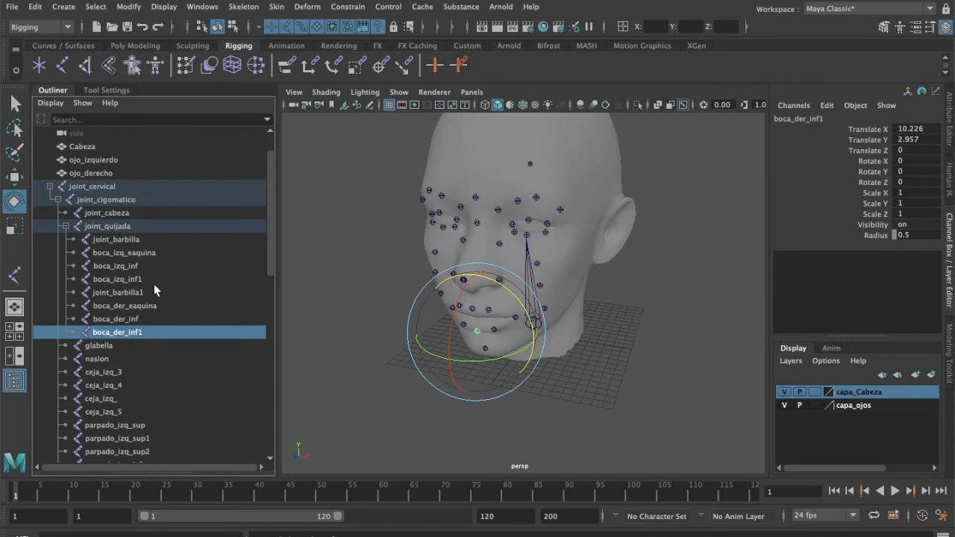
Delete the emptied duplicate jaw joint, joint_quijada1.
scroll(154, 292, down, 10)
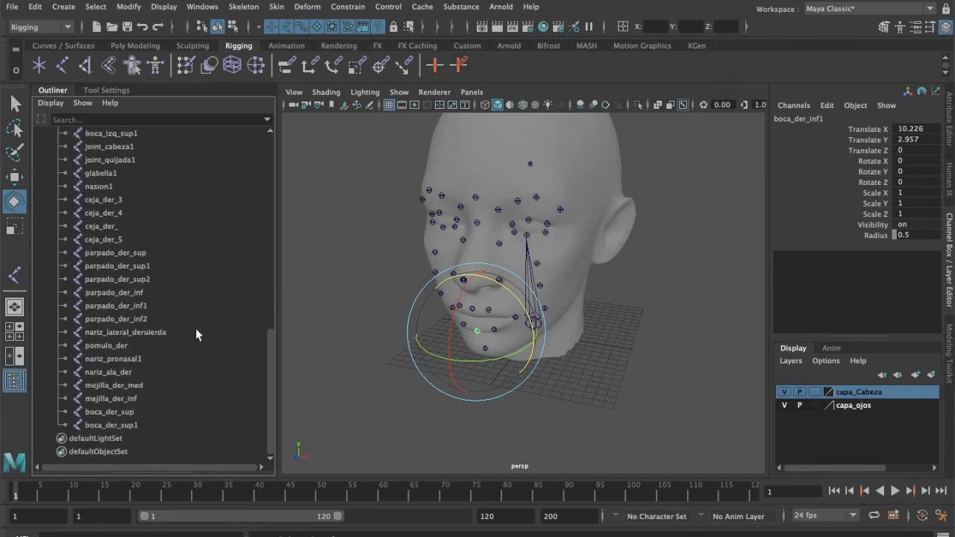
click(119, 159)
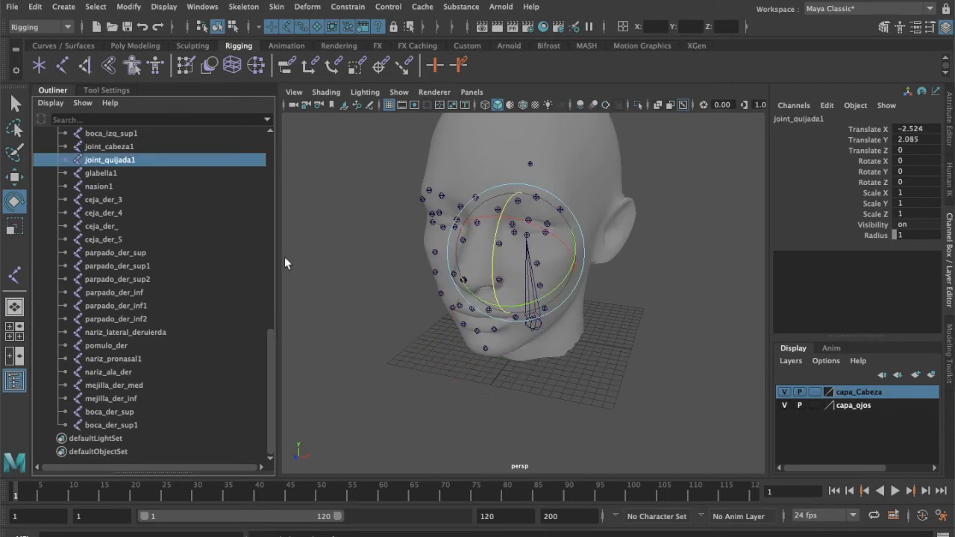
key(Delete)
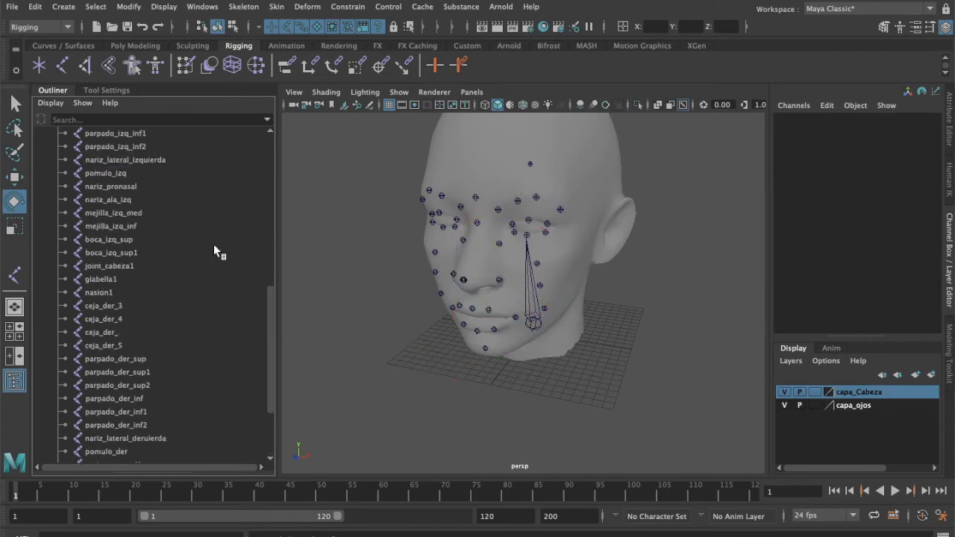
Delete the duplicated central joints boca_izq_inf1 and joint_barbilla1 under joint_quijada, and rename boca_der_inf1 as boca_inf1.
scroll(214, 244, up, 13)
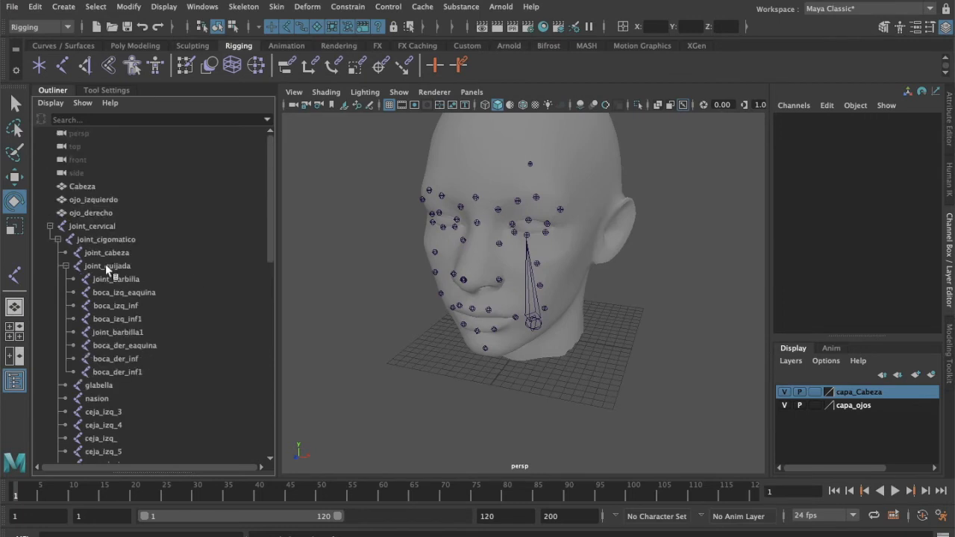
click(88, 226)
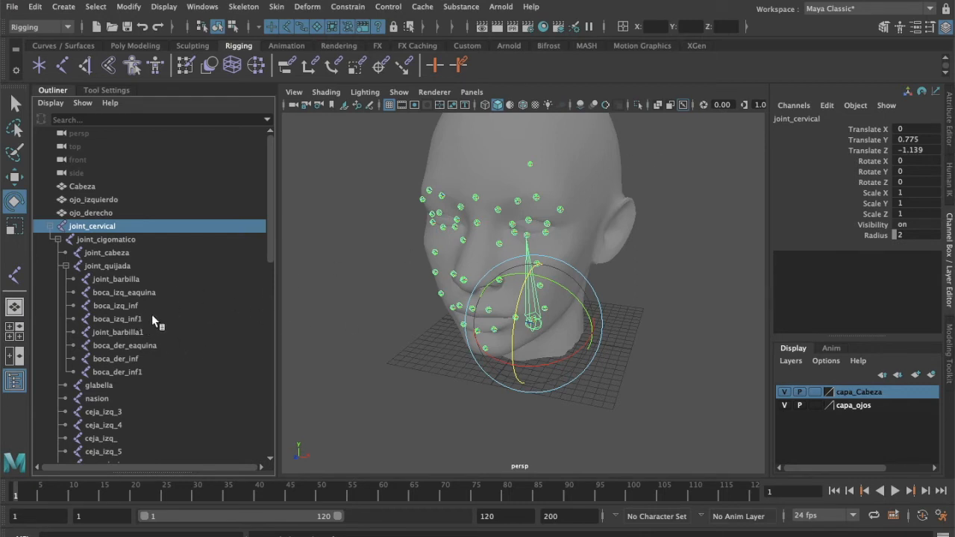
click(120, 319)
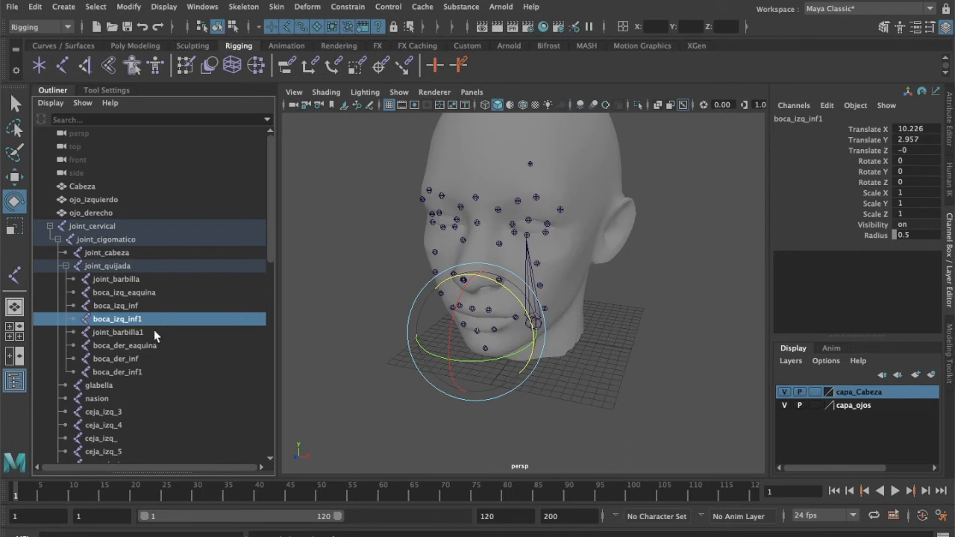
click(146, 332)
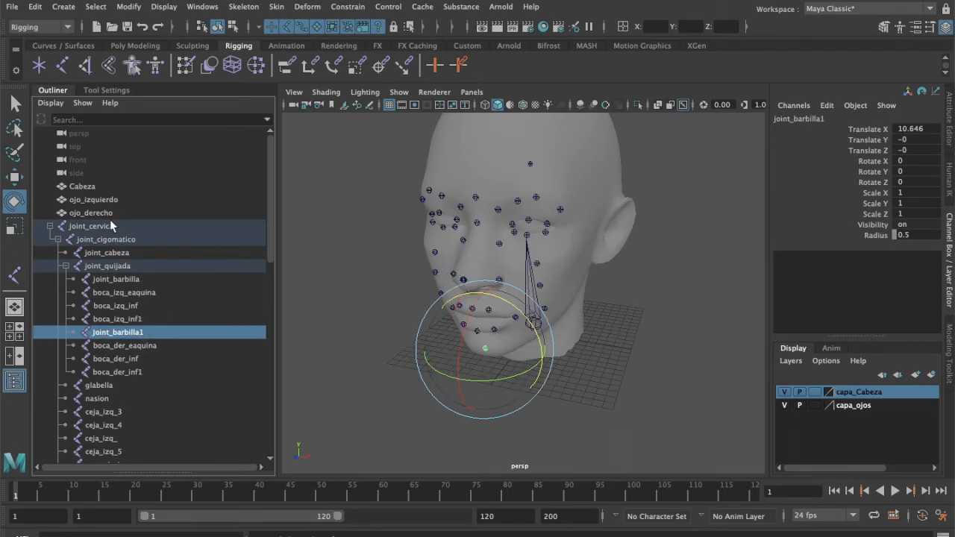
scroll(110, 220, down, 3)
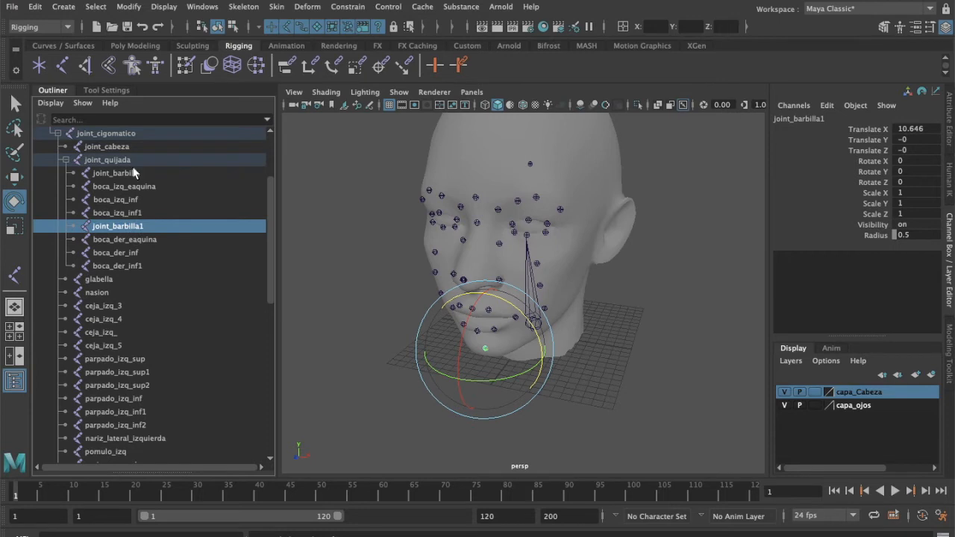
click(132, 214)
key(Delete)
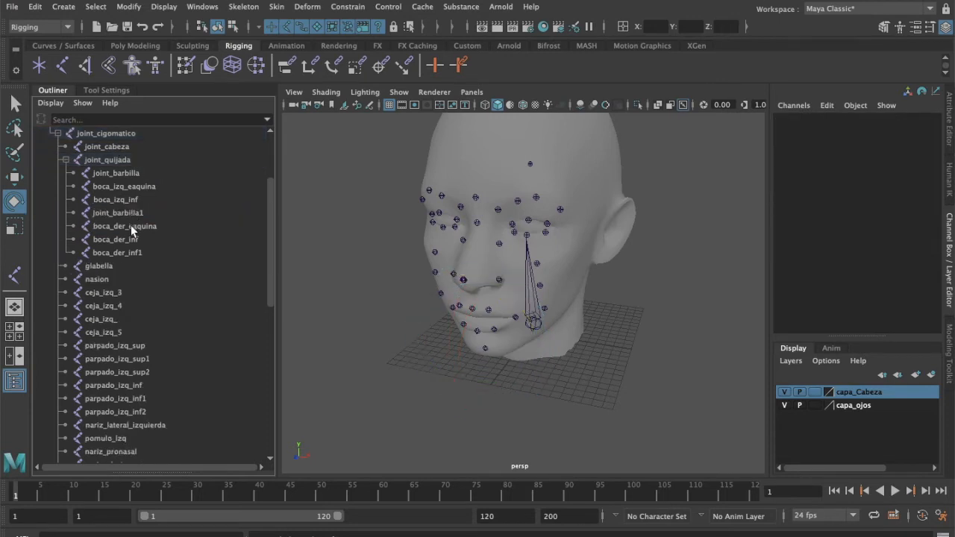
click(129, 213)
key(Delete)
click(130, 239)
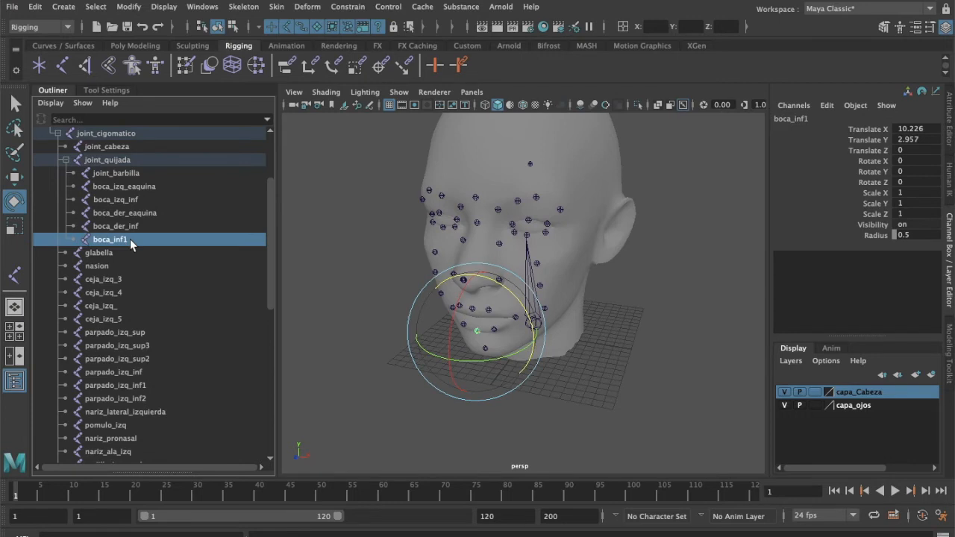
Select glabella, nasion, the ceja_izq joints, parpado_izq_inf1 and boca_izq_sup1 in turn to check their positions on the head.
click(118, 252)
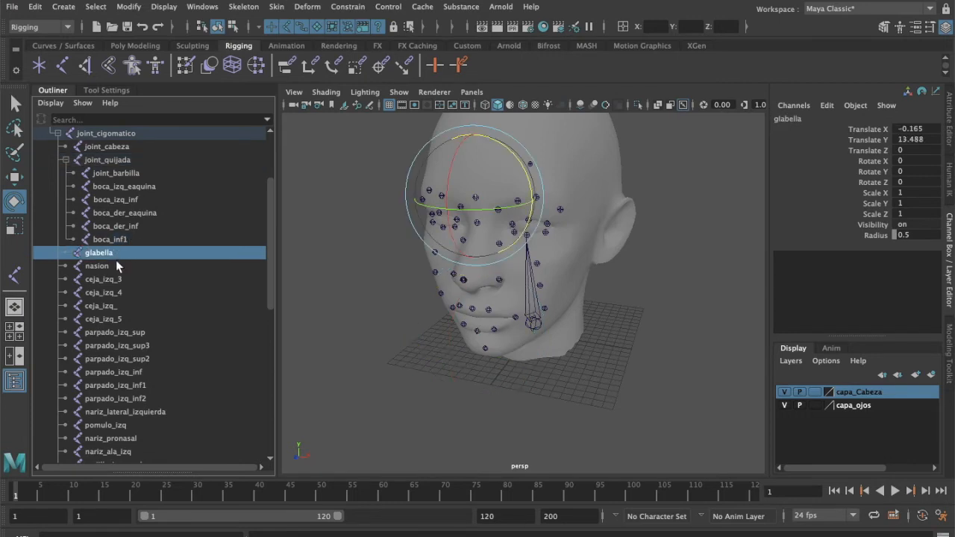
click(122, 266)
click(126, 279)
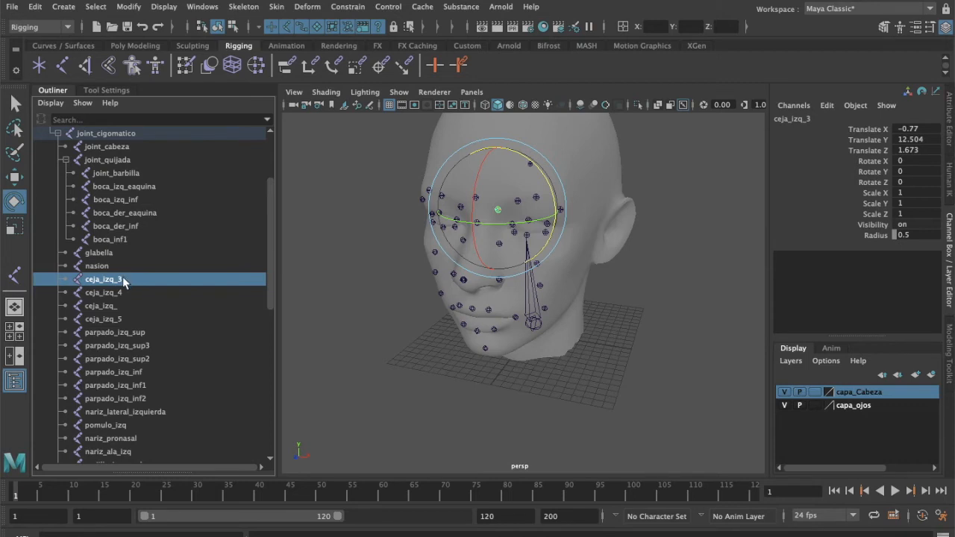
click(128, 292)
click(121, 306)
click(117, 319)
scroll(173, 342, down, 5)
scroll(166, 322, up, 3)
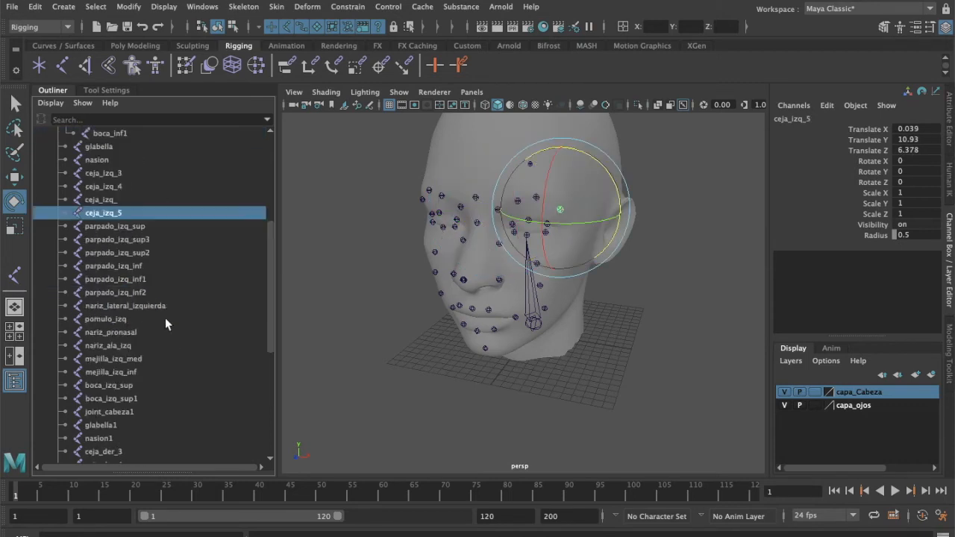
click(144, 282)
scroll(162, 297, up, 3)
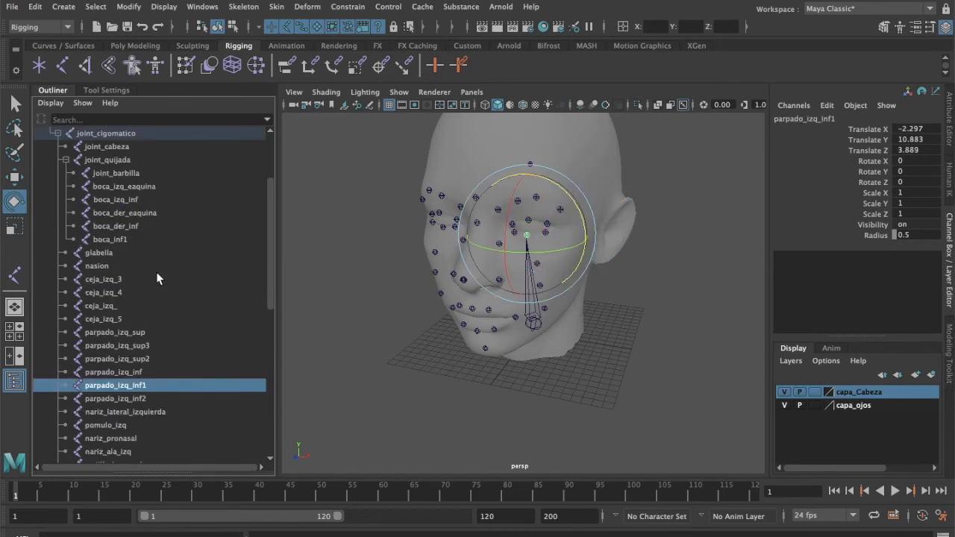
scroll(139, 347, down, 3)
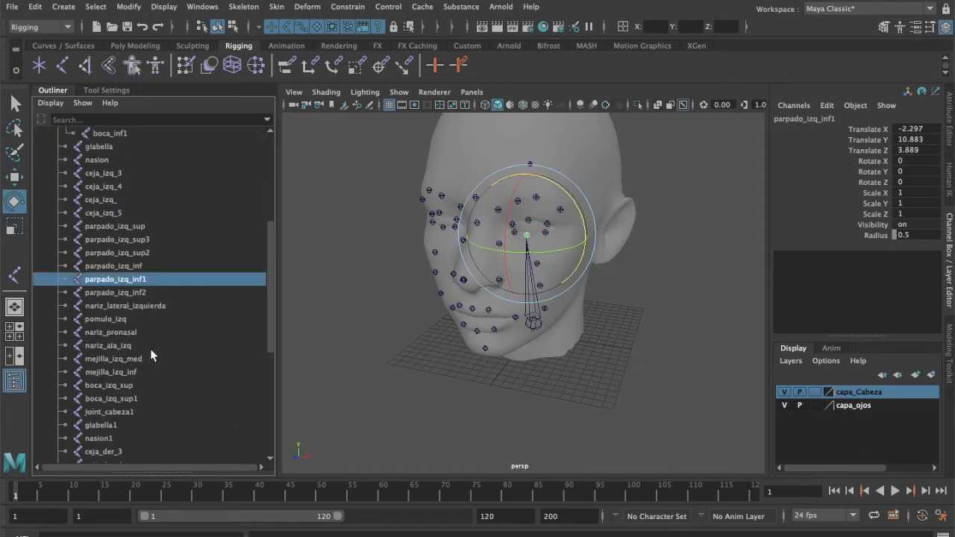
click(149, 399)
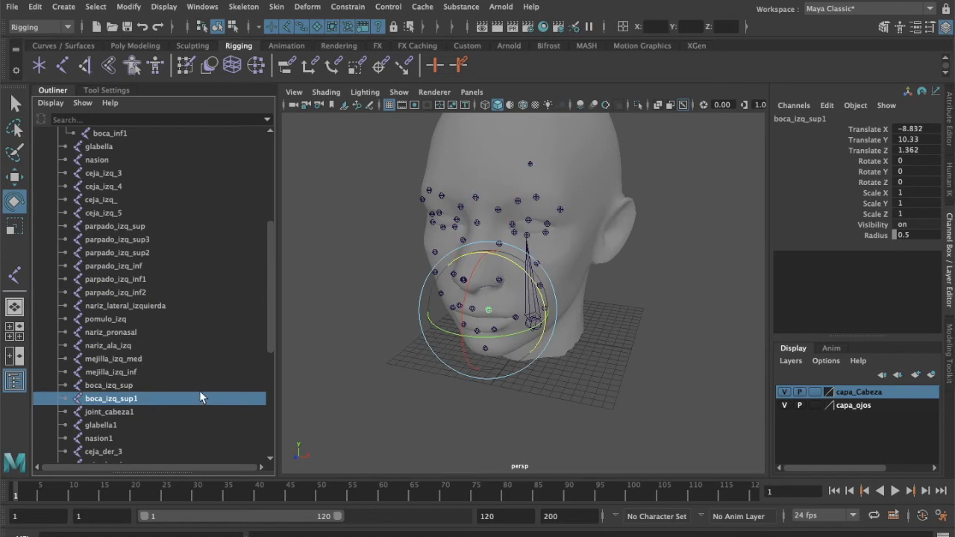
Compare the overlapping upper-mouth joints boca_izq_sup and boca_izq_sup1, and delete boca_izq_sup.
scroll(202, 391, down, 3)
key(q)
click(463, 282)
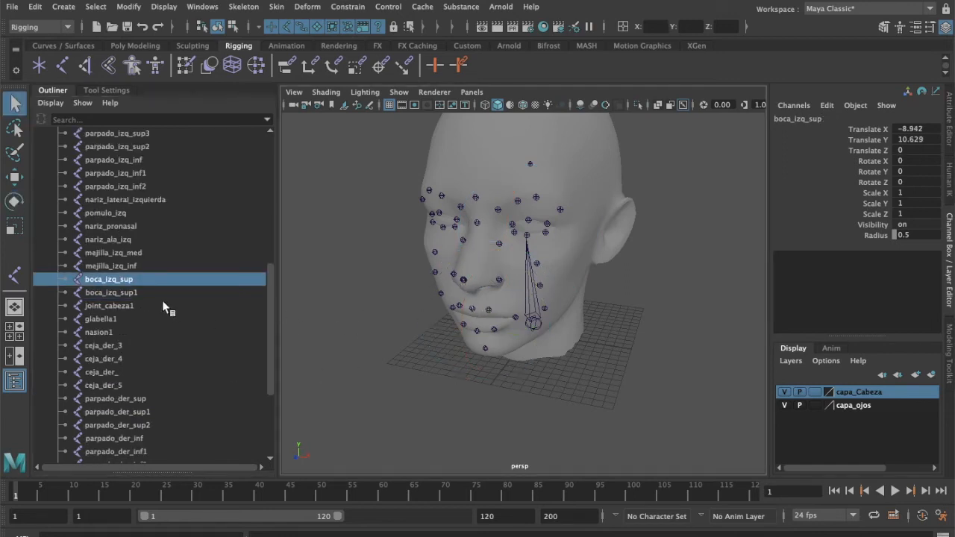
click(138, 294)
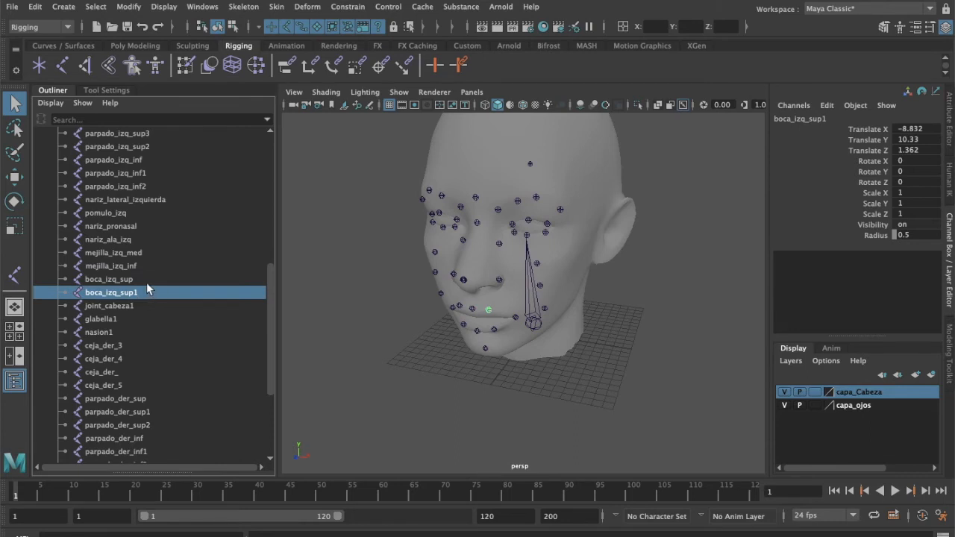
click(147, 283)
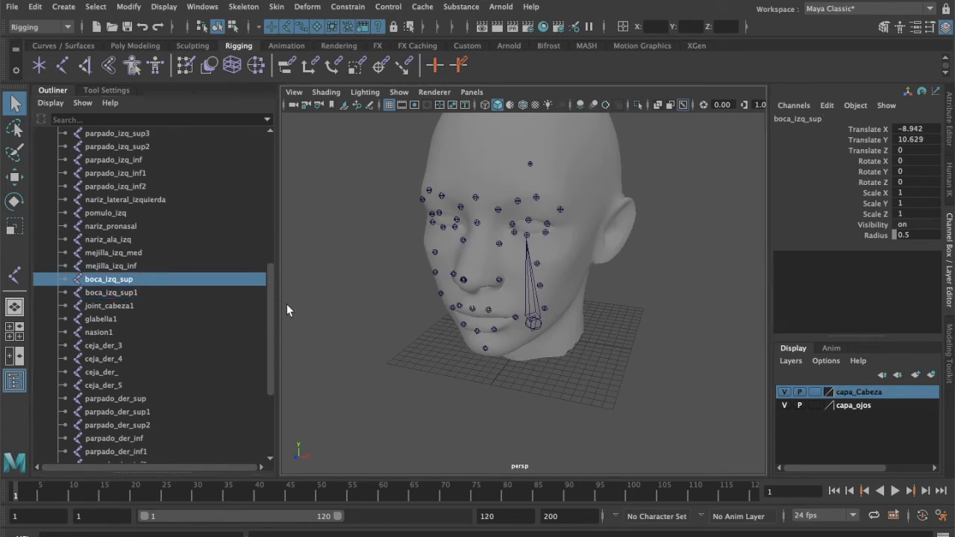
key(Delete)
Delete the overlapping duplicate central joints at the nose tip, nasion, glabella and head, keeping one joint at each spot.
click(463, 282)
key(Delete)
click(477, 224)
key(Delete)
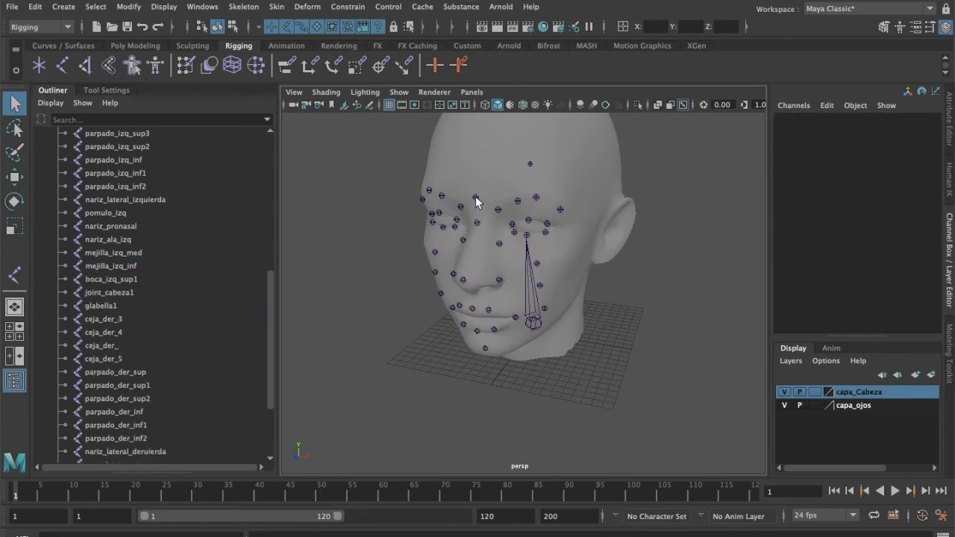
click(475, 197)
key(Delete)
click(529, 164)
key(Delete)
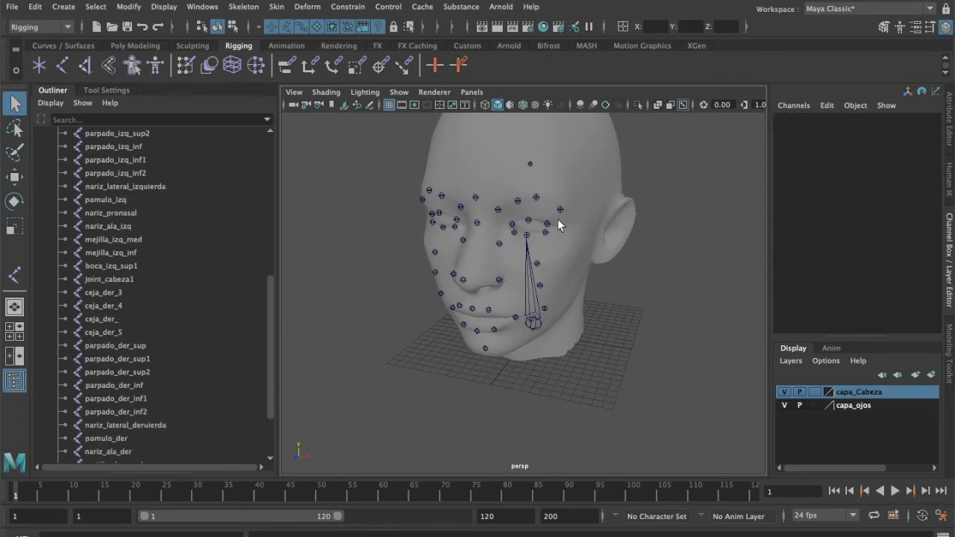
Test-rotate joint_cigomatico to check that the facial joints follow it, undoing each rotation.
alt+drag(482, 307, 390, 338)
alt+drag(531, 363, 548, 380)
scroll(127, 276, up, 8)
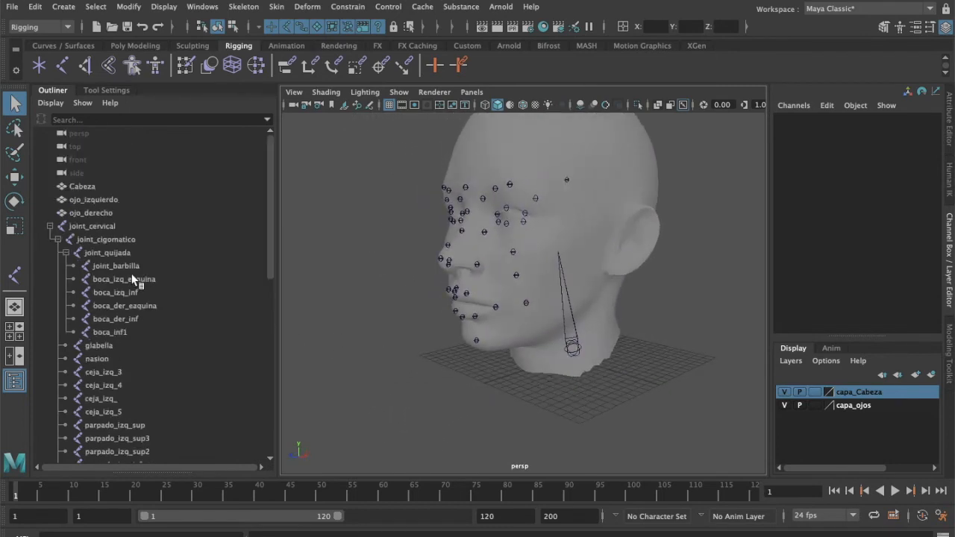
click(109, 253)
alt+drag(464, 395, 482, 383)
click(112, 239)
key(e)
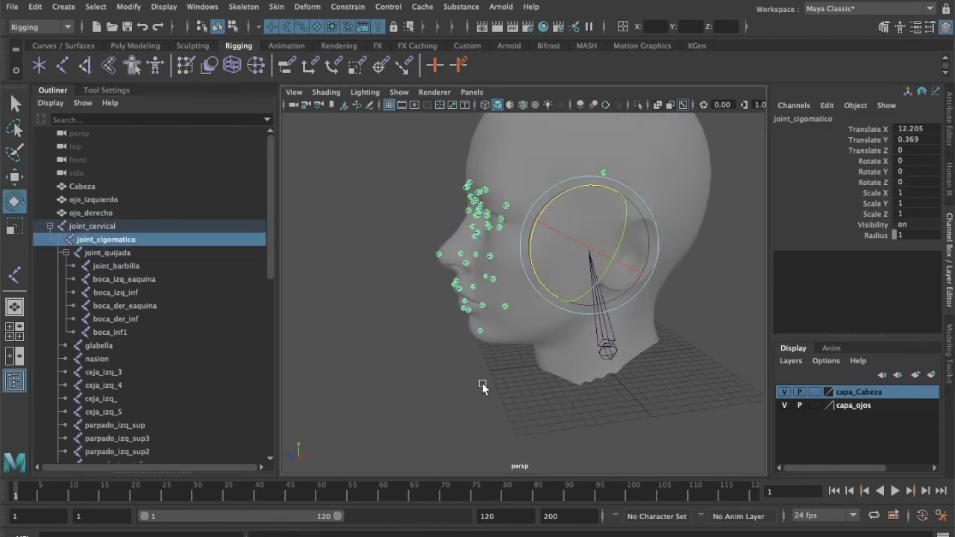
mouse_move(537, 221)
mouse_down()
mouse_move(556, 194)
mouse_move(537, 215)
mouse_up()
key(ctrl+z)
drag(587, 195, 576, 179)
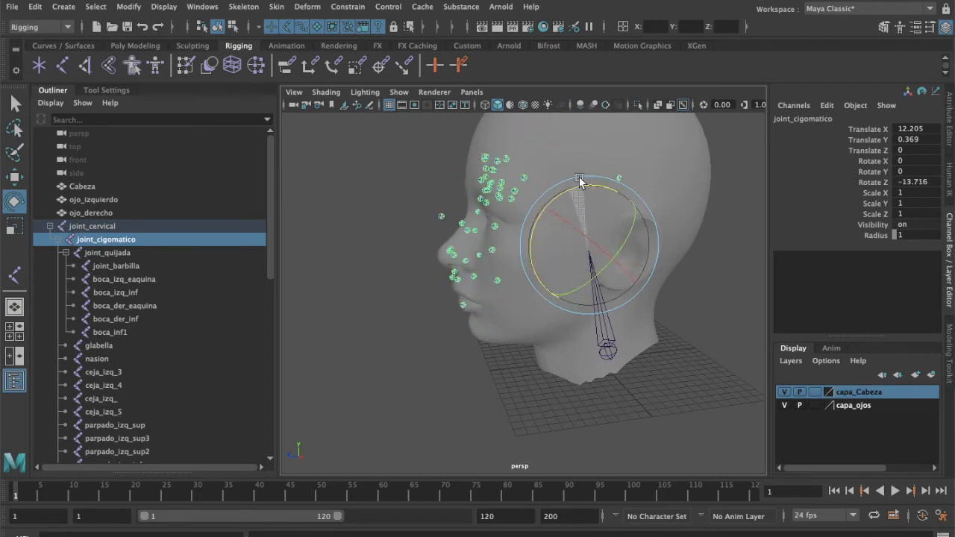
key(ctrl+z)
Test-rotate joint_quijada to check that the chin and lower-mouth joints follow it, undo the rotation and clear the selection.
click(99, 255)
drag(509, 241, 505, 246)
key(ctrl+z)
alt+drag(397, 354, 568, 385)
click(561, 385)
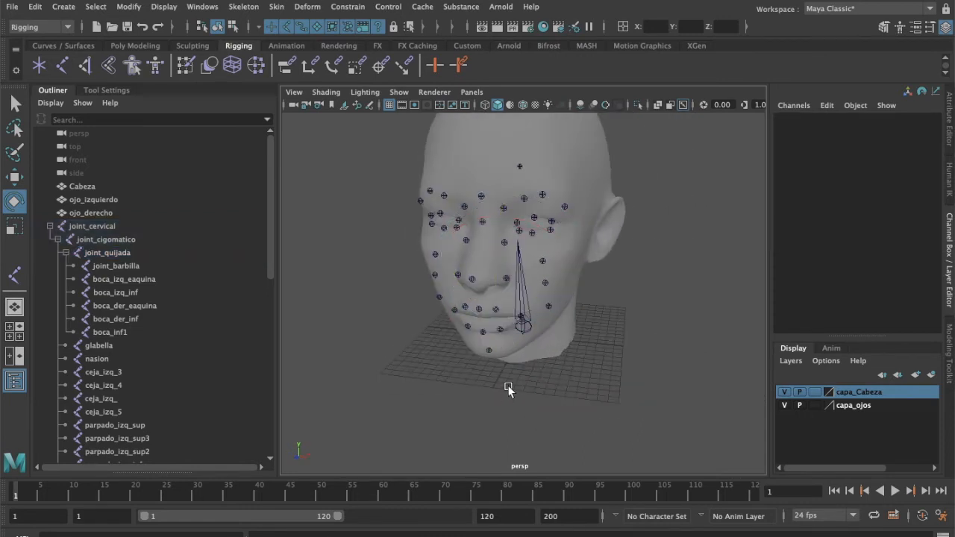
Bind the Cabeza mesh to the joint_cervical skeleton with Bind Skin and clear the selection.
alt+drag(509, 388, 512, 386)
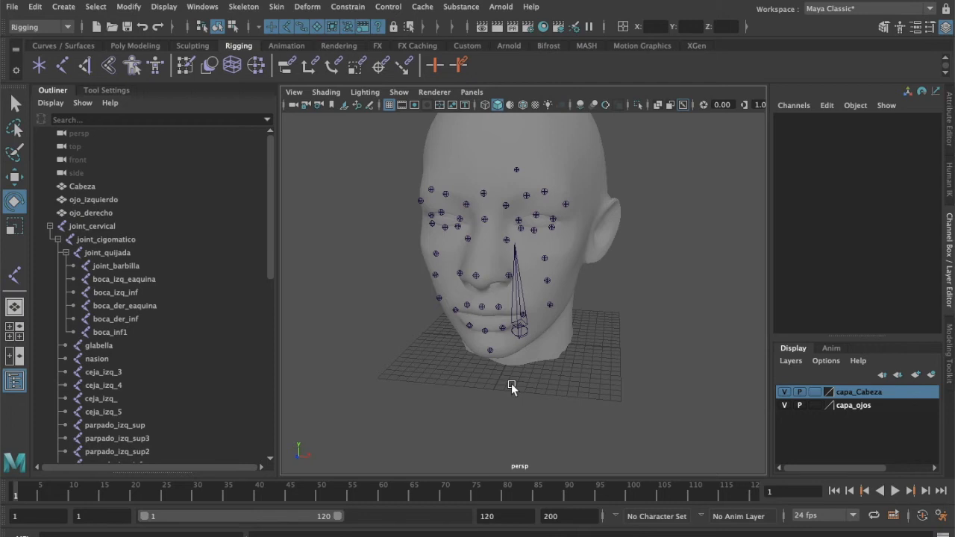
alt+drag(548, 206, 513, 212)
alt+drag(572, 303, 603, 335)
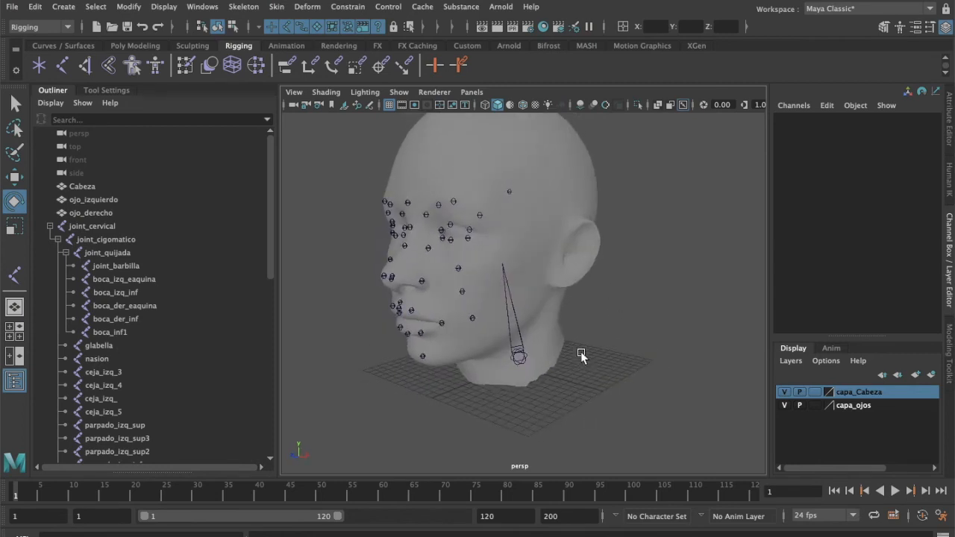
alt+drag(526, 363, 593, 379)
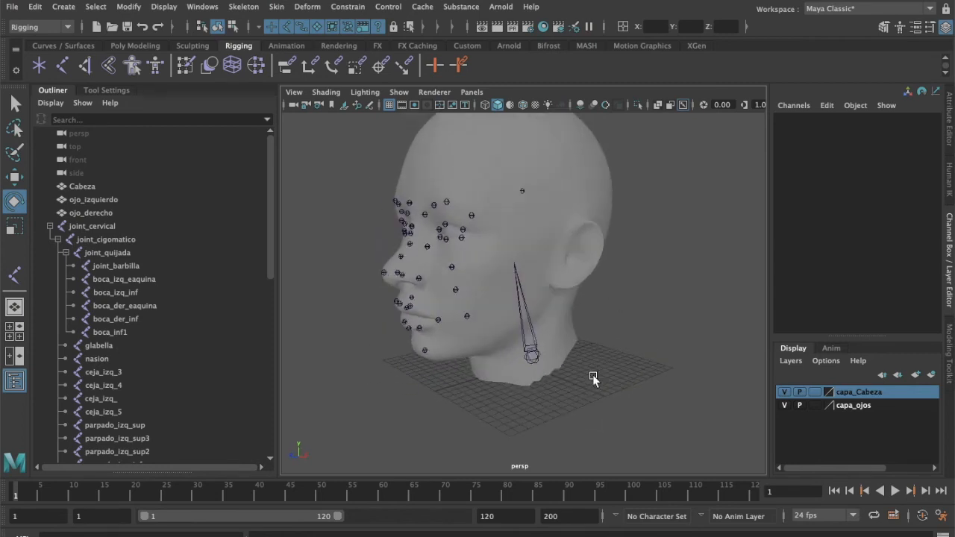
click(534, 357)
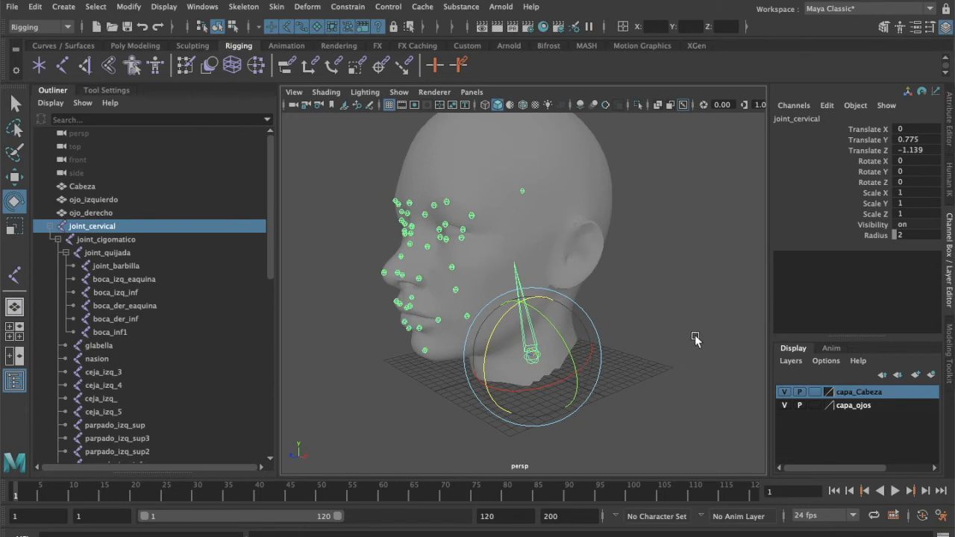
shift+click(597, 182)
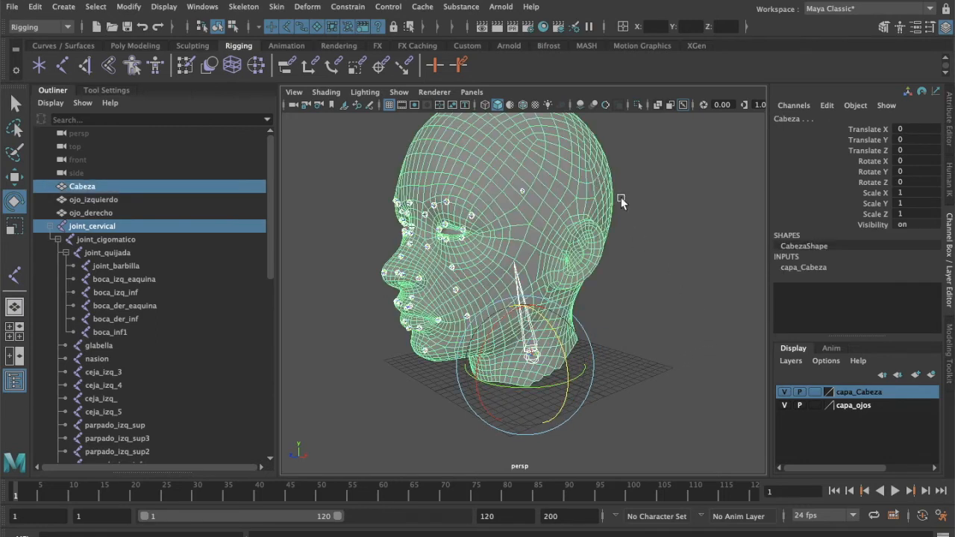
click(278, 7)
click(279, 9)
click(278, 7)
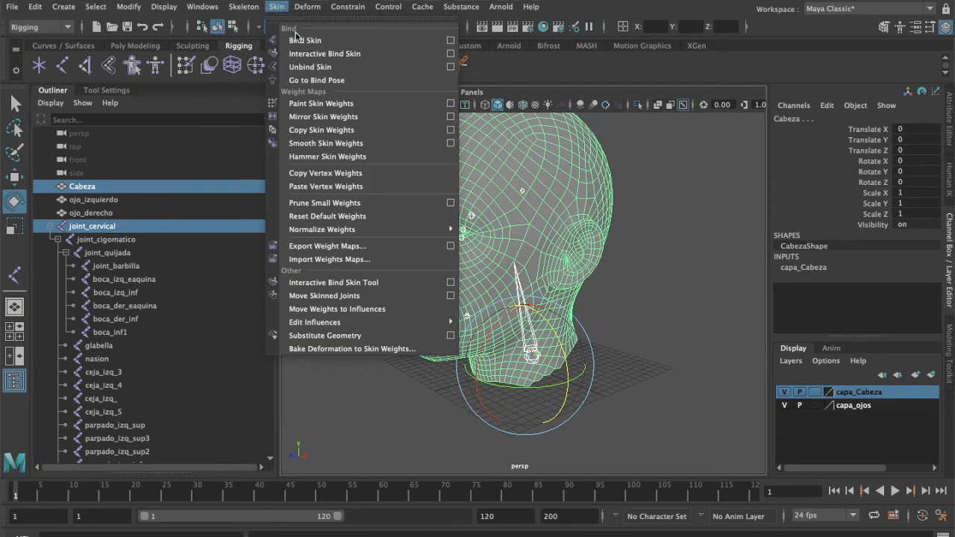
click(299, 42)
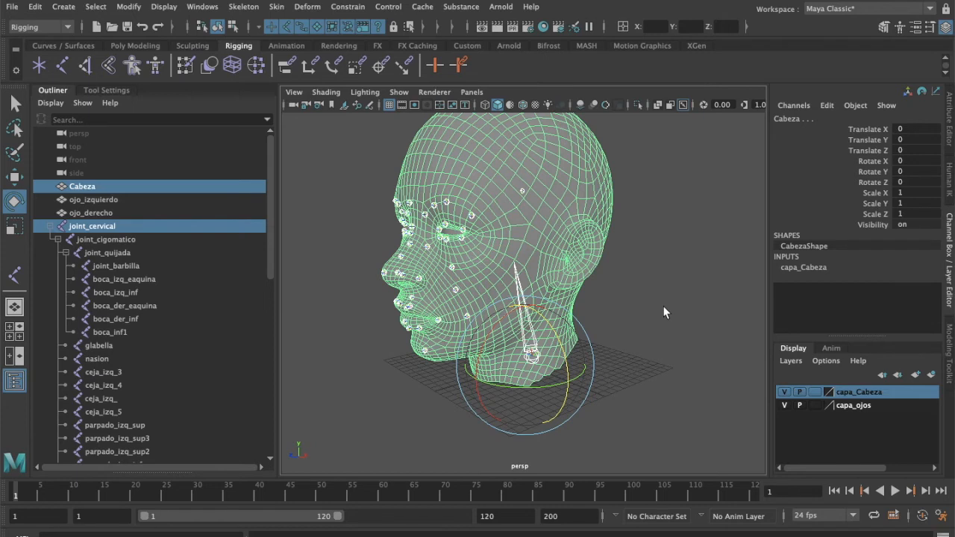
click(663, 312)
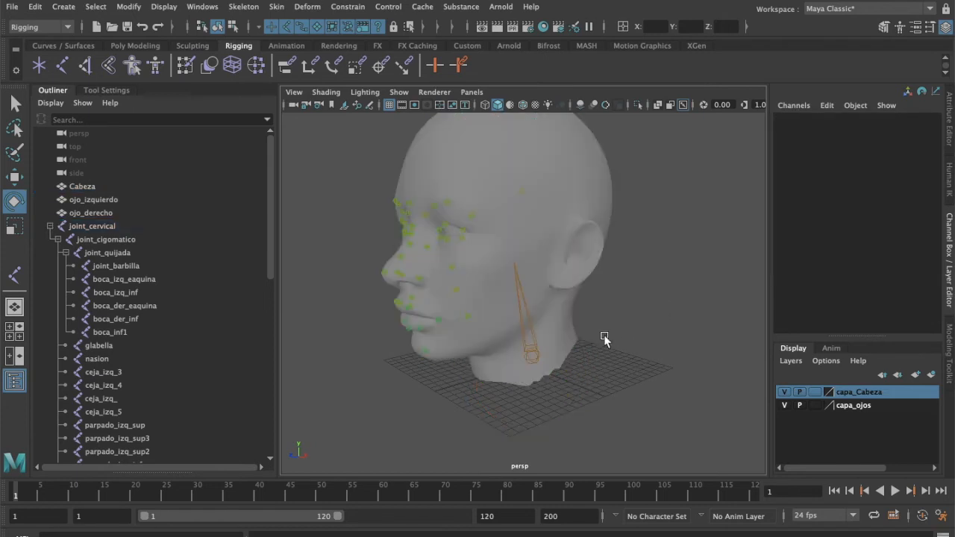
Test-rotate joint_cervical to check how the bound head follows, undo the rotation and clear the selection.
click(532, 354)
mouse_move(494, 351)
mouse_down()
mouse_move(497, 329)
mouse_move(489, 390)
mouse_move(511, 329)
mouse_move(505, 377)
mouse_move(509, 343)
mouse_move(503, 370)
mouse_move(497, 332)
mouse_move(506, 345)
mouse_move(496, 350)
mouse_up()
key(ctrl+z)
key(ctrl+z)
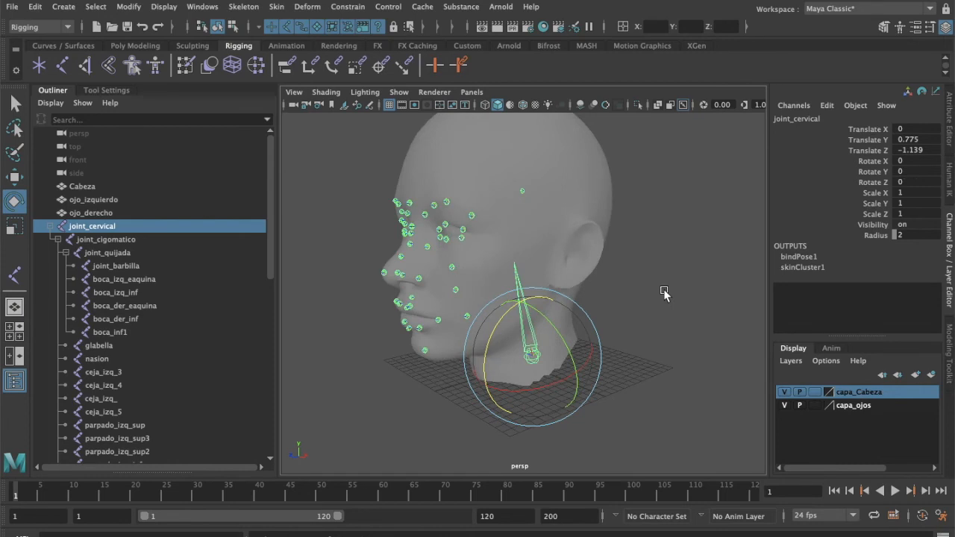
click(665, 302)
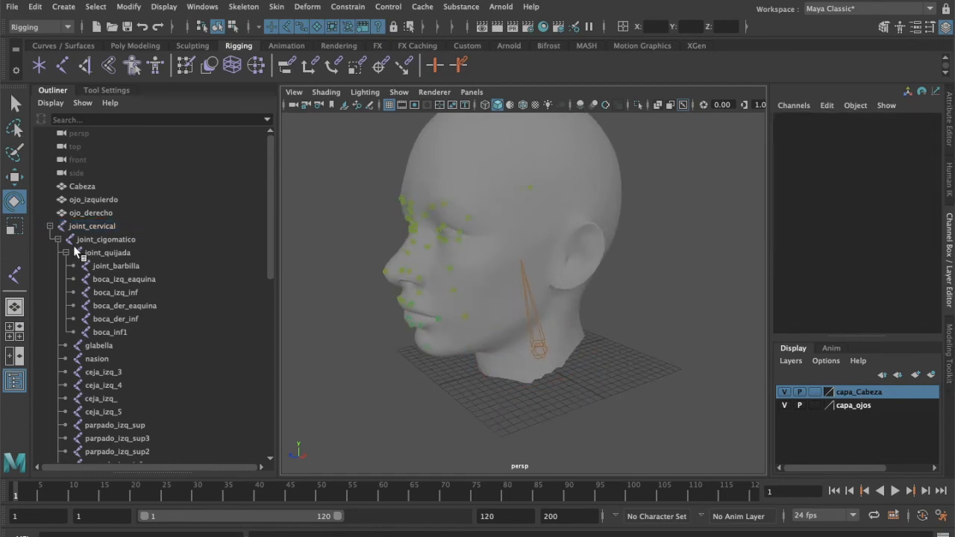
Test-rotate joint_quijada to check how the jaw deforms the bound head, and undo the rotation.
click(110, 254)
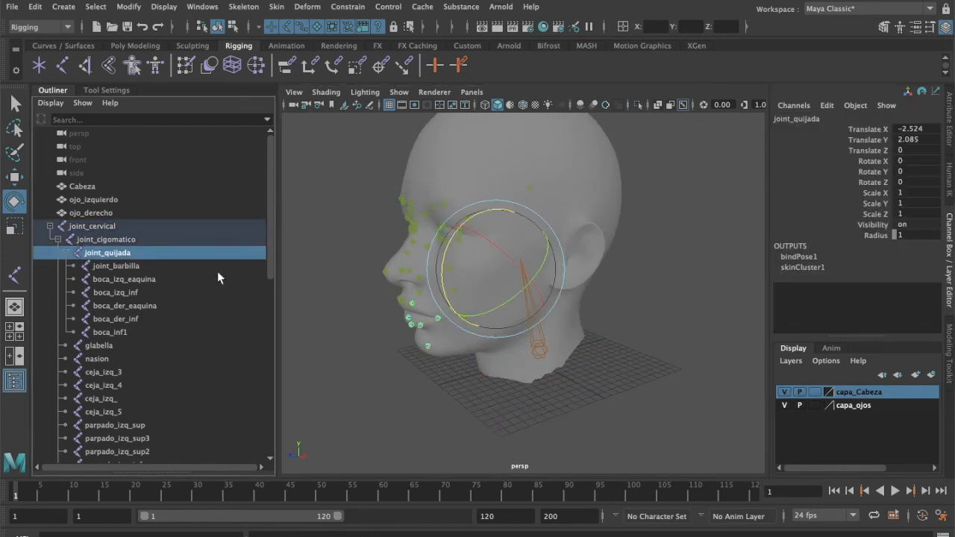
alt+drag(479, 362, 457, 258)
key(ctrl+z)
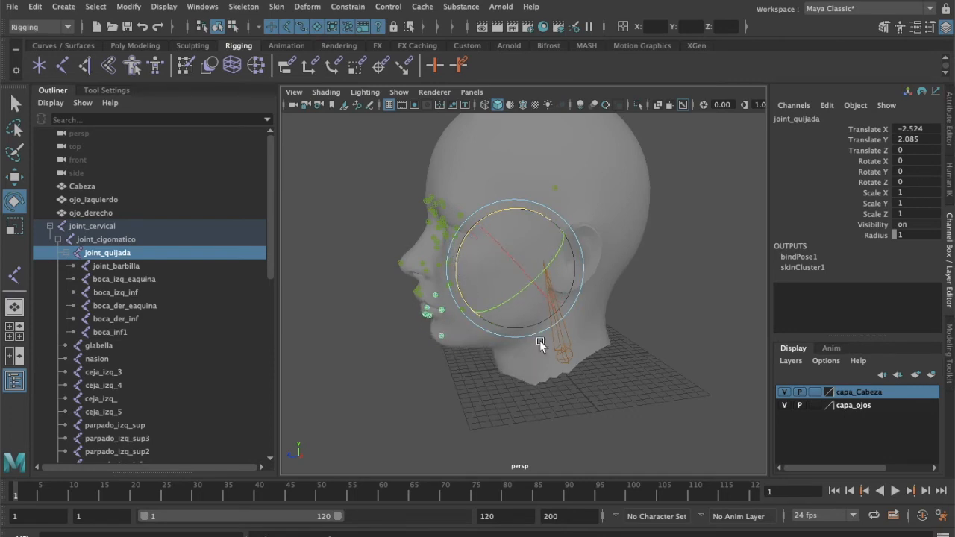
Parent both eye meshes, ojo_izquierdo and ojo_derecho, under joint_cervical.
click(105, 200)
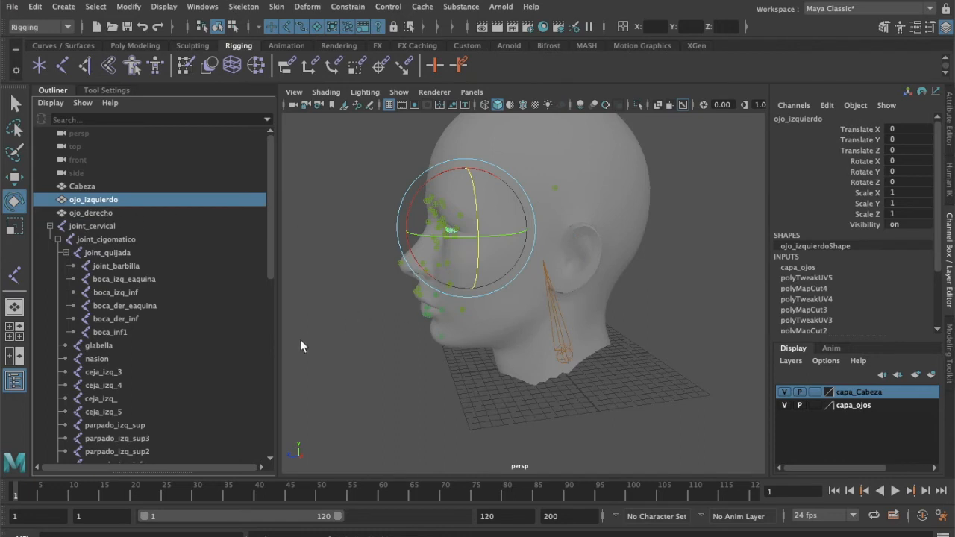
alt+drag(432, 371, 522, 374)
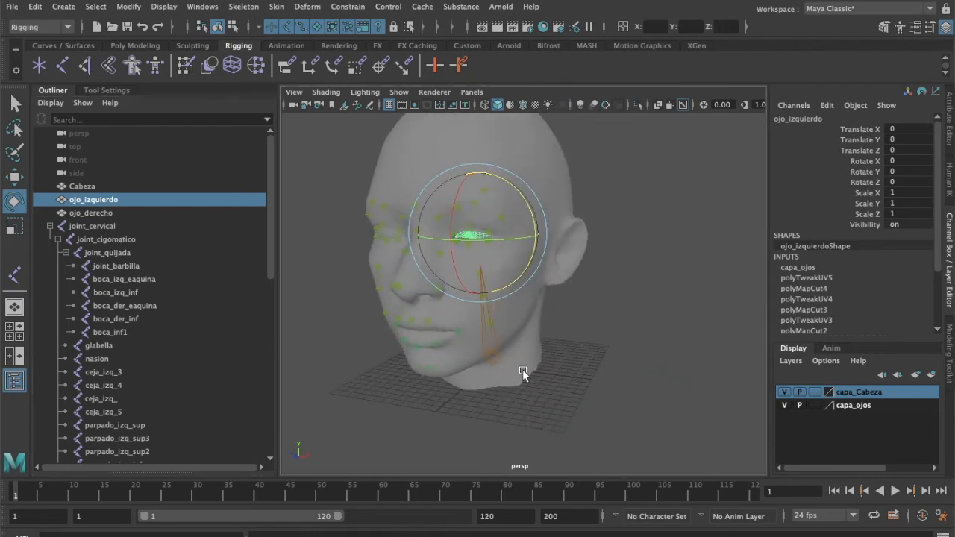
alt+middle_drag(361, 376, 403, 375)
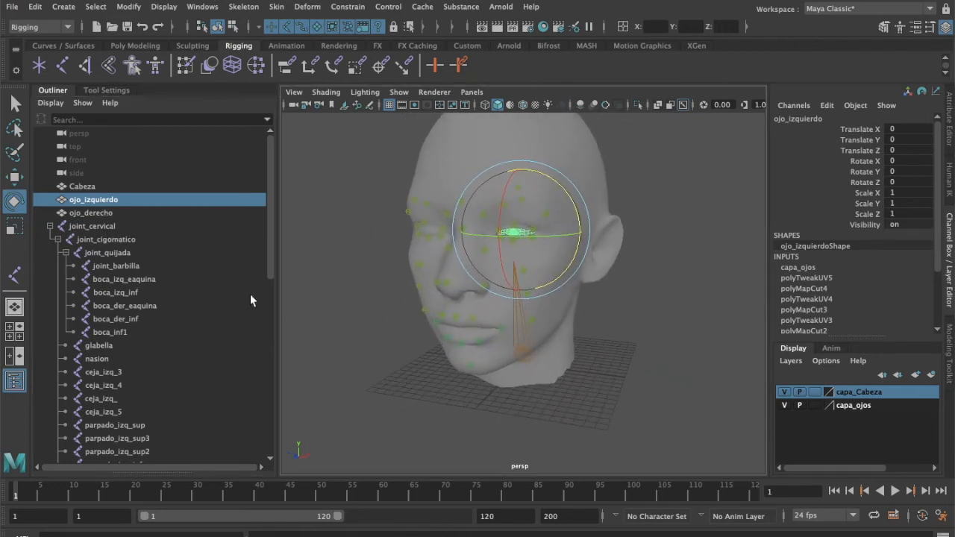
shift+click(105, 214)
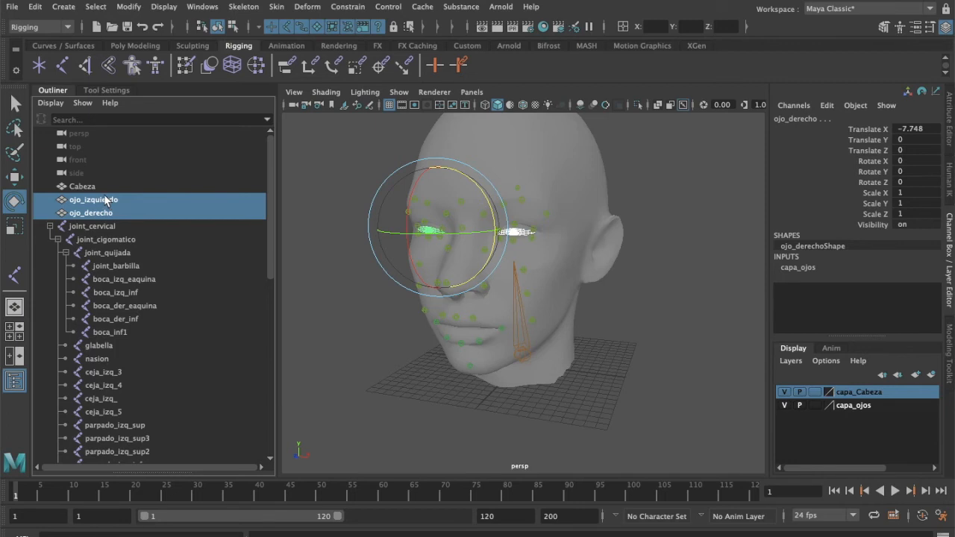
scroll(115, 291, down, 5)
scroll(116, 291, up, 5)
middle_drag(106, 213, 68, 227)
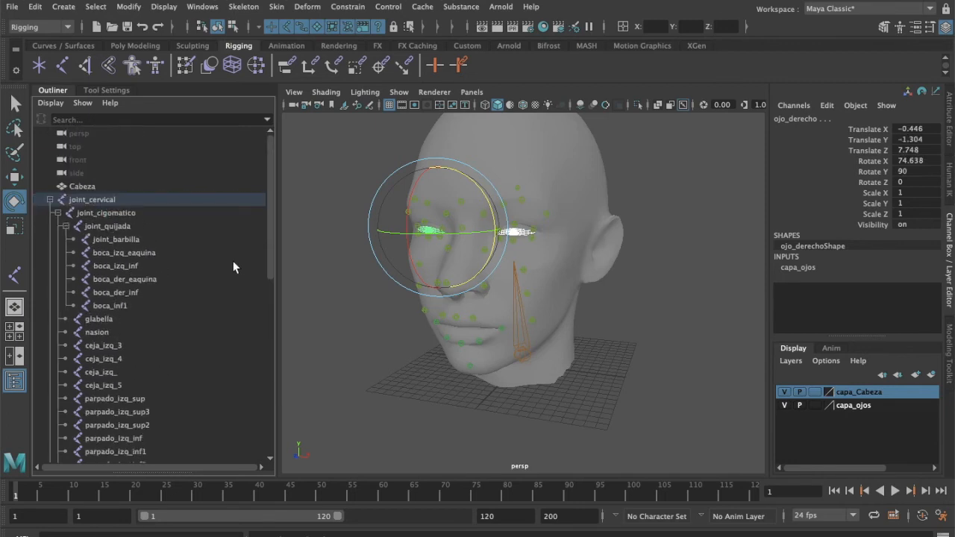
Test-rotate joint_cervical to check that the eyes move with the head, and undo the rotation.
alt+drag(435, 347, 567, 383)
scroll(218, 274, down, 10)
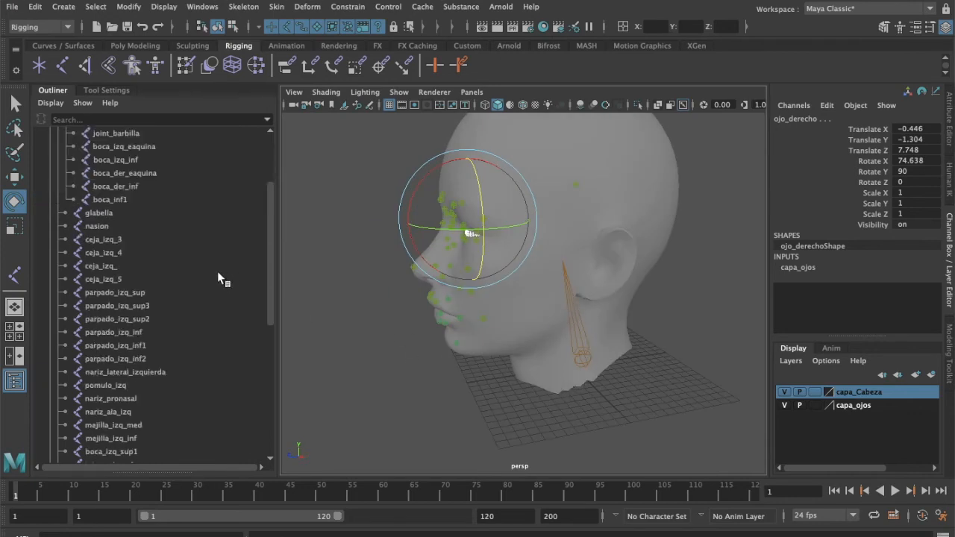
click(581, 362)
mouse_move(541, 374)
mouse_down()
mouse_move(572, 363)
mouse_move(565, 350)
mouse_move(540, 370)
mouse_move(550, 351)
mouse_move(540, 364)
mouse_up()
key(ctrl+z)
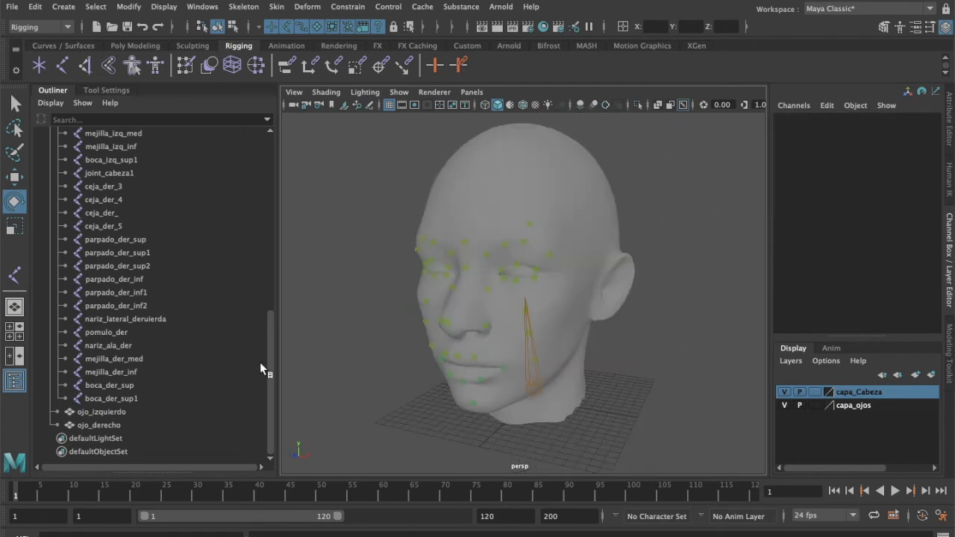
Select joint_quijada and rotate the jaw downward to open the mouth and inspect the skin deformation.
scroll(262, 367, up, 3)
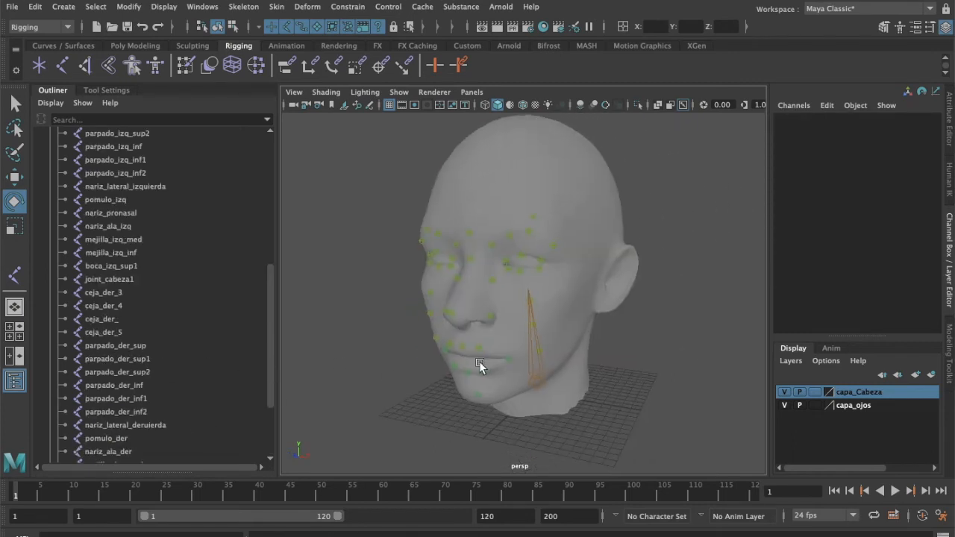
scroll(493, 370, up, 2)
alt+drag(505, 357, 505, 399)
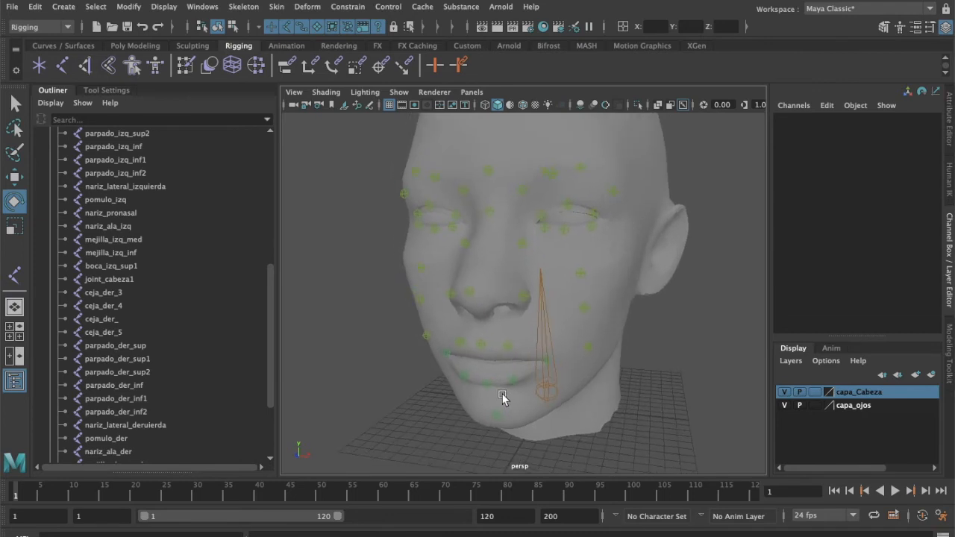
scroll(166, 382, up, 7)
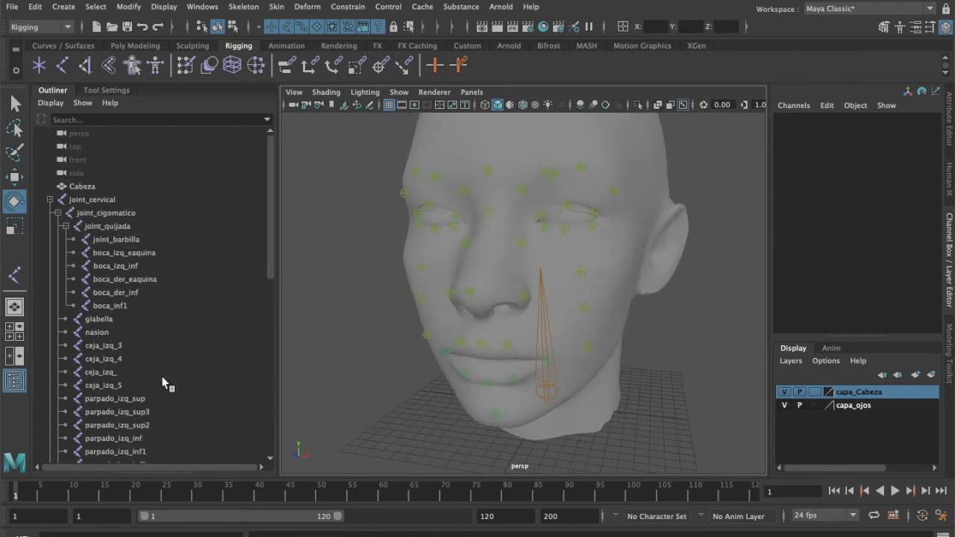
click(110, 230)
alt+drag(477, 284, 509, 308)
alt+drag(487, 376, 606, 392)
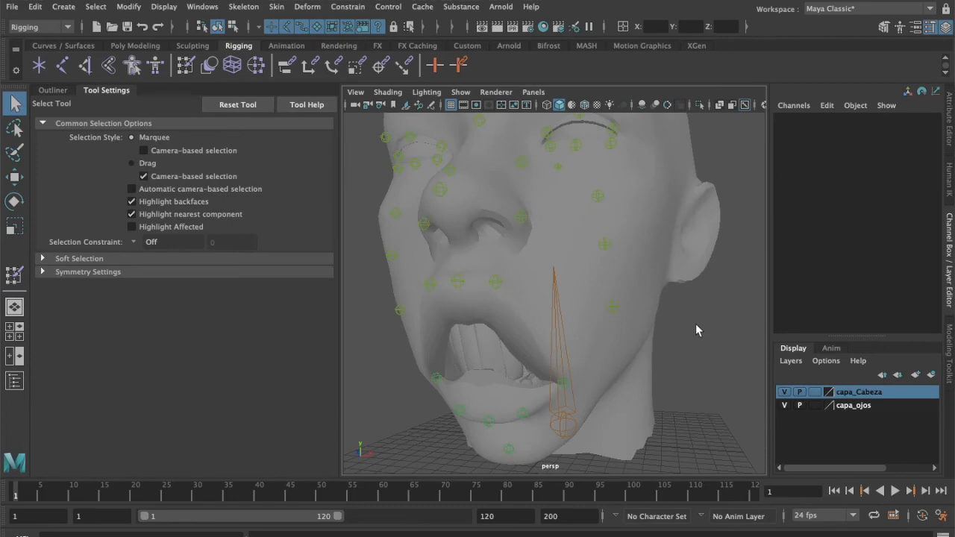
Start the Paint Skin Weights Tool on Cabeza and display the influences of joint_cervical and joint_cigomatico.
click(653, 210)
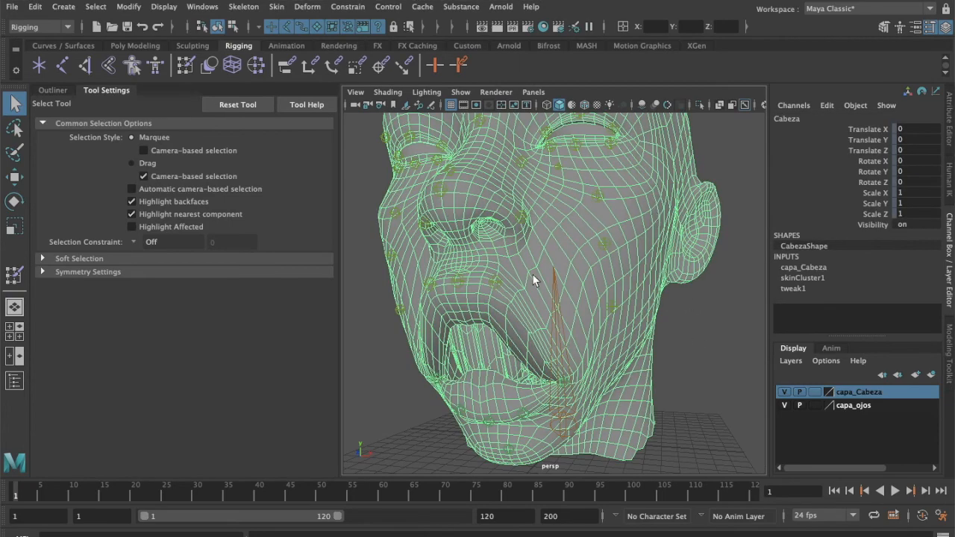
click(186, 65)
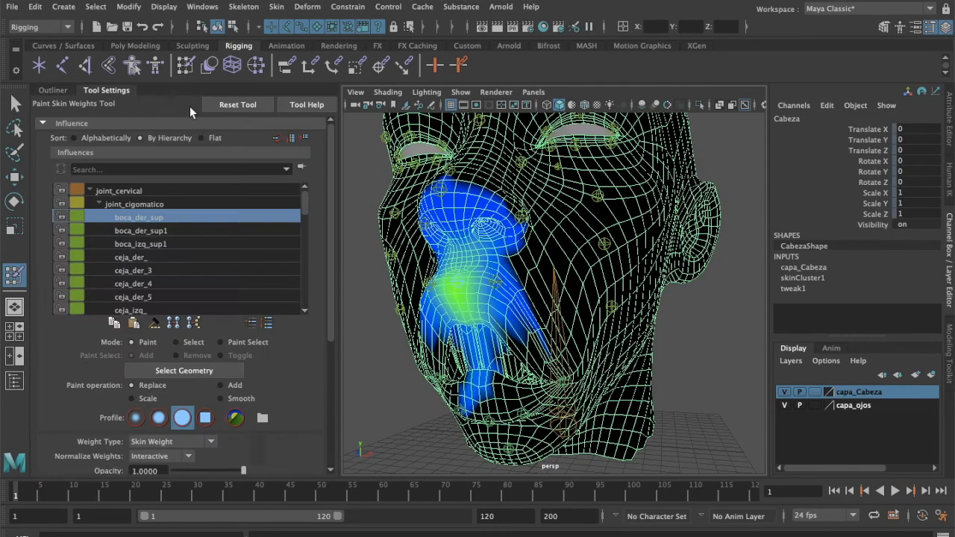
click(167, 191)
click(179, 204)
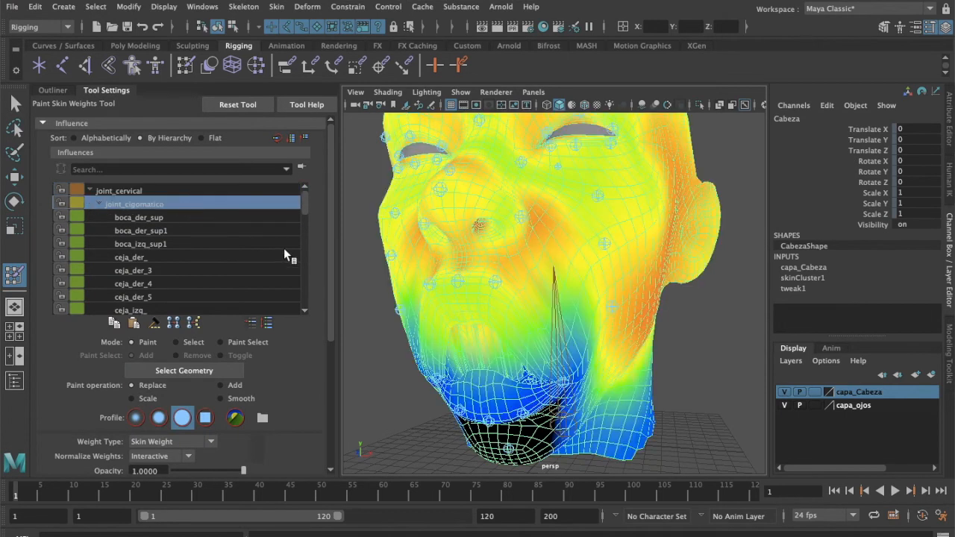
Display the influences of joint_cabeza1 and joint_quijada on the head mesh and compare the areas they cover.
alt+drag(580, 299, 549, 302)
scroll(198, 224, down, 5)
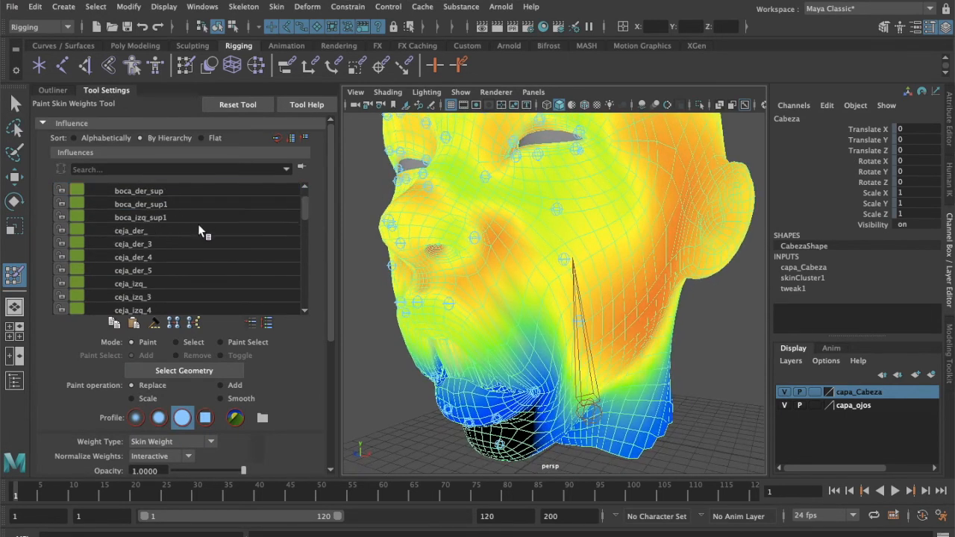
scroll(216, 250, down, 2)
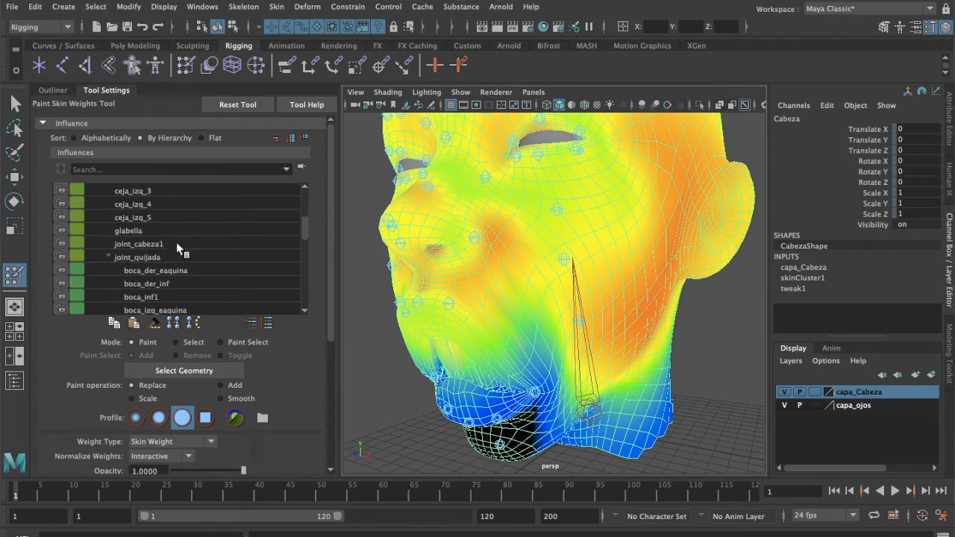
click(176, 243)
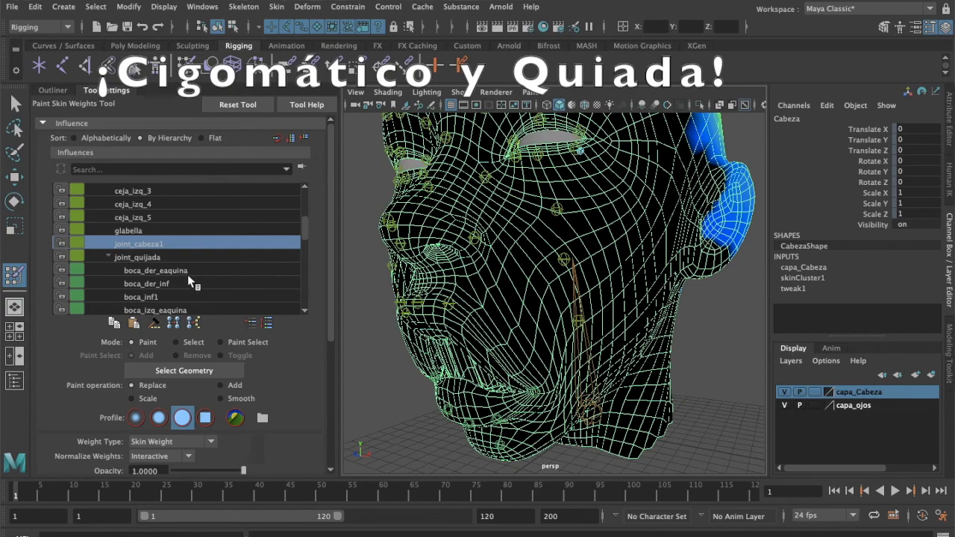
click(166, 258)
alt+drag(434, 303, 530, 307)
click(168, 244)
alt+drag(448, 218, 507, 223)
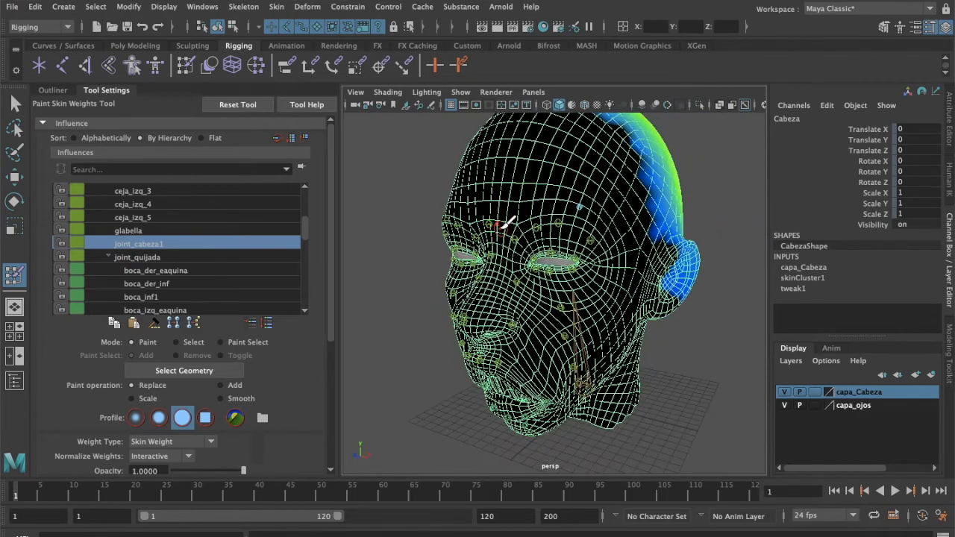
alt+drag(597, 272, 569, 266)
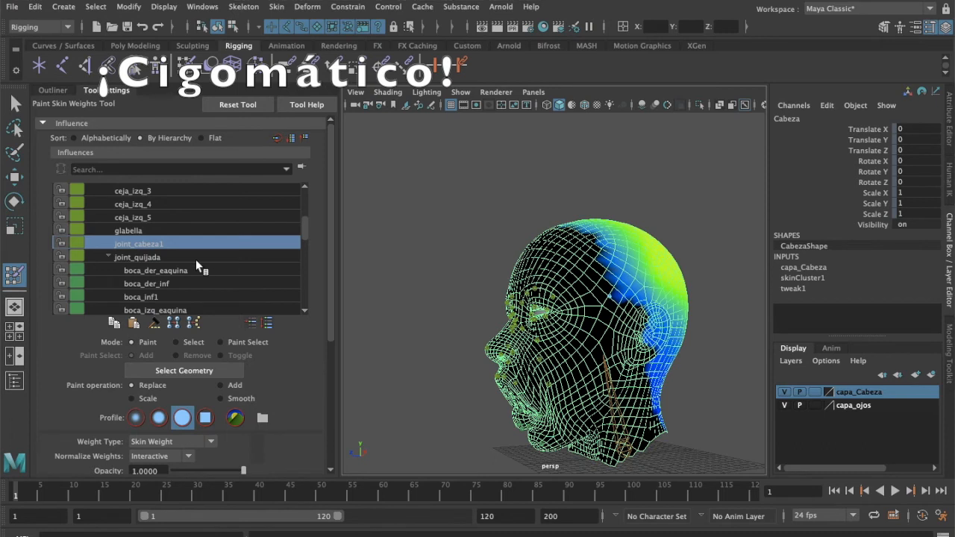
Examine joint_quijada's influence around the jaw and back of the head, and return to joint_cabeza1.
click(158, 257)
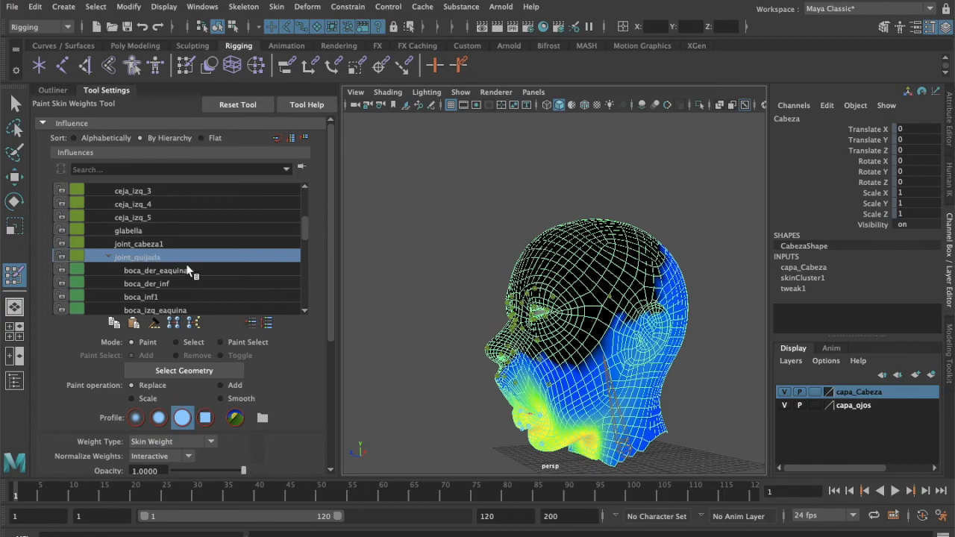
mouse_move(702, 428)
alt+mouse_down()
mouse_move(635, 447)
mouse_move(618, 424)
mouse_move(593, 417)
alt+mouse_up()
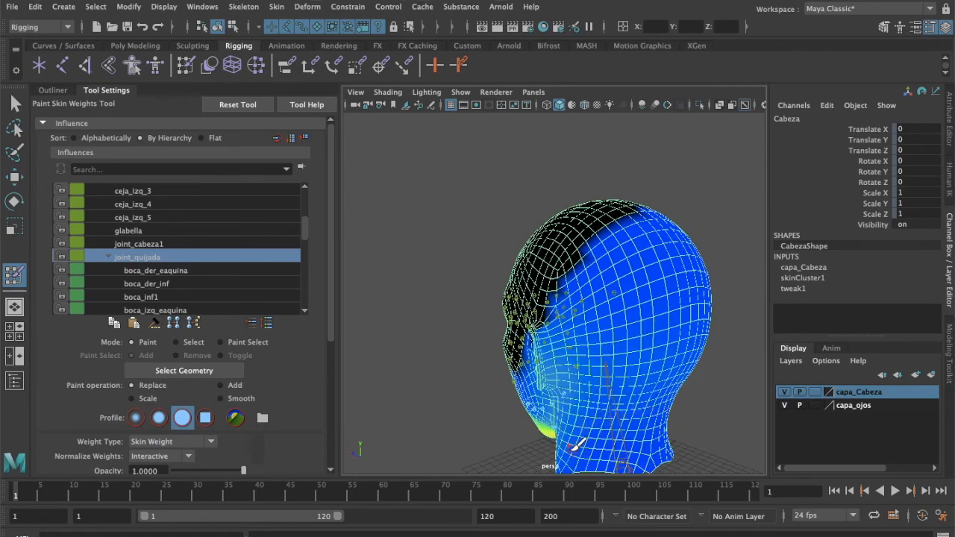
alt+drag(638, 325, 433, 276)
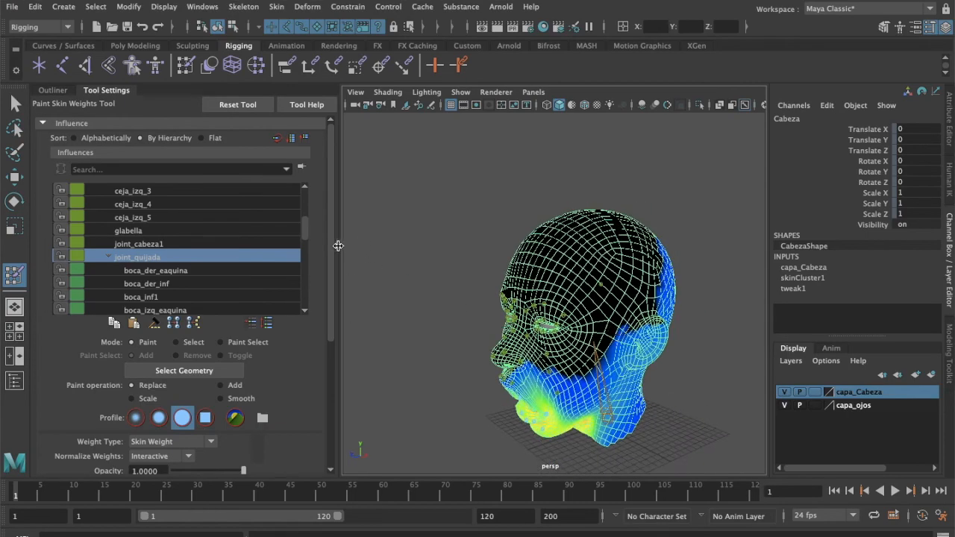
click(193, 244)
scroll(262, 321, down, 2)
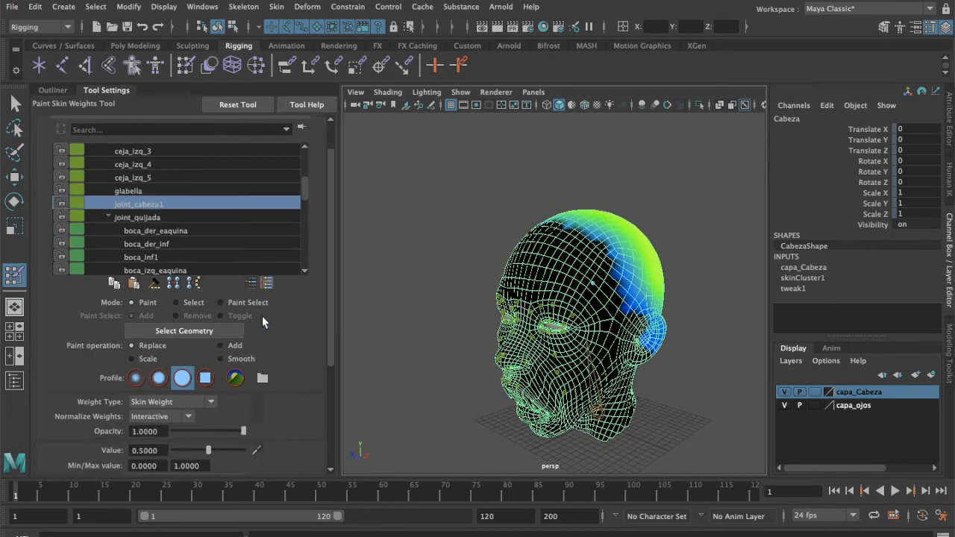
scroll(232, 272, down, 1)
scroll(254, 333, down, 2)
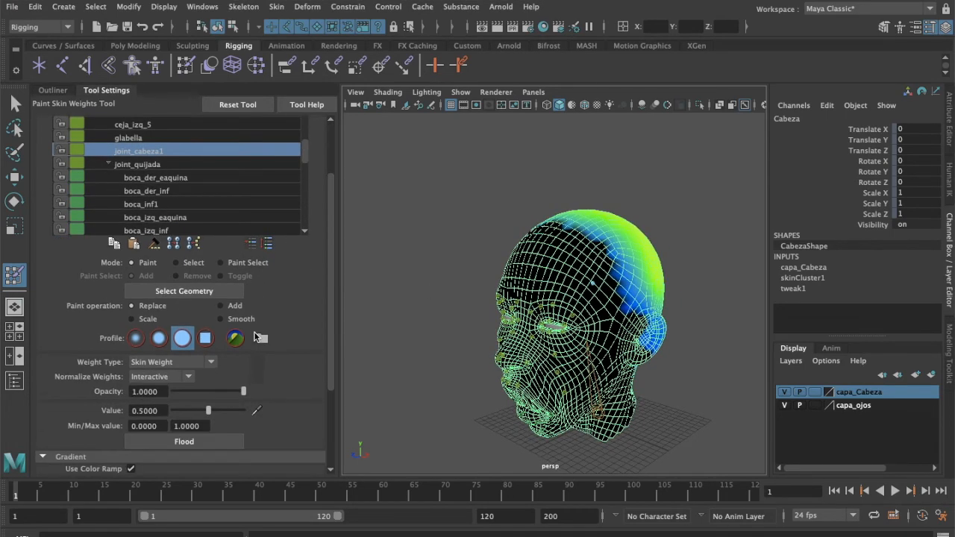
Paint joint_cabeza1's skin weights over the forehead and upper face in Replace mode.
drag(552, 252, 597, 295)
mouse_move(552, 283)
alt+mouse_down()
mouse_move(593, 269)
mouse_move(605, 276)
alt+mouse_up()
drag(522, 246, 575, 257)
alt+drag(522, 284, 567, 280)
drag(478, 246, 522, 224)
alt+drag(567, 298, 507, 291)
Paint joint_quijada's weights over the chin and lower lip in Replace mode with a value of 1.
click(162, 167)
alt+drag(597, 306, 554, 315)
alt+right_drag(507, 314, 607, 326)
alt+middle_drag(589, 358, 597, 306)
alt+right_drag(552, 321, 605, 320)
mouse_move(611, 343)
alt+mouse_down()
mouse_move(659, 350)
mouse_move(619, 331)
mouse_move(611, 337)
mouse_move(651, 360)
mouse_move(575, 377)
mouse_move(626, 403)
mouse_move(623, 396)
mouse_move(621, 413)
mouse_move(671, 432)
mouse_move(618, 420)
mouse_move(615, 382)
mouse_move(635, 299)
mouse_move(466, 253)
mouse_move(418, 185)
mouse_move(552, 276)
mouse_move(612, 251)
mouse_move(644, 311)
mouse_move(581, 207)
mouse_move(621, 331)
mouse_move(532, 362)
mouse_move(485, 358)
mouse_move(659, 405)
mouse_move(581, 297)
alt+mouse_up()
scroll(629, 335, down, 5)
scroll(606, 323, up, 5)
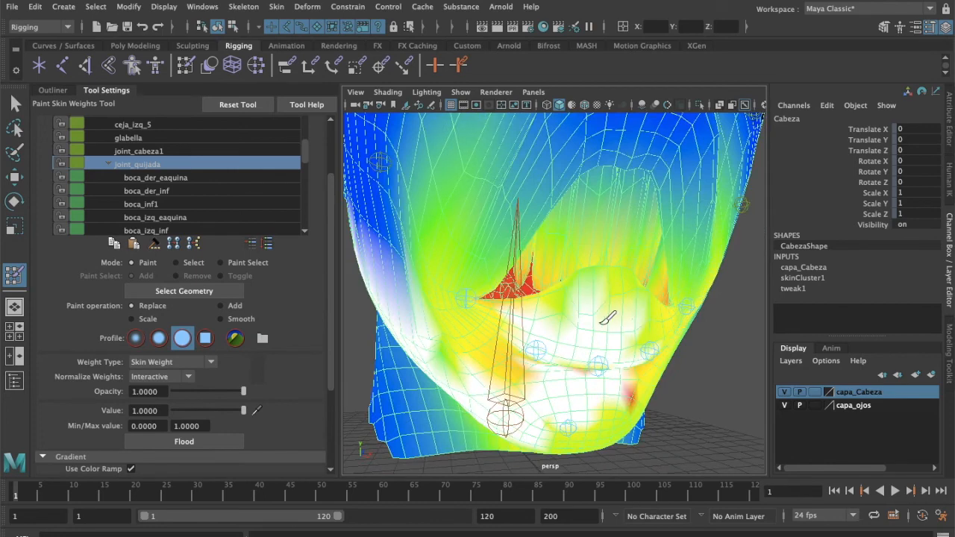
mouse_move(571, 383)
mouse_down()
mouse_move(466, 335)
mouse_move(544, 397)
mouse_up()
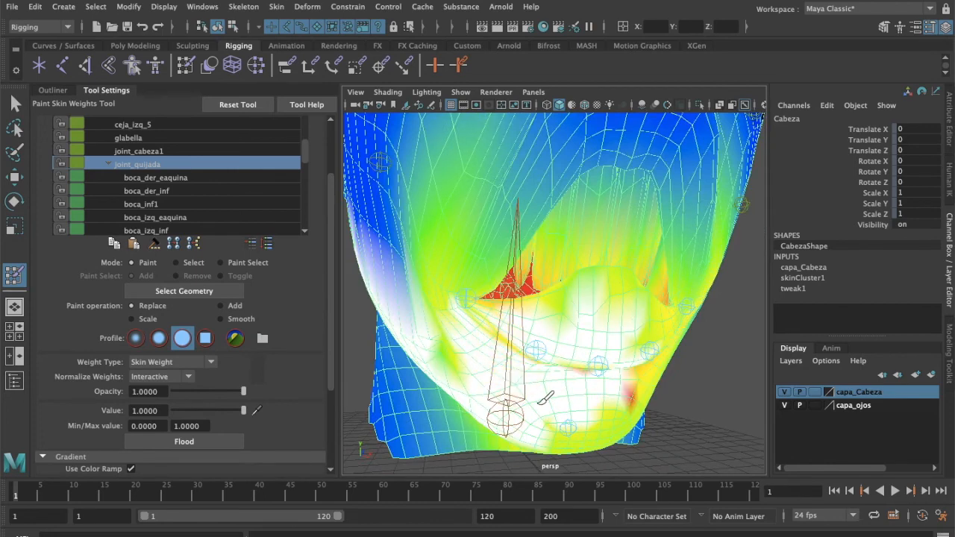
alt+drag(650, 393, 447, 403)
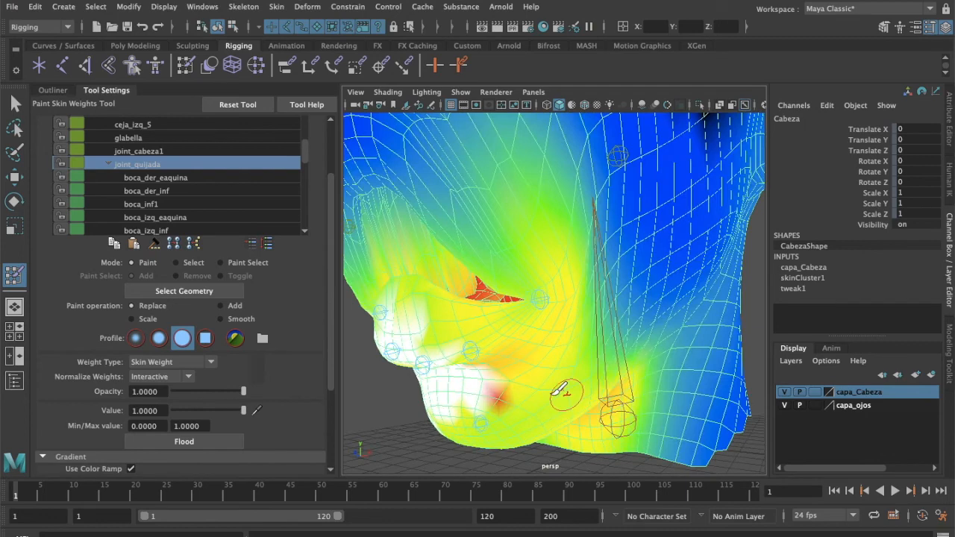
mouse_move(527, 313)
mouse_down()
mouse_move(504, 328)
mouse_move(395, 310)
mouse_up()
alt+drag(449, 368, 535, 351)
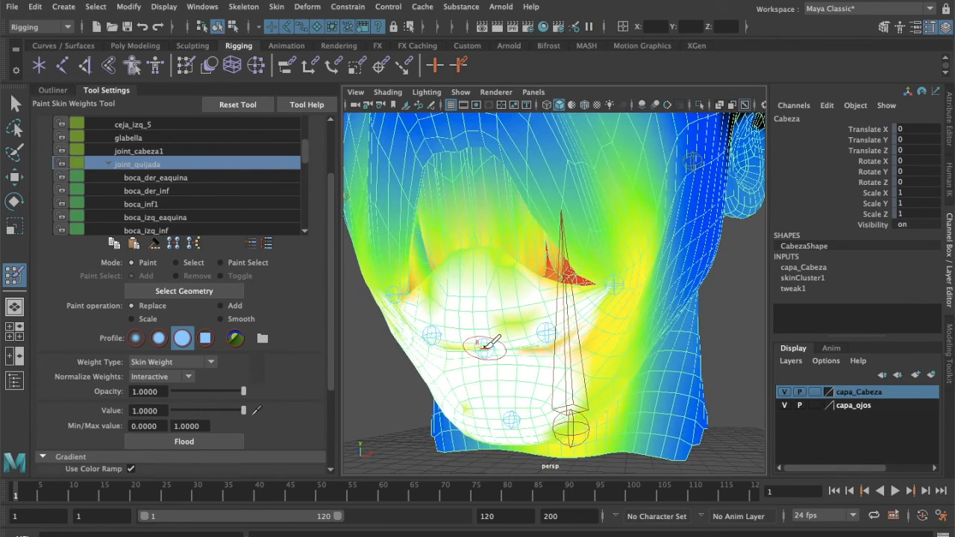
Paint the inner edge and pulled-up vertices of the lower lip with full joint_quijada weight.
scroll(483, 348, up, 5)
alt+drag(455, 324, 476, 339)
drag(535, 339, 487, 300)
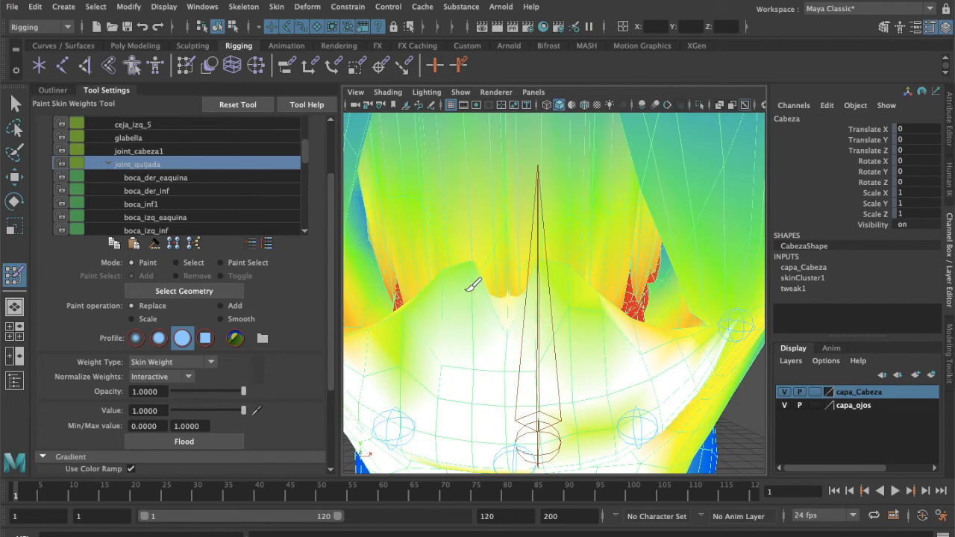
mouse_move(474, 255)
mouse_down()
mouse_move(458, 277)
mouse_move(441, 276)
mouse_move(480, 292)
mouse_move(475, 267)
mouse_up()
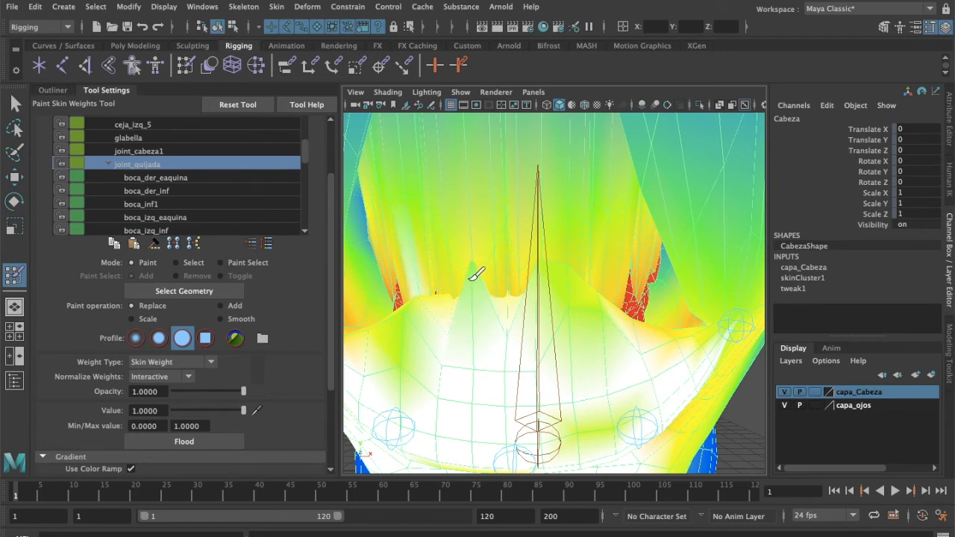
mouse_move(418, 279)
mouse_down()
mouse_move(480, 273)
mouse_move(476, 261)
mouse_up()
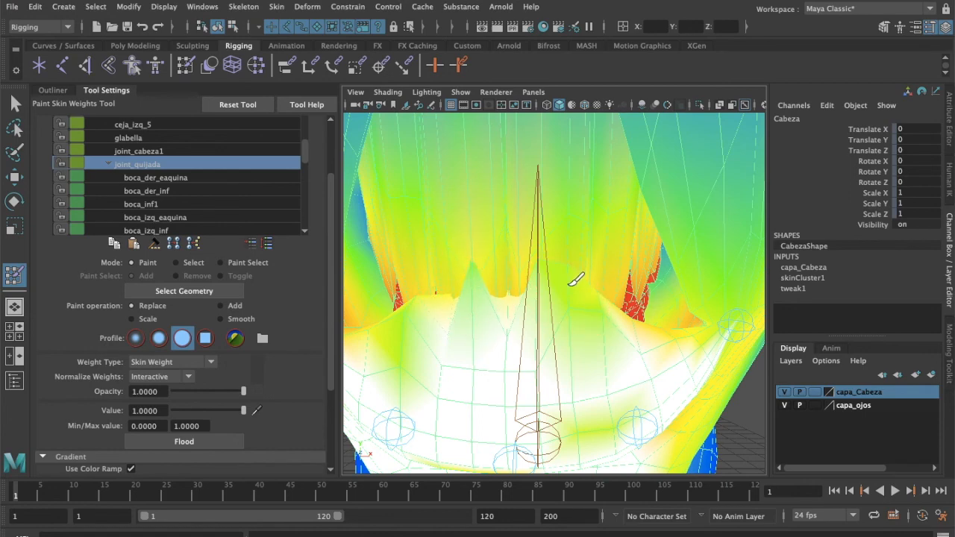
mouse_move(571, 340)
mouse_down()
mouse_move(608, 328)
mouse_move(519, 309)
mouse_up()
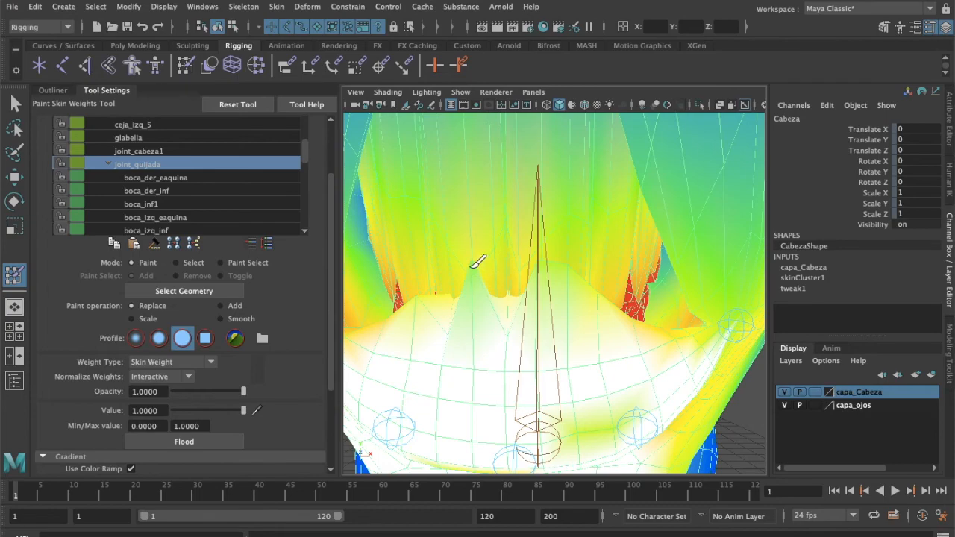
mouse_move(418, 341)
alt+mouse_down()
mouse_move(390, 447)
mouse_move(538, 360)
alt+mouse_up()
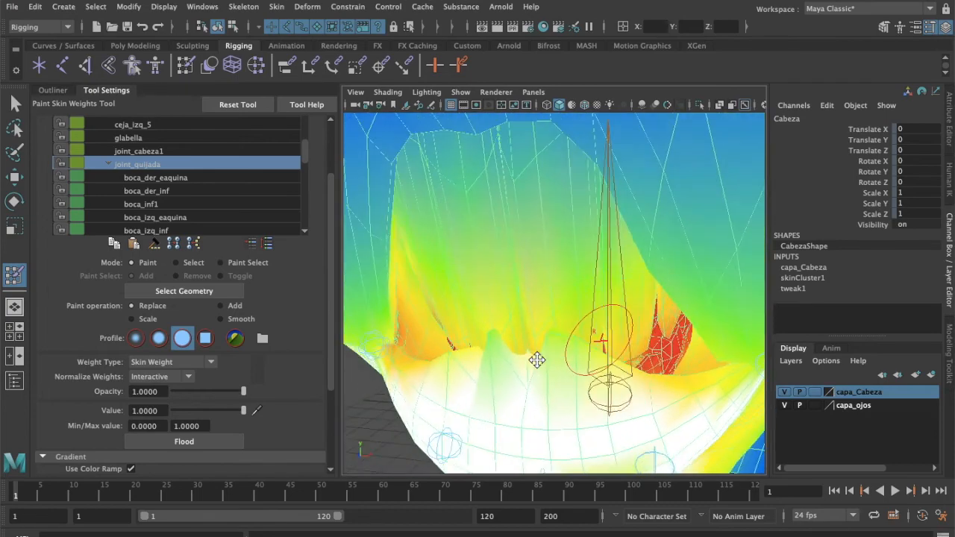
Switch to joint_cabeza1 and paint the upper lip and the adjoining cheek in Replace mode with a value of 1.
click(139, 151)
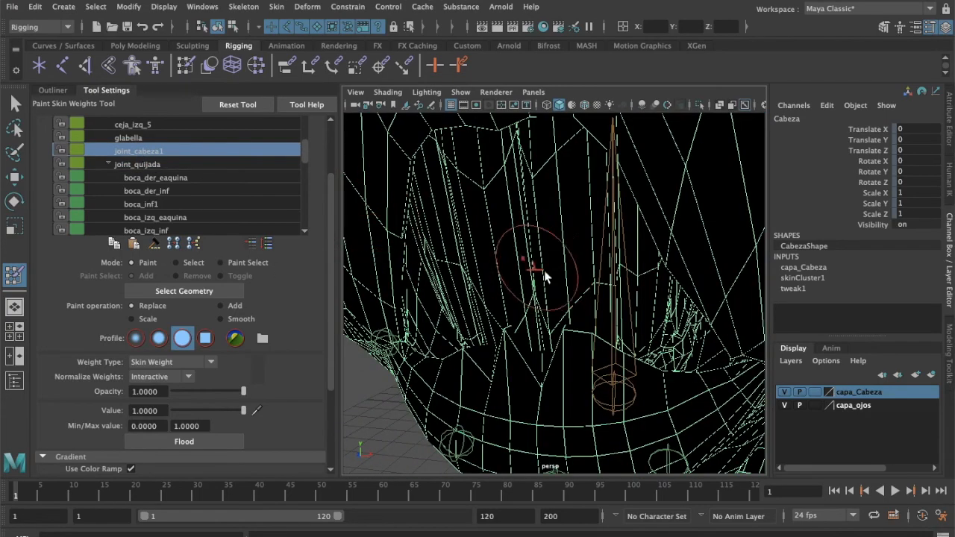
click(169, 163)
click(175, 152)
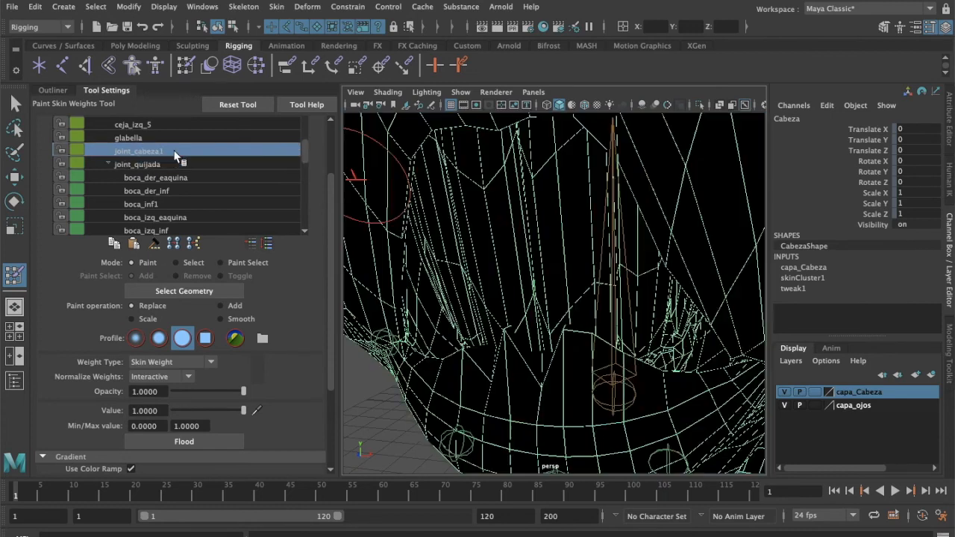
mouse_move(515, 201)
mouse_down()
mouse_move(424, 176)
mouse_move(640, 213)
mouse_move(612, 223)
mouse_move(587, 272)
mouse_up()
scroll(433, 190, down, 5)
mouse_move(493, 185)
mouse_down()
mouse_move(627, 165)
mouse_move(463, 127)
mouse_move(418, 150)
mouse_move(431, 238)
mouse_move(393, 247)
mouse_move(554, 179)
mouse_up()
mouse_move(486, 214)
mouse_down()
mouse_move(567, 212)
mouse_move(493, 186)
mouse_move(485, 253)
mouse_move(457, 282)
mouse_move(418, 195)
mouse_move(678, 233)
mouse_up()
mouse_move(644, 265)
mouse_down()
mouse_move(686, 168)
mouse_move(644, 135)
mouse_move(674, 209)
mouse_move(558, 180)
mouse_move(430, 263)
mouse_move(473, 192)
mouse_up()
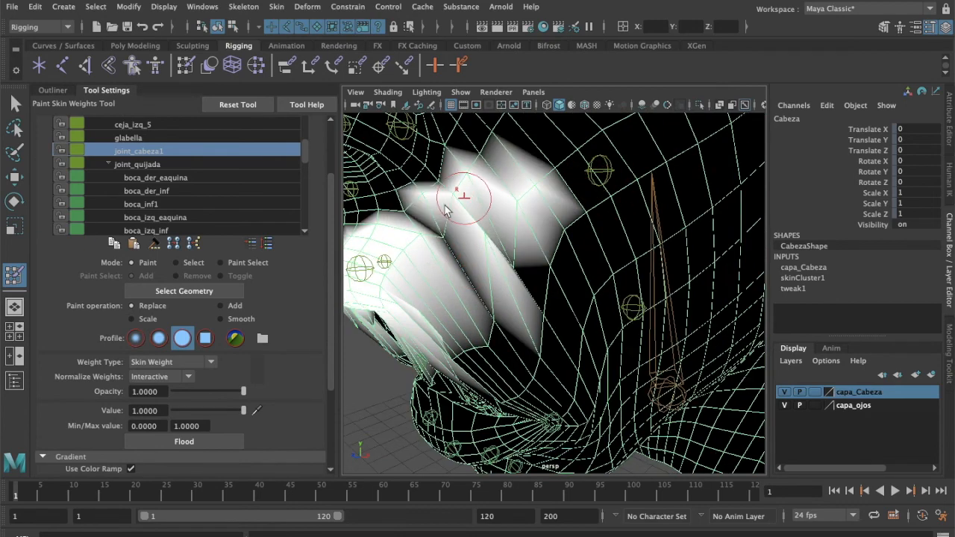
alt+drag(357, 237, 534, 221)
mouse_move(689, 180)
mouse_down()
mouse_move(683, 264)
mouse_move(469, 230)
mouse_up()
Examine joint_cabeza1's weights along the inner upper lip from several angles for vertices still pulled down.
alt+drag(445, 266, 524, 254)
alt+right_drag(523, 254, 566, 188)
alt+middle_drag(564, 185, 556, 326)
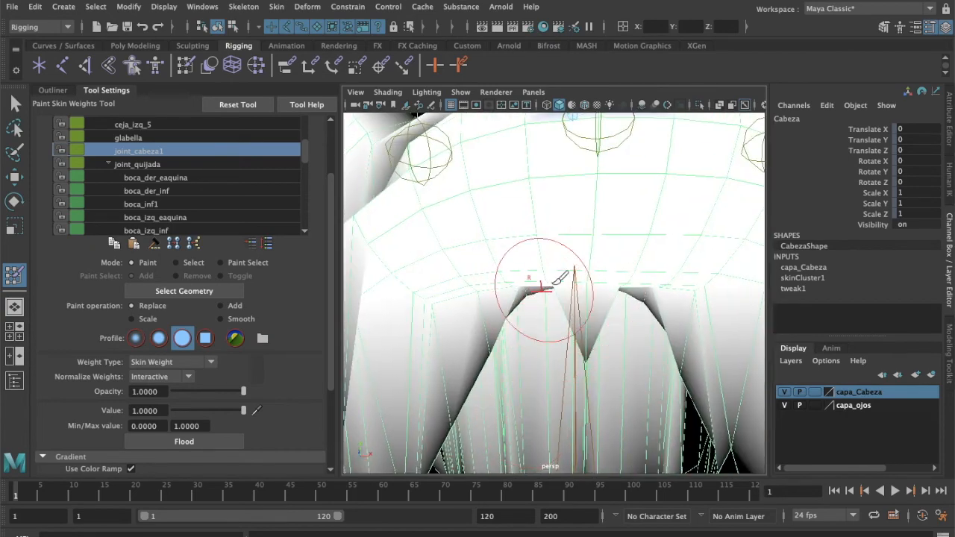
mouse_move(626, 318)
alt+mouse_down()
mouse_move(650, 316)
mouse_move(586, 274)
mouse_move(735, 207)
alt+mouse_up()
alt+drag(716, 174, 633, 202)
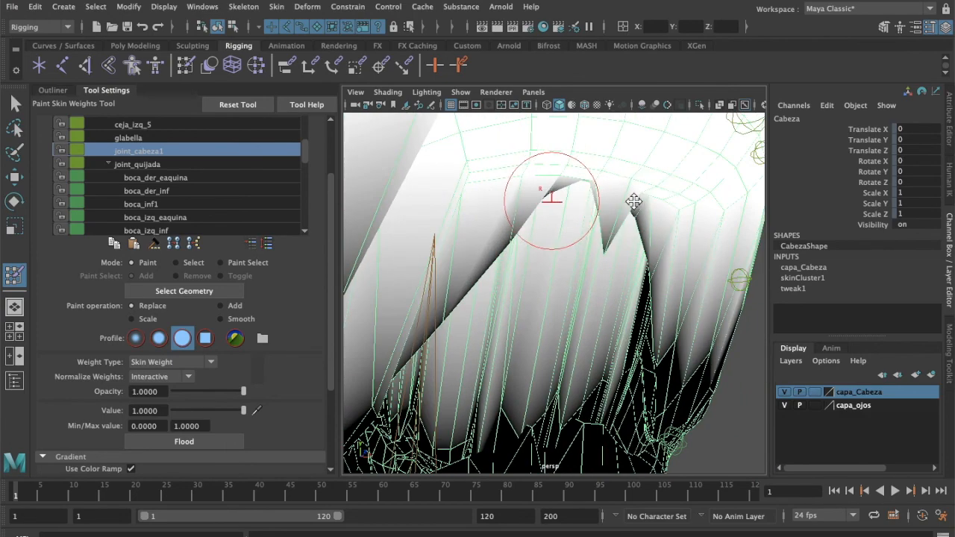
mouse_move(635, 217)
alt+mouse_down()
mouse_move(561, 228)
mouse_move(539, 267)
alt+mouse_up()
alt+right_drag(540, 266, 590, 252)
alt+middle_drag(591, 251, 633, 235)
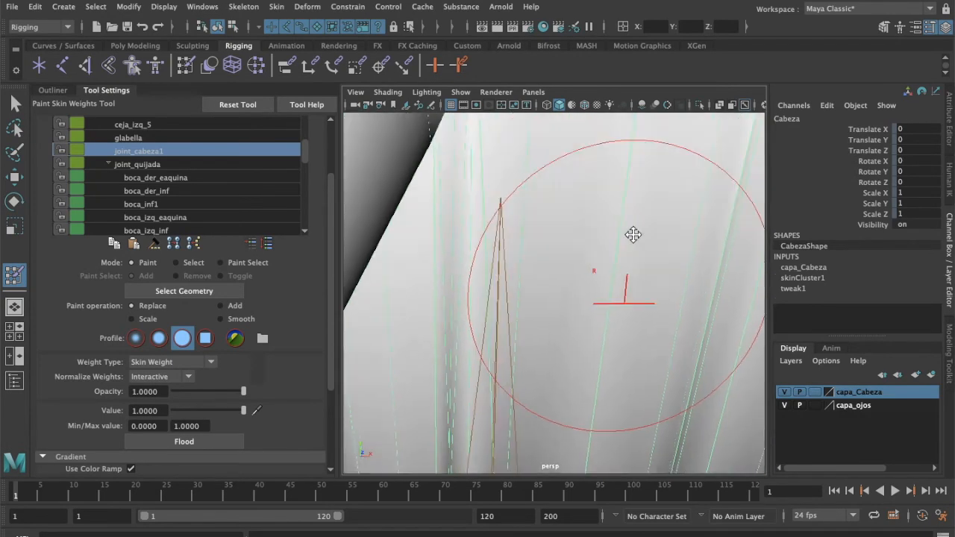
alt+right_drag(633, 235, 593, 239)
alt+drag(632, 230, 614, 258)
alt+drag(553, 268, 575, 264)
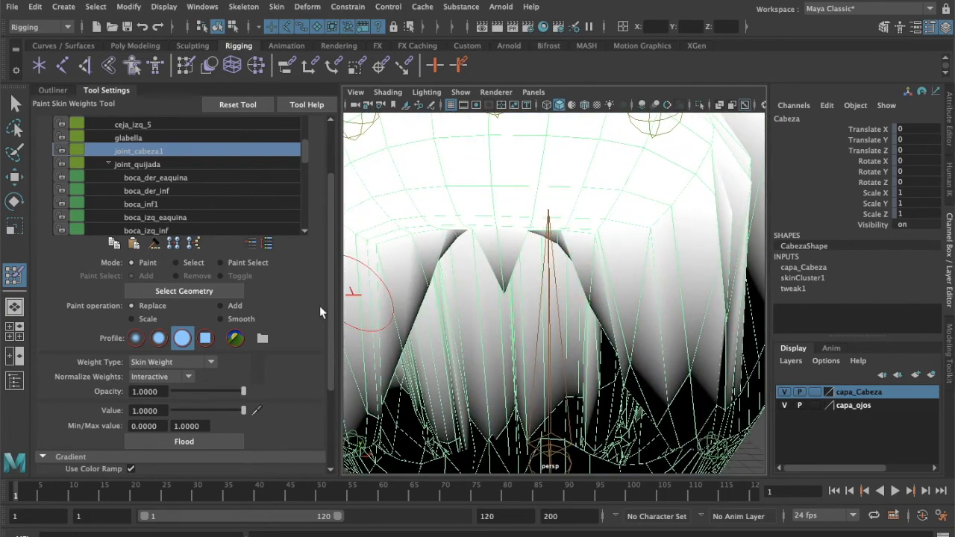
Select the stray vertex on the inner upper lip, paint its weight, and reselect the whole head geometry.
click(176, 264)
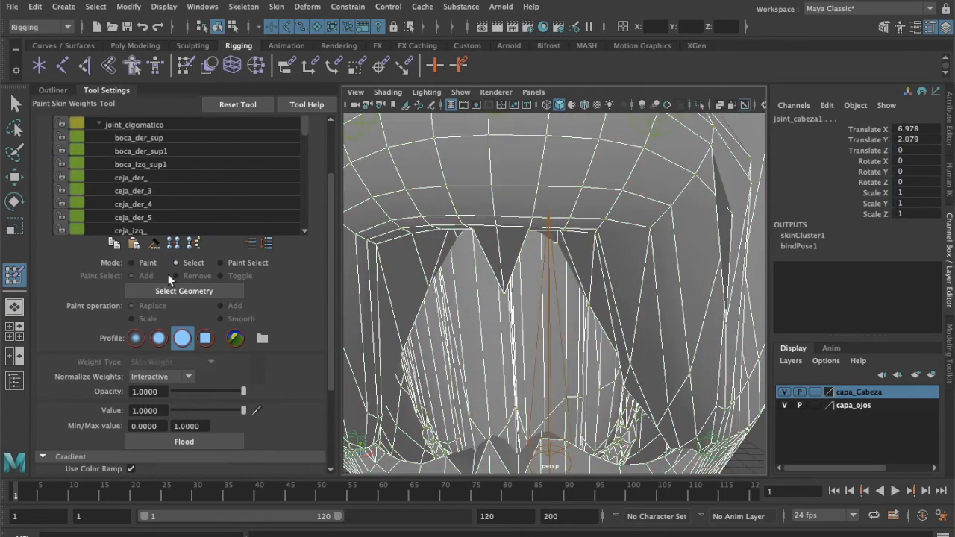
click(505, 298)
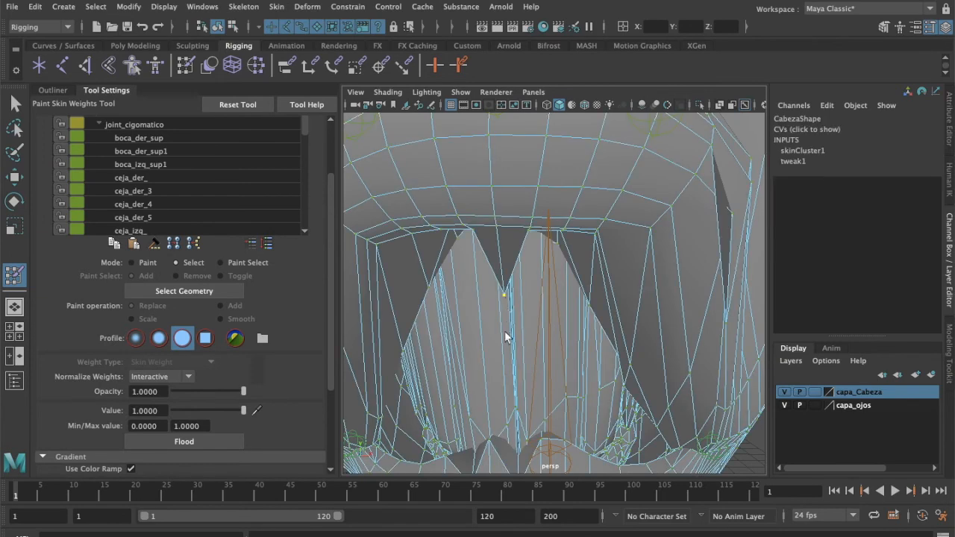
click(149, 265)
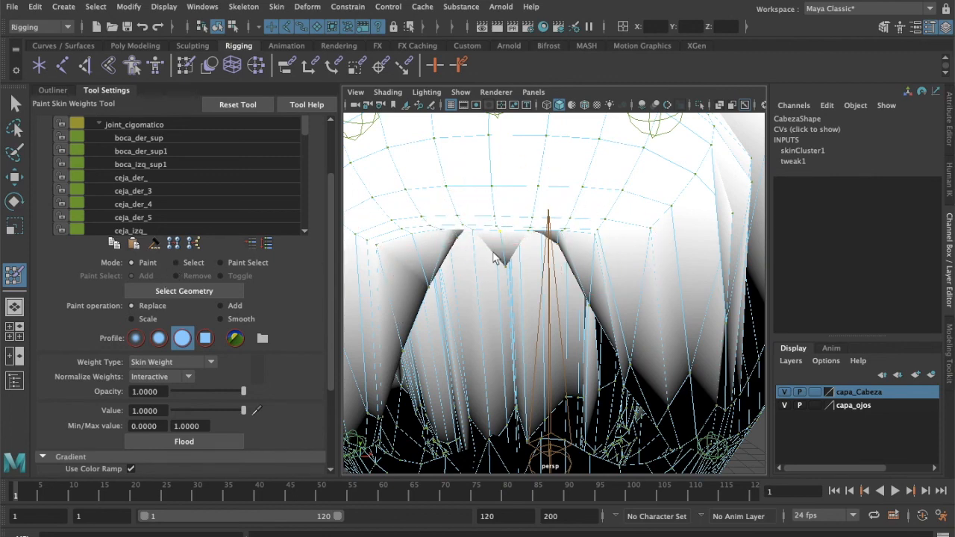
click(166, 291)
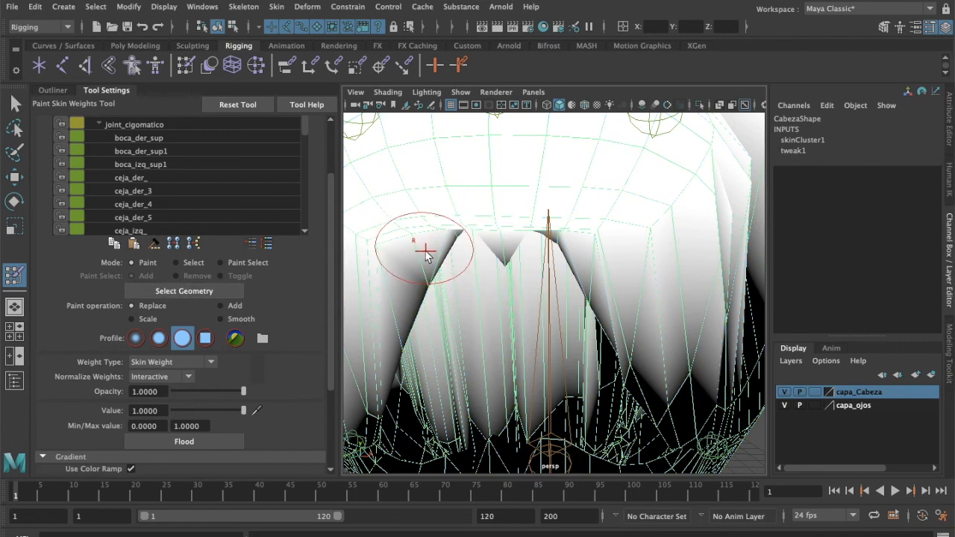
Paint the remaining dark areas of the inner upper lip and cheeks with full weight.
mouse_move(436, 254)
mouse_down()
mouse_move(459, 246)
mouse_move(508, 265)
mouse_up()
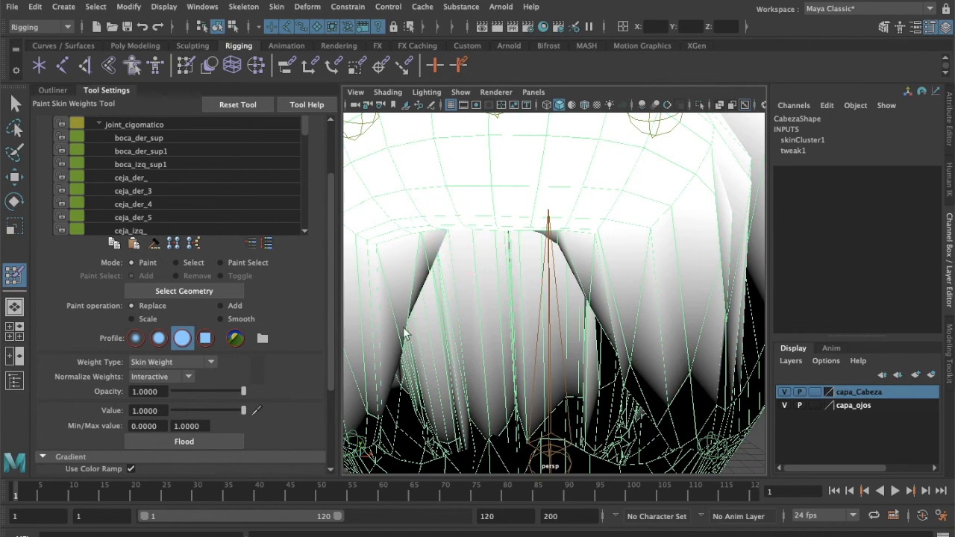
scroll(411, 307, down, 5)
alt+drag(462, 238, 535, 236)
mouse_move(606, 224)
mouse_down()
mouse_move(640, 212)
mouse_move(616, 274)
mouse_up()
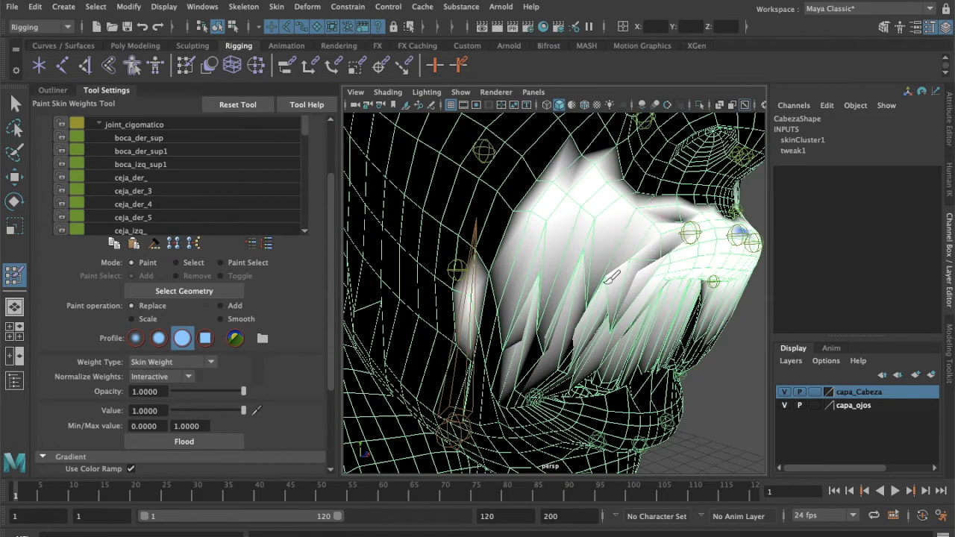
alt+drag(655, 204, 602, 283)
scroll(602, 284, down, 5)
mouse_move(588, 250)
mouse_down()
mouse_move(558, 279)
mouse_move(599, 265)
mouse_up()
alt+drag(579, 315, 531, 303)
mouse_move(528, 260)
mouse_down()
mouse_move(548, 279)
mouse_move(479, 262)
mouse_up()
mouse_move(511, 188)
mouse_down()
mouse_move(568, 172)
mouse_move(497, 245)
mouse_move(513, 288)
mouse_up()
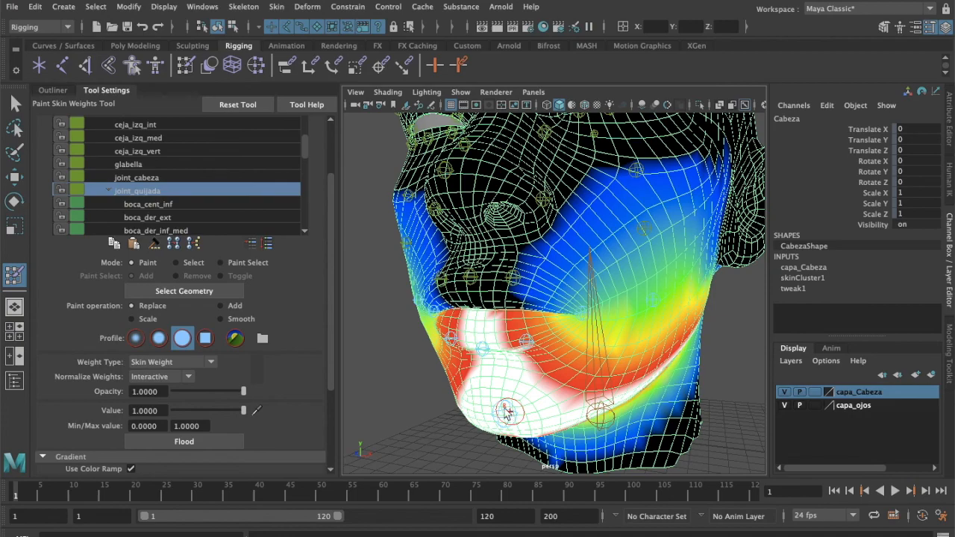
Examine the weight distributions of joint_quijada and joint_cigomatico on the head with refined skin weights.
alt+drag(405, 385, 450, 369)
scroll(252, 185, up, 4)
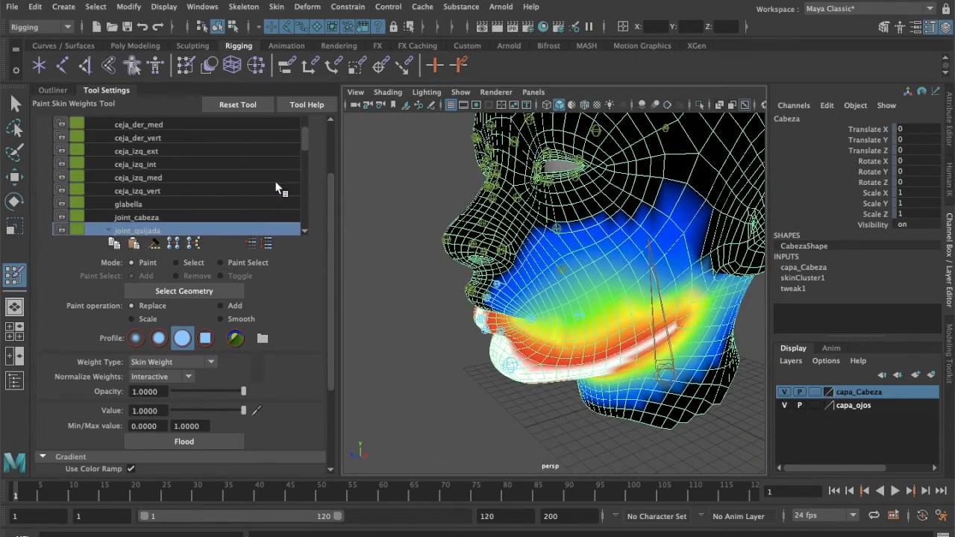
click(165, 125)
alt+drag(477, 269, 458, 324)
scroll(283, 220, down, 1)
scroll(283, 220, up, 1)
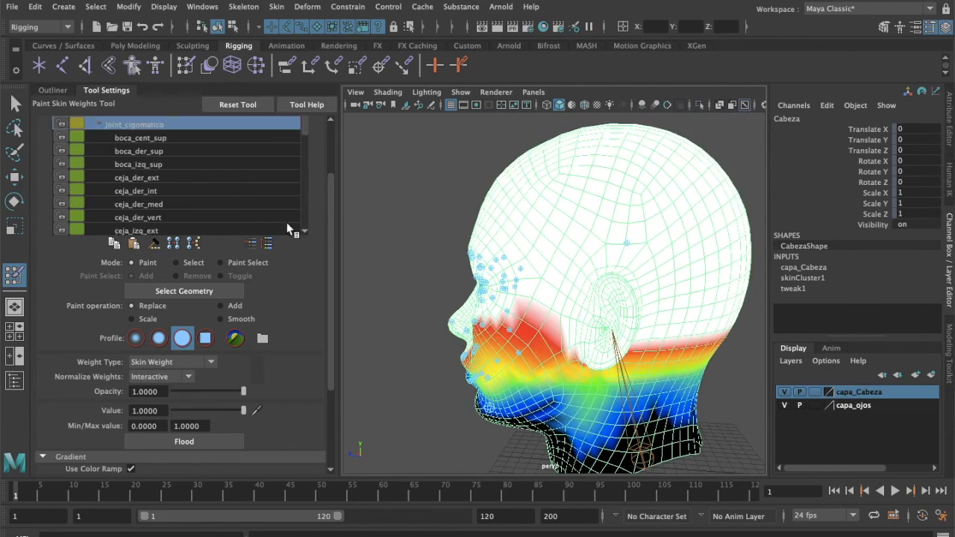
Examine the weight distributions of joint_cigomatico, joint_cervical and joint_quijada on the head from the side and front.
drag(334, 224, 322, 136)
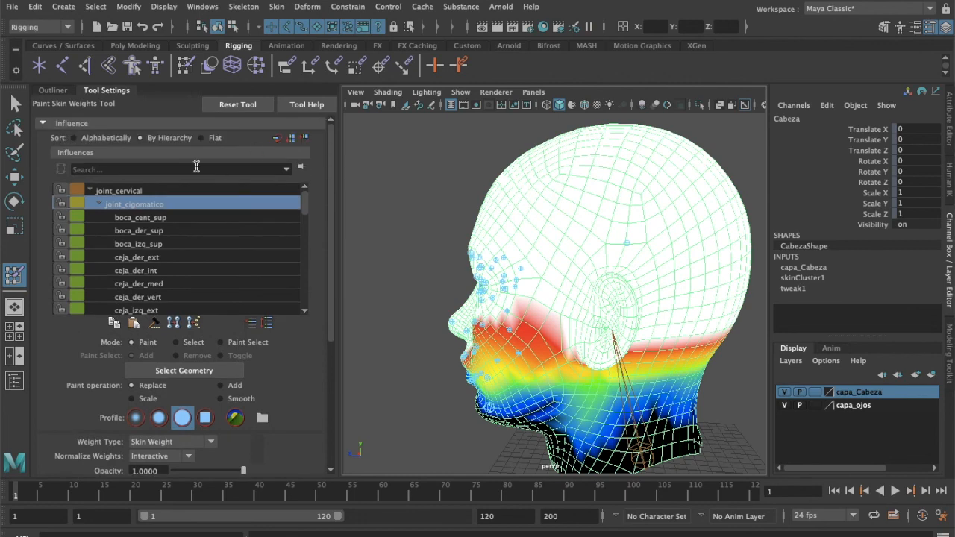
alt+middle_drag(588, 249, 574, 222)
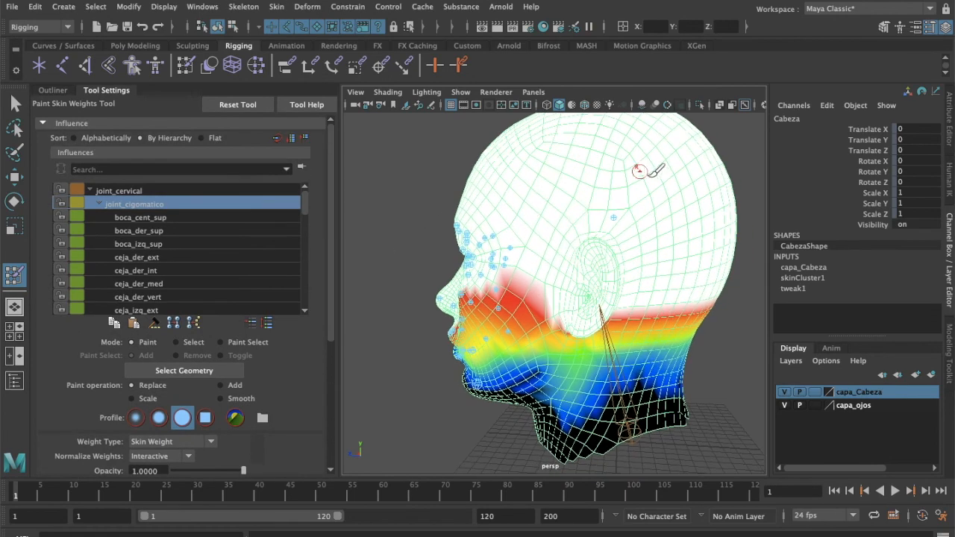
alt+drag(633, 298, 671, 305)
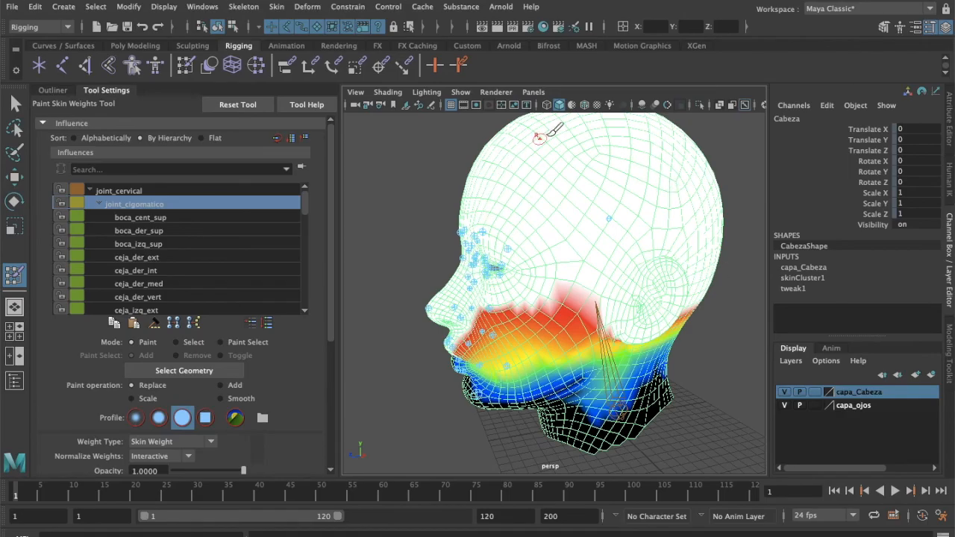
click(147, 187)
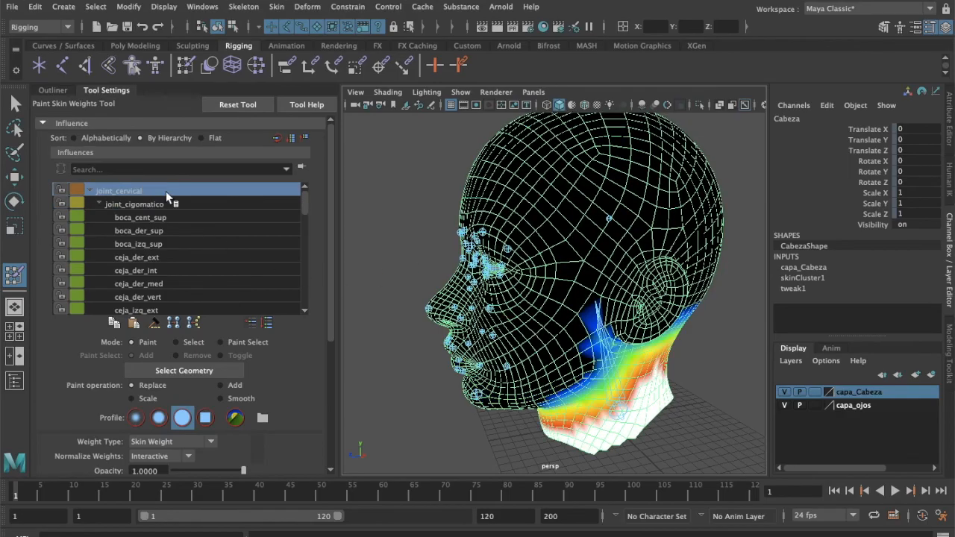
alt+drag(550, 335, 619, 326)
scroll(225, 241, down, 3)
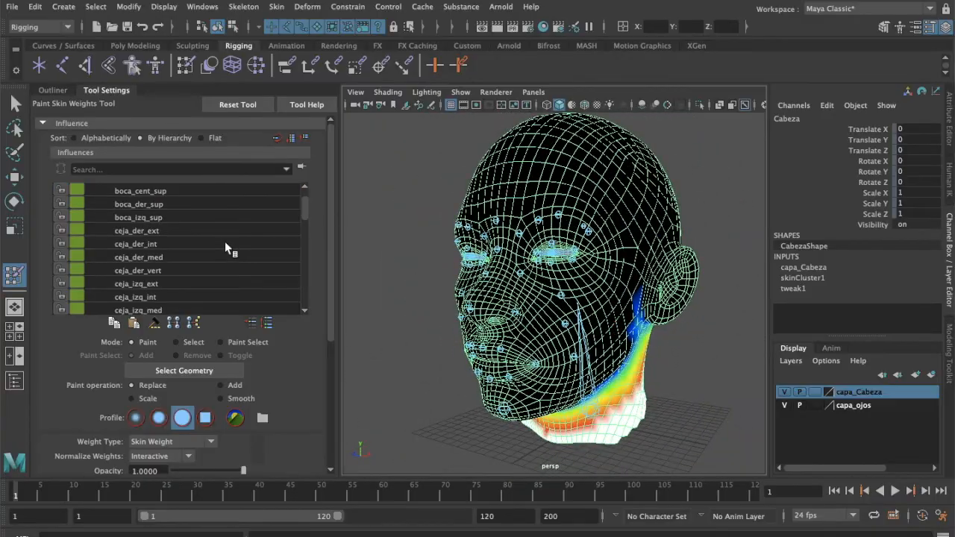
click(142, 271)
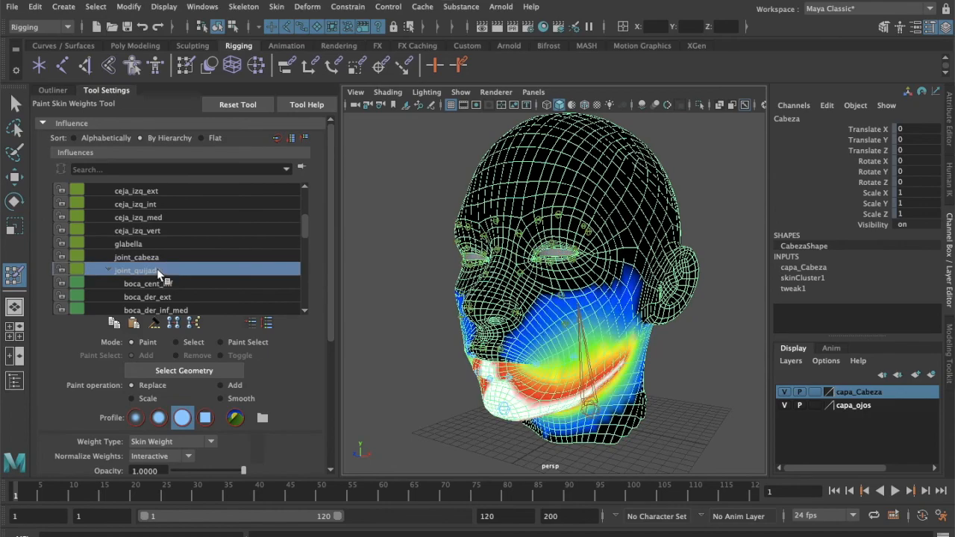
alt+drag(527, 333, 612, 356)
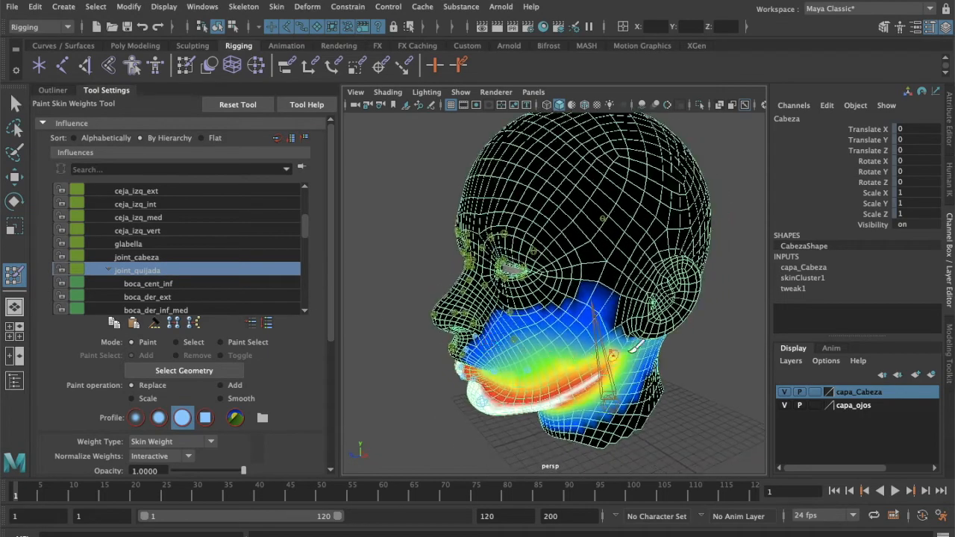
mouse_move(512, 408)
alt+mouse_down()
mouse_move(485, 412)
mouse_move(502, 416)
alt+mouse_up()
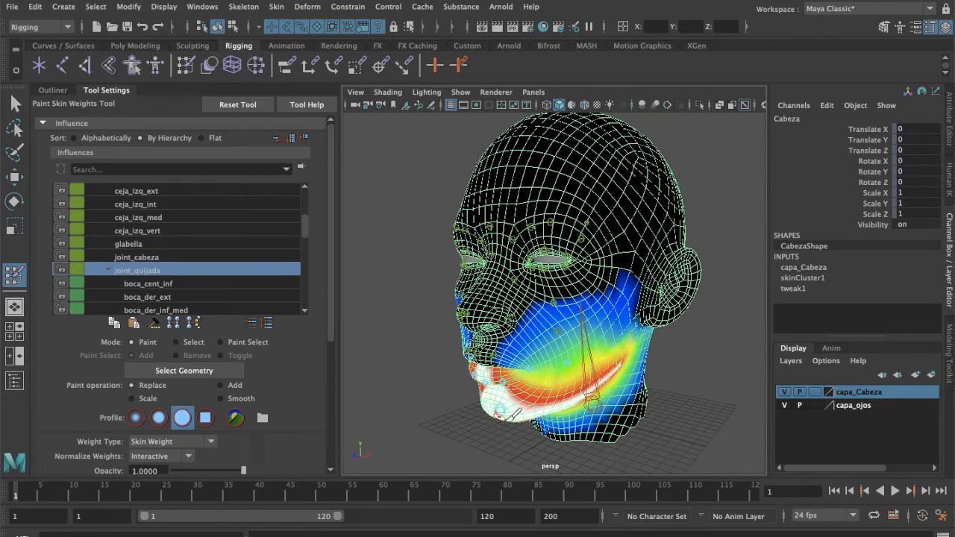
alt+drag(577, 391, 529, 366)
mouse_move(530, 401)
alt+mouse_down()
mouse_move(548, 376)
mouse_move(593, 365)
mouse_move(535, 400)
alt+mouse_up()
Check the weights of boca_cent_inf and the eyebrow influences, ending on joint_cervical.
click(199, 285)
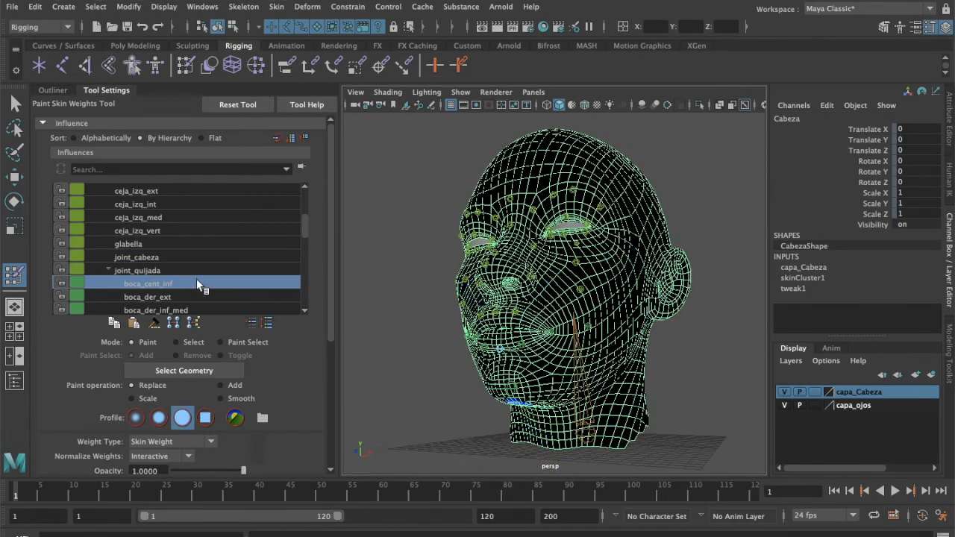
scroll(209, 243, up, 3)
click(201, 270)
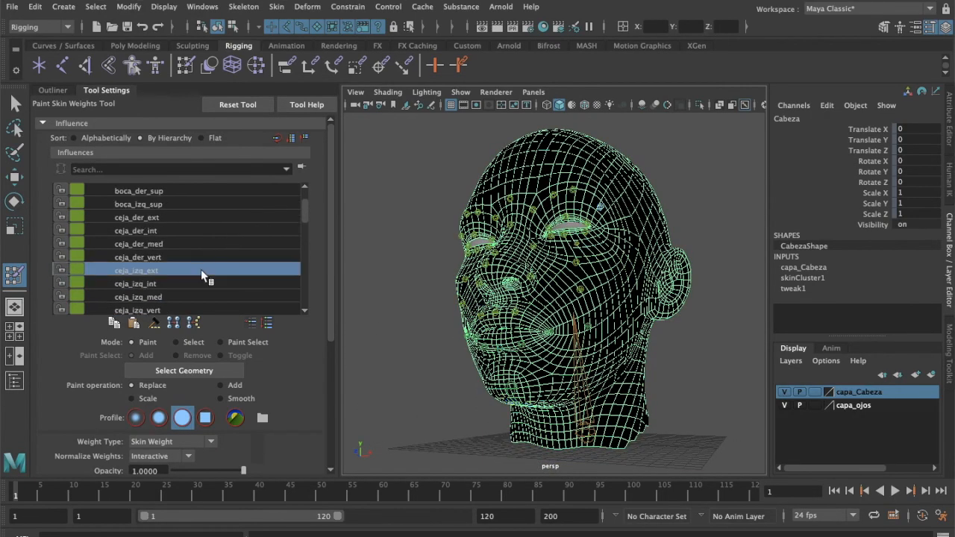
click(208, 239)
scroll(208, 239, up, 2)
click(207, 240)
key(Up)
key(Up)
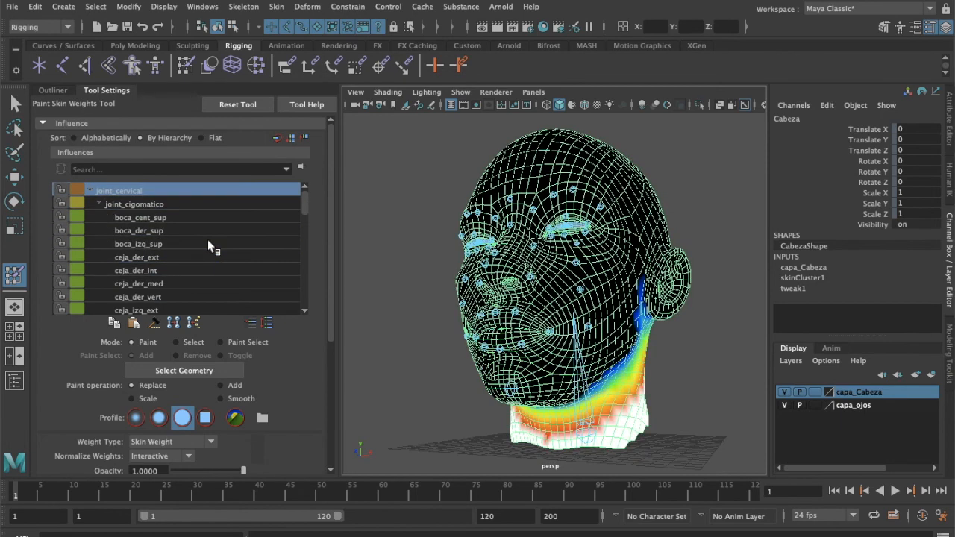
Step through the facial influences one by one from joint_cervical to parpado_izq_inf_ext and inspect each one's weights on the face.
key(Down)
key(Down)
key(Down)
key(Down)
key(Down)
key(Down)
key(Down)
key(Down)
key(Down)
key(Down)
key(Down)
key(Down)
key(Down)
key(Down)
key(Down)
key(Down)
key(Down)
key(Down)
key(Down)
key(Down)
key(Down)
key(Down)
key(Down)
key(Down)
key(Down)
key(Down)
key(Down)
key(Down)
key(Down)
key(Down)
key(Down)
key(Down)
key(Down)
key(Down)
key(Down)
key(Down)
key(Down)
key(Down)
key(Down)
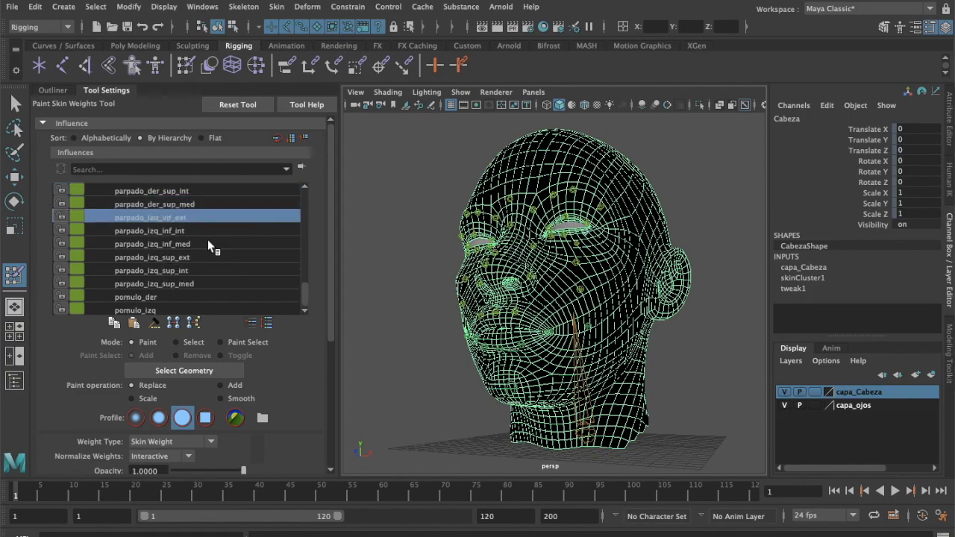
mouse_move(466, 282)
alt+mouse_down()
mouse_move(432, 264)
mouse_move(458, 288)
alt+mouse_up()
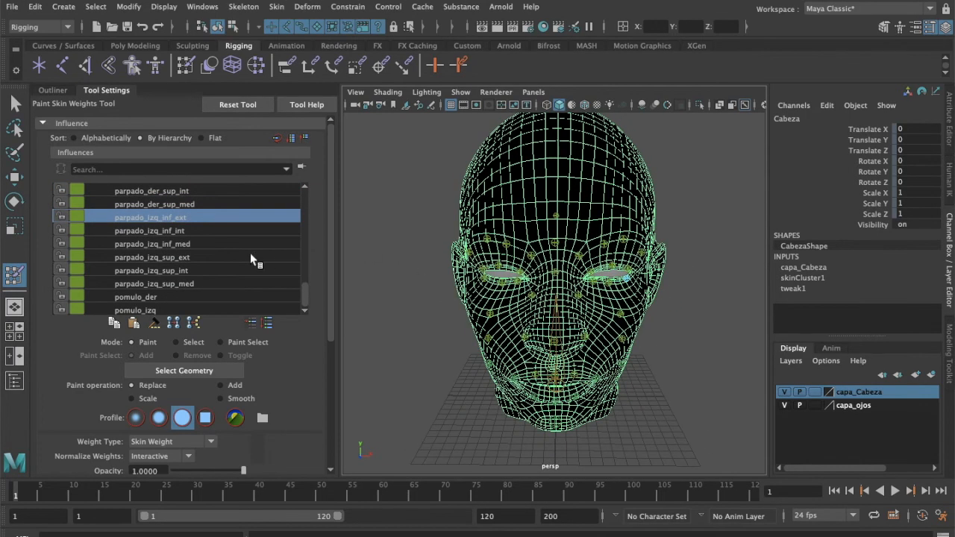
scroll(228, 246, up, 4)
mouse_move(390, 272)
alt+mouse_down()
mouse_move(370, 273)
mouse_move(333, 300)
mouse_move(335, 386)
mouse_move(312, 196)
alt+mouse_up()
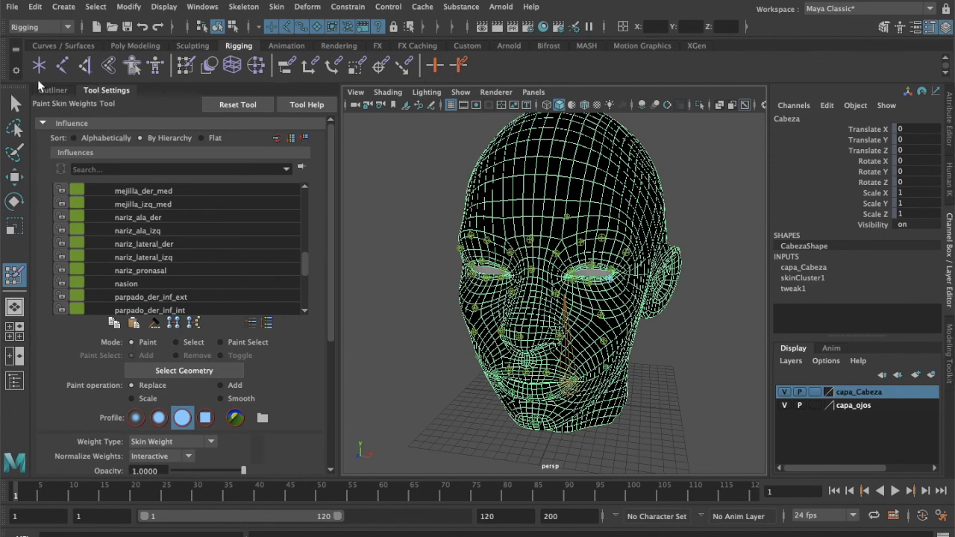
Leave weight painting, deselect the head, and expand joint_cervical and joint_cigomatico in the Outliner.
key(q)
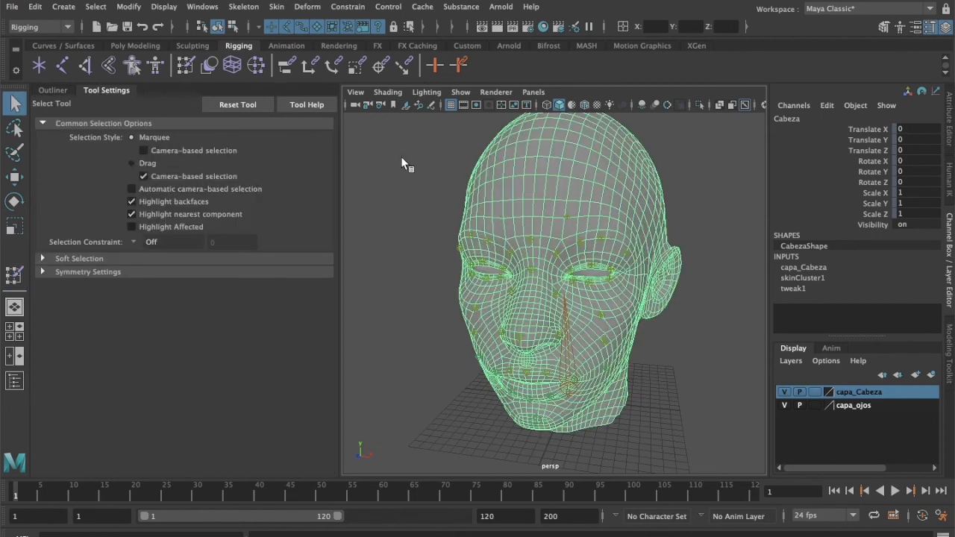
click(397, 169)
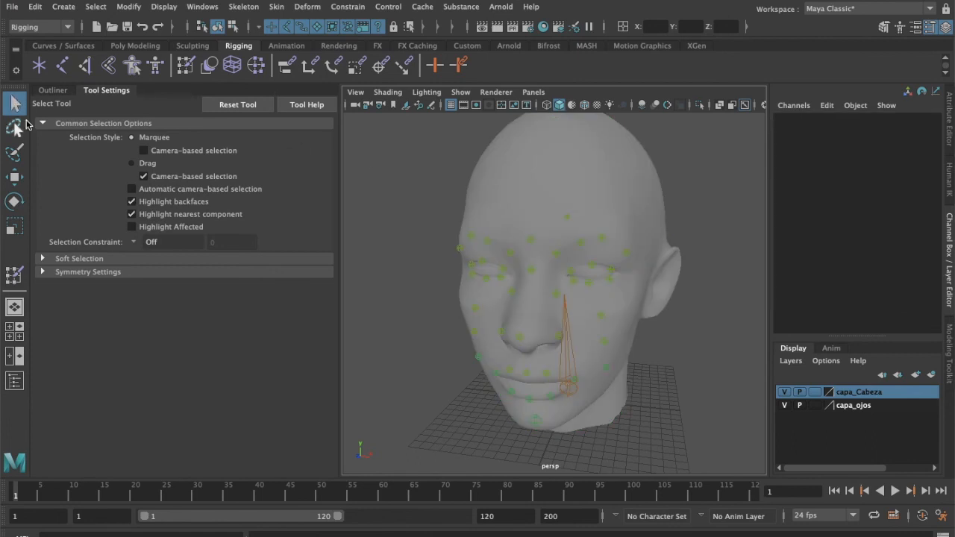
click(53, 91)
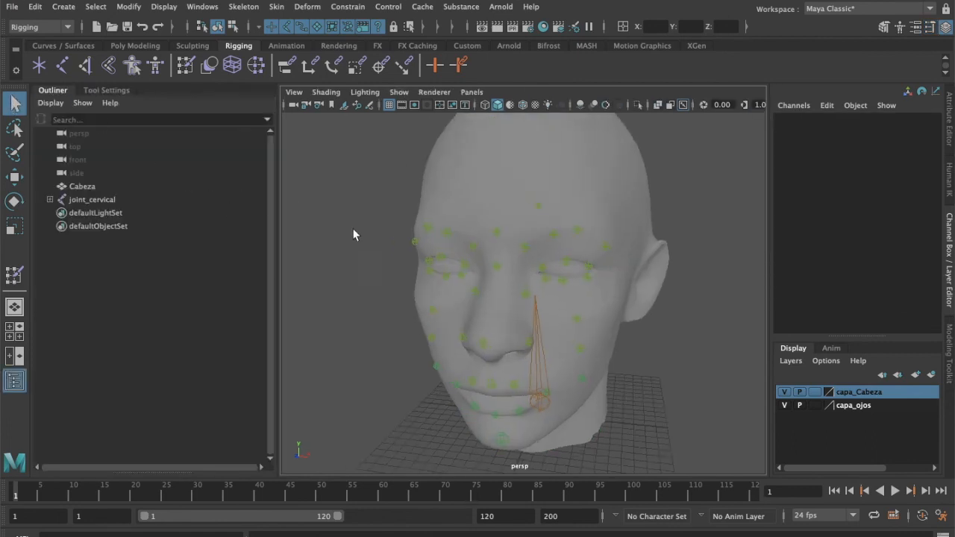
click(49, 200)
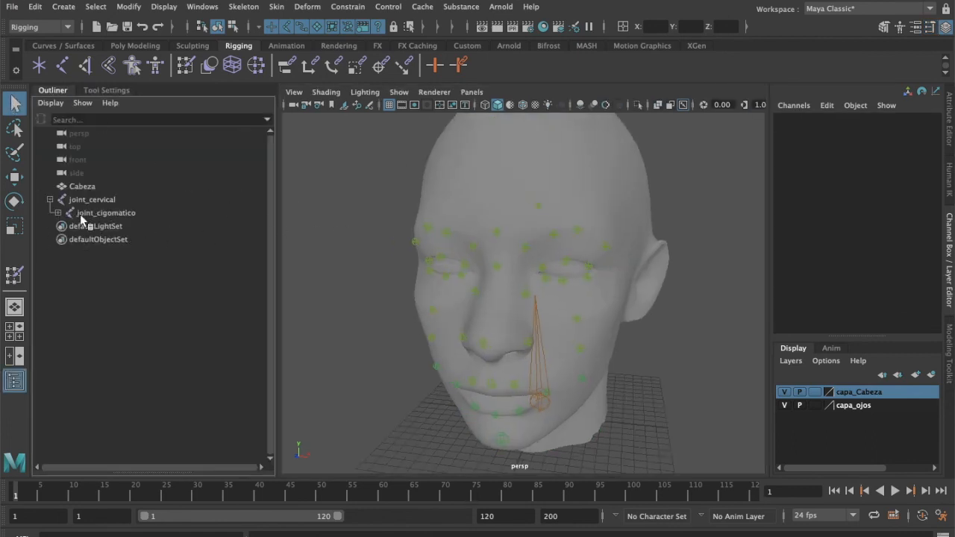
click(57, 213)
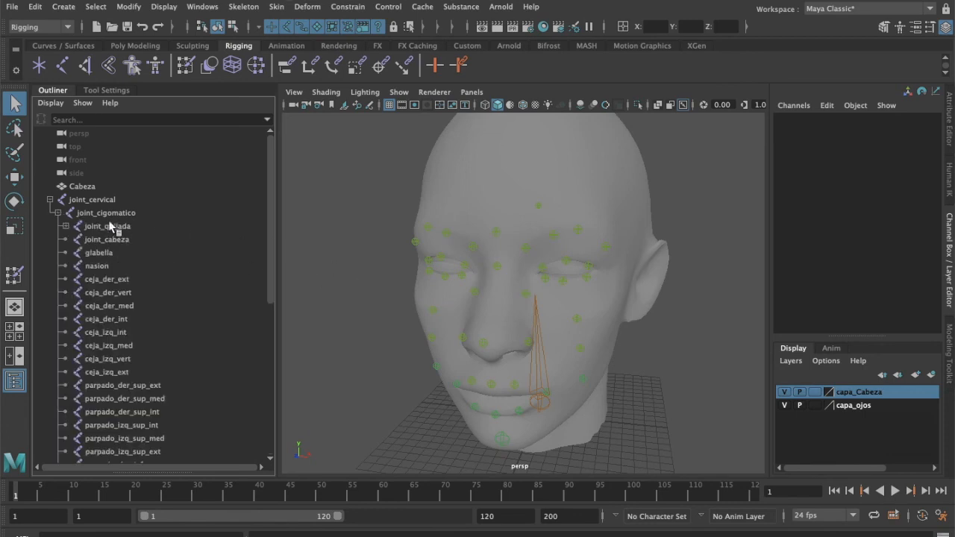
Rotate joint_quijada to about -15 in Z to test how the mouth opens.
alt+drag(428, 272, 460, 275)
alt+drag(404, 266, 501, 268)
alt+drag(420, 241, 415, 245)
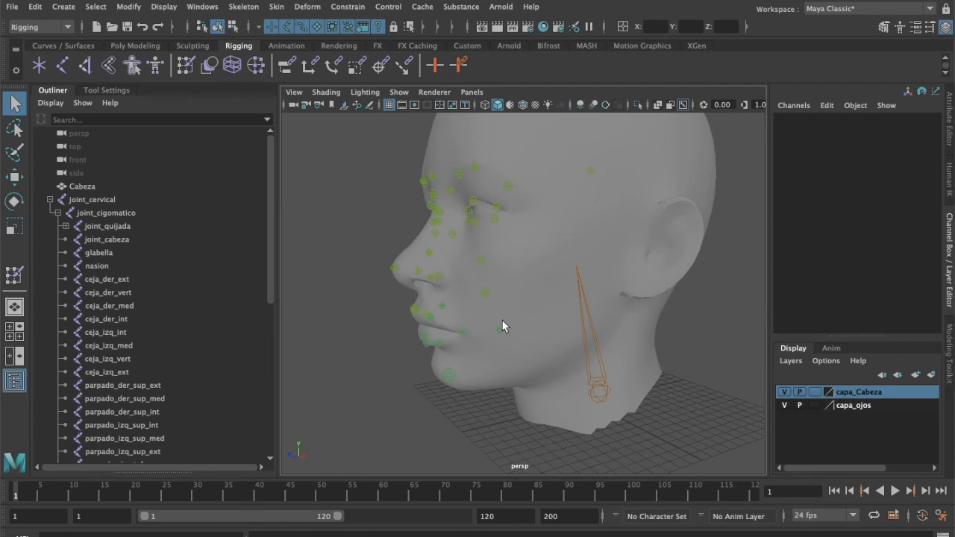
alt+drag(384, 287, 384, 287)
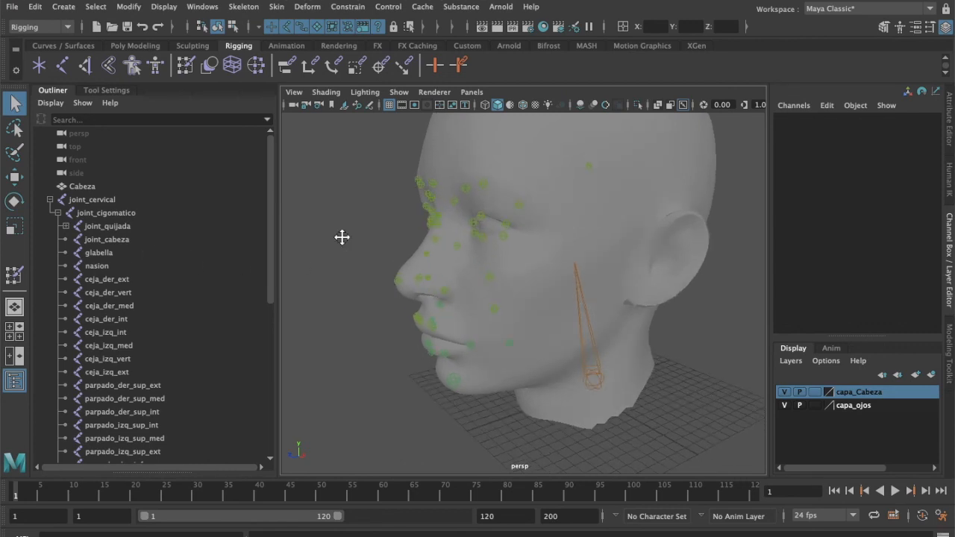
alt+drag(341, 237, 343, 243)
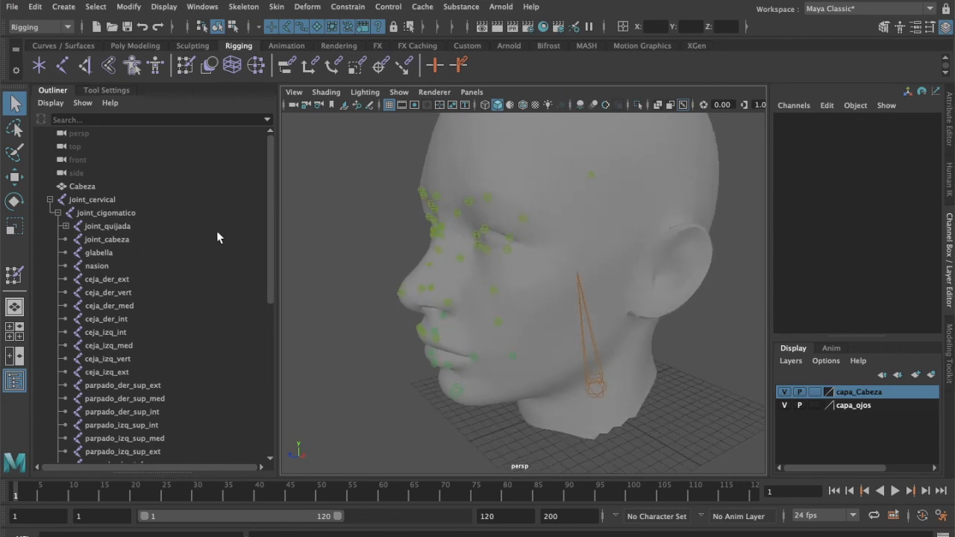
click(89, 226)
key(w)
key(e)
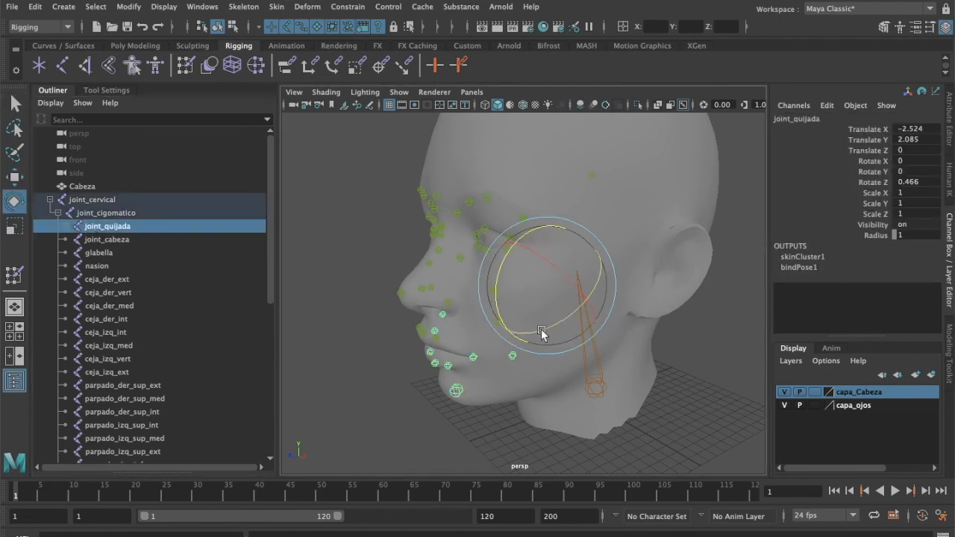
drag(509, 248, 501, 266)
alt+drag(432, 381, 517, 353)
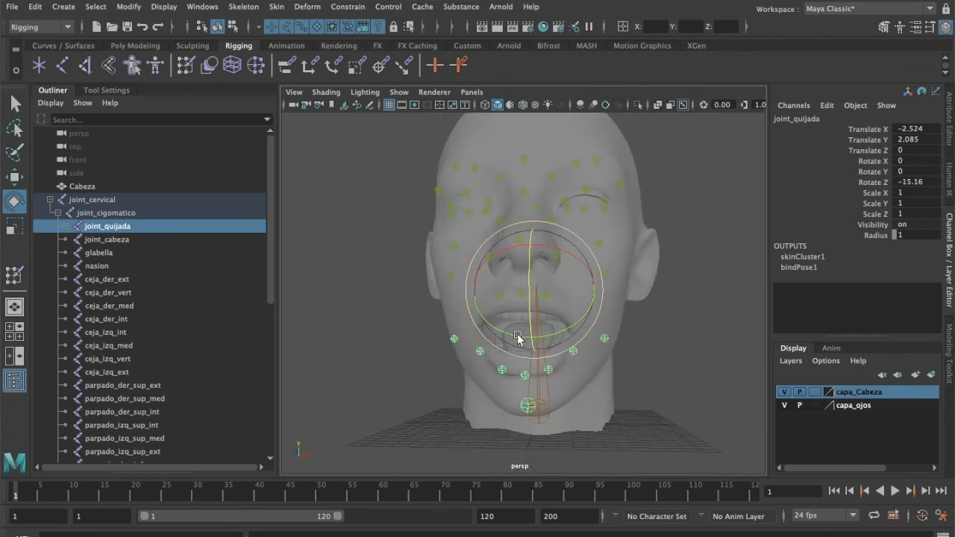
Open the jaw wider to about -23 in Rotate Z and inspect the lips and mouth interior.
mouse_move(528, 262)
mouse_down()
mouse_move(527, 231)
mouse_move(520, 273)
mouse_up()
alt+drag(601, 344, 565, 366)
alt+right_drag(477, 379, 520, 394)
alt+drag(520, 394, 507, 377)
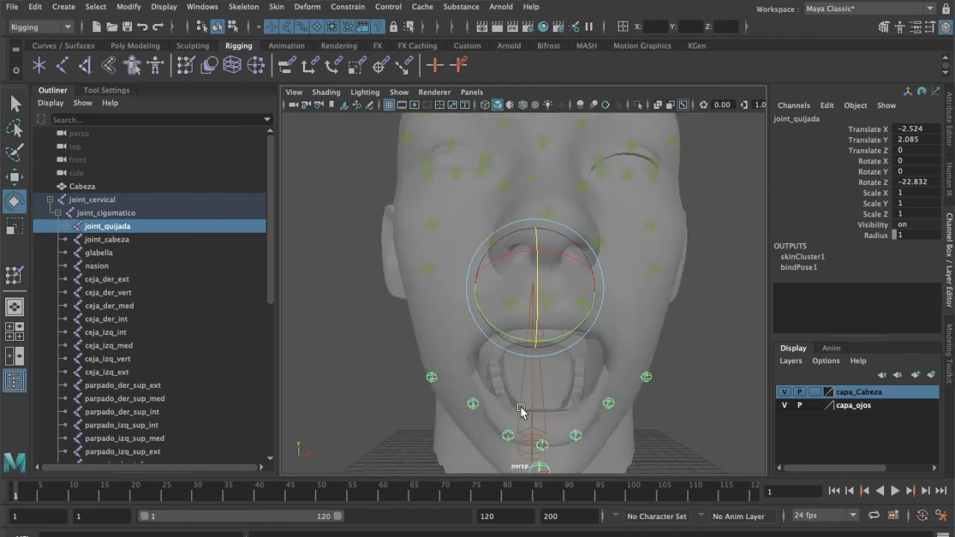
alt+drag(571, 382, 514, 267)
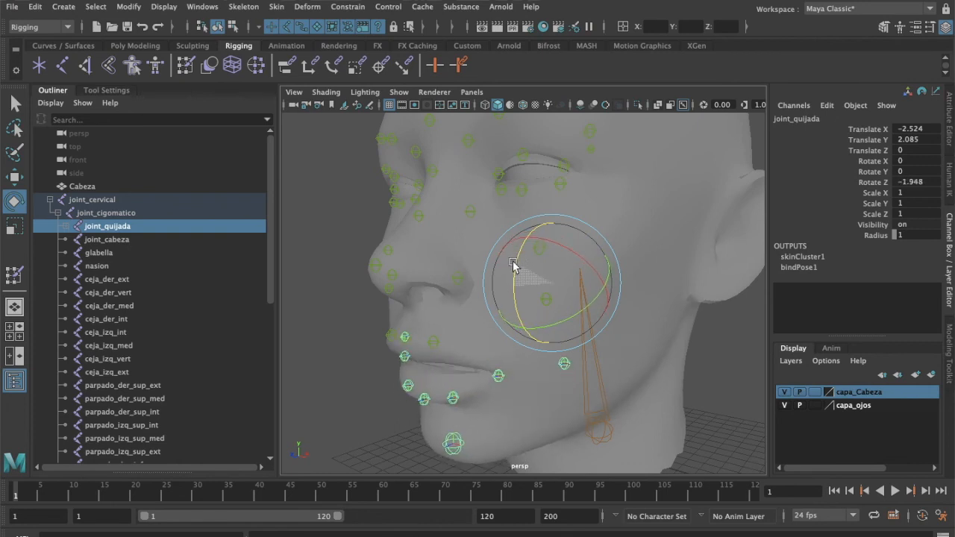
Undo the test rotations of joint_quijada.
key(ctrl+z)
key(ctrl+z)
key(ctrl+z)
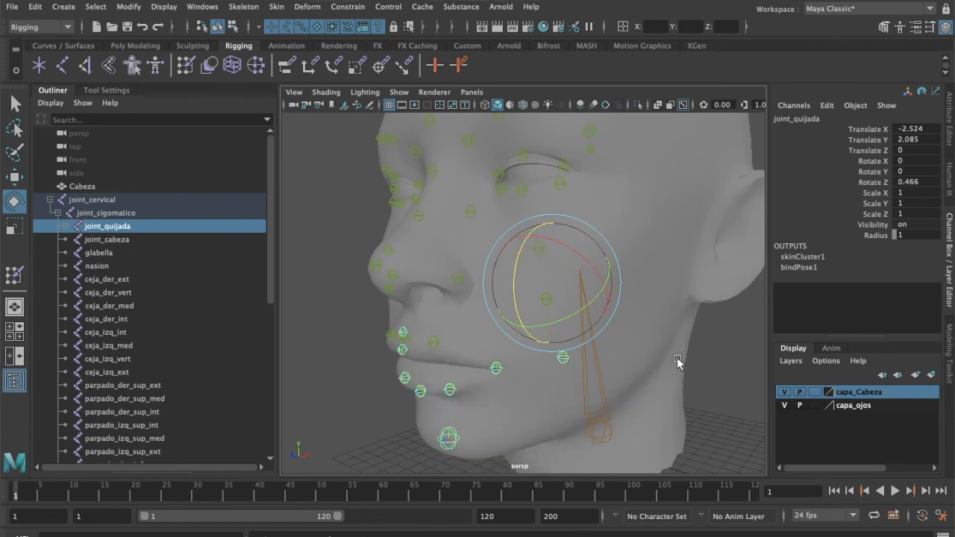
Deselect the jaw joint and review the remaining facial joints and eye objects under joint_cigomatico.
click(677, 357)
alt+drag(678, 362, 654, 401)
scroll(191, 269, down, 5)
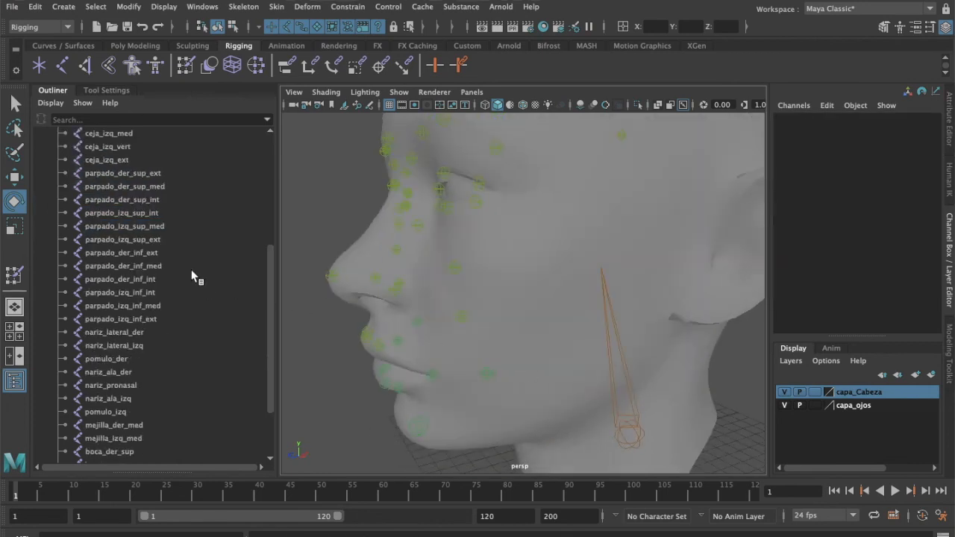
scroll(191, 271, down, 3)
scroll(436, 391, down, 5)
alt+drag(436, 395, 480, 387)
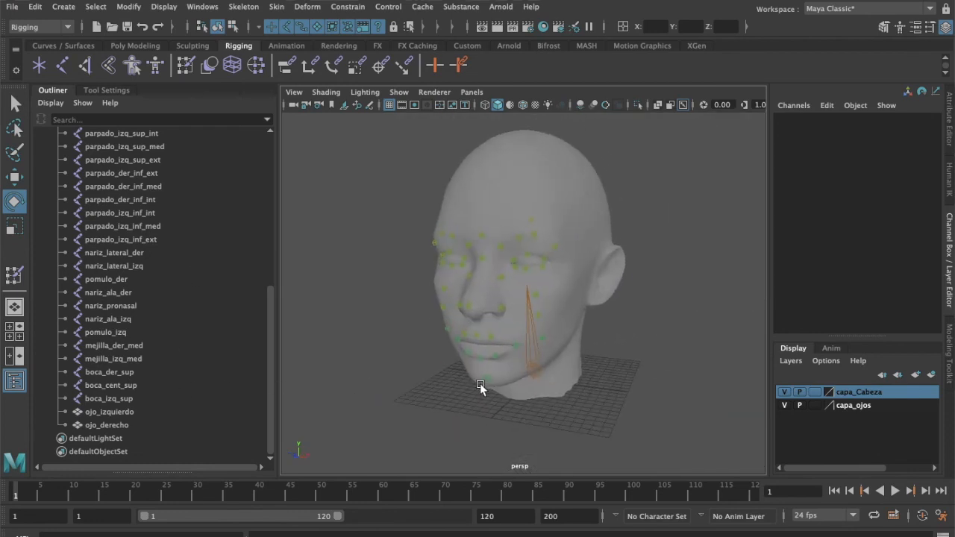